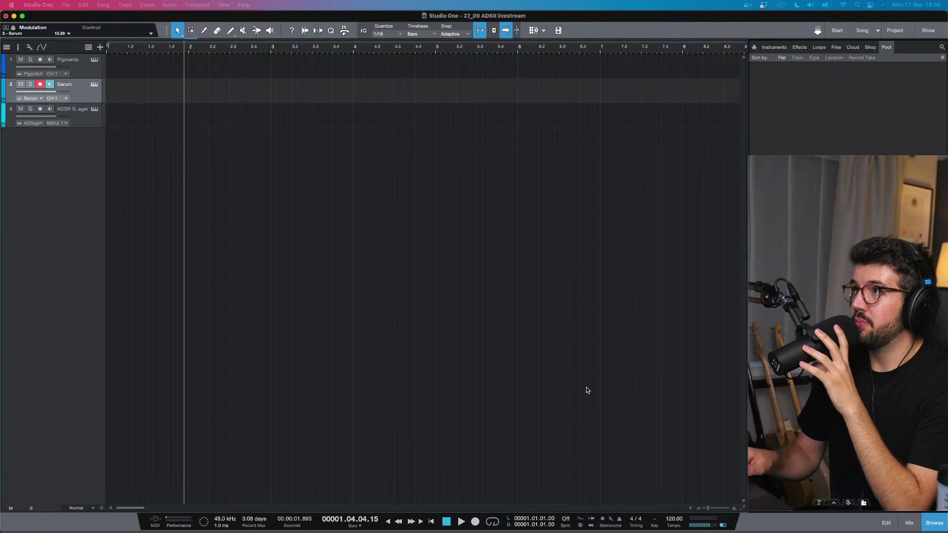
Step: Select the Serum track and open its Serum instrument window
left_click(464, 191)
left_click(93, 69)
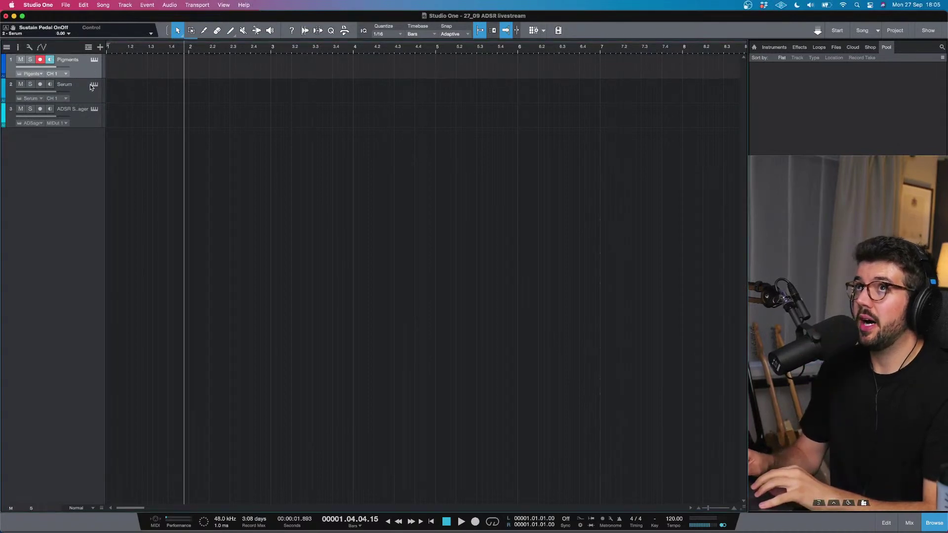
left_click(90, 85)
left_click(94, 84)
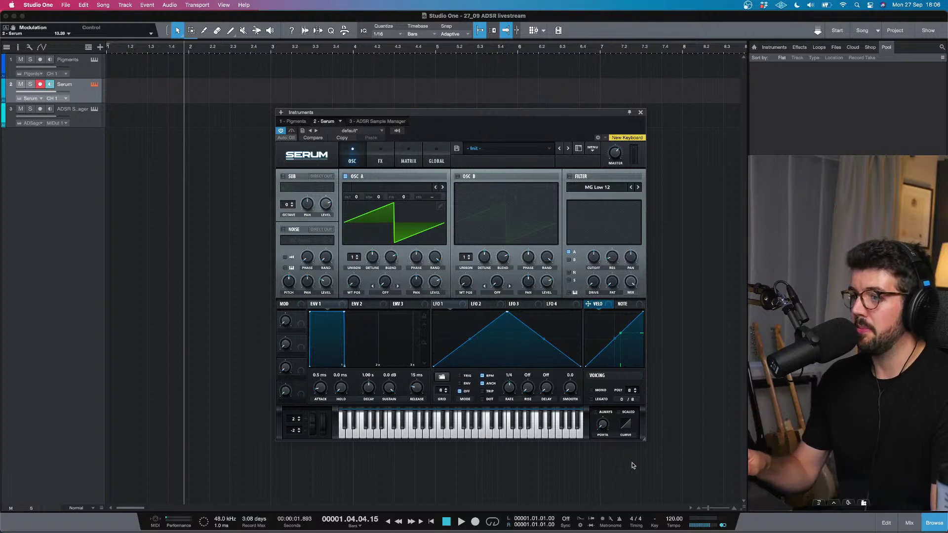
left_click(621, 519)
left_click(514, 132)
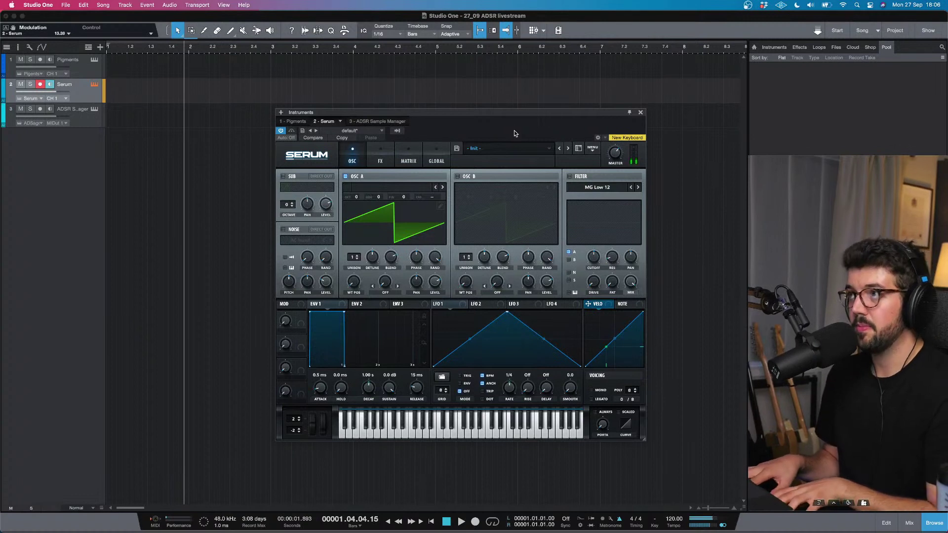
Step: Turn on oscillator B and the MG Low 12 filter in Serum, and route oscillator B through the filter
left_click(457, 176)
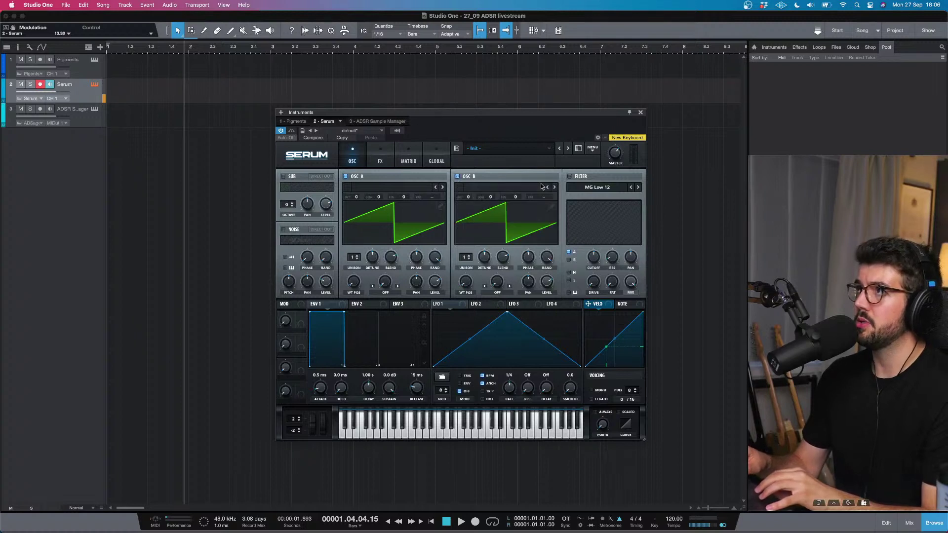
left_click(570, 177)
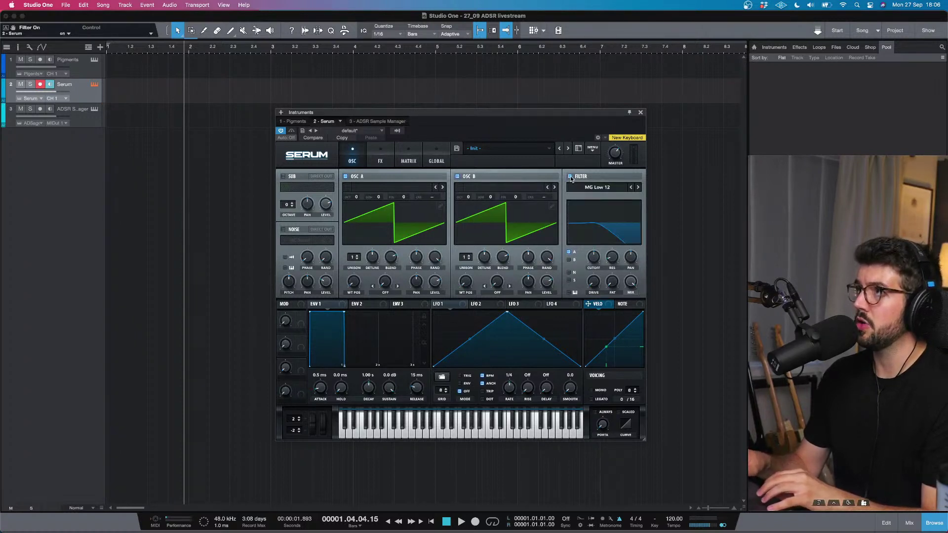
left_click(570, 177)
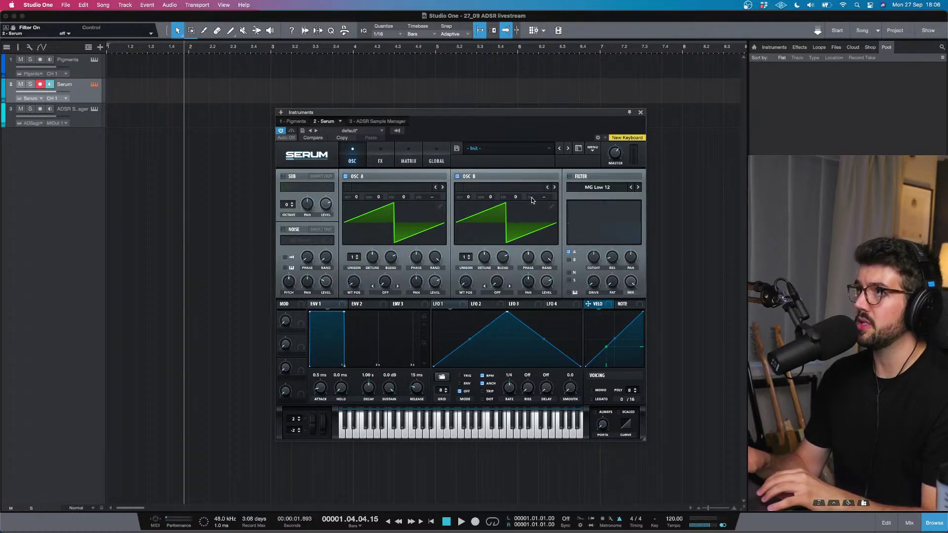
left_click(571, 176)
left_click(568, 260)
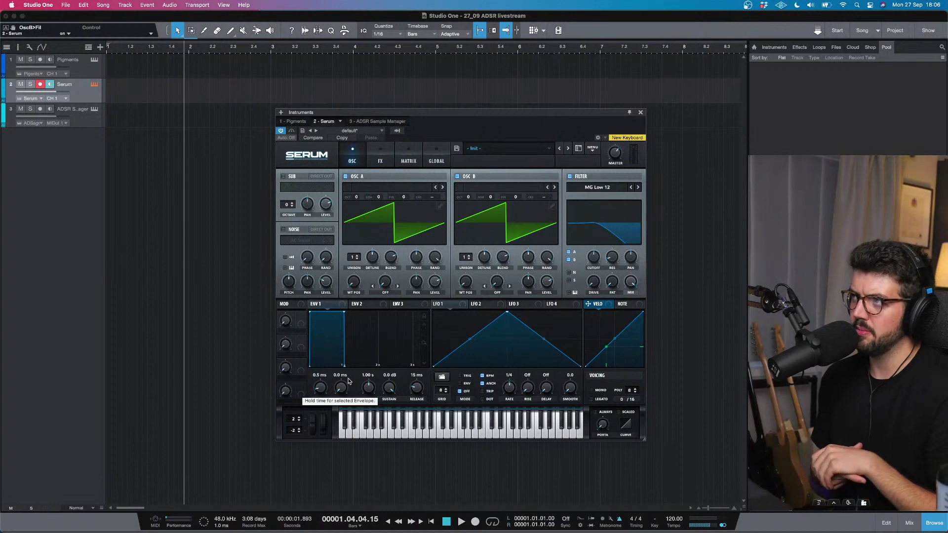
Step: Set envelope 1 to 978 ms decay, -0.5 dB sustain and 227 ms release, and raise the filter cutoff
left_click_drag(377, 394, 420, 378)
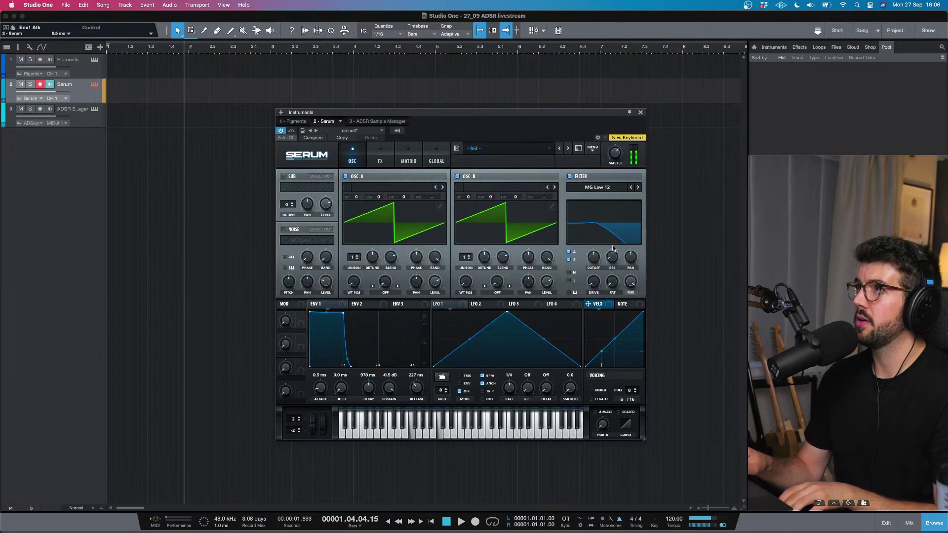
left_click_drag(602, 256, 593, 253)
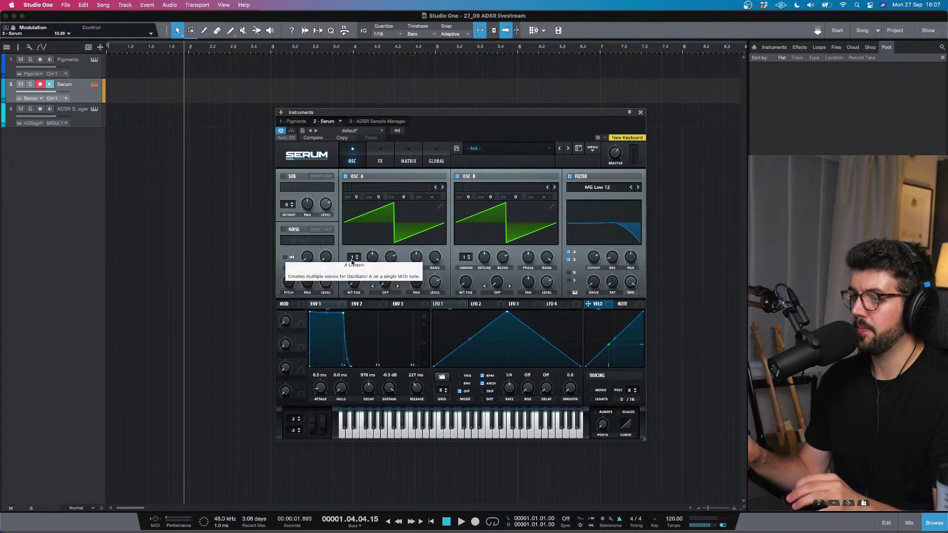
Step: Give oscillator A 4 unison voices with a detune of 0.10
left_click_drag(373, 258, 373, 275)
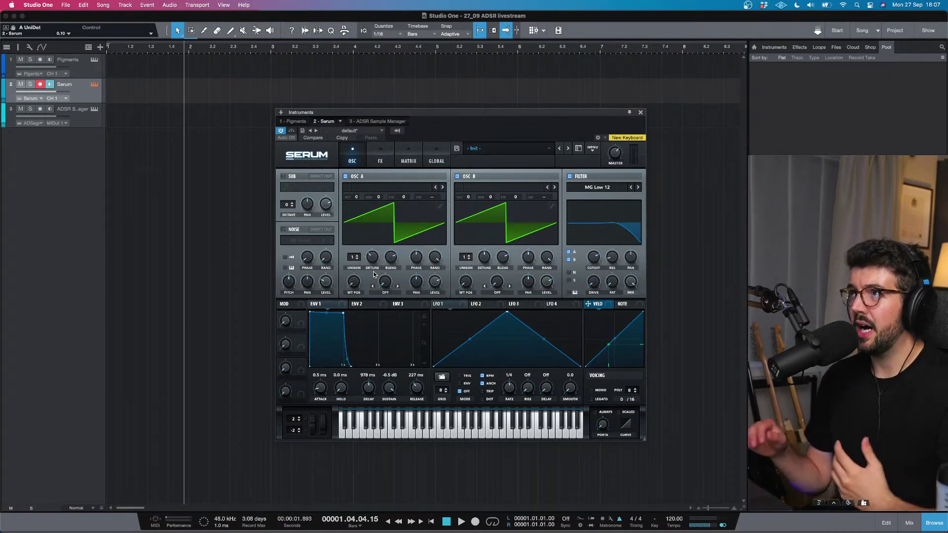
left_click_drag(354, 261, 354, 242)
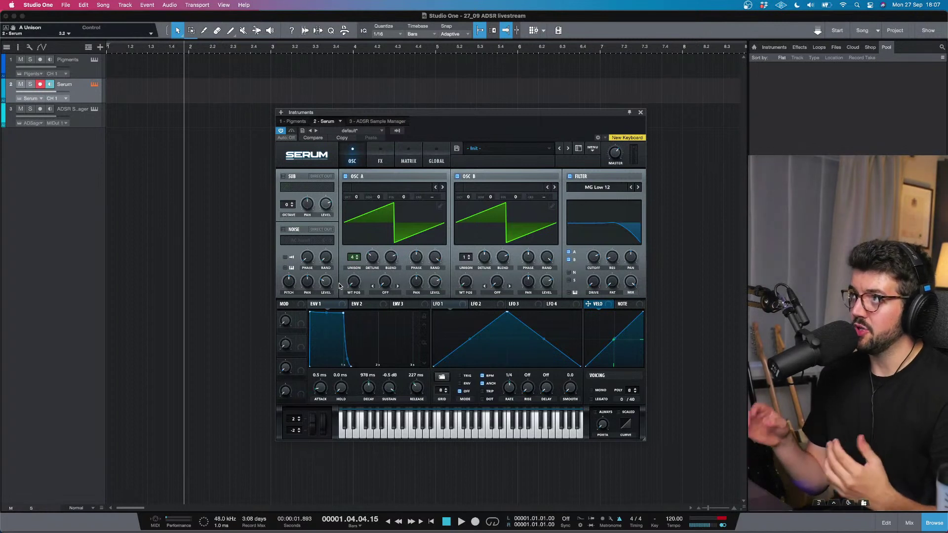
Step: Modulate the filter cutoff with LFO 1 at an amount of 13, with cutoff at about 965 Hz and resonance at about 22%
left_click_drag(459, 306, 594, 273)
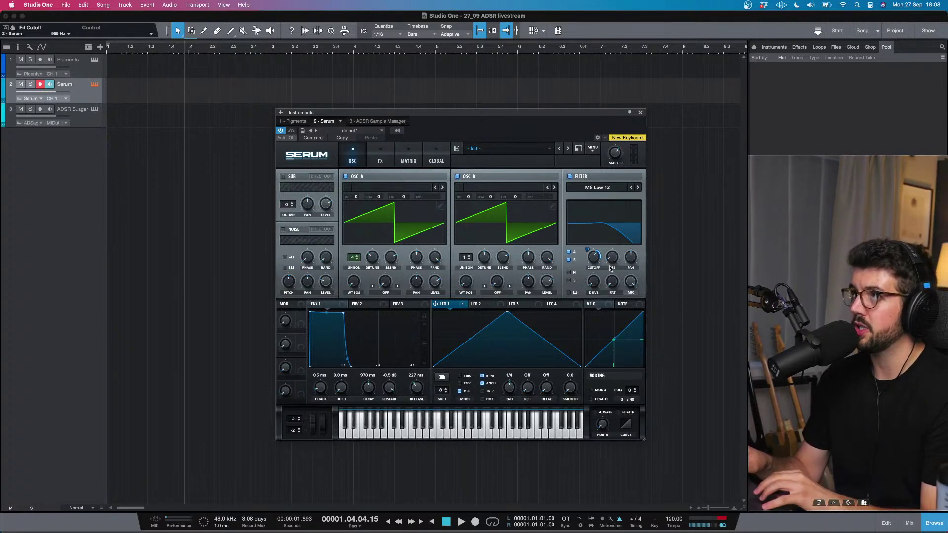
left_click(585, 247)
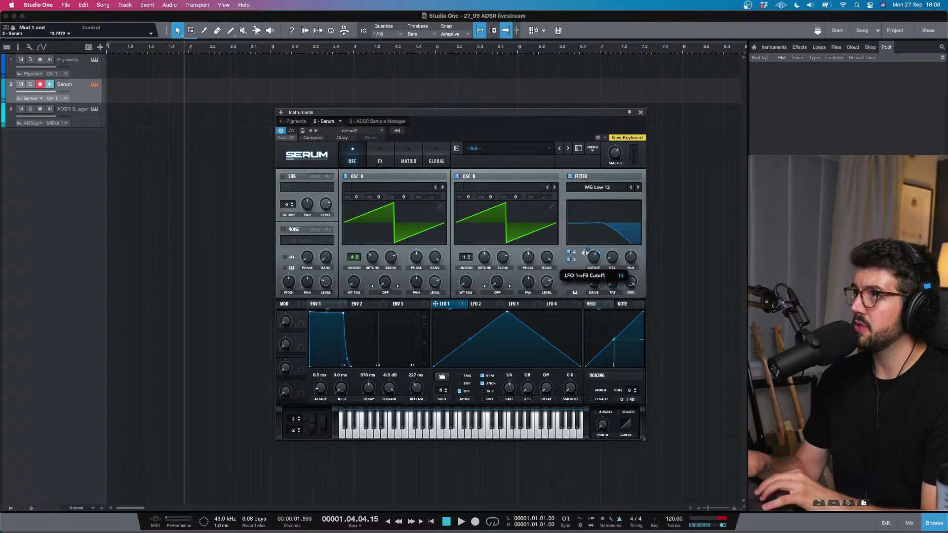
left_click_drag(615, 262, 614, 250)
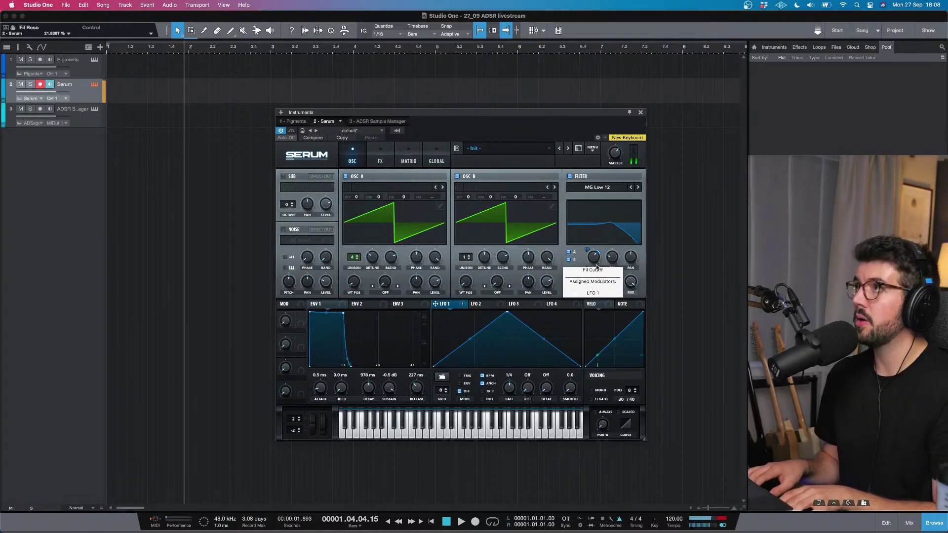
Step: Set LFO 1 to trigger mode with a 2 bar rate, and lower the filter cutoff to about 595 Hz
left_click_drag(509, 388, 509, 406)
left_click(464, 376)
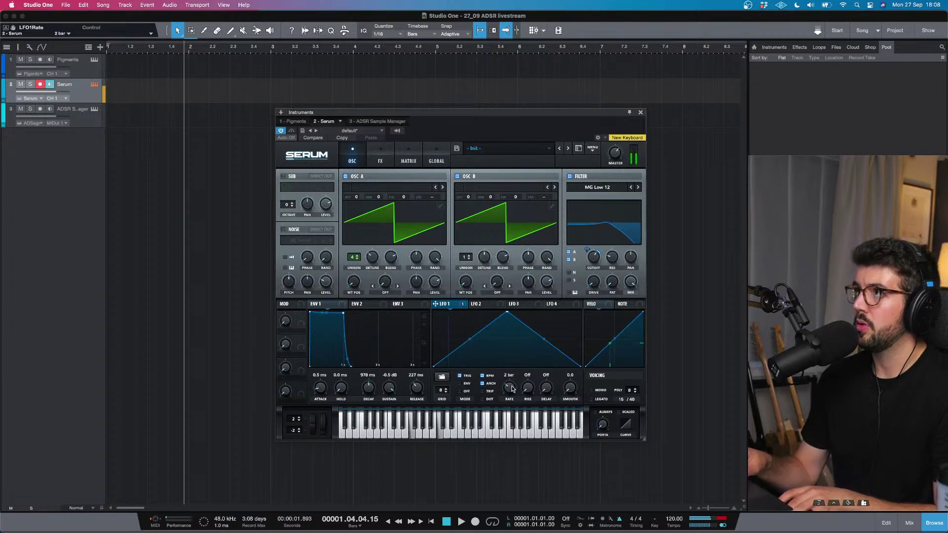
left_click(585, 246)
left_click_drag(593, 256, 594, 267)
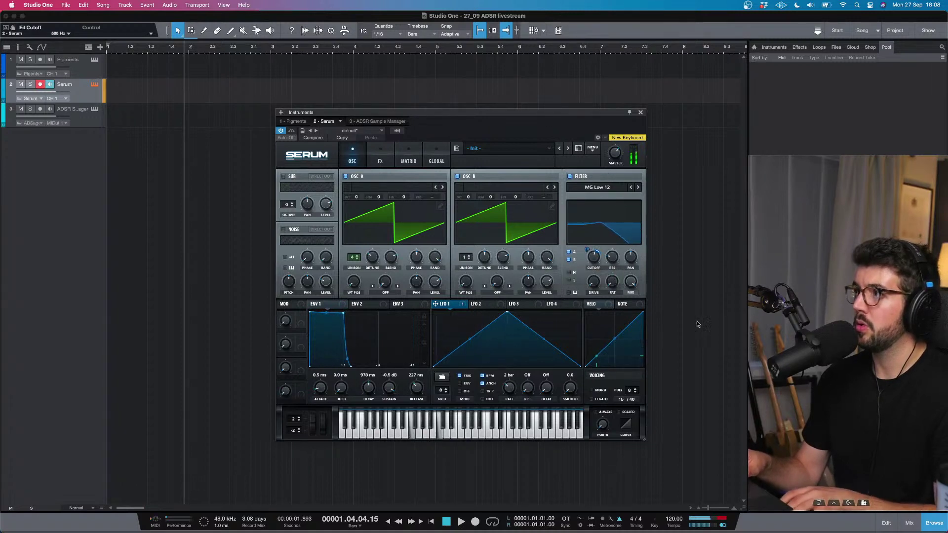
left_click(721, 517)
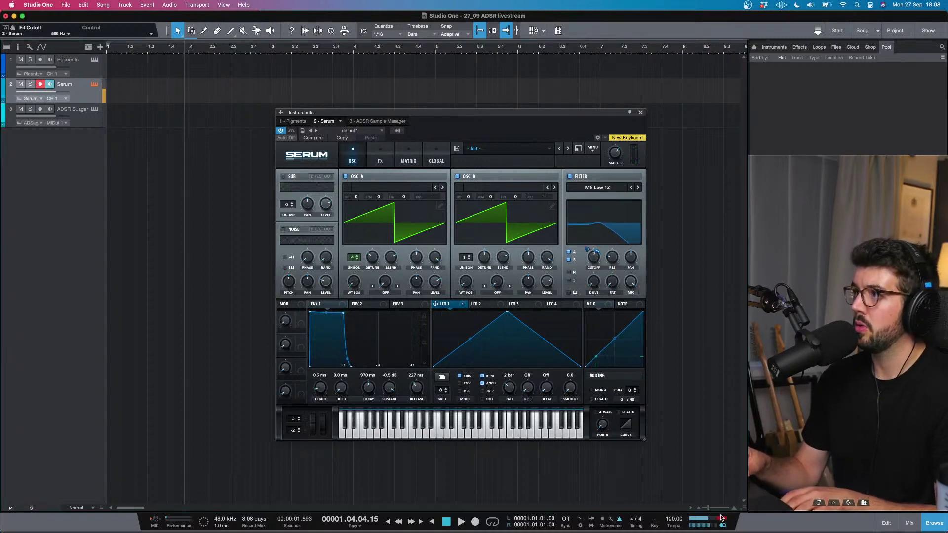
Step: Set LFO 1's rate to one bar, the master volume to about 66% and the LFO 1 cutoff modulation amount to 24
key("Home")
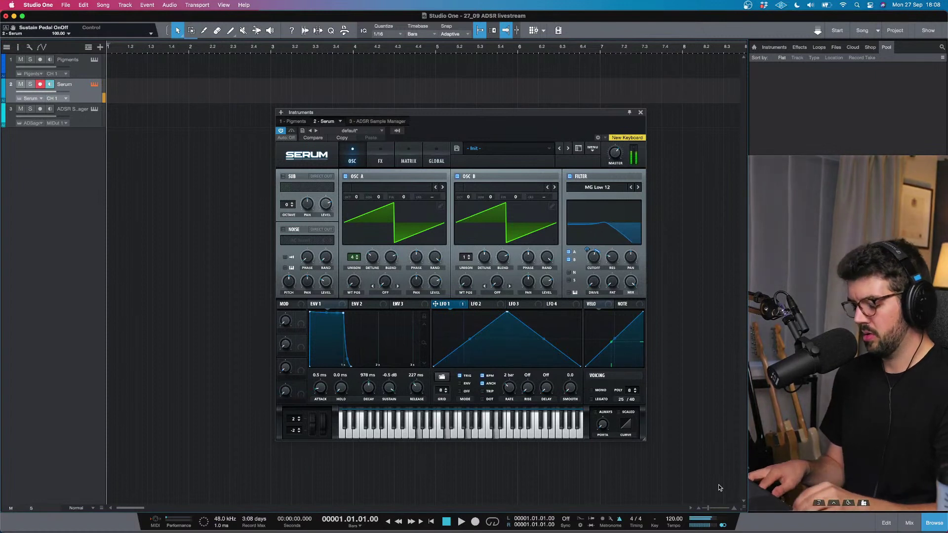
left_click(596, 258)
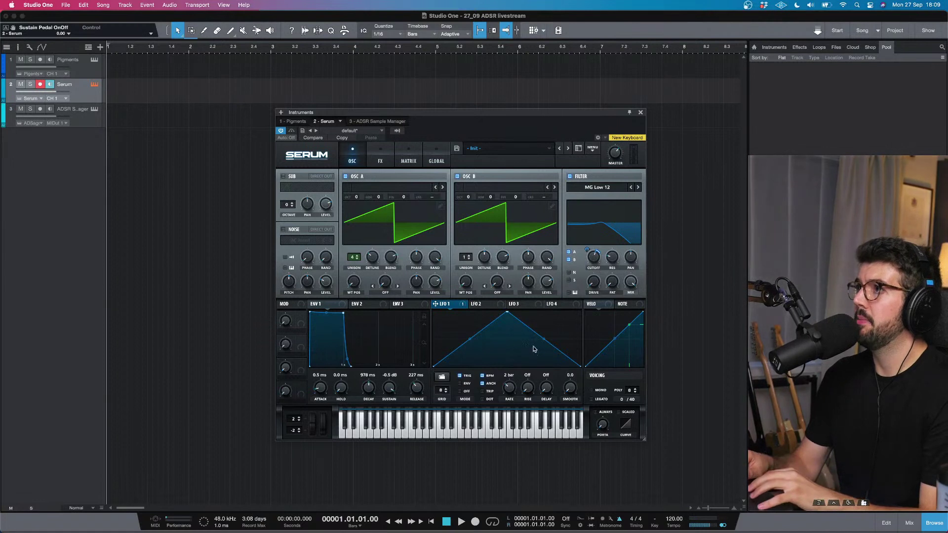
left_click(508, 390)
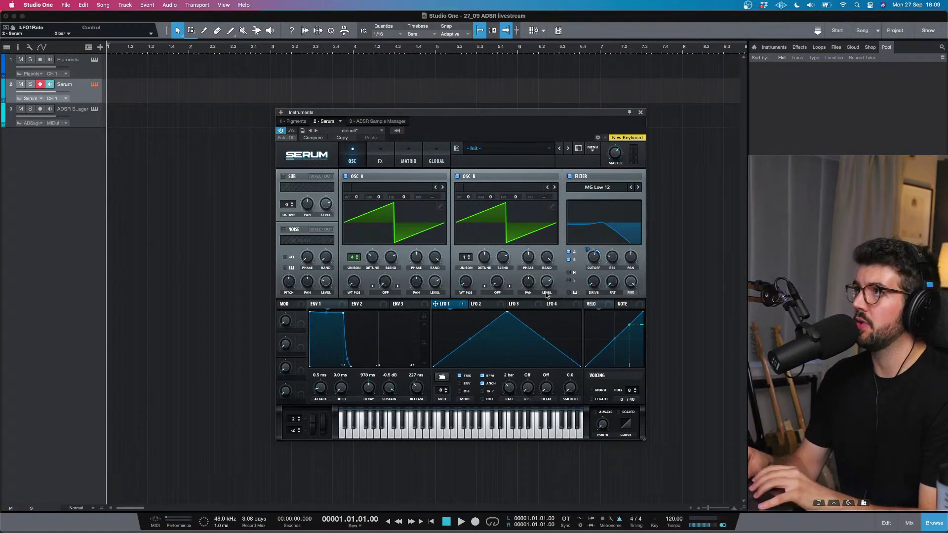
left_click_drag(517, 392, 514, 382)
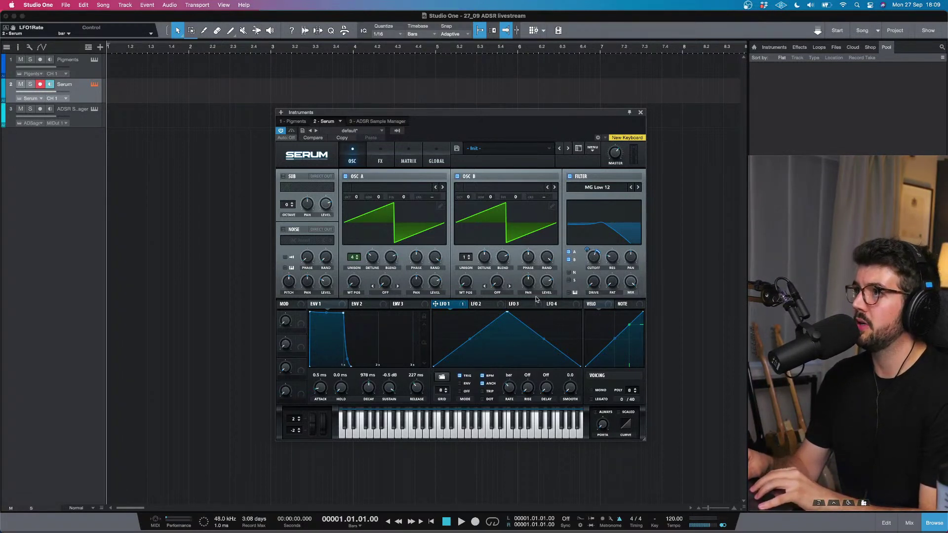
left_click(611, 148)
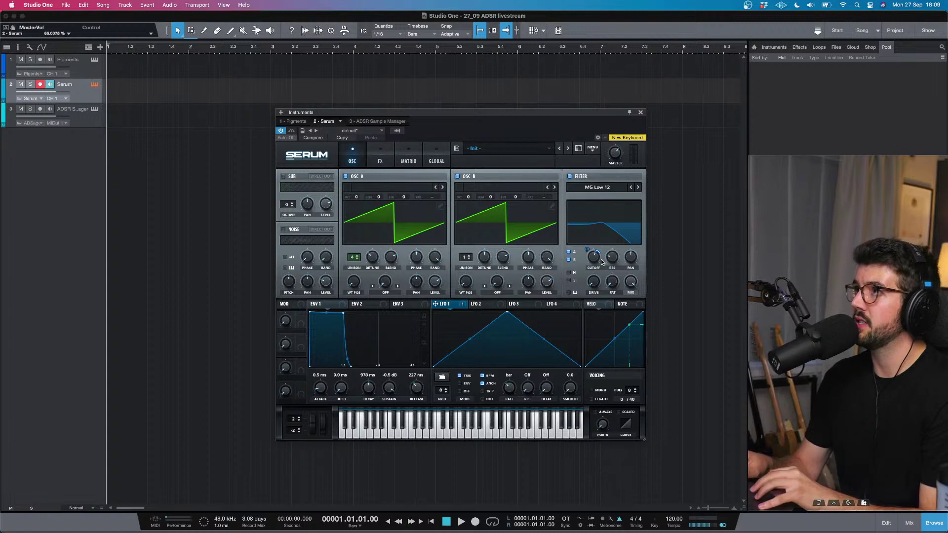
left_click_drag(587, 251, 587, 250)
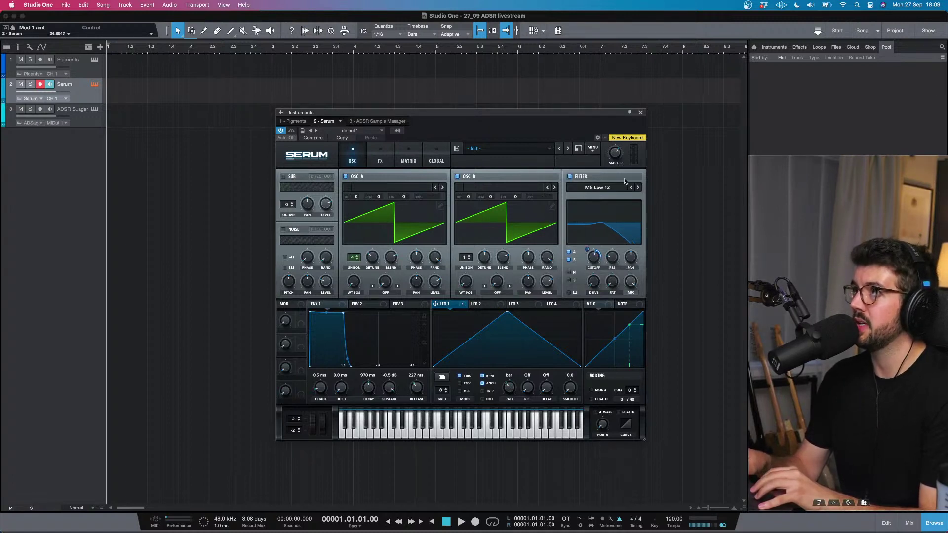
Step: Close the Serum window, record a chord progression on the Serum track from bar 1, and quantize its notes to 1/16
left_click(640, 112)
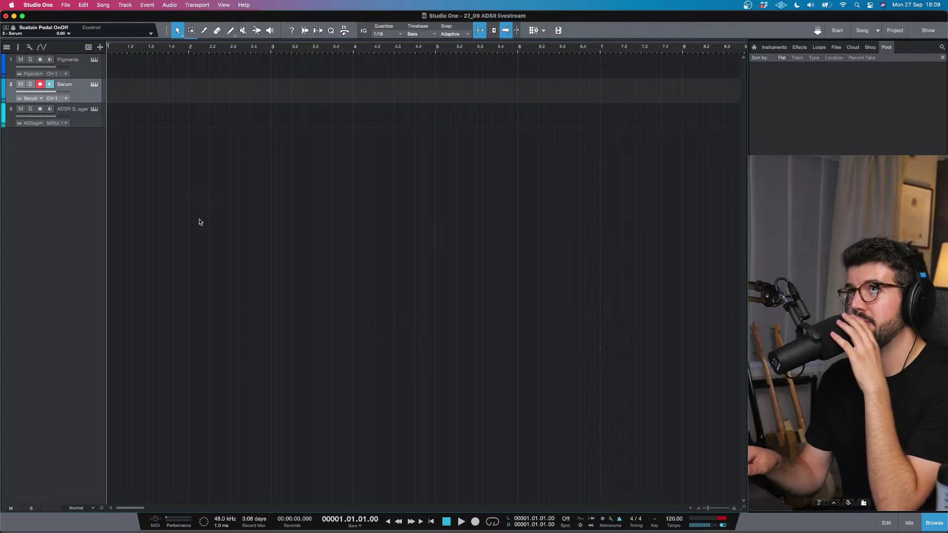
key("KP_Multiply")
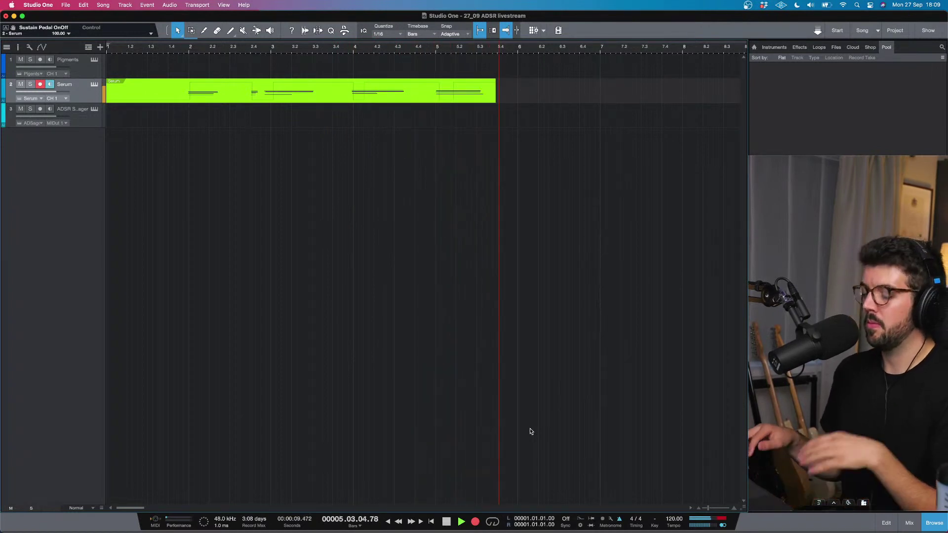
key("space")
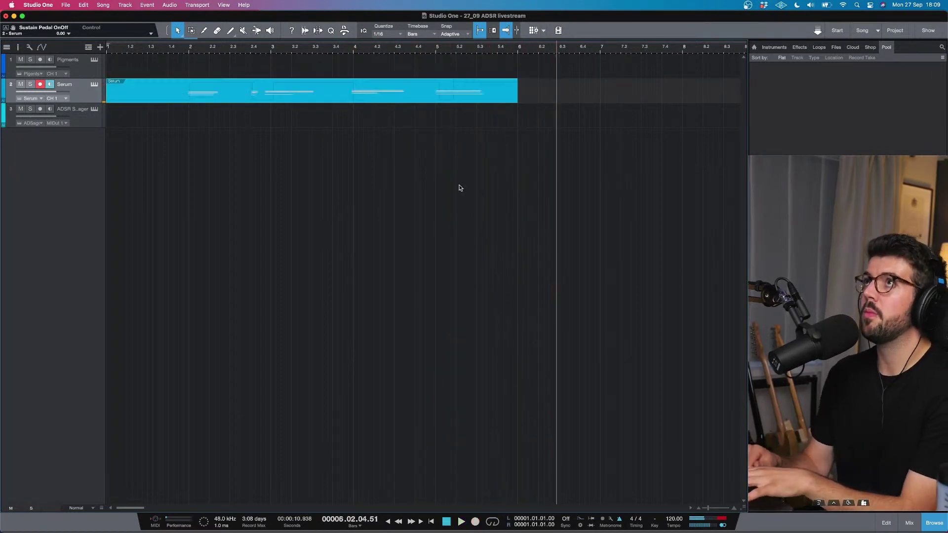
double_click(428, 89)
key("q")
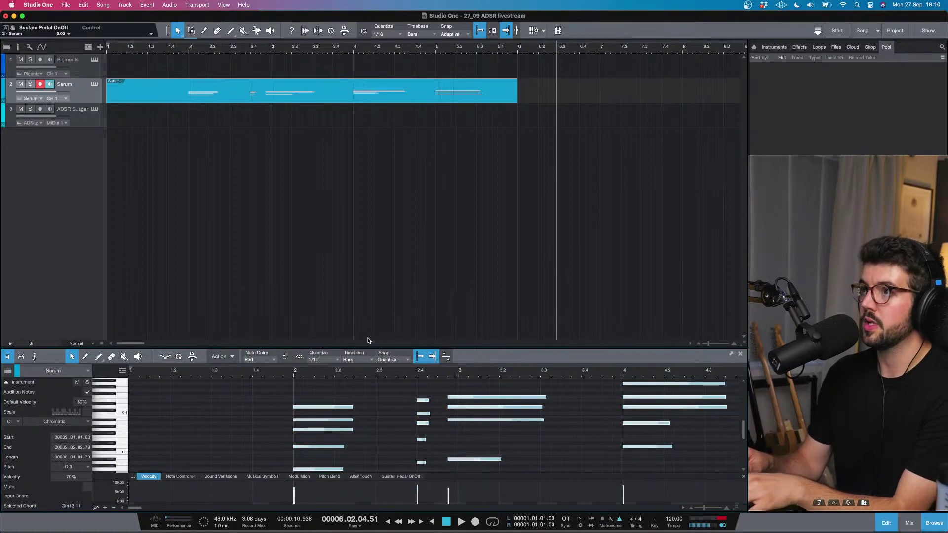
Step: Play back the quantized Serum chords from bar 2
left_click(190, 55)
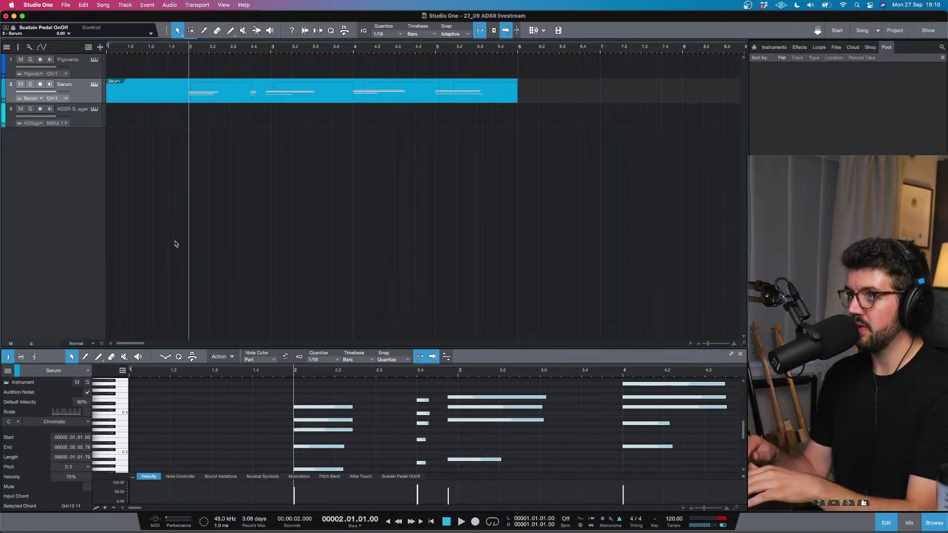
key("space")
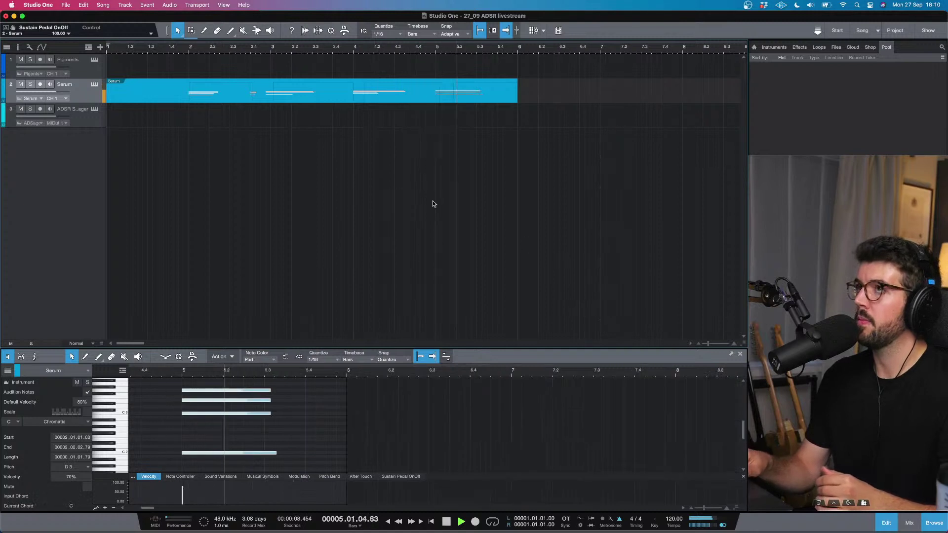
key("space")
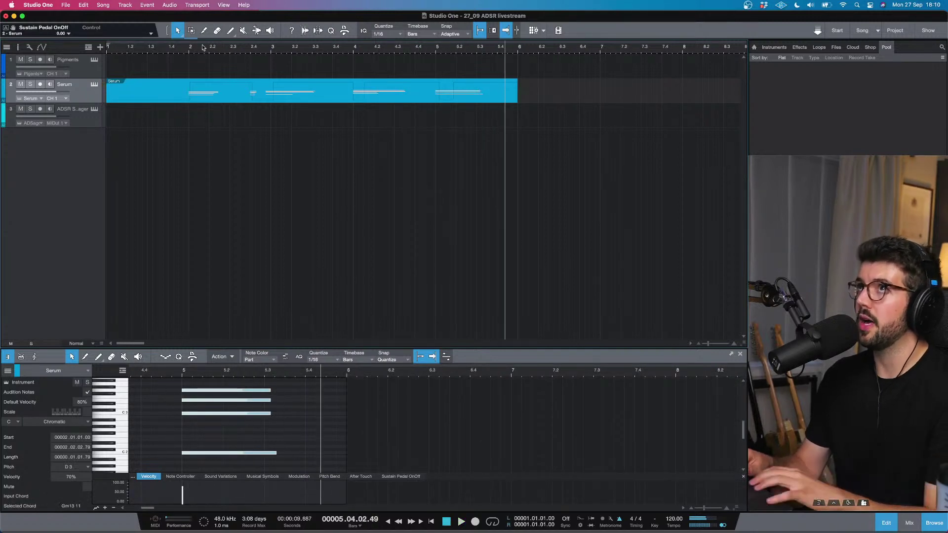
Step: Set the loop range from bar 2 to bar 6, enable looping, and return the playhead to the loop start
left_click_drag(191, 47, 421, 38)
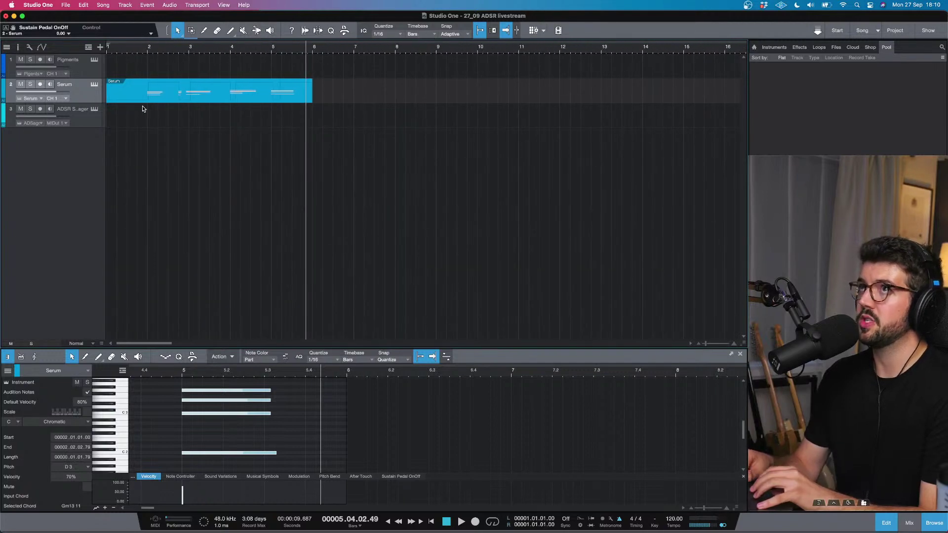
left_click_drag(149, 39, 313, 43)
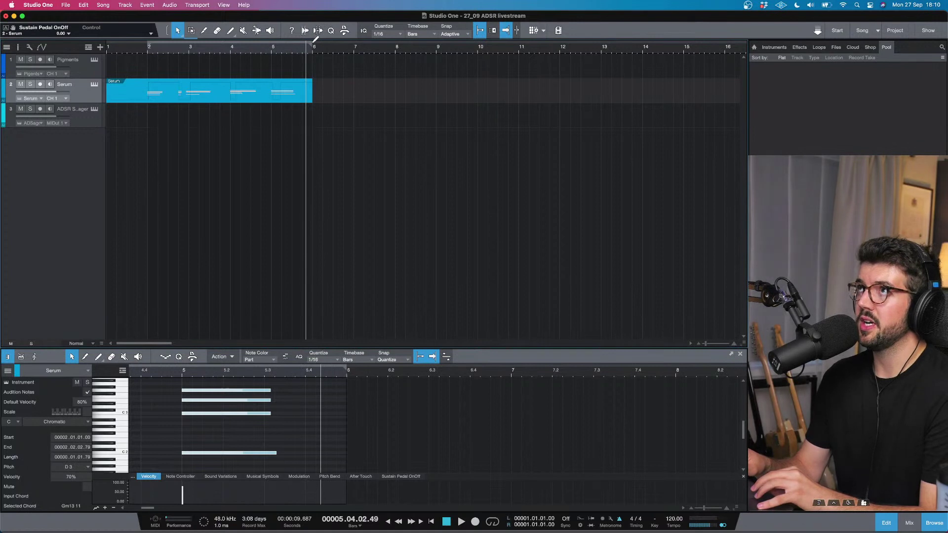
key("KP_1")
key("slash")
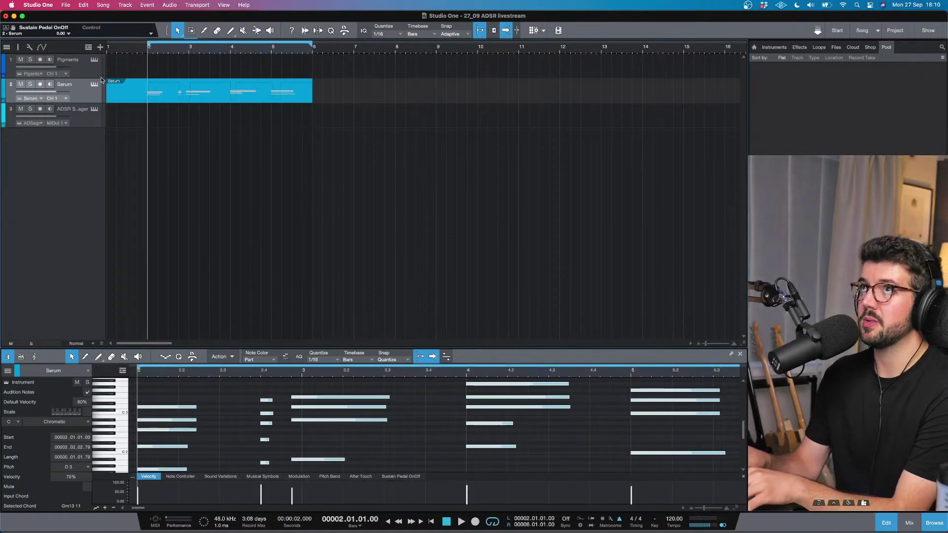
Step: Reselect the Serum track and trim the start of its clip to bar 2
left_click(80, 71)
left_click(81, 85)
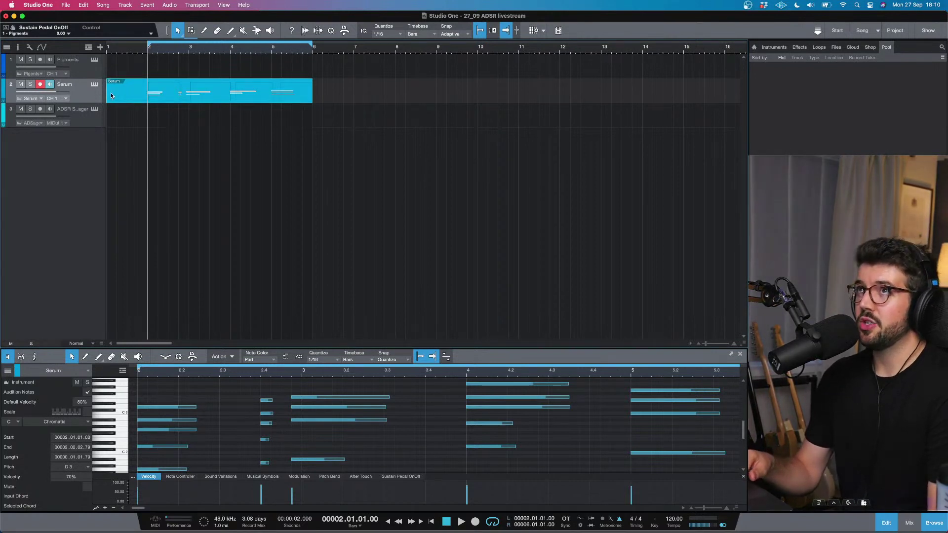
left_click_drag(106, 91, 149, 92)
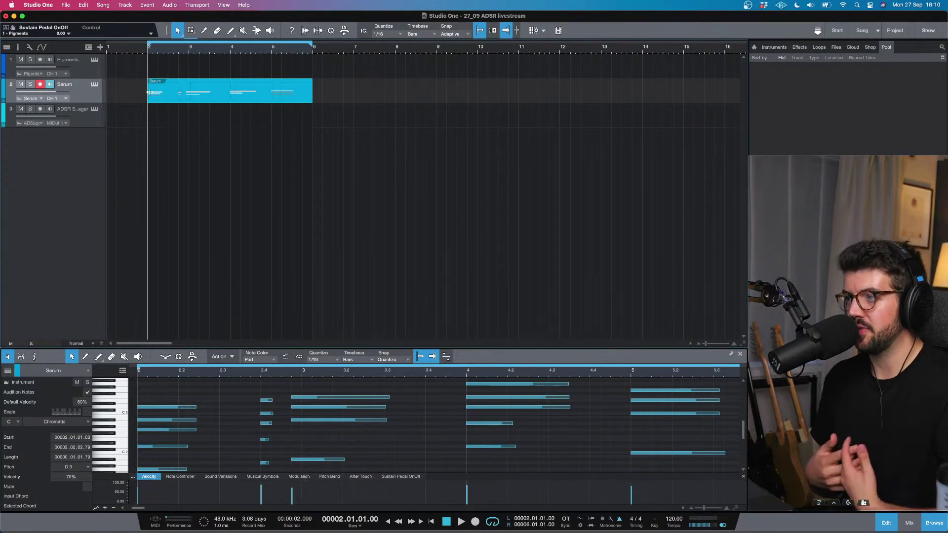
Step: Duplicate the Serum track completely with its own instrument and delete the copied clip from the new track
right_click(91, 96)
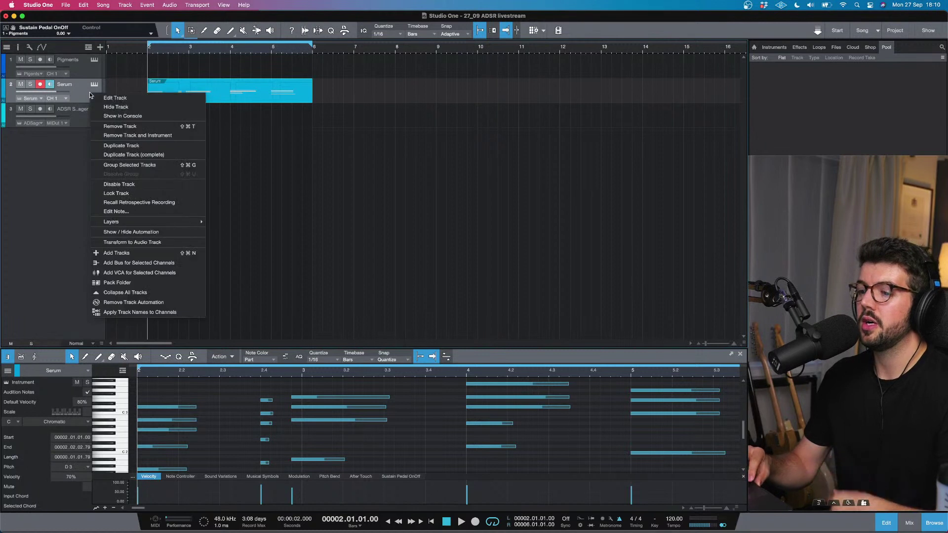
left_click(133, 155)
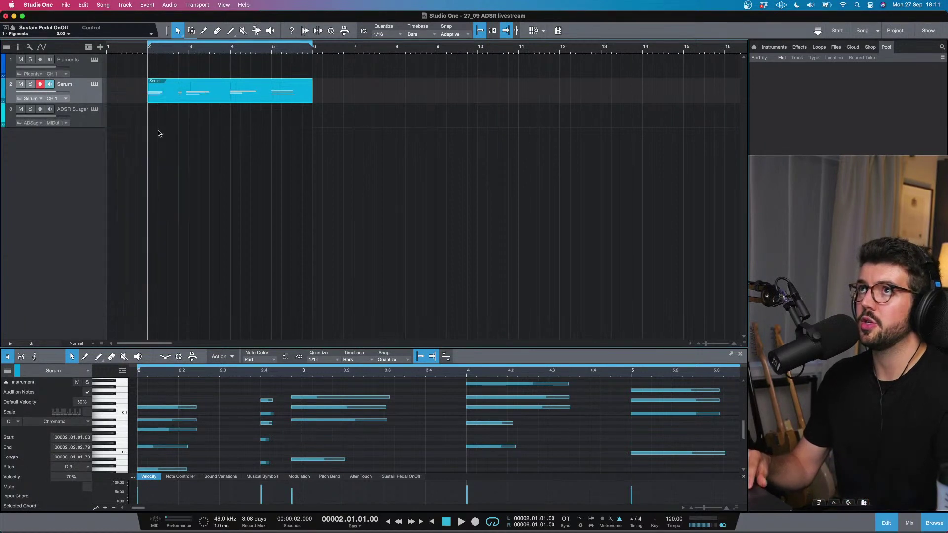
left_click(188, 117)
key("Delete")
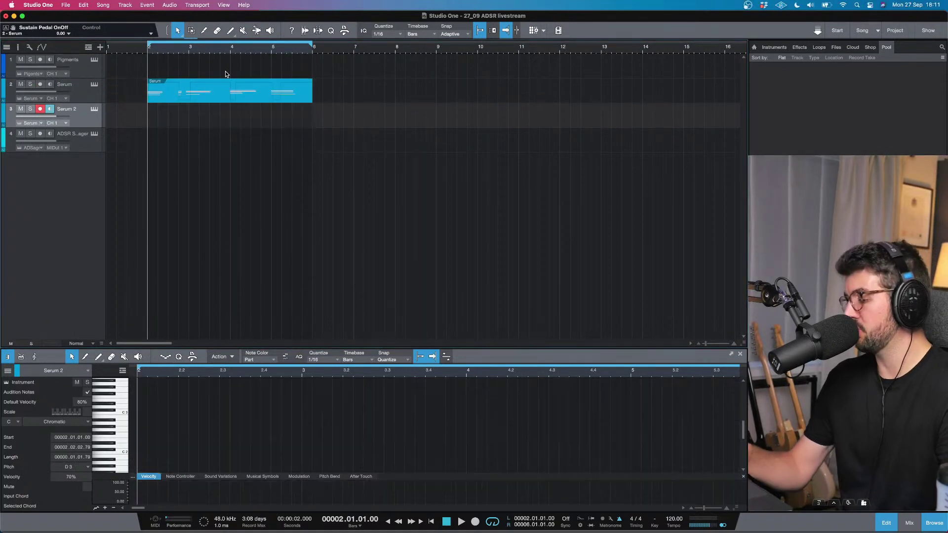
Step: Open the duplicated track's Serum instrument and reset it to the Init preset
left_click(94, 110)
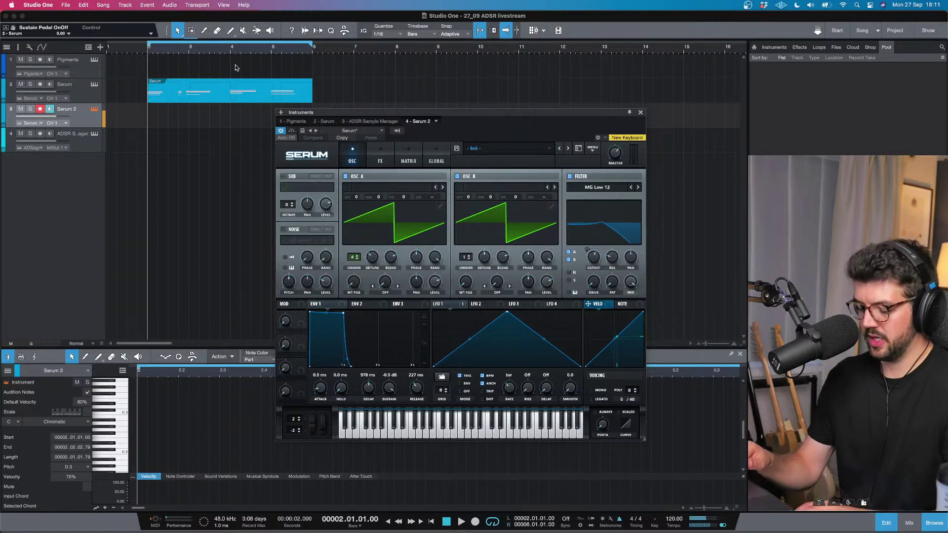
left_click(593, 148)
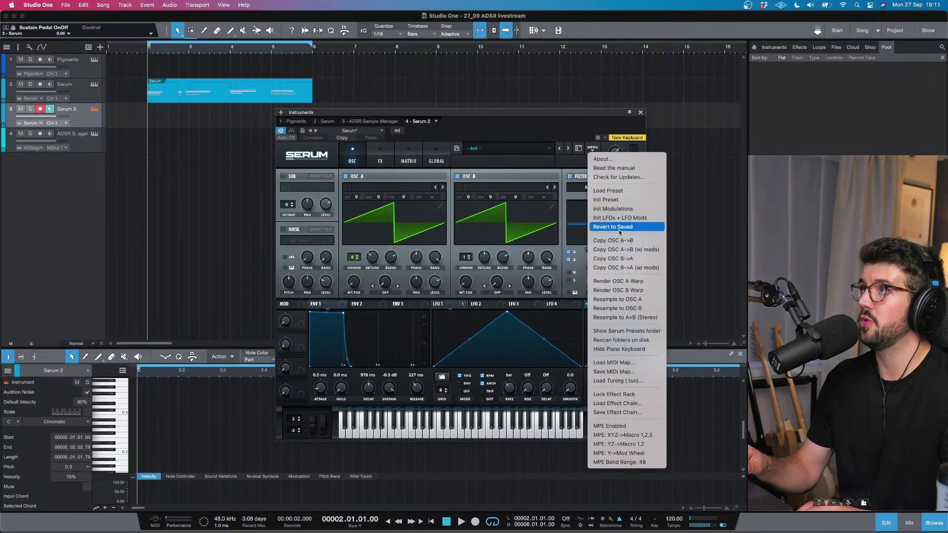
left_click(626, 202)
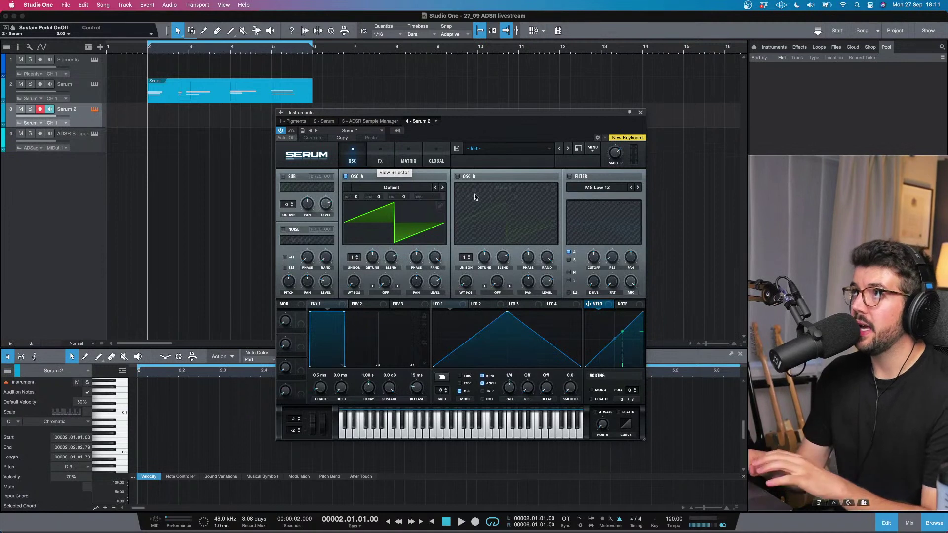
Step: Enable oscillator B and set both oscillators A and B to -1 octave
left_click(458, 176)
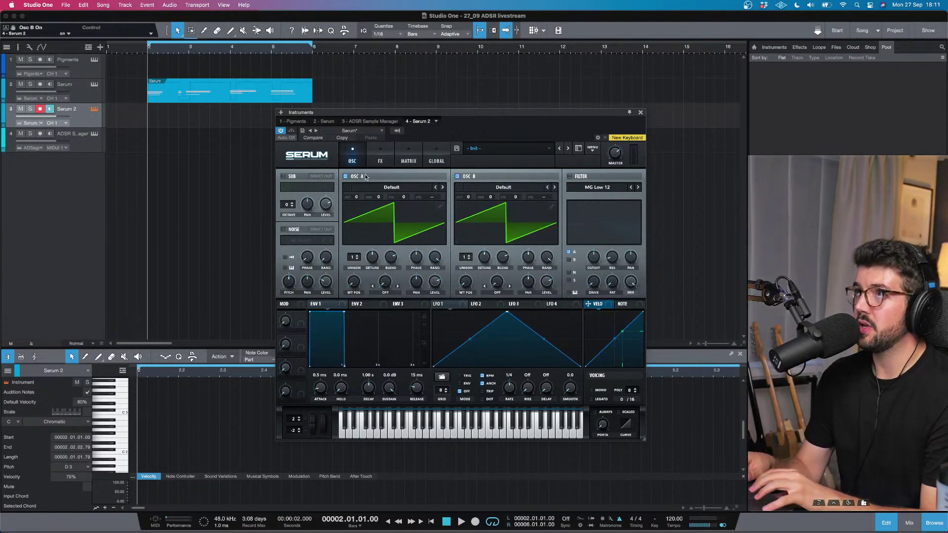
left_click(356, 204)
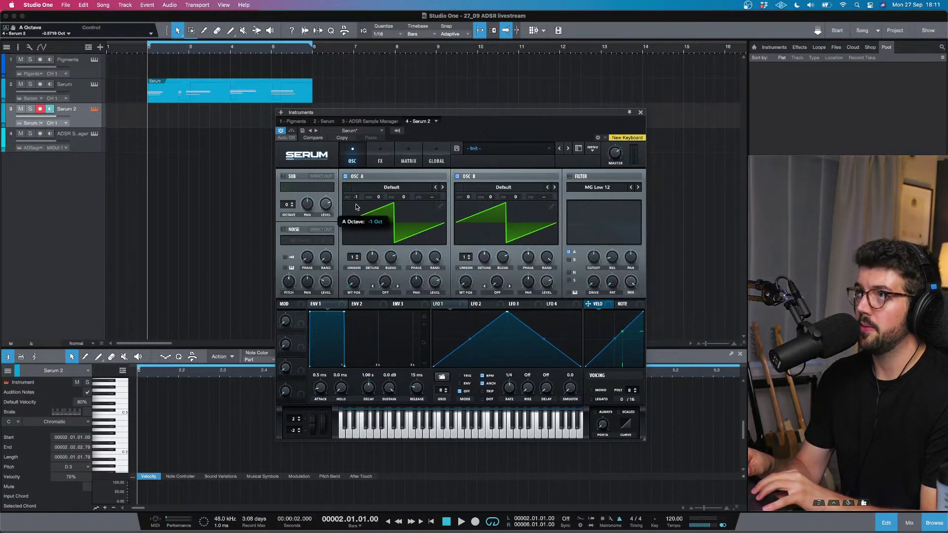
left_click_drag(358, 207, 358, 208)
left_click_drag(473, 201, 473, 203)
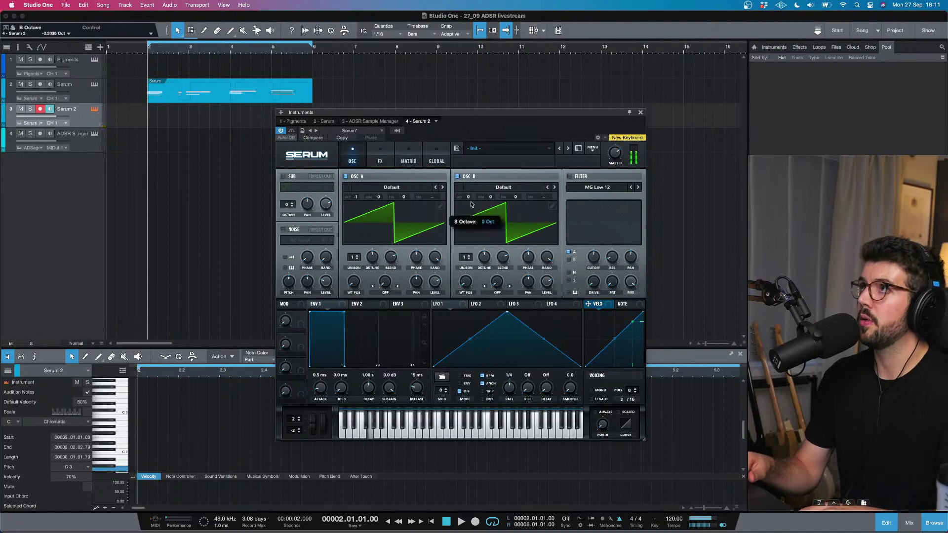
Step: Route oscillator B through the filter, enable the MG Low 12 filter, and set its cutoff to about 1.5 kHz
left_click(570, 260)
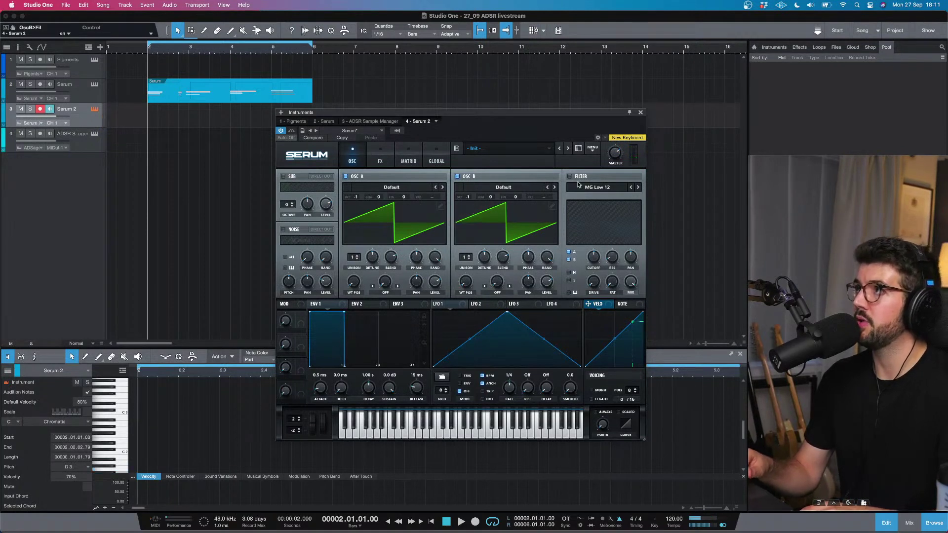
left_click(570, 176)
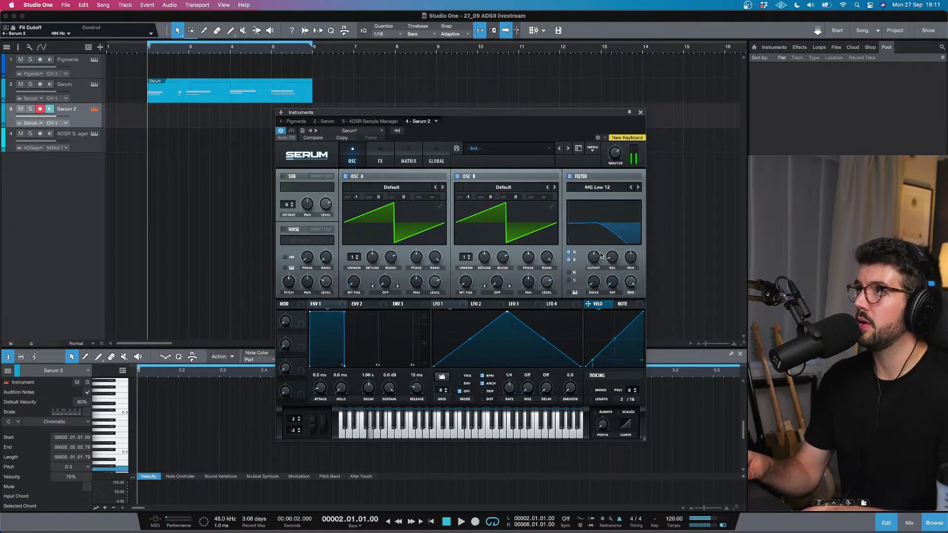
left_click_drag(593, 257, 592, 255)
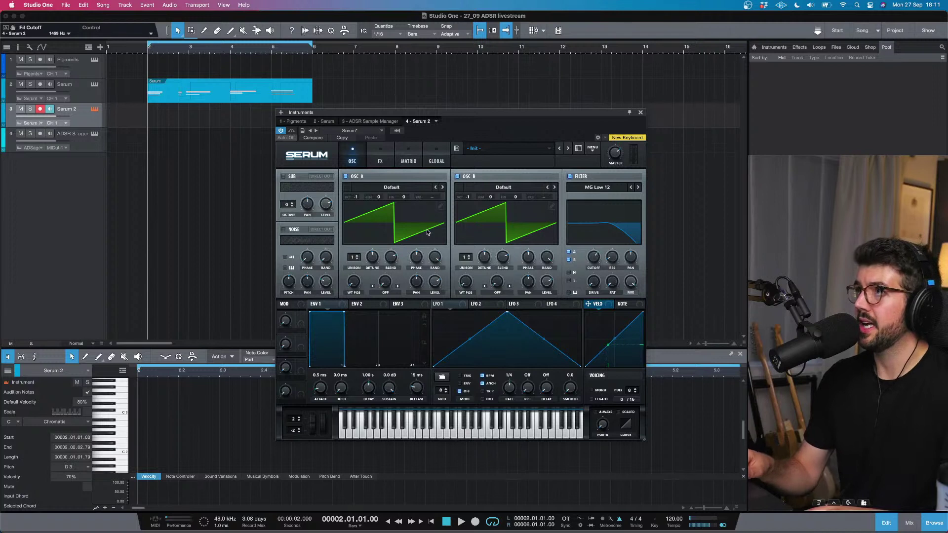
Step: Set oscillator A to 3 unison voices and adjust its unison detune
left_click_drag(352, 257, 354, 236)
mouse_move(373, 271)
left_mouse_down()
mouse_move(350, 262)
mouse_move(374, 271)
left_mouse_up()
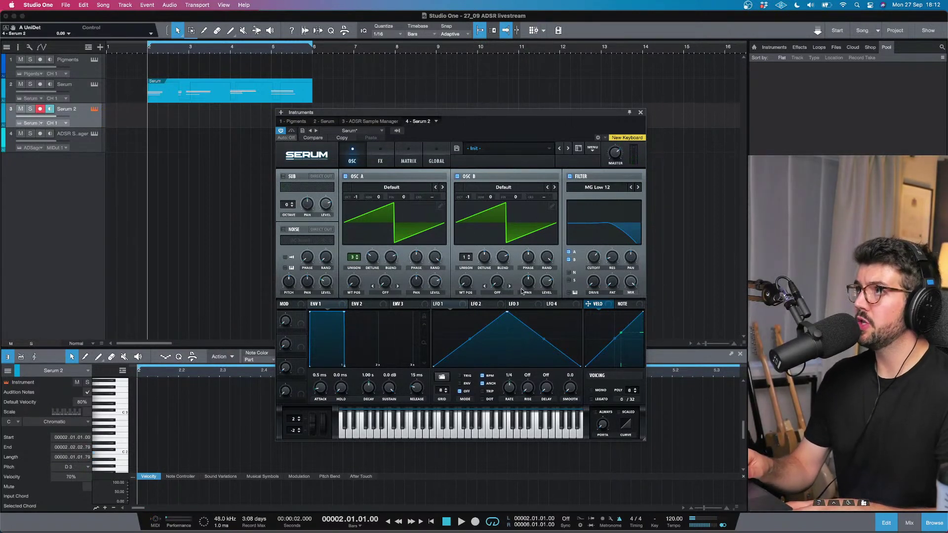
Step: Lower LFO 1's peak, assign LFO 1 to the filter cutoff, and set its rate to 1/4
left_click_drag(506, 311, 506, 336)
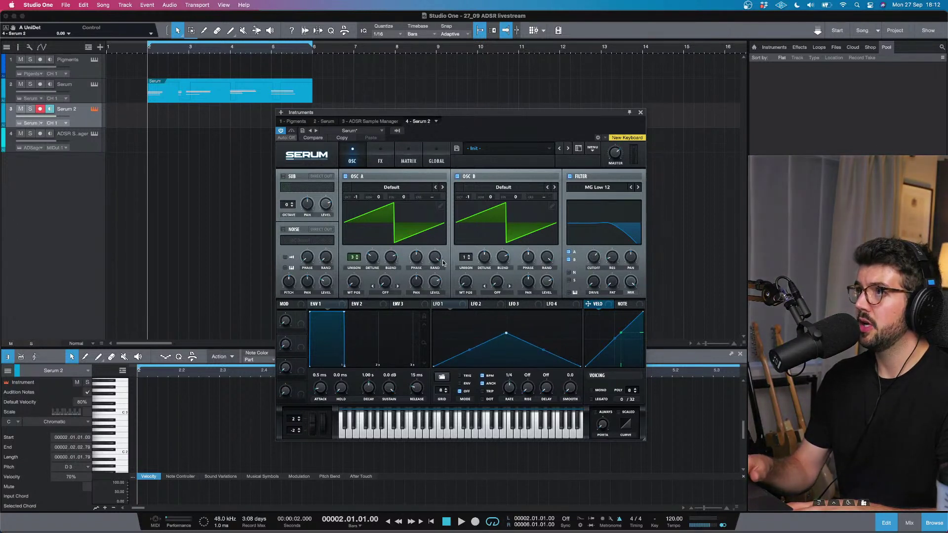
left_click_drag(464, 308, 594, 256)
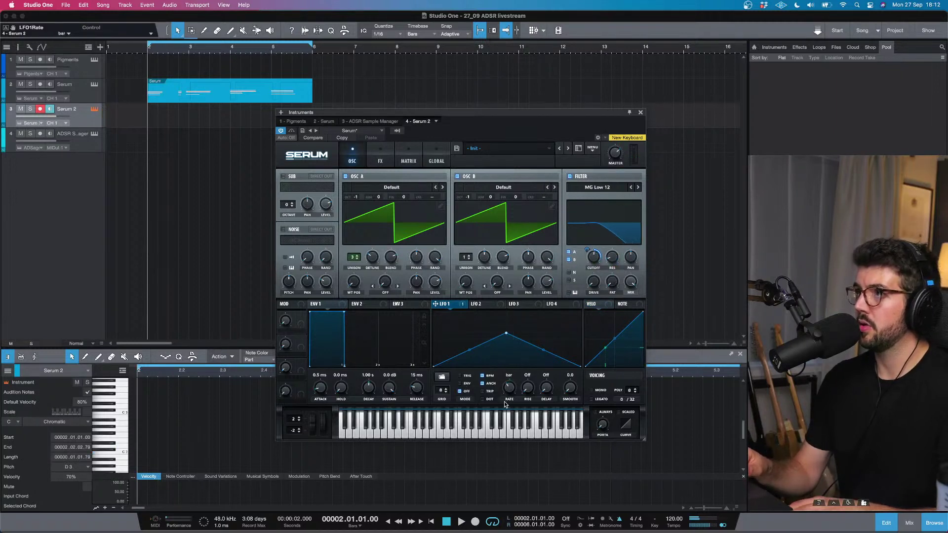
left_click_drag(509, 388, 513, 370)
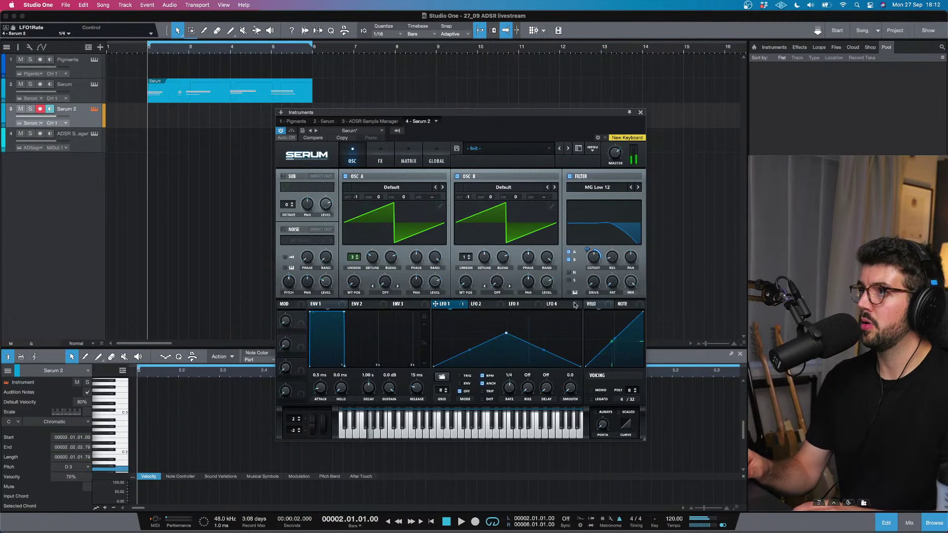
Step: Raise the filter resonance to about 34% and the filter's Fat amount to about 25%
left_click_drag(612, 256, 613, 245)
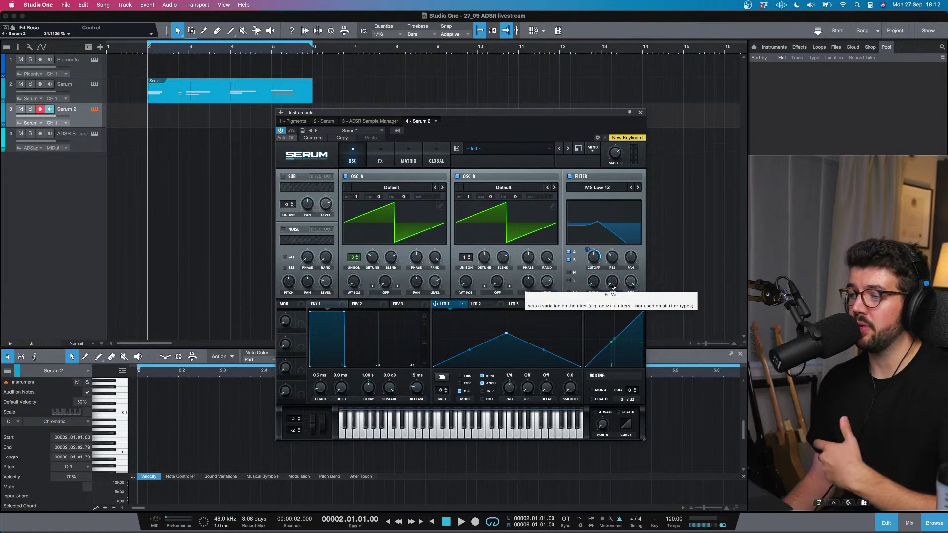
left_click_drag(612, 287, 610, 255)
left_click(435, 423)
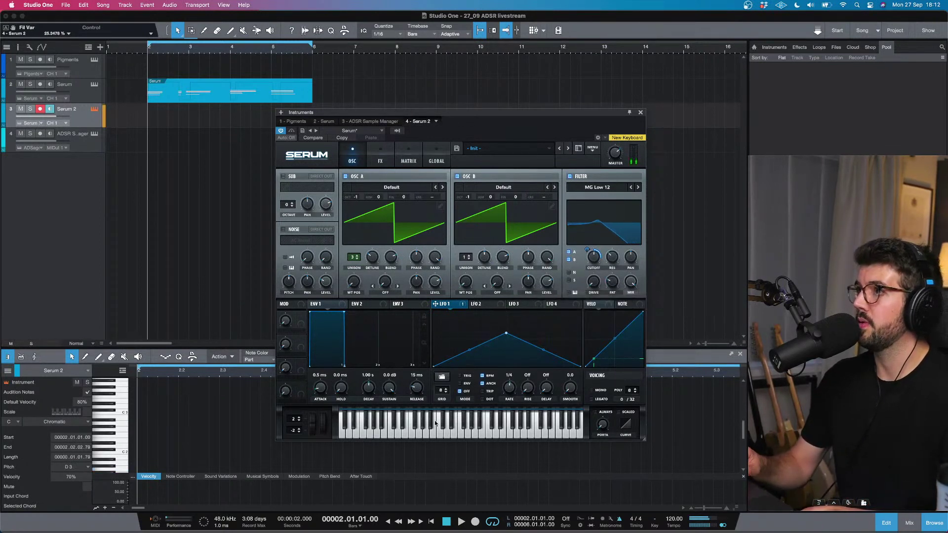
Step: Switch LFO 1 to envelope mode and set the Serum master volume to about 75%
left_click(460, 384)
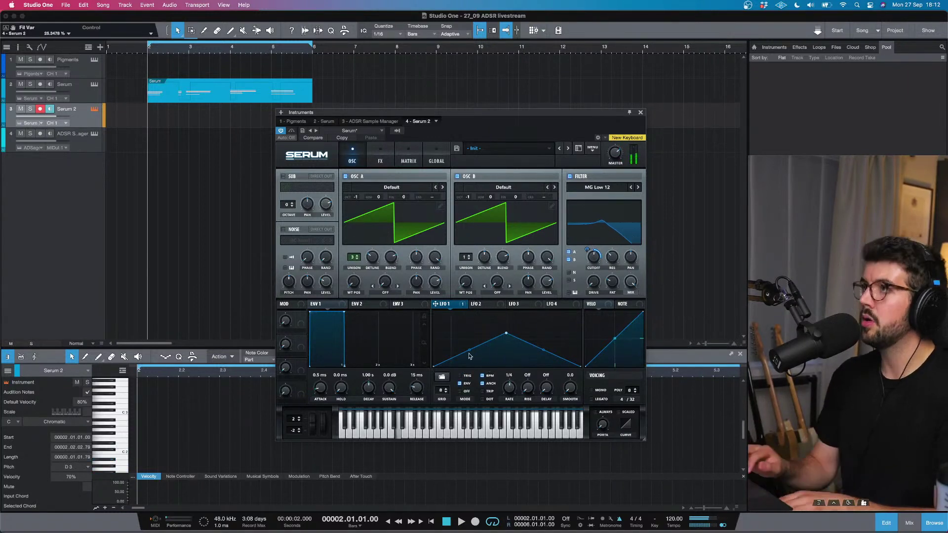
left_click(612, 156)
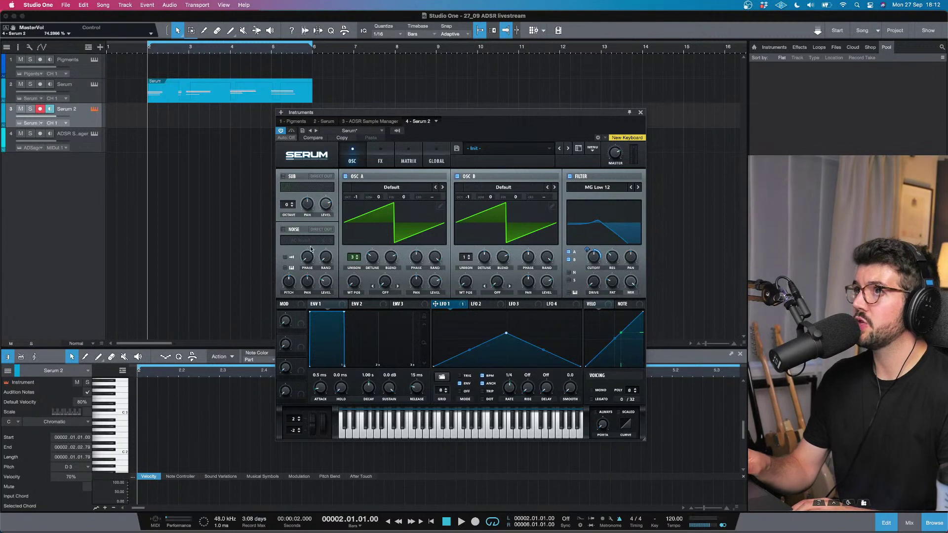
Step: Enable the sub oscillator at -1 octave with direct output and the RoundRect shape, and adjust its level
left_click(285, 178)
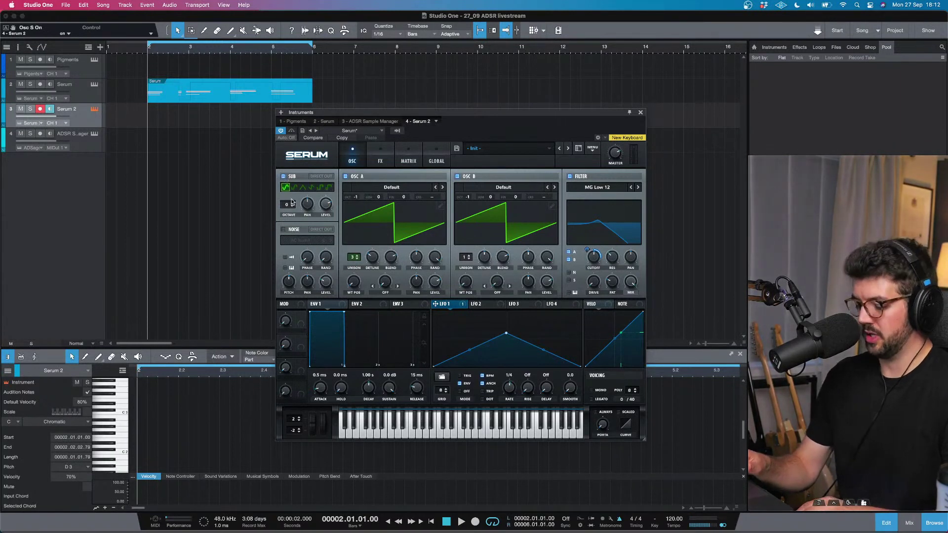
left_click_drag(284, 206, 283, 211)
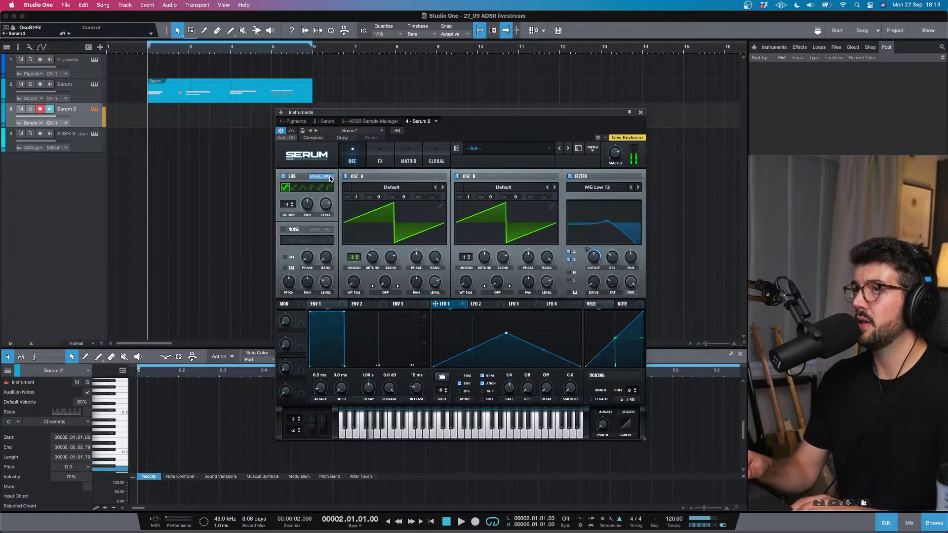
left_click(294, 189)
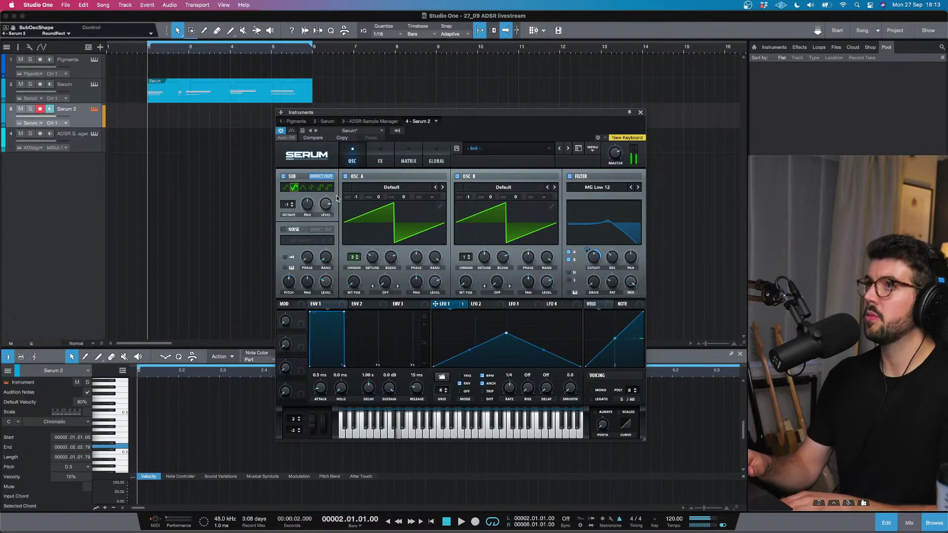
mouse_move(324, 209)
left_click_drag(324, 210, 324, 216)
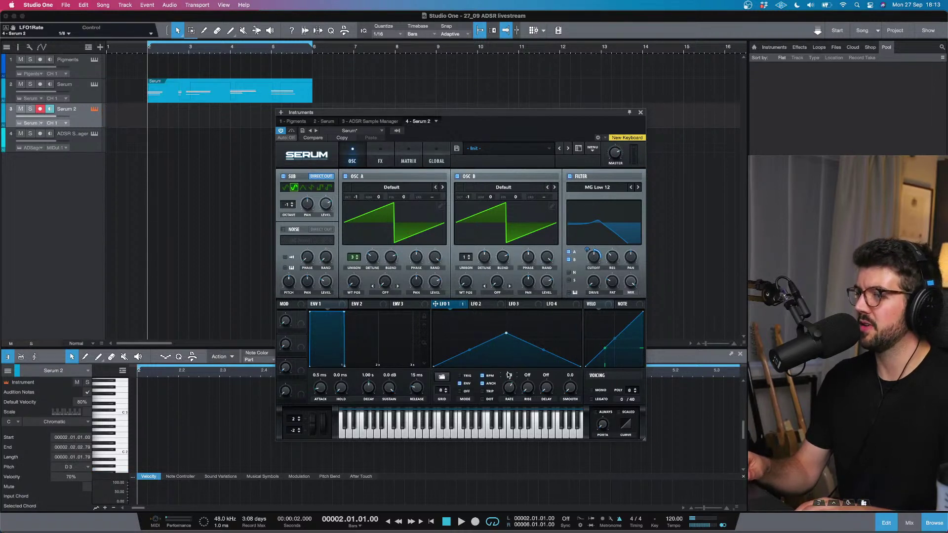
Step: Set LFO 1's rate to 1/16, the master volume to about 78%, and oscillator B's level to about 76%
scroll(508, 379, "up", 1)
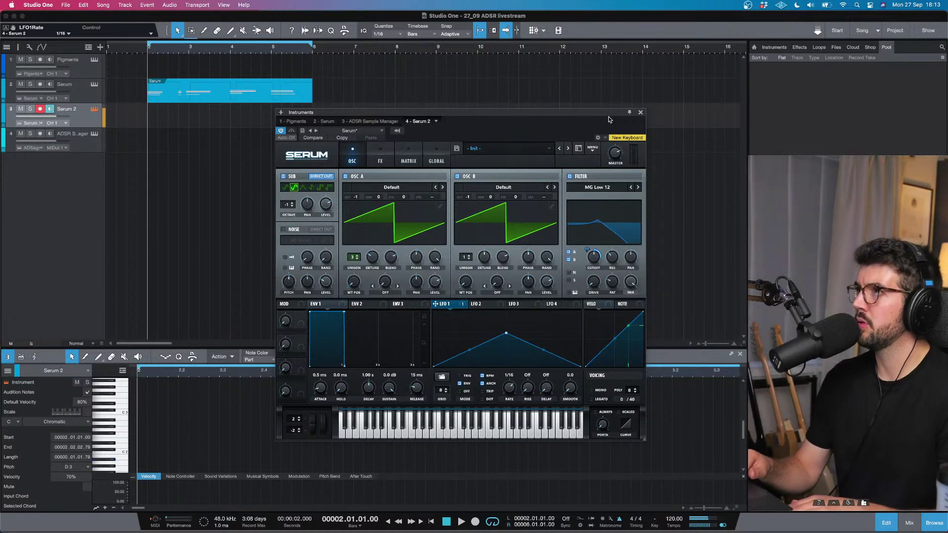
left_click(618, 154)
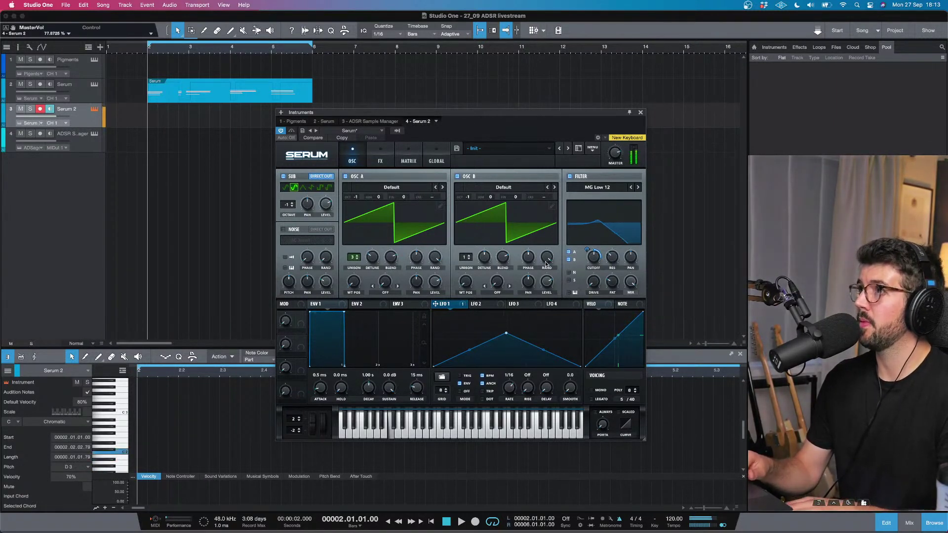
left_click(546, 281)
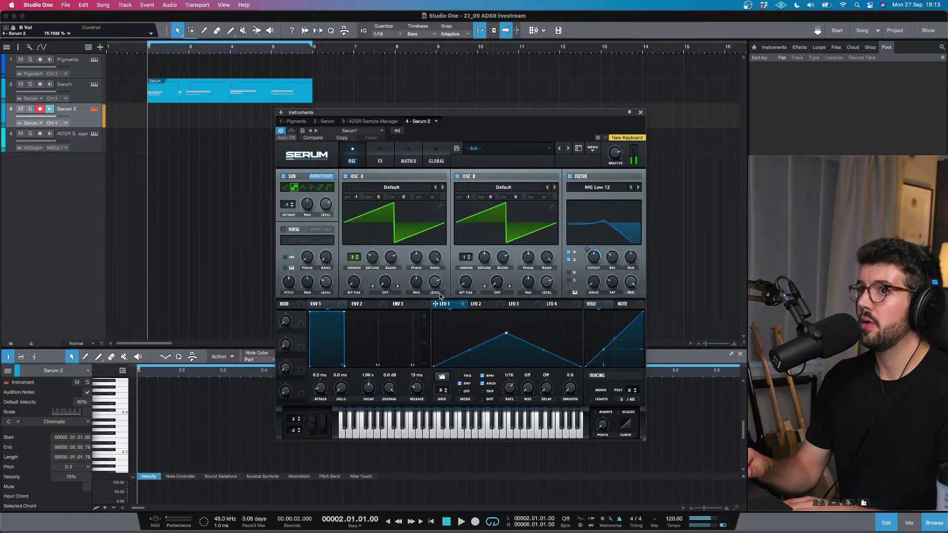
Step: Show the inspector for the Serum 2 track and set the synth's master volume to about 79%
left_click(19, 47)
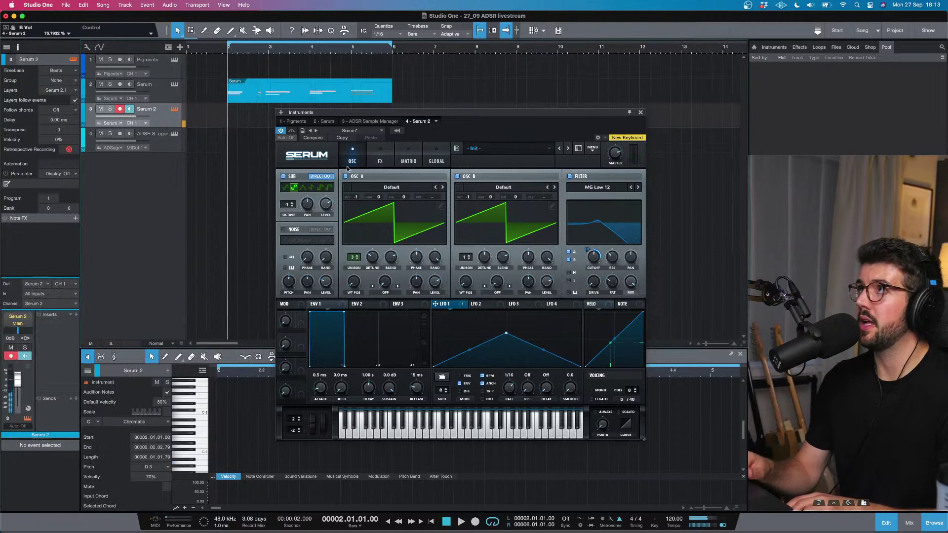
left_click_drag(614, 155, 613, 158)
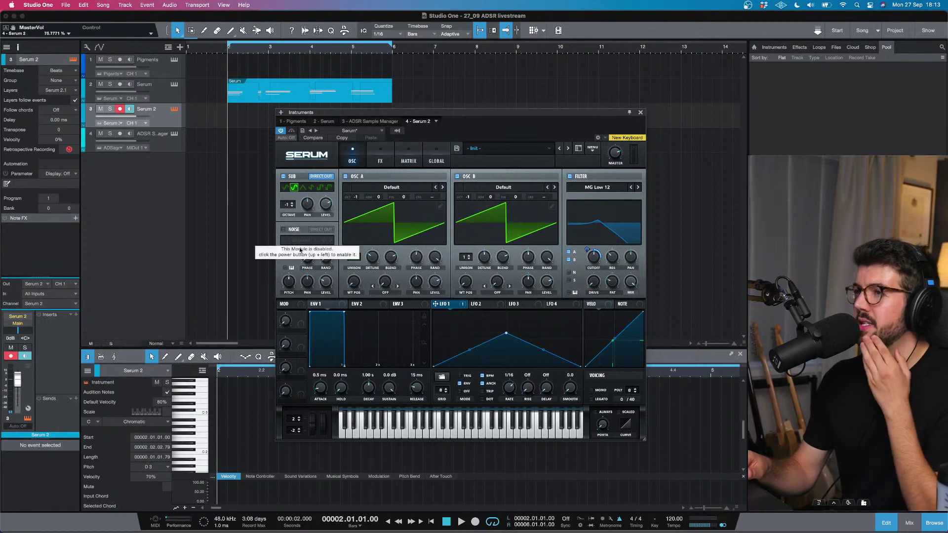
Step: Set envelope 1's decay to 570 ms, sustain to -5.2 dB and release to 40 ms, and the sub level to about 75%
mouse_move(387, 391)
left_mouse_down()
mouse_move(387, 402)
mouse_move(414, 383)
mouse_move(369, 387)
mouse_move(384, 406)
left_mouse_up()
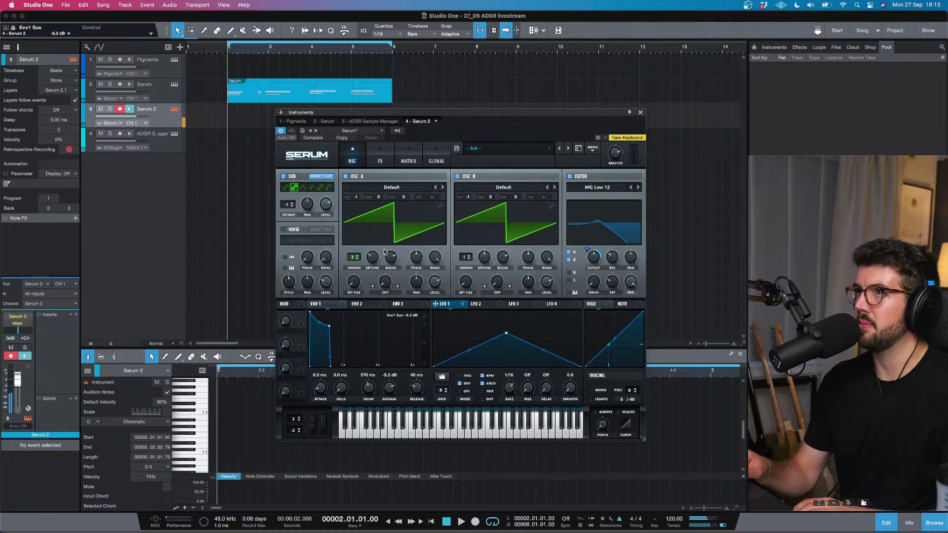
left_click_drag(325, 204, 325, 207)
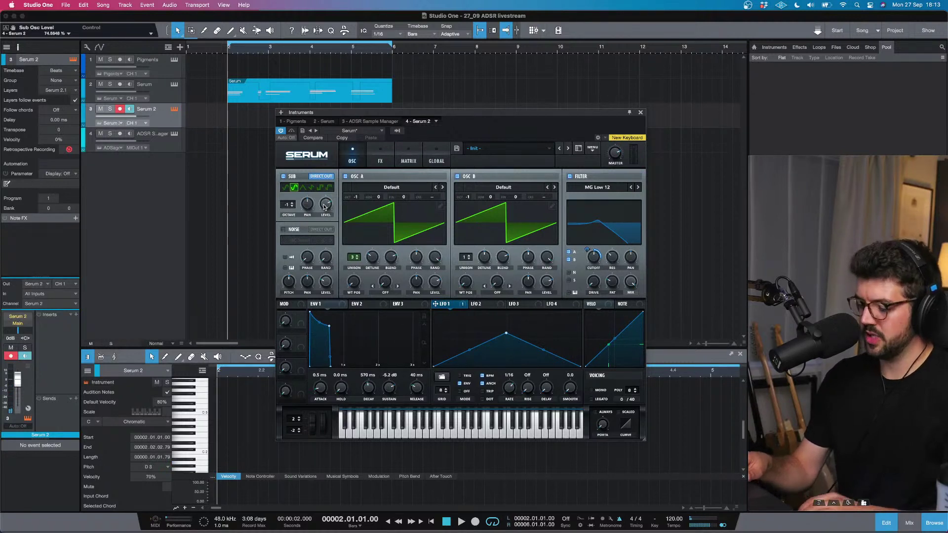
Step: Audition the new sound against the looped Serum chords and lengthen envelope 1's release to about 1 second
key("space")
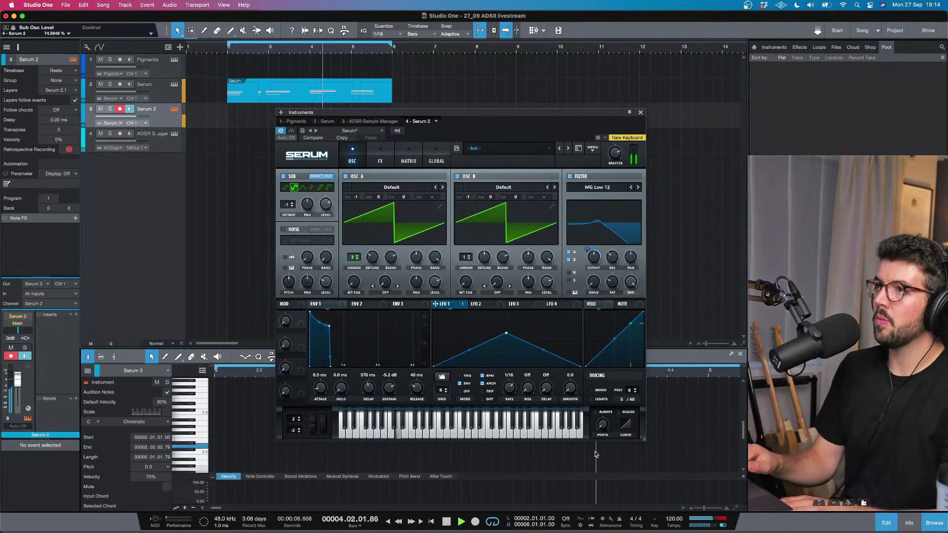
key("space")
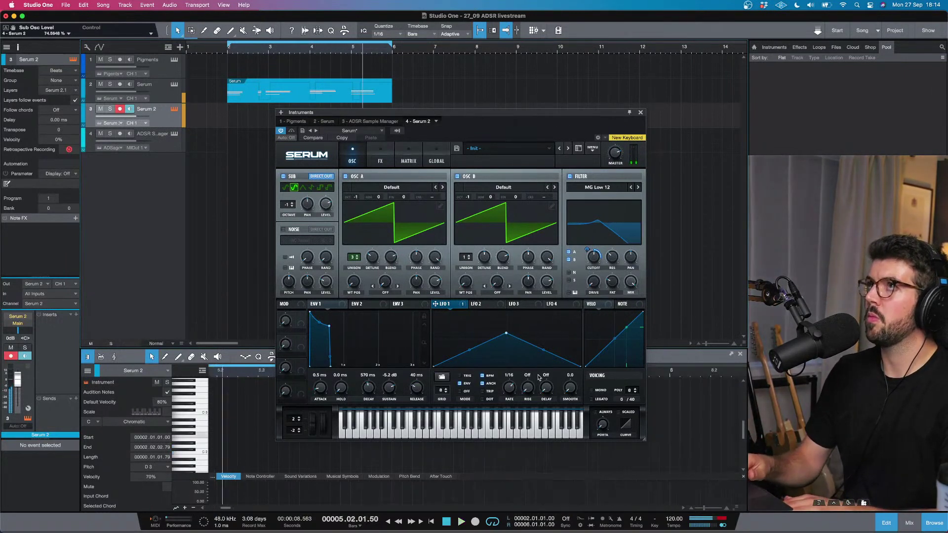
left_click_drag(420, 394, 422, 385)
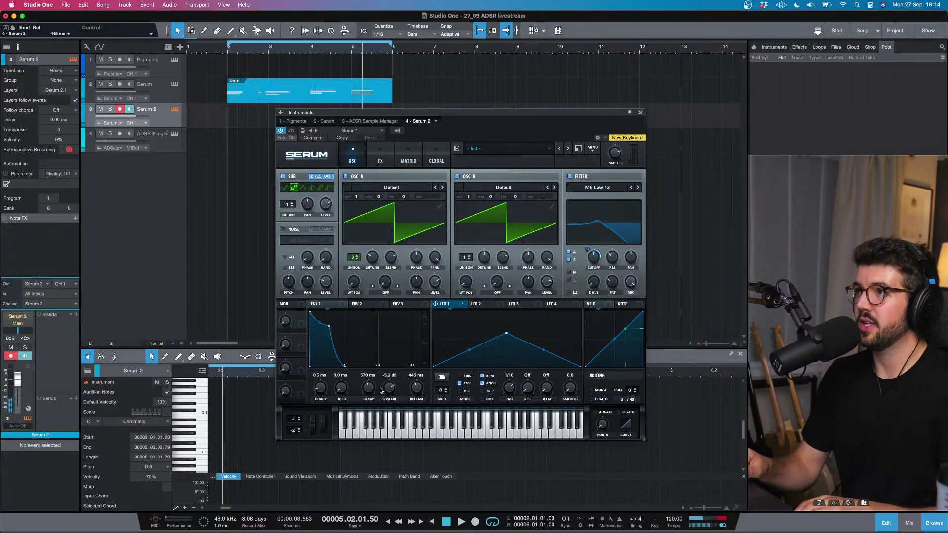
scroll(376, 390, "up", 5)
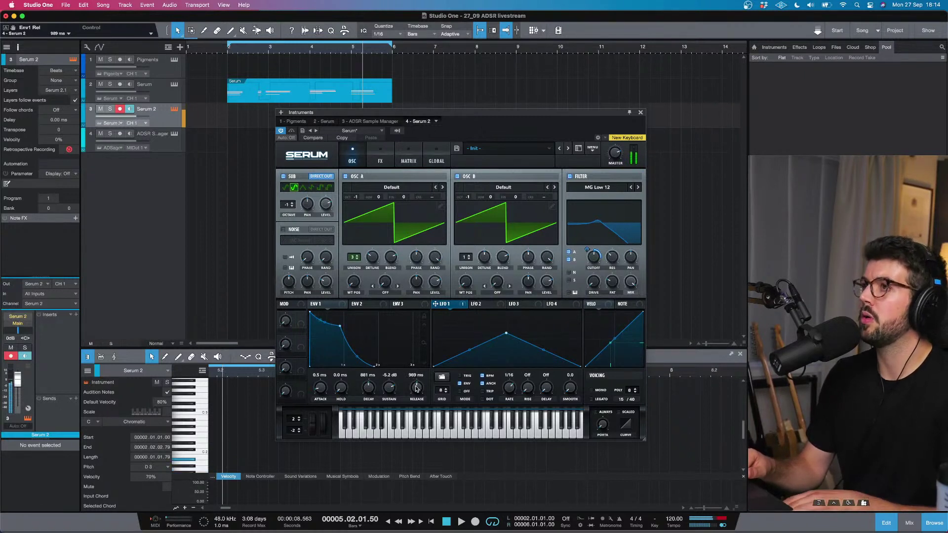
Step: Set envelope 1's decay to about 581 ms, sustain to about -8.4 dB and release to about 153 ms
left_click_drag(386, 392, 365, 393)
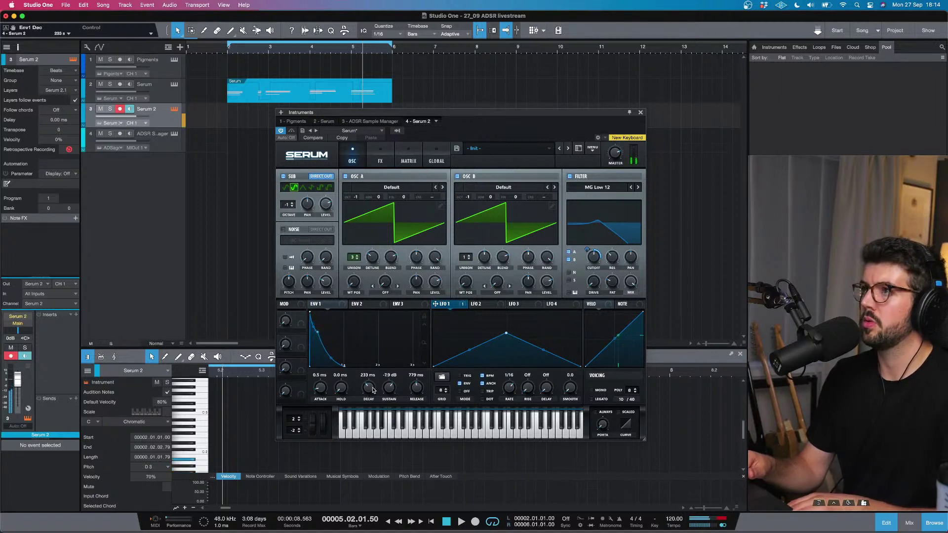
left_click_drag(388, 403, 370, 378)
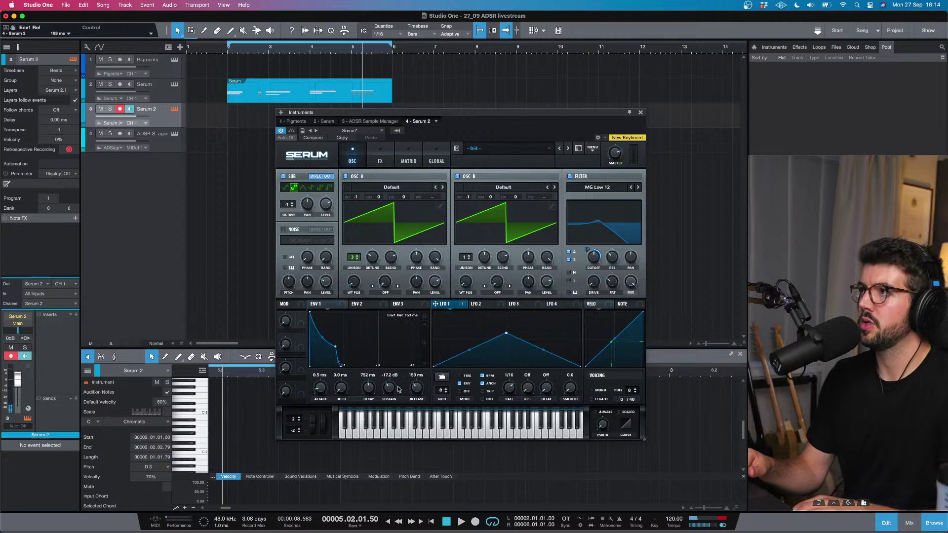
left_click_drag(396, 390, 397, 379)
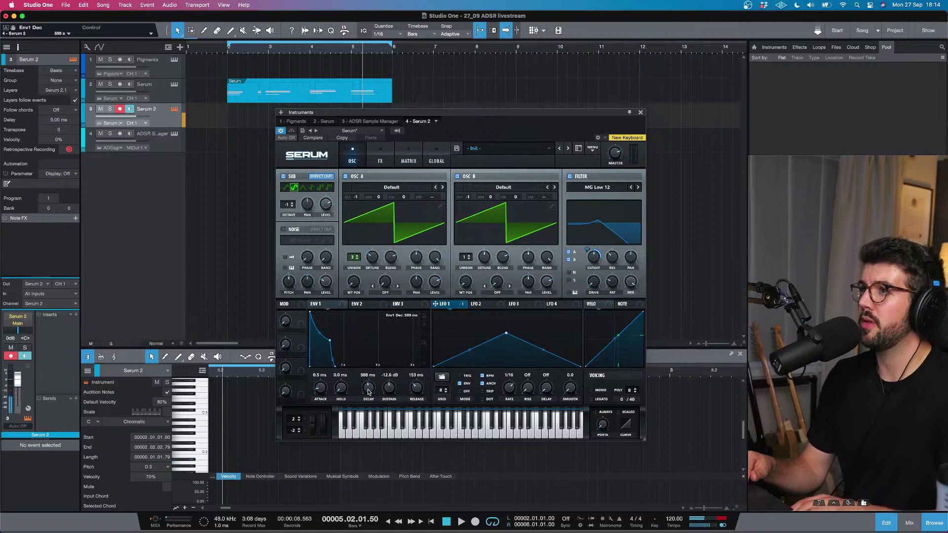
left_click_drag(368, 393, 368, 394)
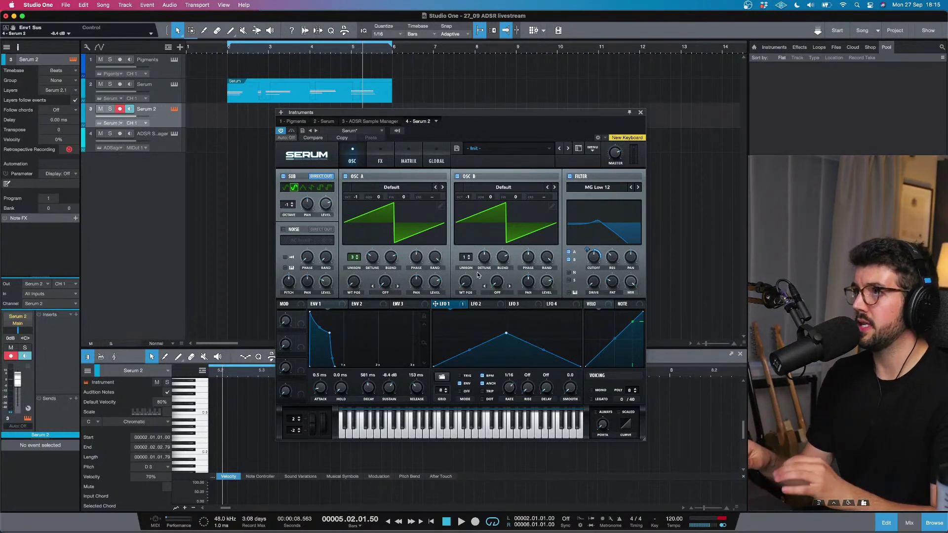
Step: Try modulating oscillator B's semitone pitch with LFO 2 at an amount of about 7
left_click(491, 303)
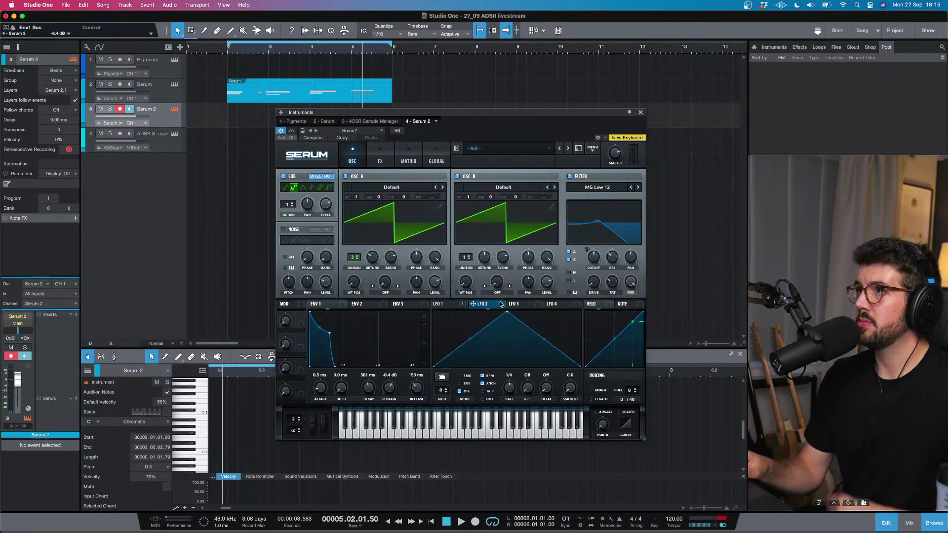
left_click_drag(473, 304, 380, 201)
left_click_drag(458, 199, 509, 201)
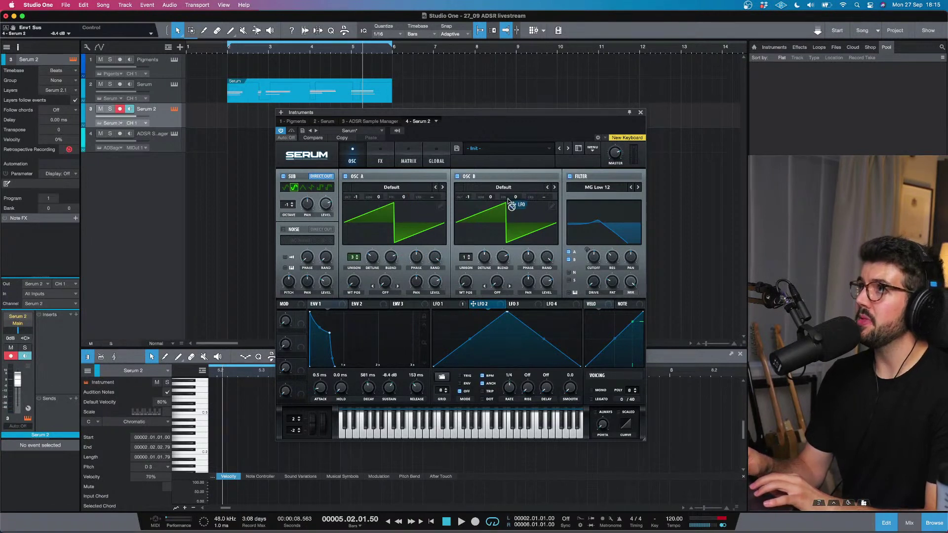
left_click_drag(459, 217, 496, 204)
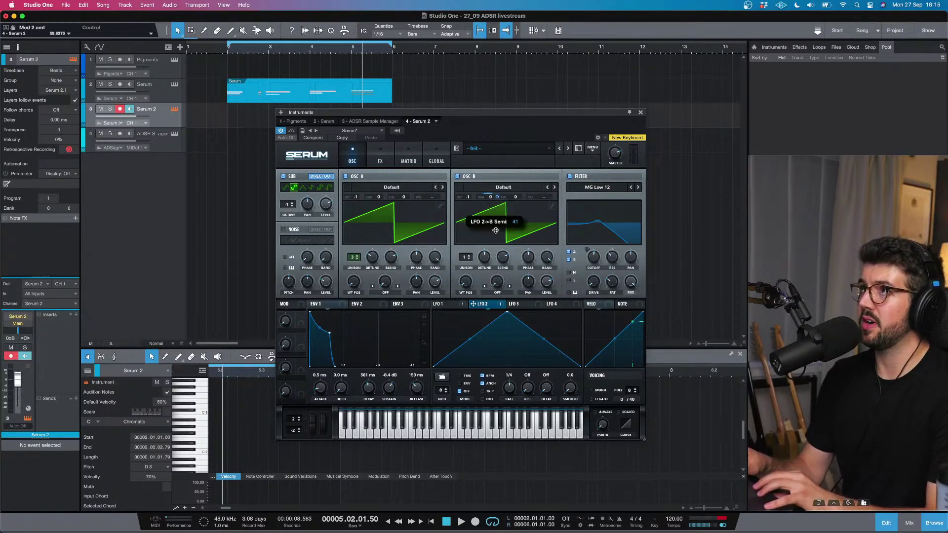
left_click_drag(495, 246, 494, 245)
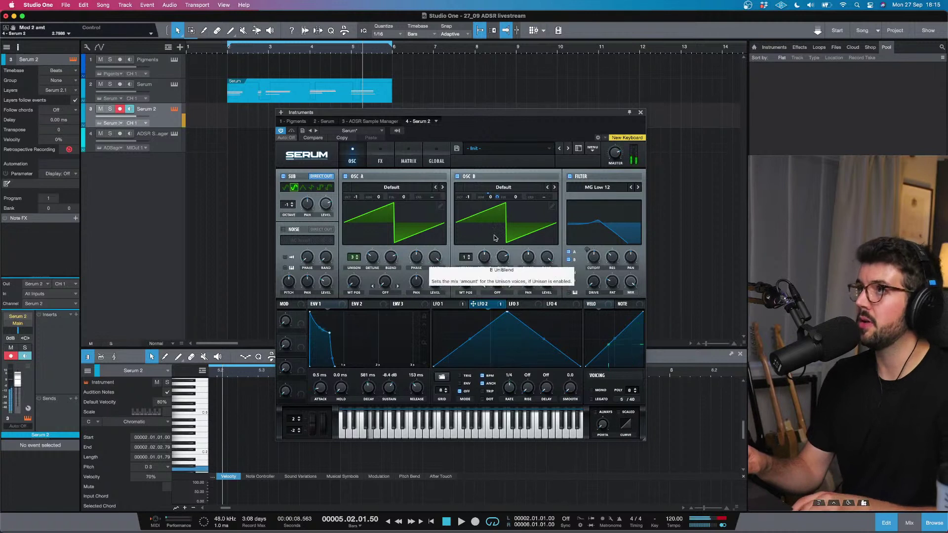
left_click(498, 197)
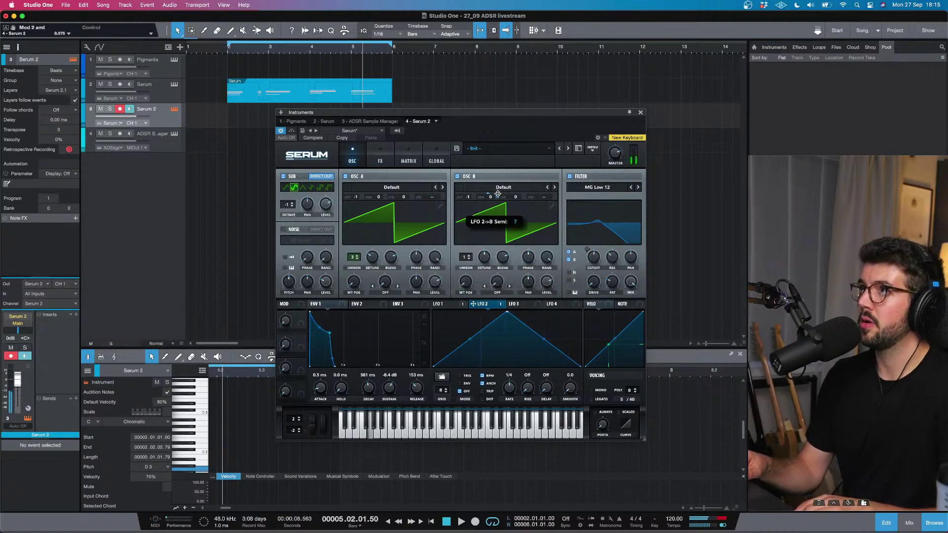
left_click_drag(498, 194, 496, 211)
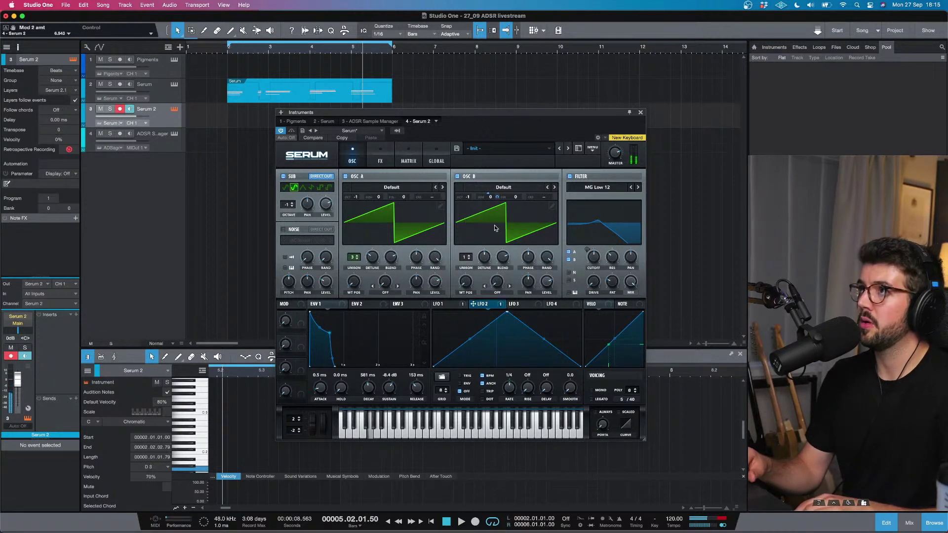
Step: Remove all modulation destinations from LFO 2
right_click(493, 195)
left_click(513, 246)
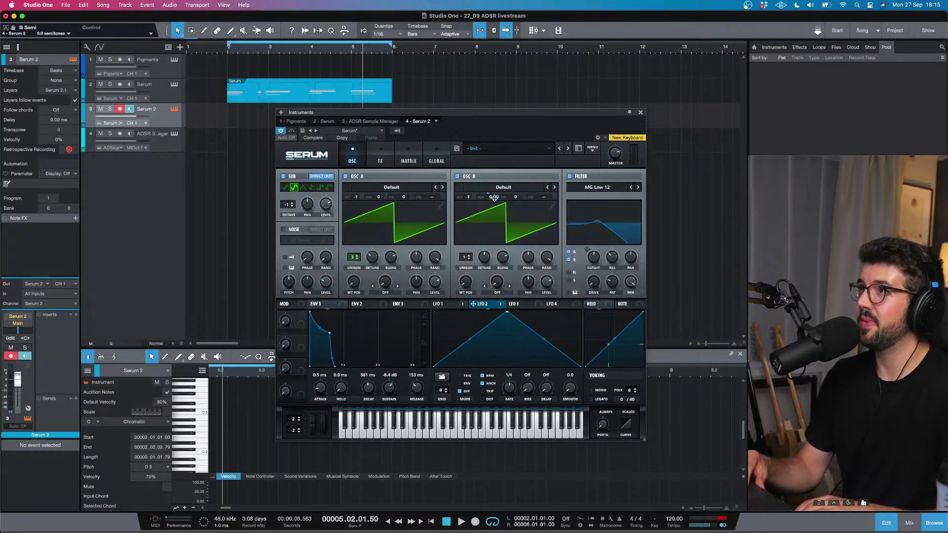
right_click(500, 306)
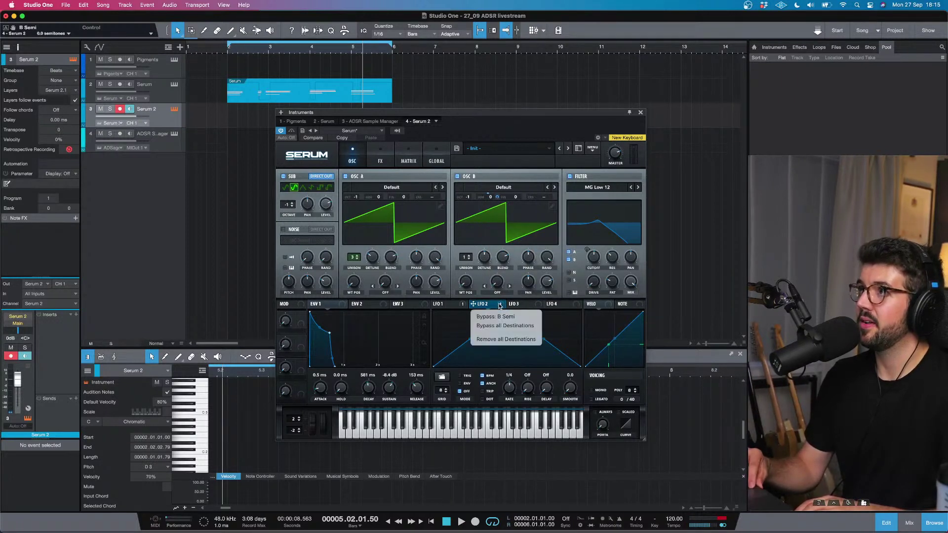
left_click(499, 339)
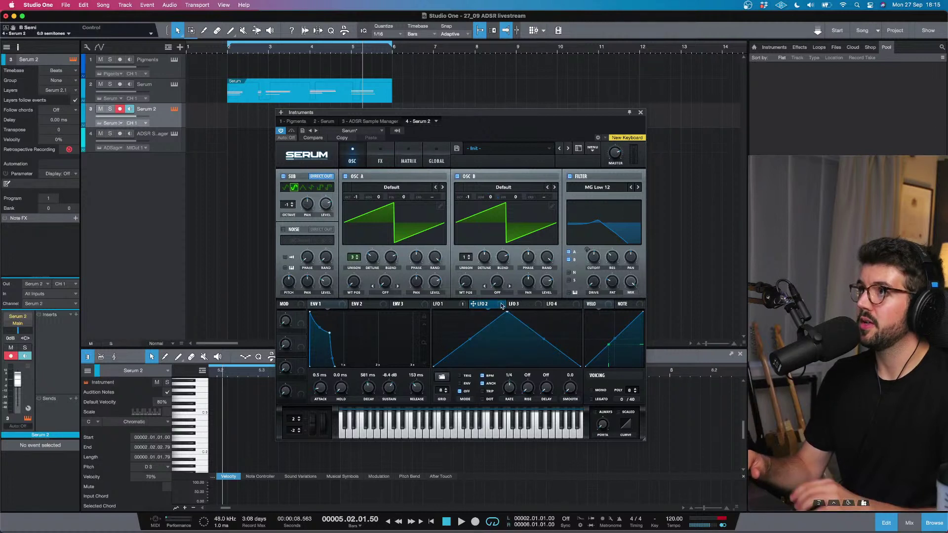
Step: Modulate oscillator B's fine tuning with LFO 2 at an amount of about 13.6, and set the filter cutoff to about 490 Hz
left_click_drag(502, 305, 531, 197)
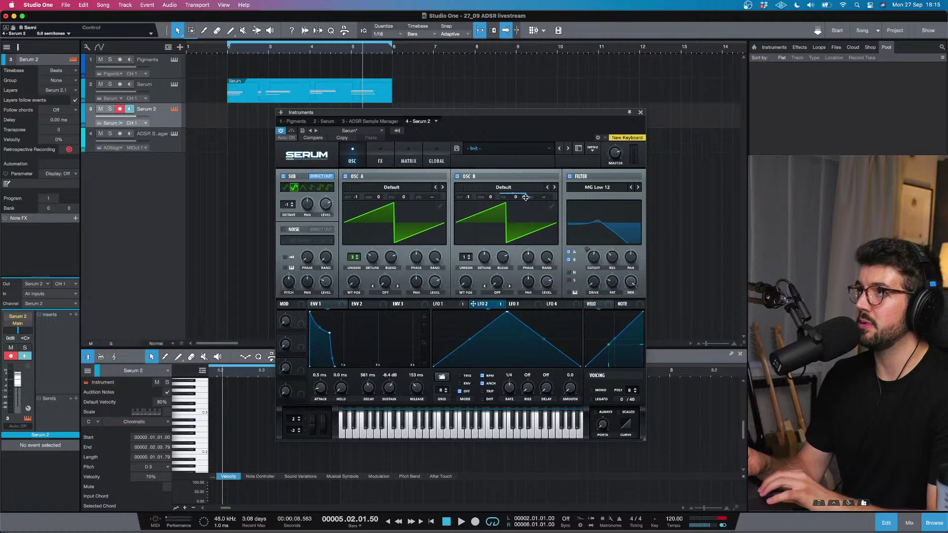
left_click_drag(525, 197, 525, 247)
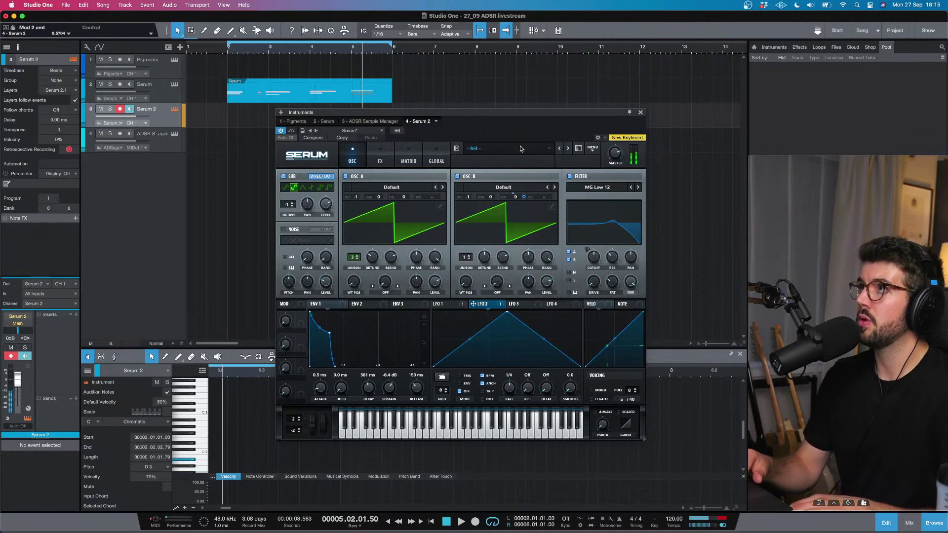
left_click_drag(523, 198, 521, 188)
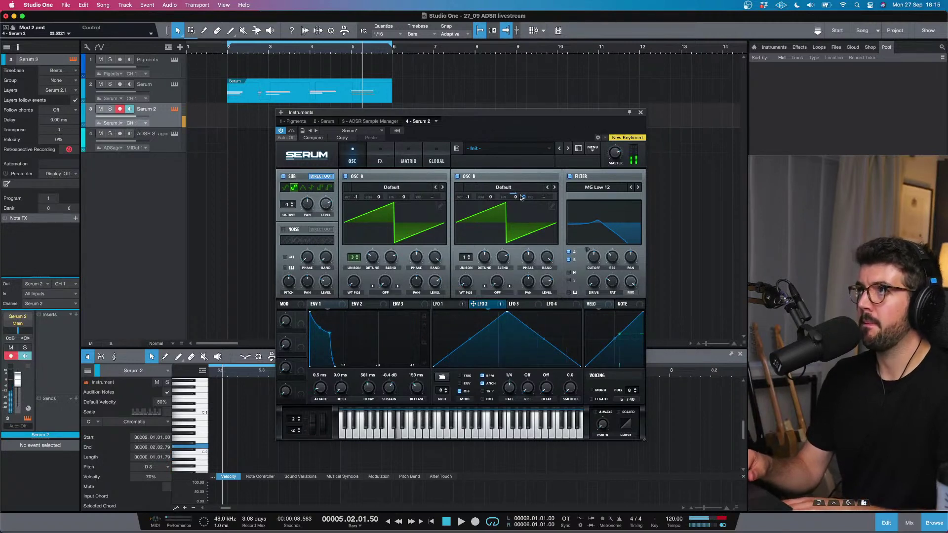
left_click(522, 189)
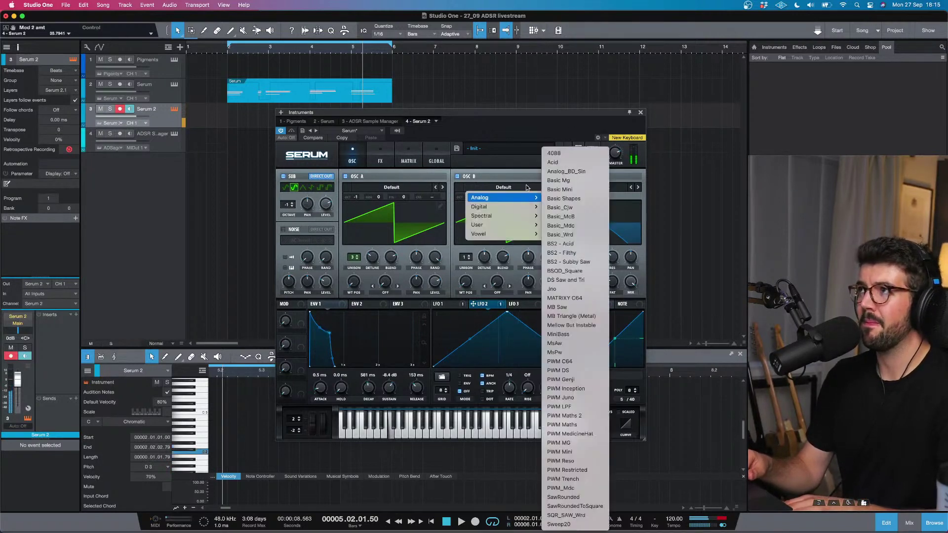
left_click(526, 171)
mouse_move(522, 201)
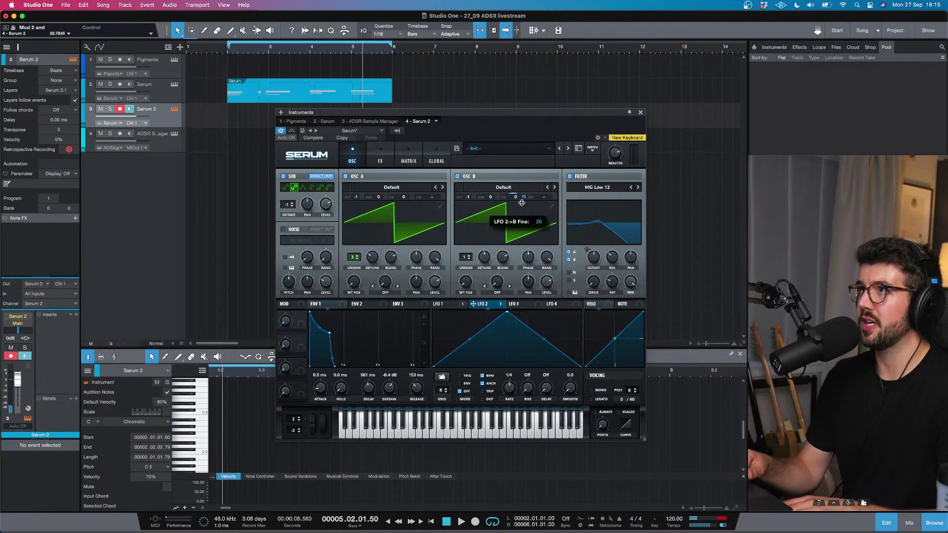
left_click_drag(521, 205, 522, 208)
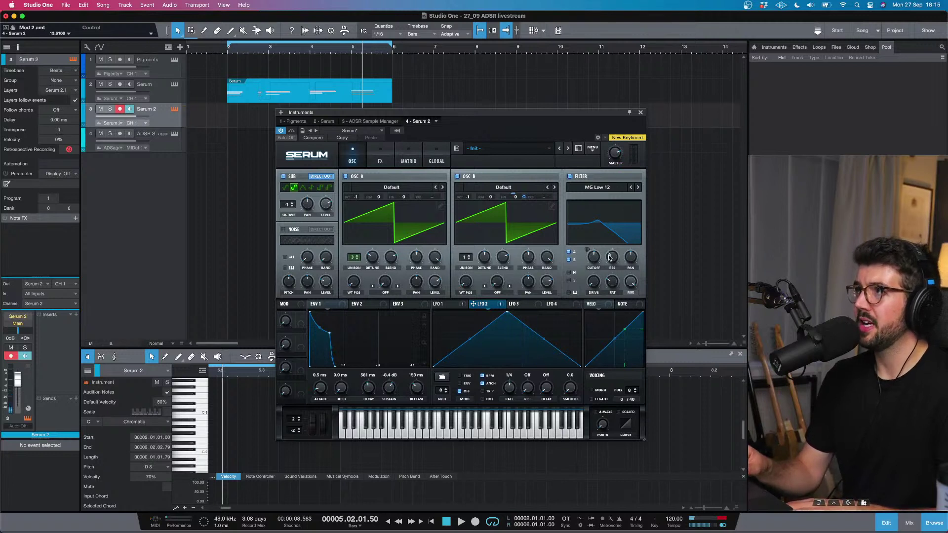
mouse_move(594, 261)
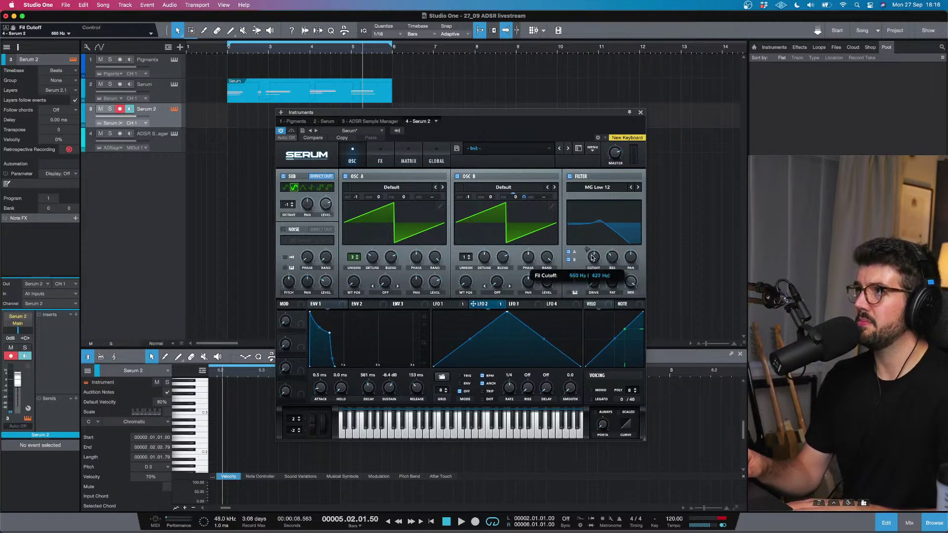
left_click_drag(591, 254, 593, 255)
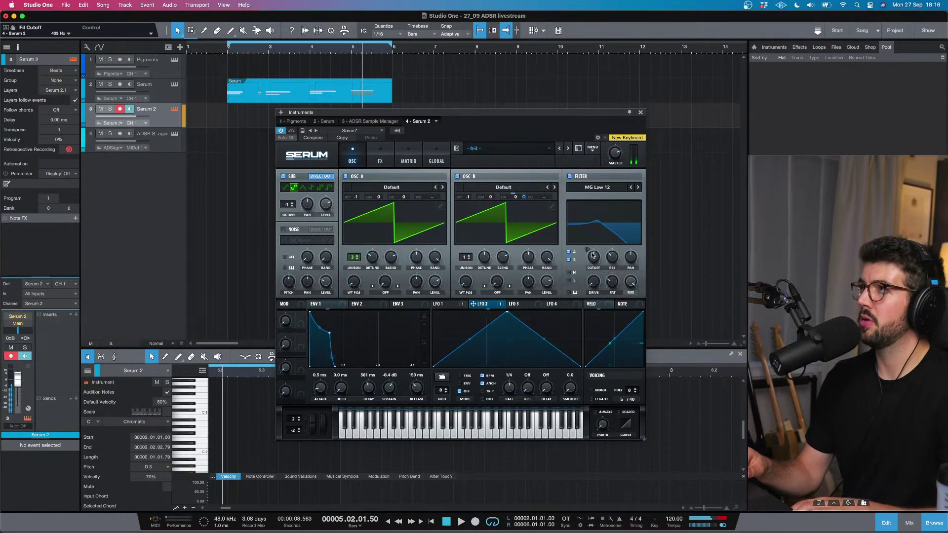
Step: Close the synth window, turn off looping and return the playhead to the start of the song
left_click(640, 113)
key("KP_Divide")
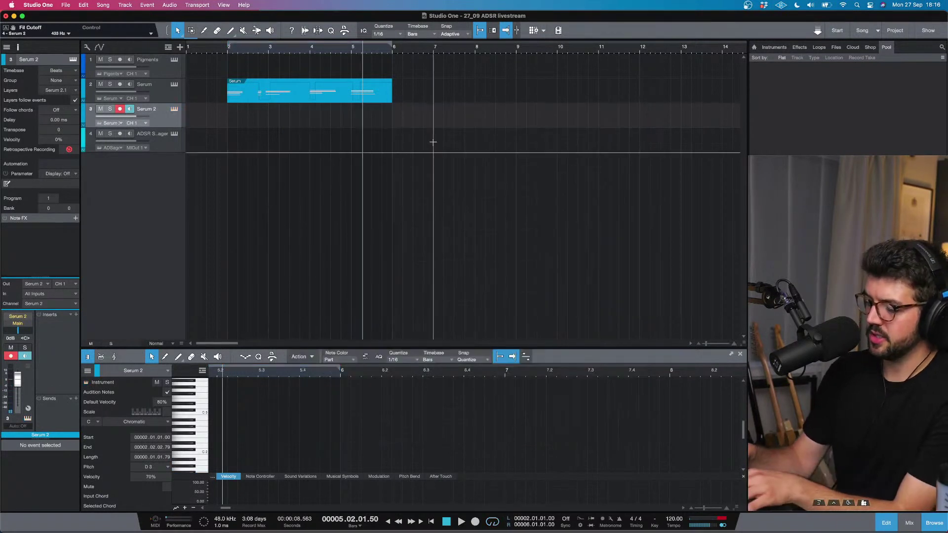
key("Home")
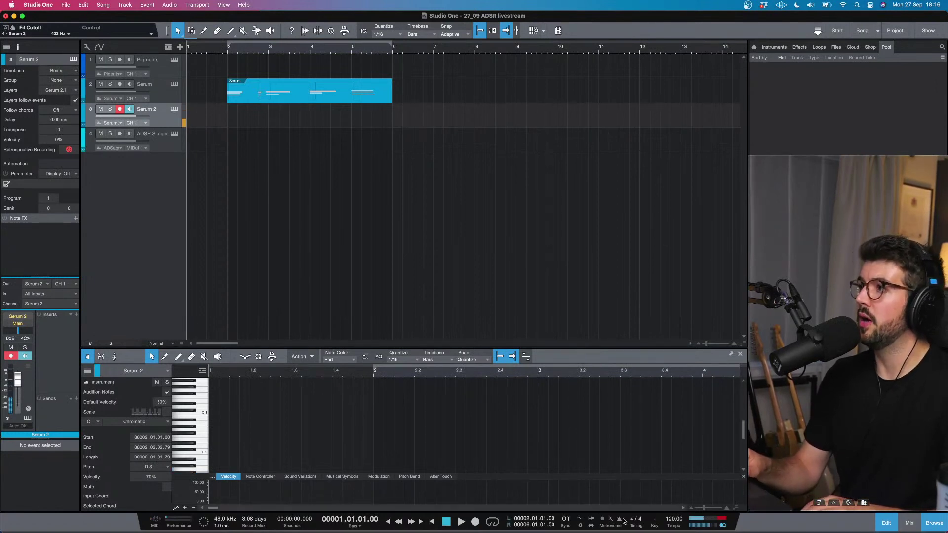
Step: Record a trial bass line on the Serum 2 track from the song's start and undo the take
left_click(475, 521)
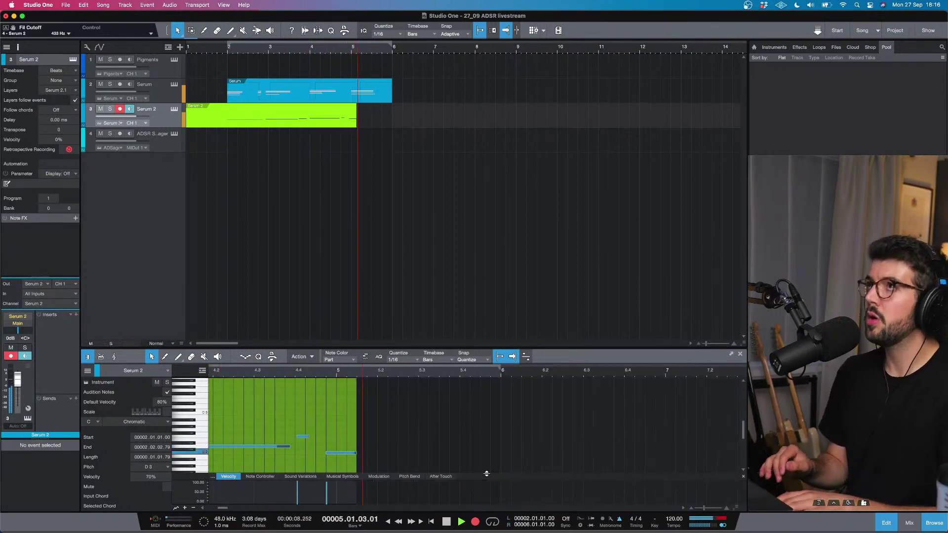
key("space")
key("ctrl+z")
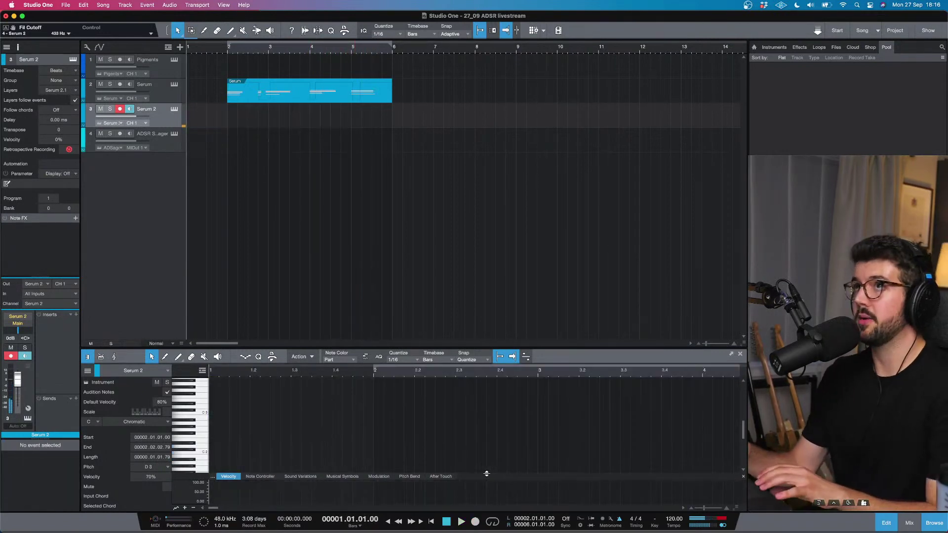
Step: Record a bass line on the Serum 2 track through to bar 6 and quantize all its notes to 1/16
left_click(475, 521)
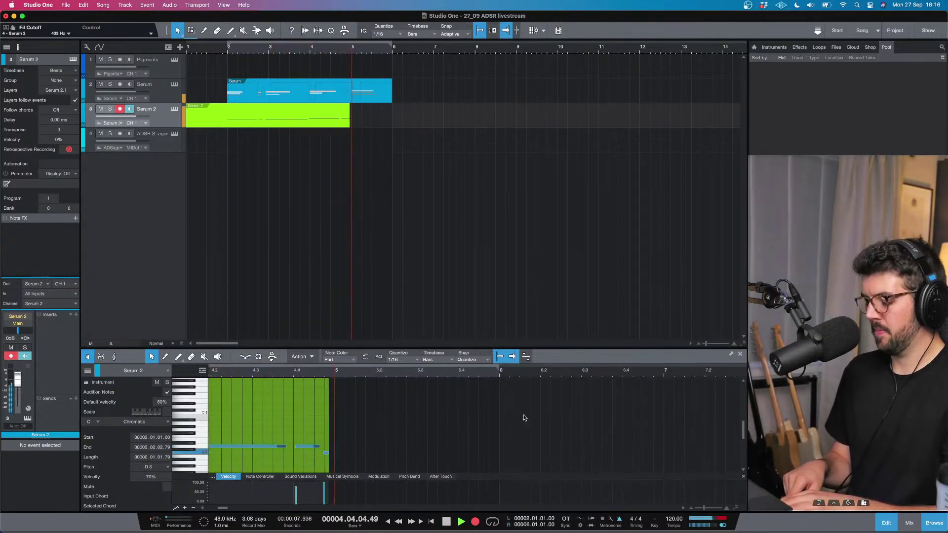
key("space")
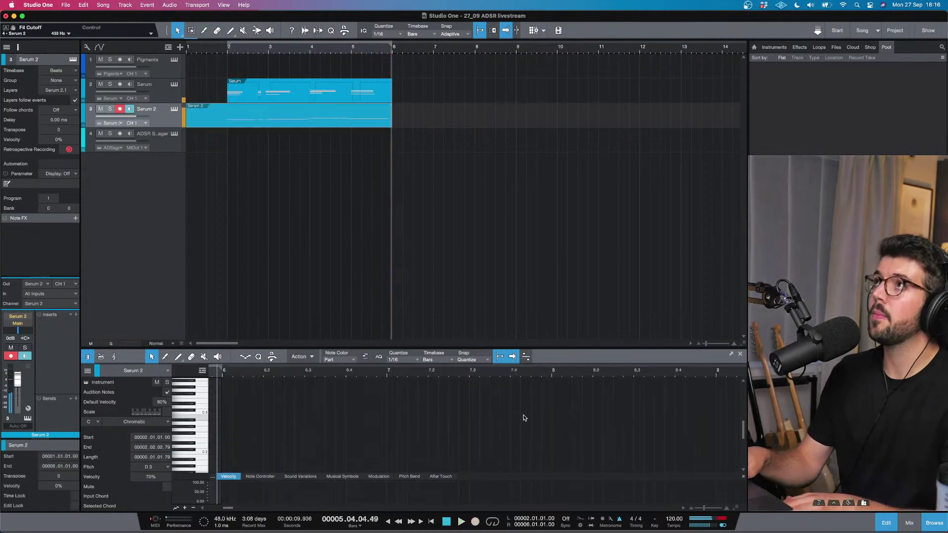
left_click(359, 120)
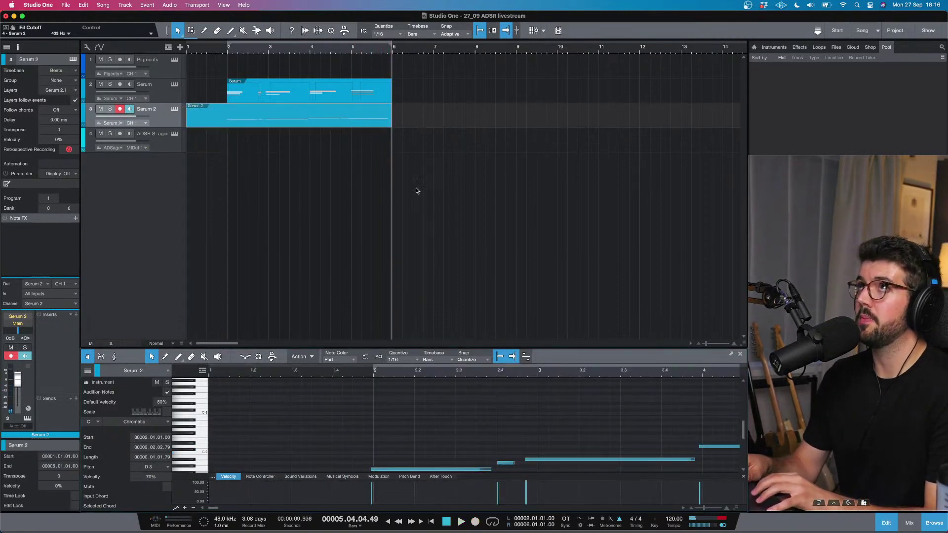
left_click(338, 48)
left_click(237, 446)
key("super+a")
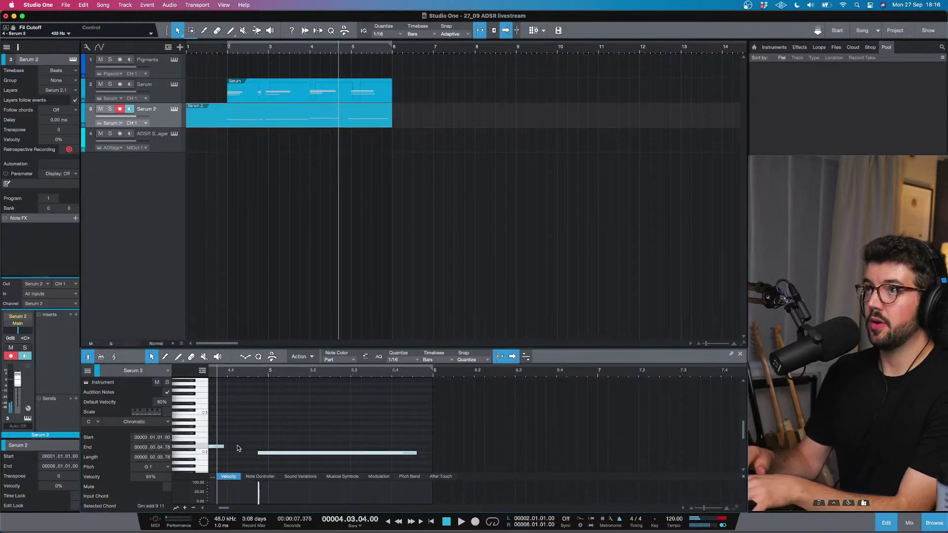
Step: Play the loop from bar 2 and trim the start of the Serum 2 part to bar 2
left_click(227, 52)
key("slash")
left_click(129, 109)
key("space")
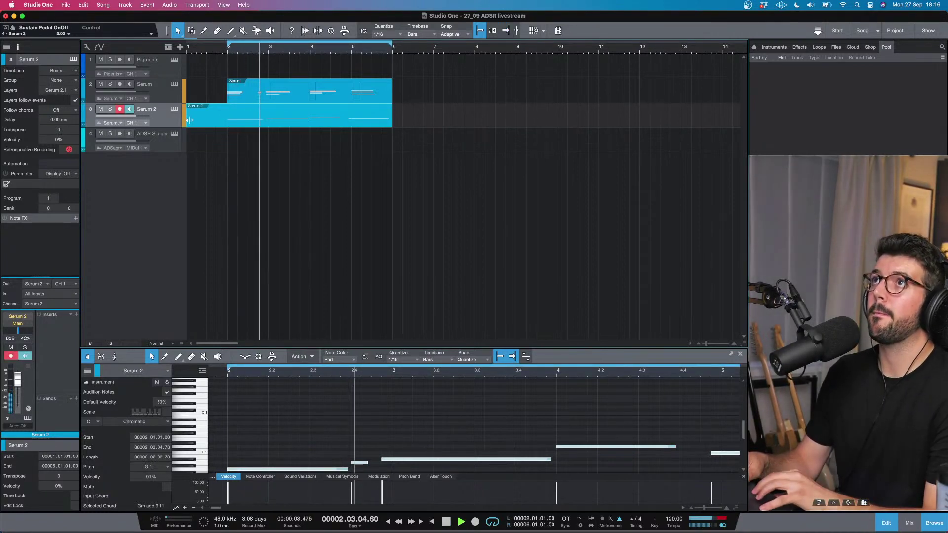
left_click_drag(188, 121, 227, 121)
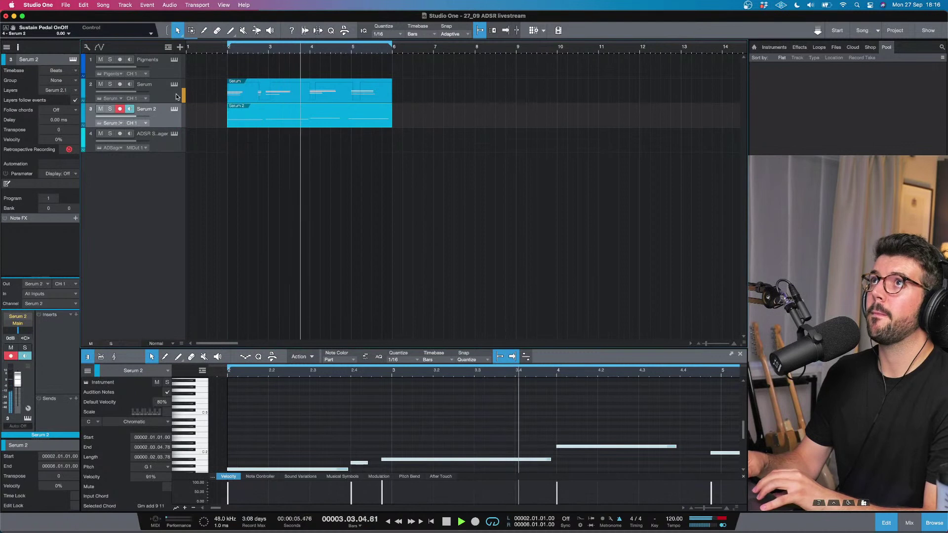
Step: Lower the Serum 2 track's volume to about -1.3 dB during loop playback, stop, and turn autoscroll back on
left_click(129, 109)
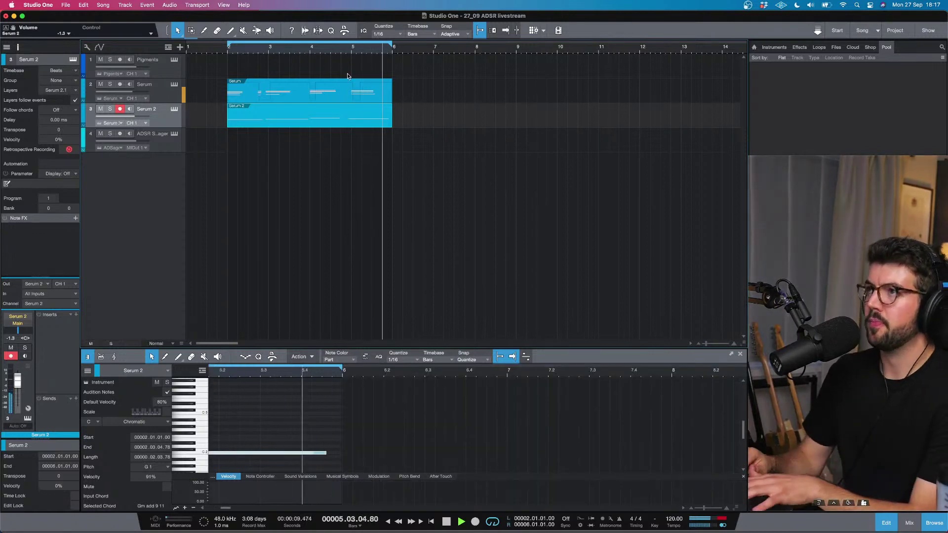
key("space")
key("f")
Step: Trim the start of the last bass note, C 2, to the beginning of bar 5
scroll(518, 414, "left", 10)
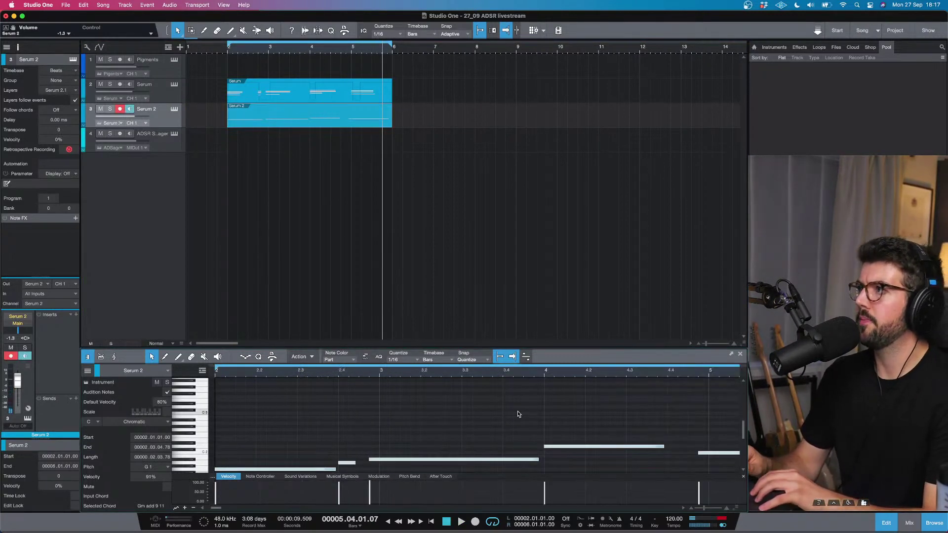
left_click(711, 452)
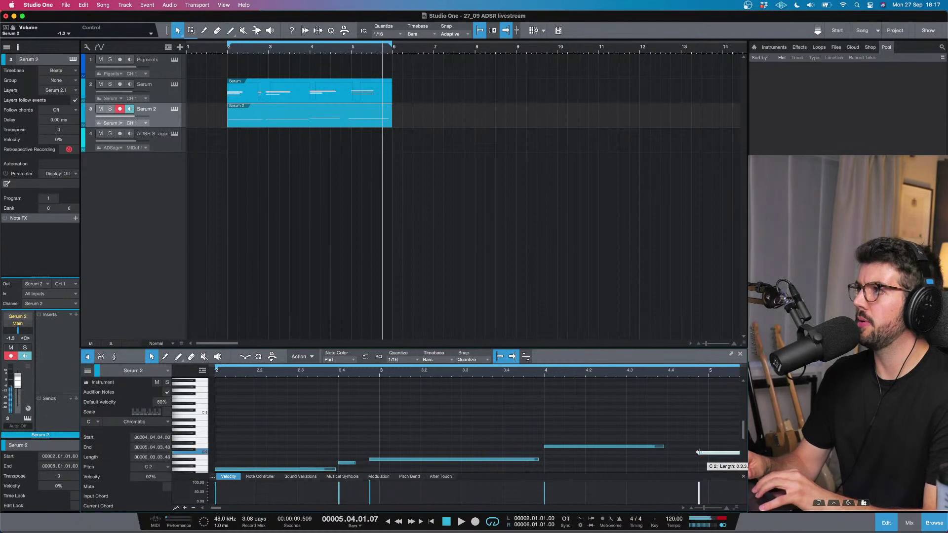
left_click_drag(699, 454, 708, 453)
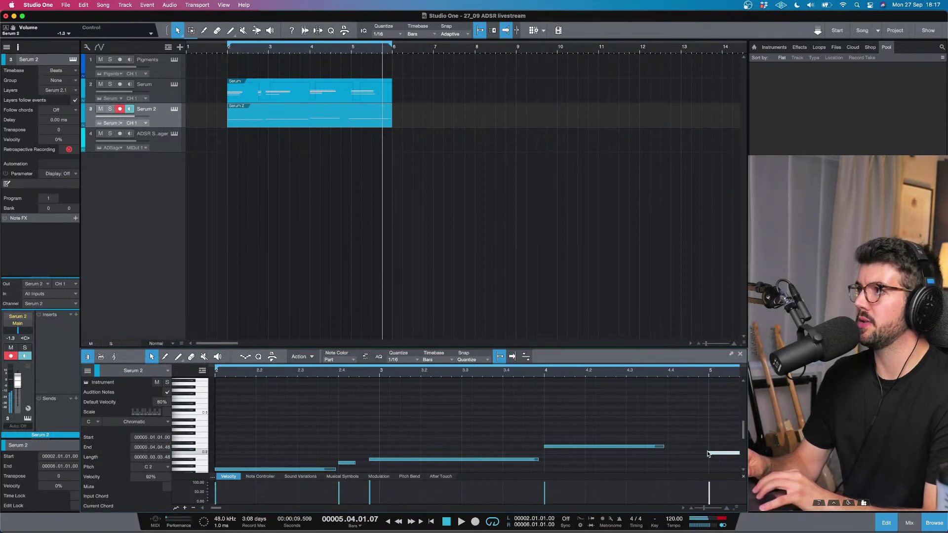
Step: Disarm the Serum 2 track while auditioning the loop, and extend the D 2 bass note's end to the start of bar 5
left_click_drag(696, 453, 709, 454)
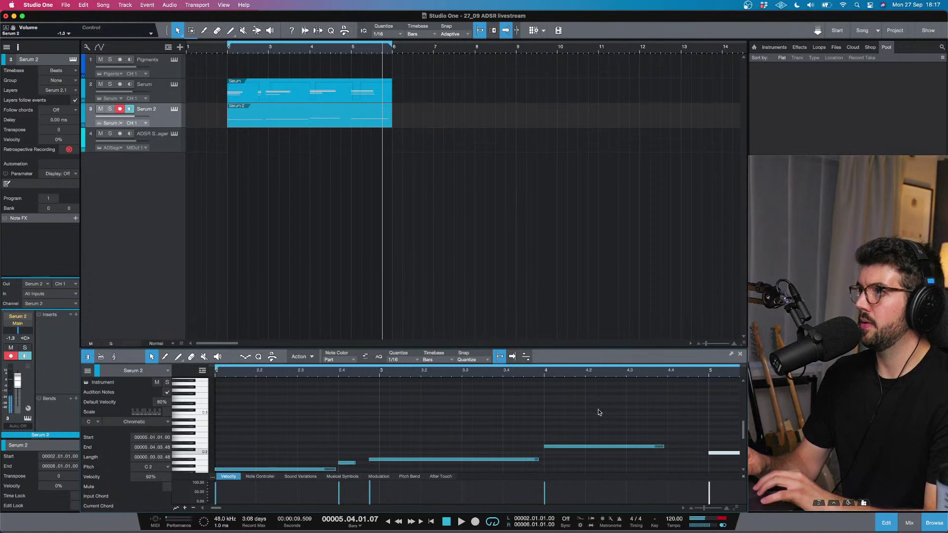
key("space")
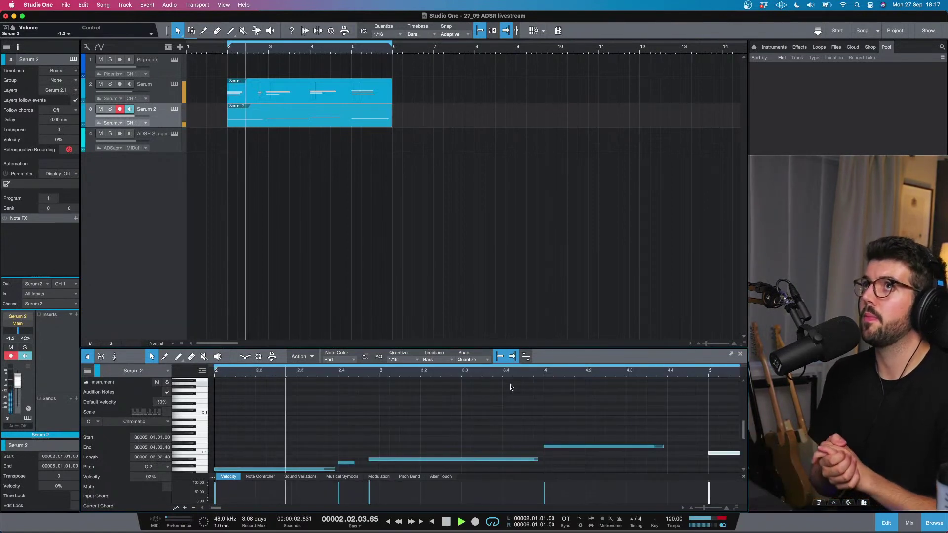
left_click(131, 110)
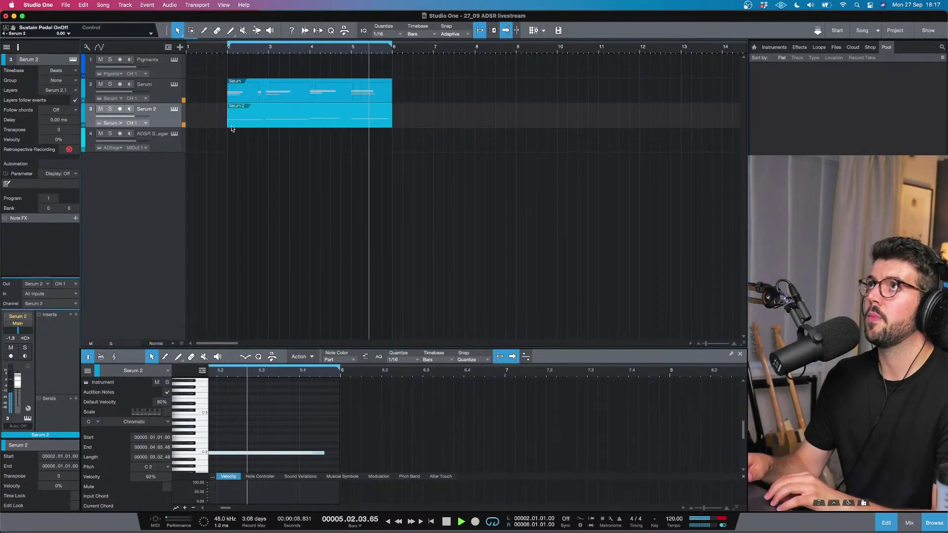
key("space")
scroll(304, 396, "left", 5)
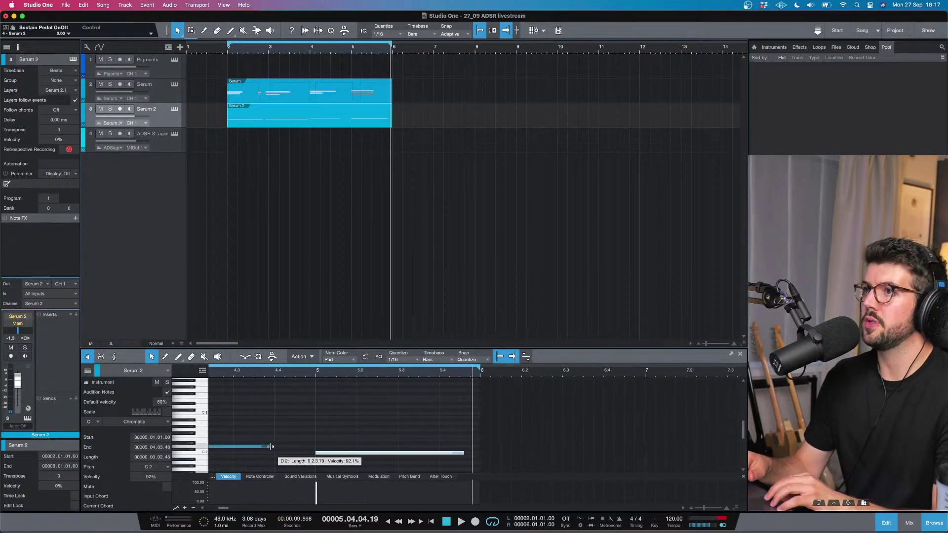
left_click_drag(270, 447, 310, 453)
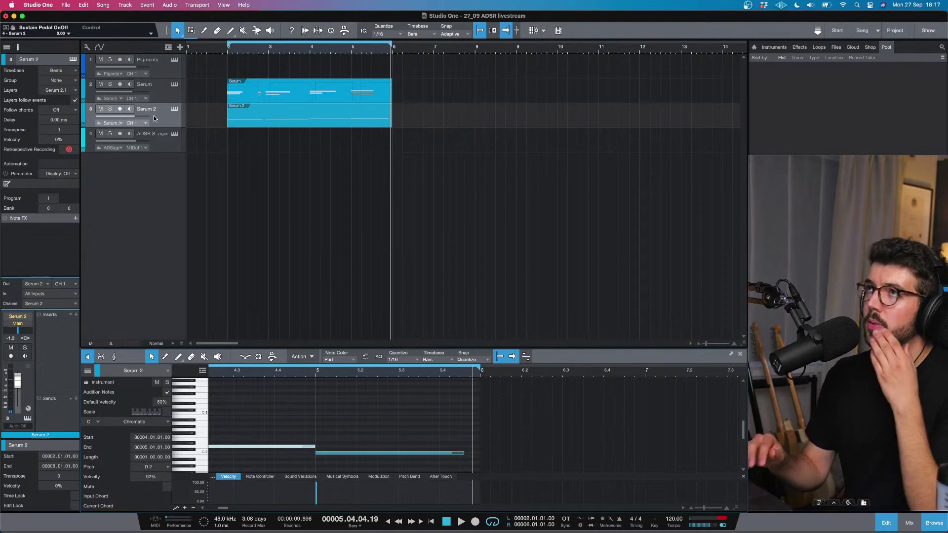
Step: Open the ADSR Sample Manager instrument, filter to the ADSR Store Purchases library and preview its hi-hat, snare and kick samples
left_click(162, 140)
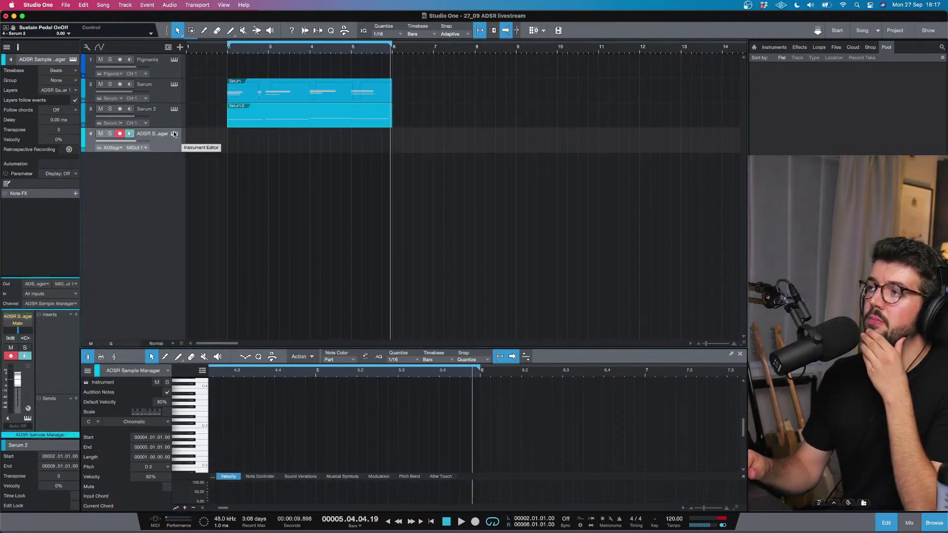
left_click(174, 134)
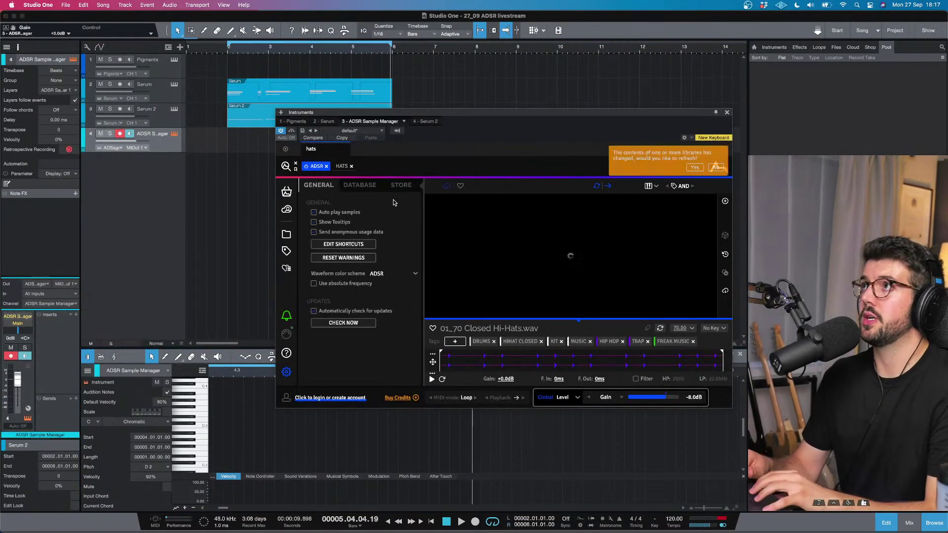
left_click(287, 234)
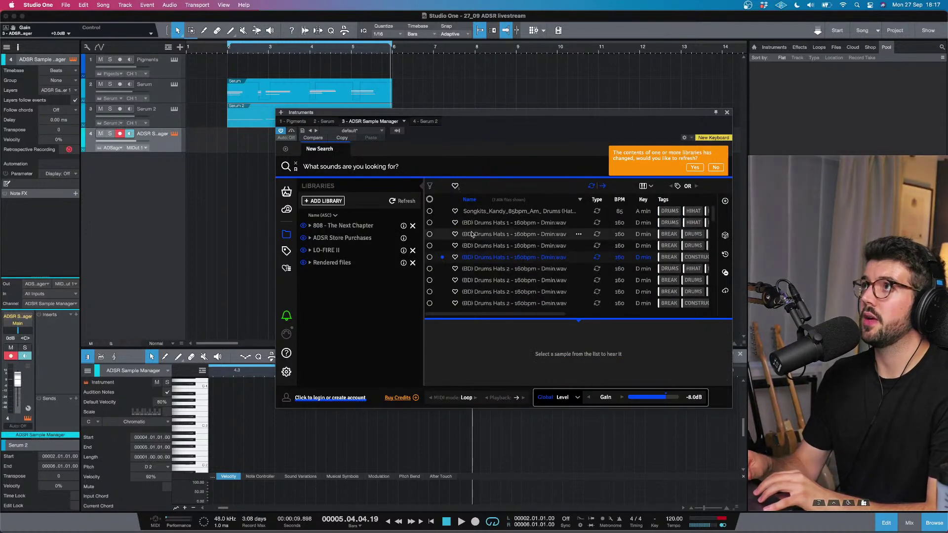
left_click(335, 239)
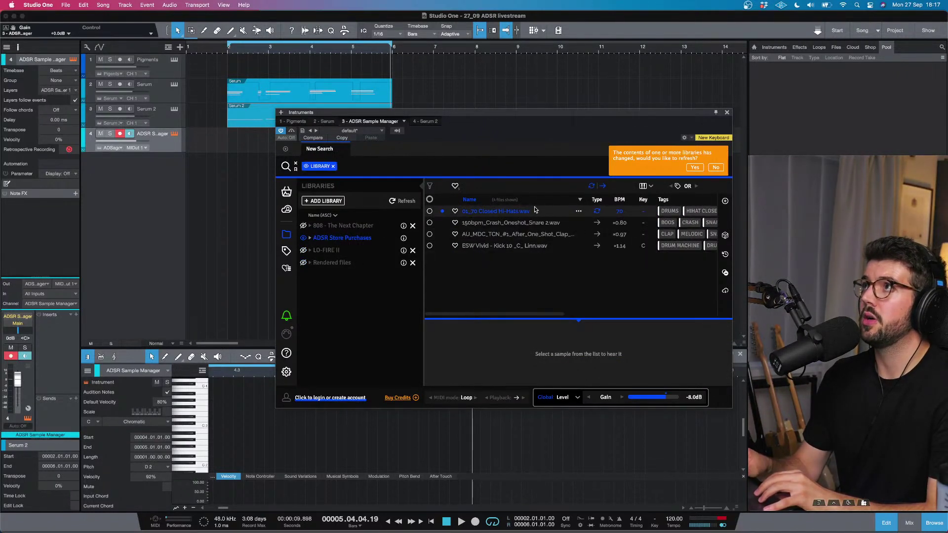
left_click(514, 212)
left_click(520, 224)
left_click(521, 245)
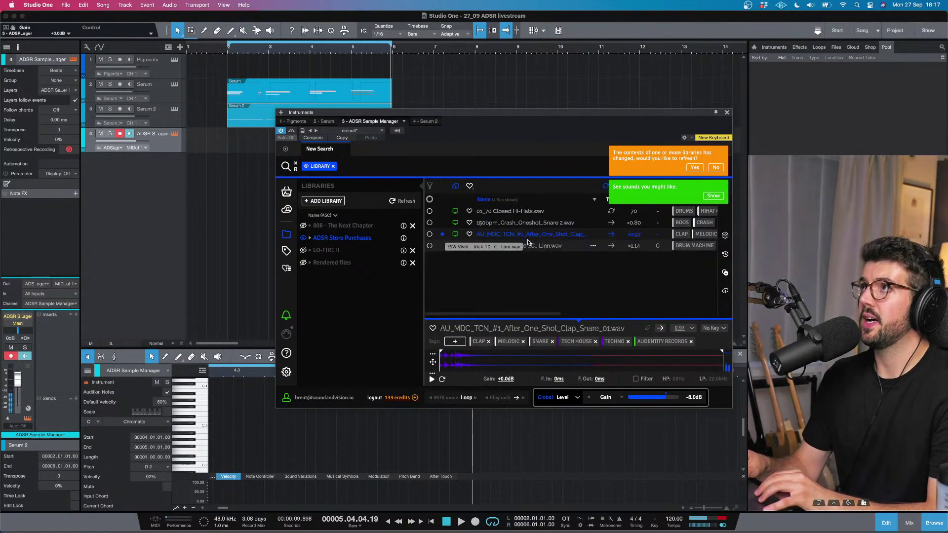
Step: Add ESW Vivid - Kick 10 _C_ Linn.wav at bar 2 and the AU_MDC_TCN clap snare at 2.2 on new tracks
left_click_drag(229, 184, 238, 181)
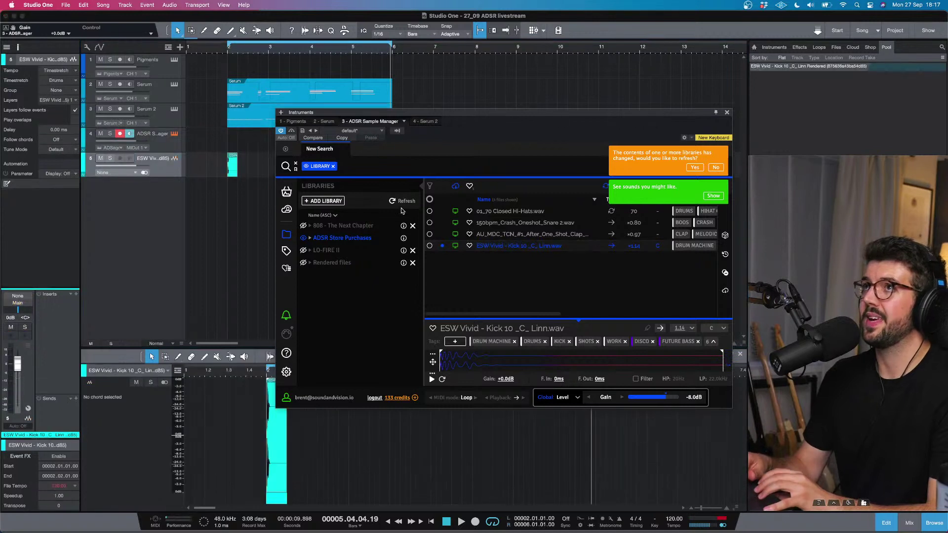
left_click(509, 235)
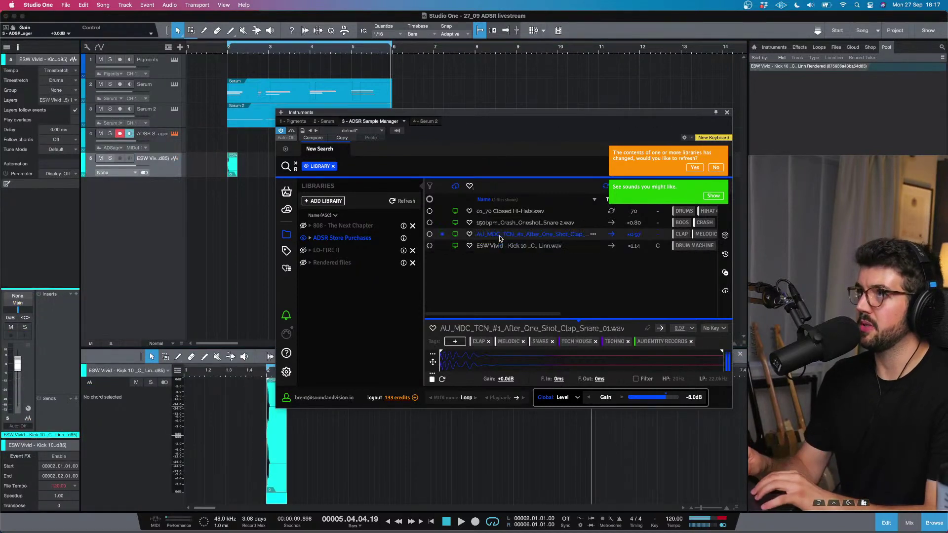
left_click_drag(507, 238, 249, 193)
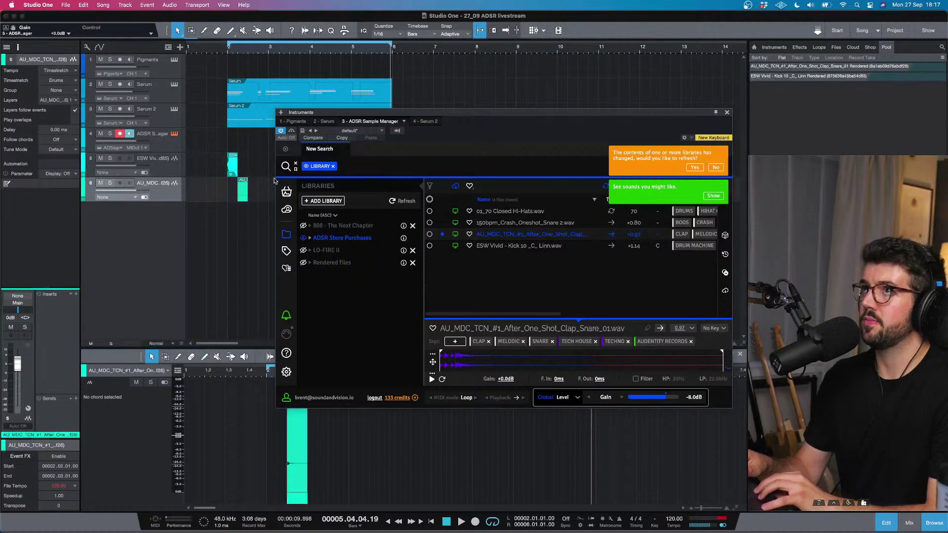
left_click(728, 113)
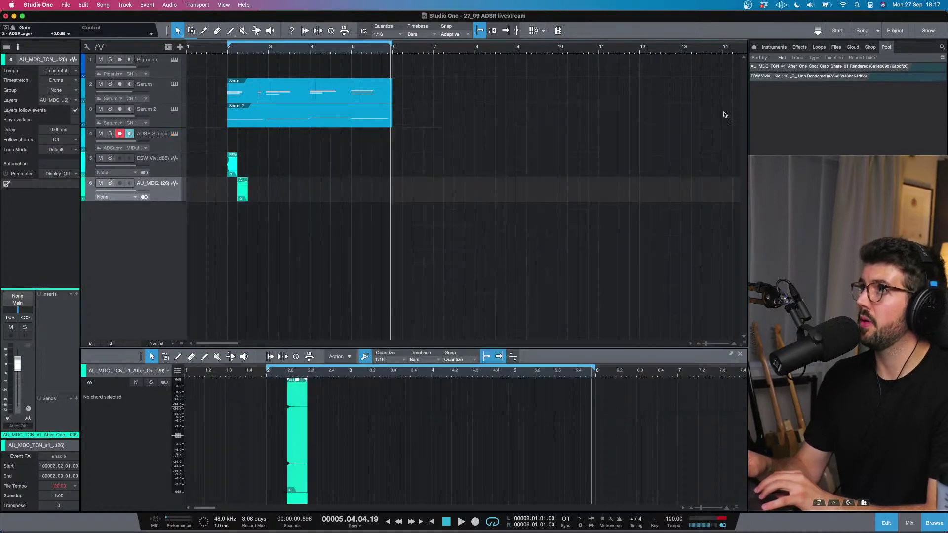
Step: Duplicate the kick event three times so that a kick falls on every beat of bar 2
left_click(226, 49)
key("e")
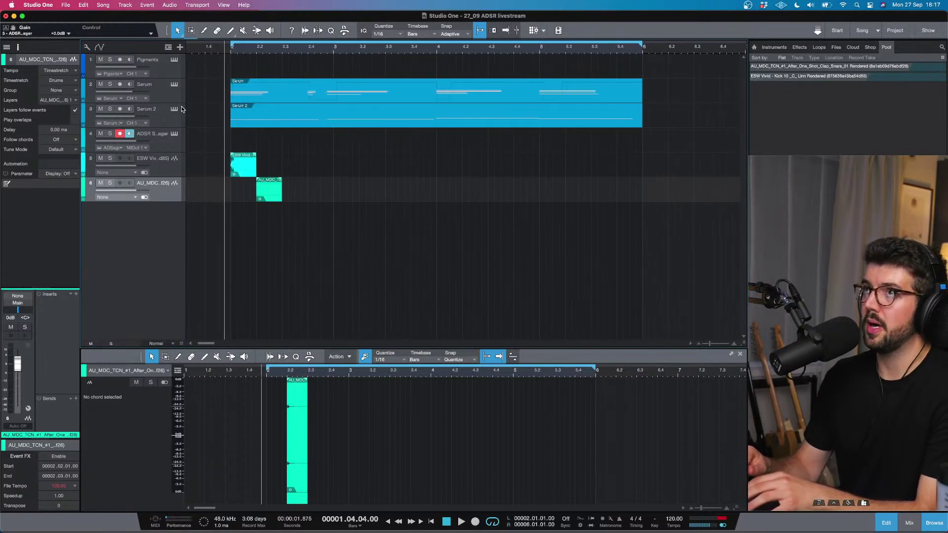
left_click(231, 49)
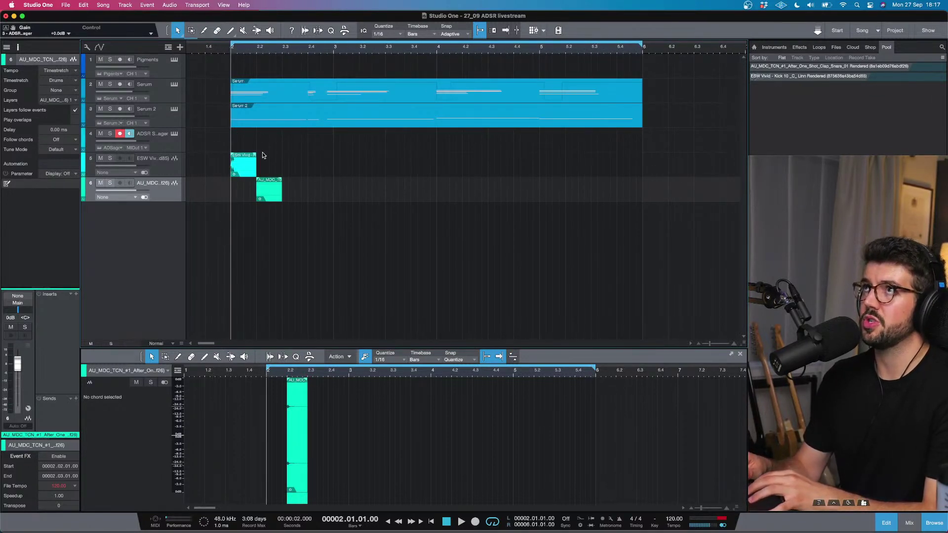
left_click(245, 161)
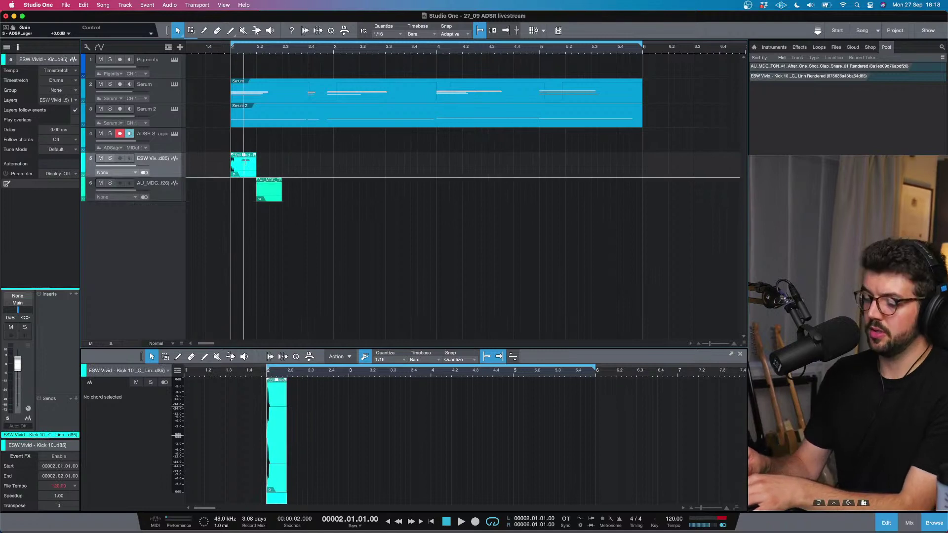
key("d")
key("d")
key("d")
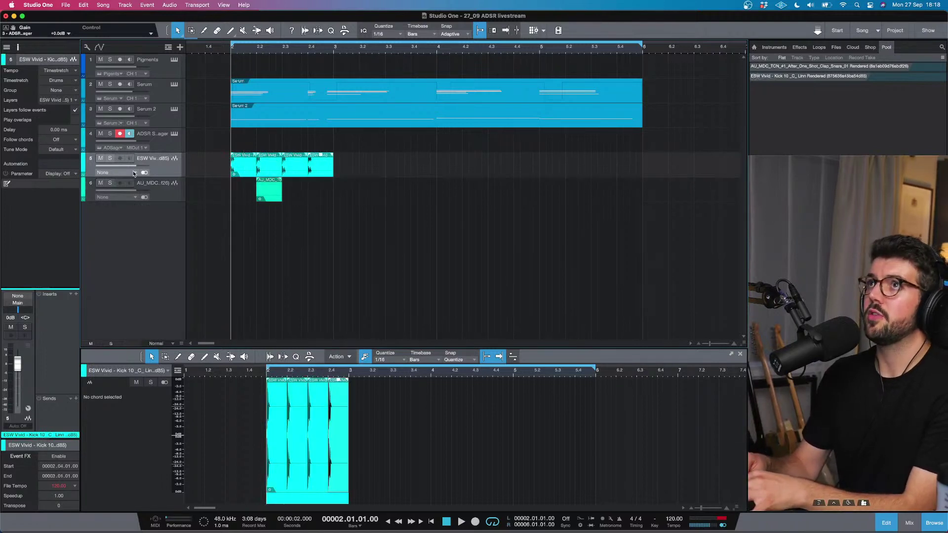
Step: Lower the kick and clap tracks' volumes together to about -3.7 dB, and raise the clap track to about -2.4 dB
left_click(167, 199)
left_click_drag(146, 192, 139, 194)
key("space")
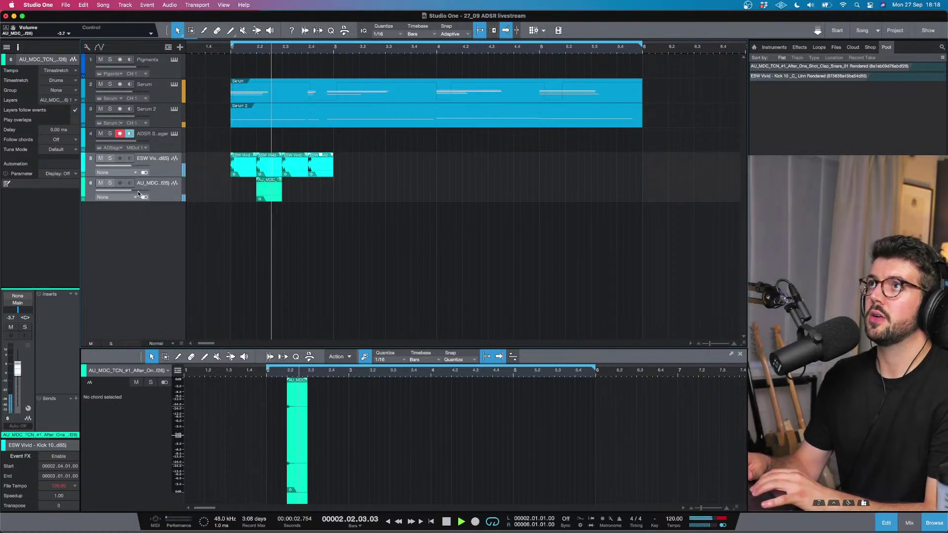
left_click(274, 198)
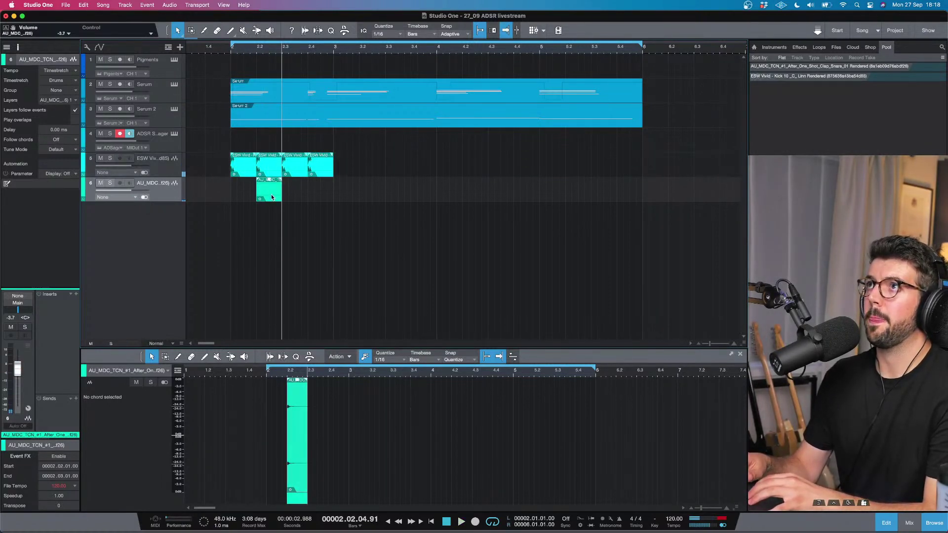
left_click_drag(142, 192, 146, 193)
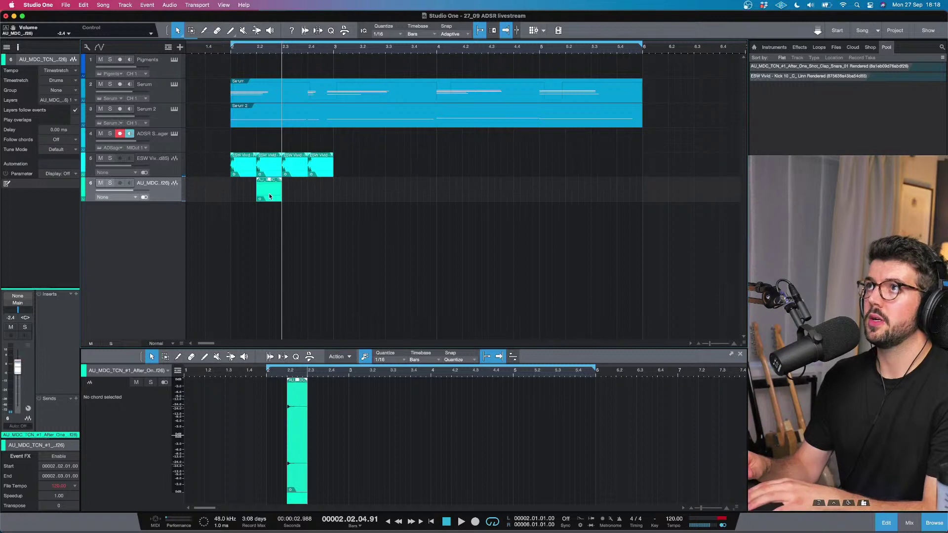
Step: Copy the clap to beat 2.4, duplicate the one-bar kick and clap pattern up to bar 6, and play it from bar 2
left_click_drag(271, 189, 321, 191)
left_click_drag(328, 223, 244, 166)
key("d")
key("d")
key("d")
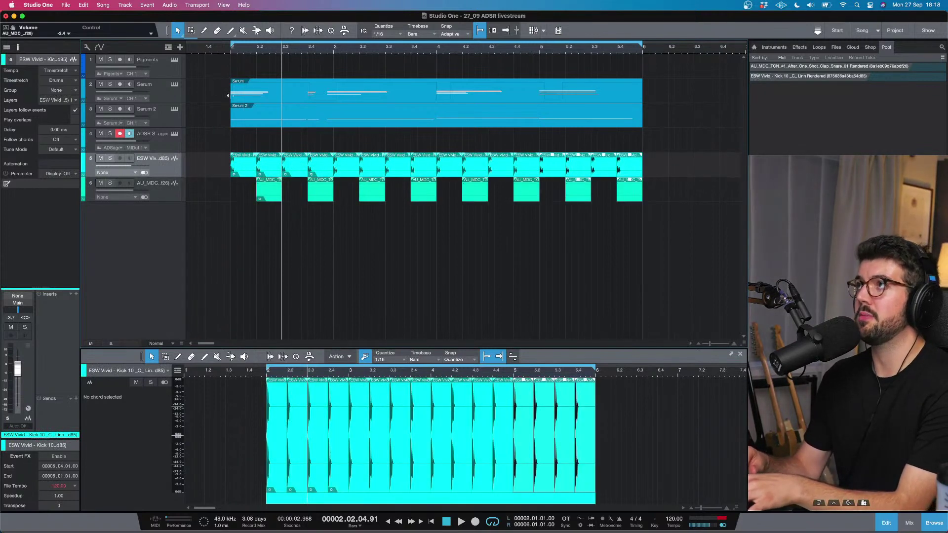
key("space")
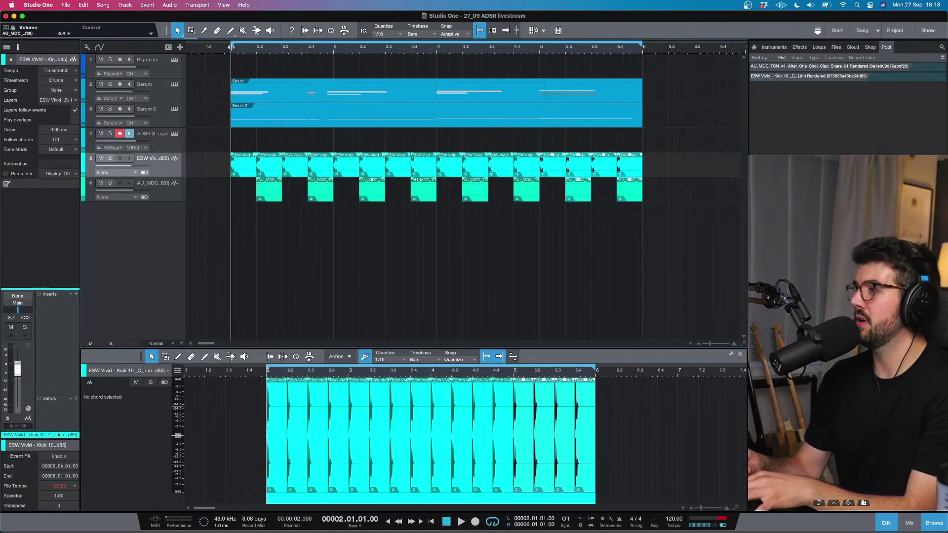
key("space")
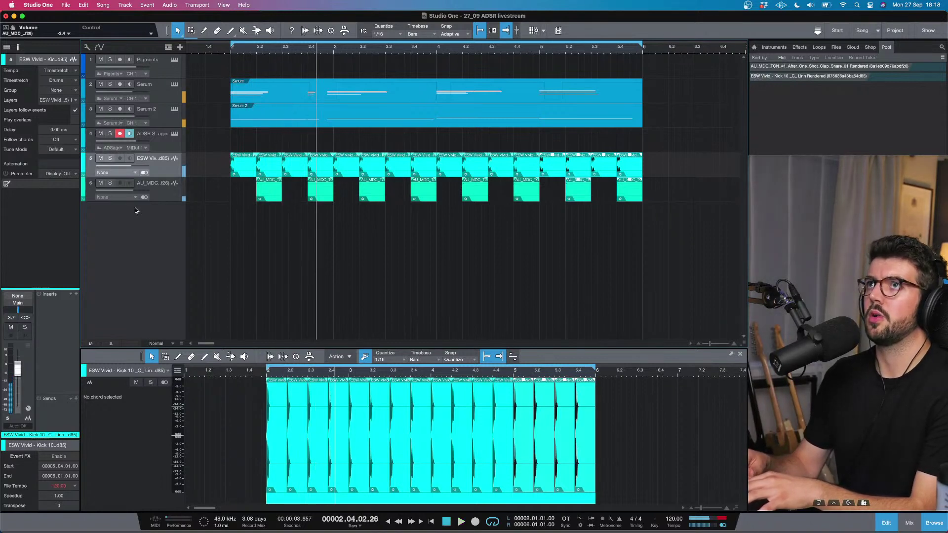
Step: Solo the clap track and select all of its clap events
left_click(162, 195)
left_click(110, 183)
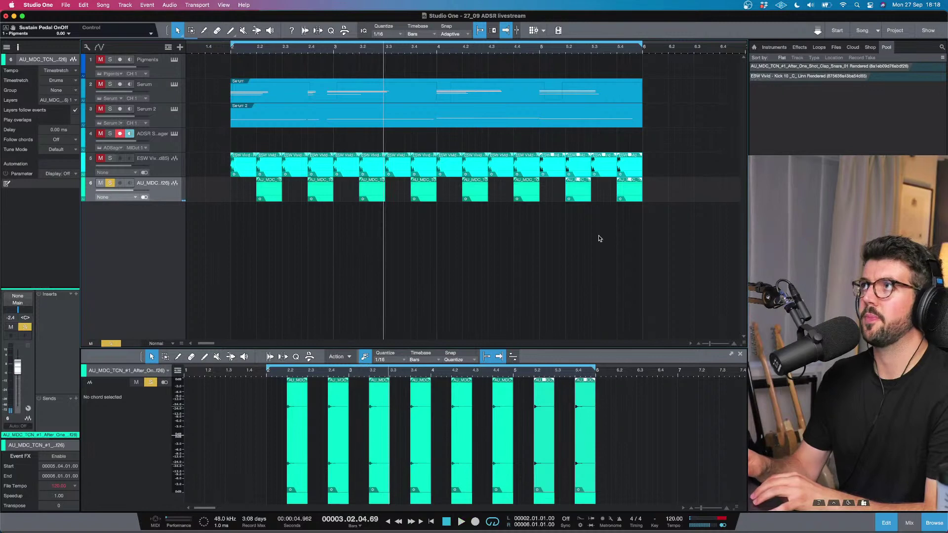
left_click_drag(645, 228, 252, 177)
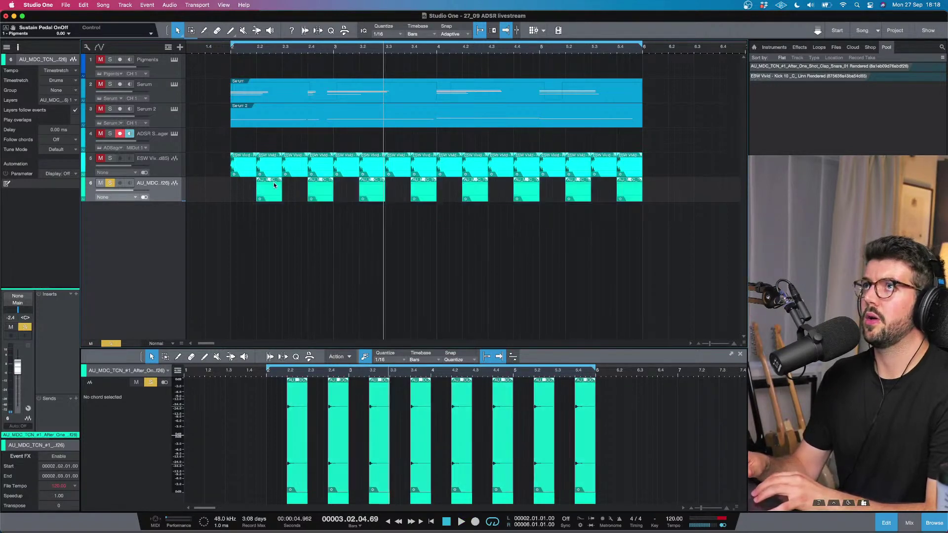
Step: Add 150bpm_Crash_Oneshot_Snare 2.wav from the ADSR Sample Manager on a new track at 2.2, and unsolo the clap track
left_click(173, 144)
left_click(174, 133)
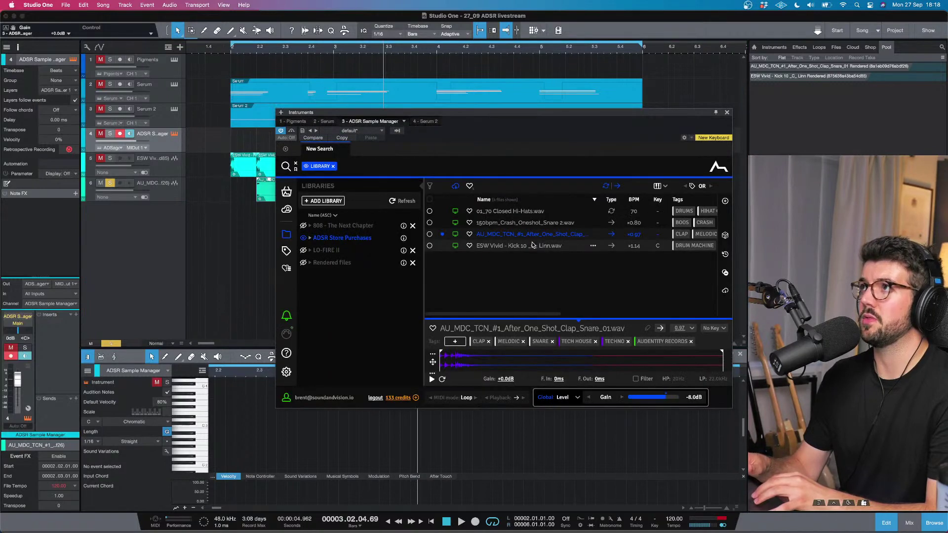
left_click(531, 221)
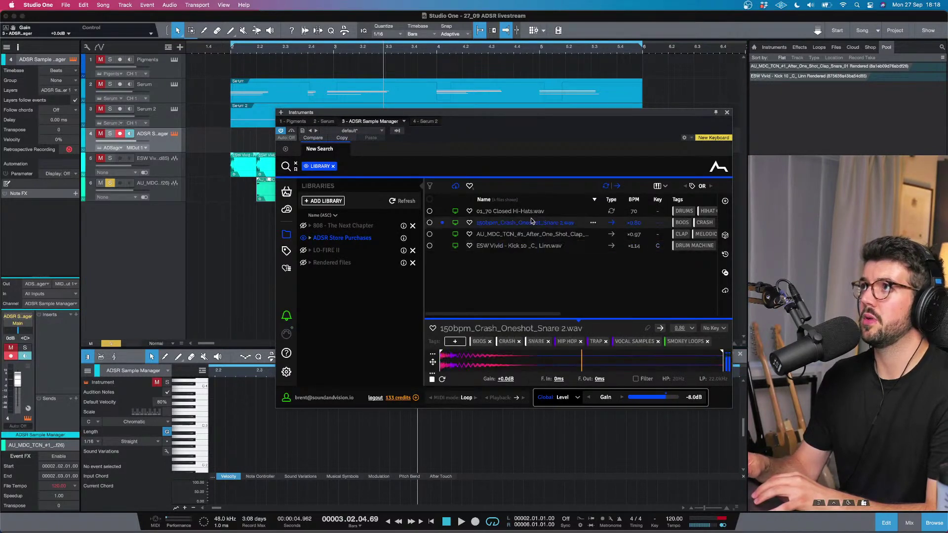
left_click(108, 183)
left_click_drag(525, 227, 270, 215)
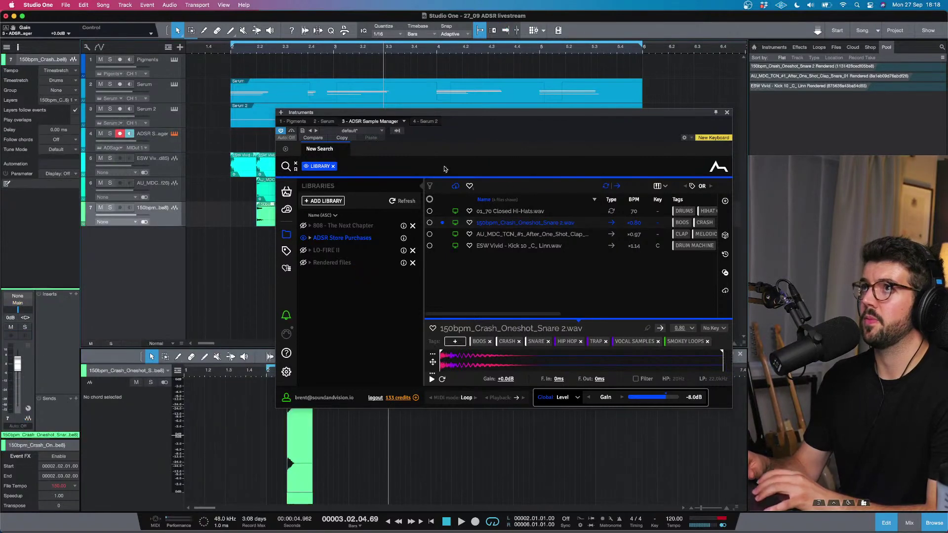
left_click(729, 112)
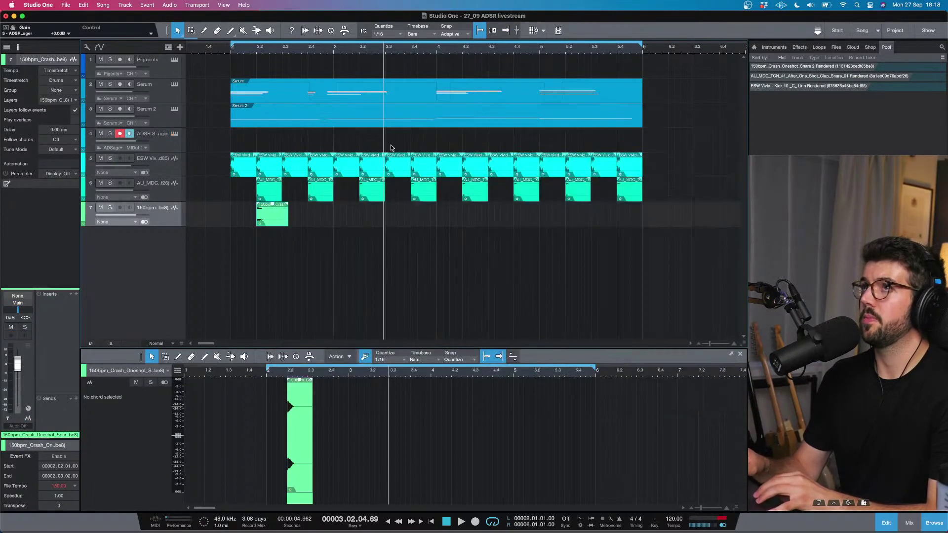
Step: Lower the crash snare track to about -4.2 dB and repeat the snare on beats 2 and 4 of each bar up to bar 6
left_click_drag(139, 216, 132, 215)
left_click_drag(277, 213, 334, 214)
left_click_drag(328, 251, 223, 215)
key("d")
key("d")
key("d")
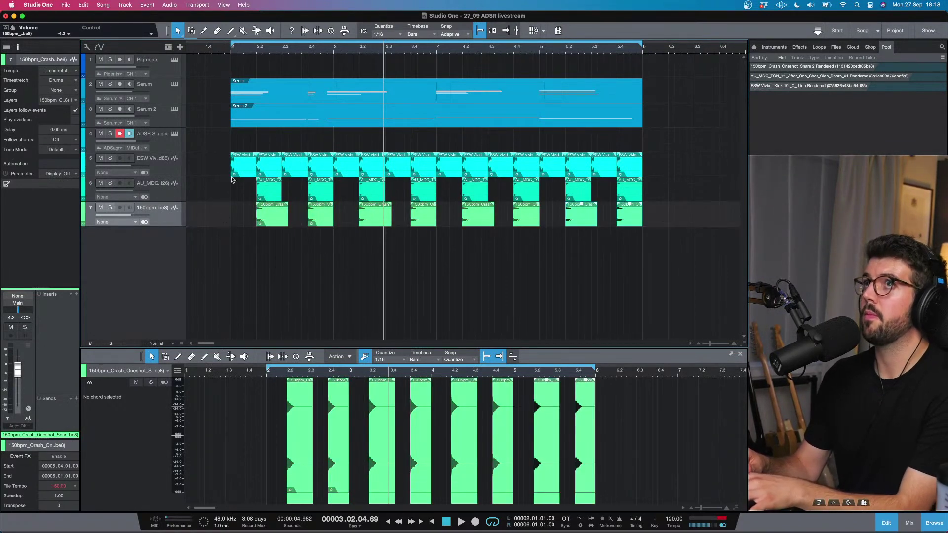
Step: Play the loop from bar 2 and lower the AU_MDC clap track's volume further beneath the crash snare
left_click(232, 56)
key("space")
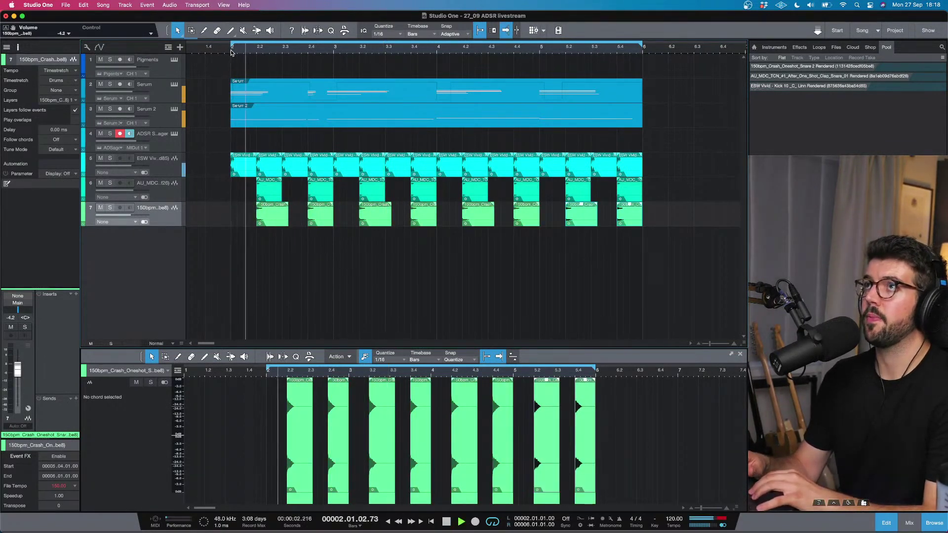
left_click(140, 187)
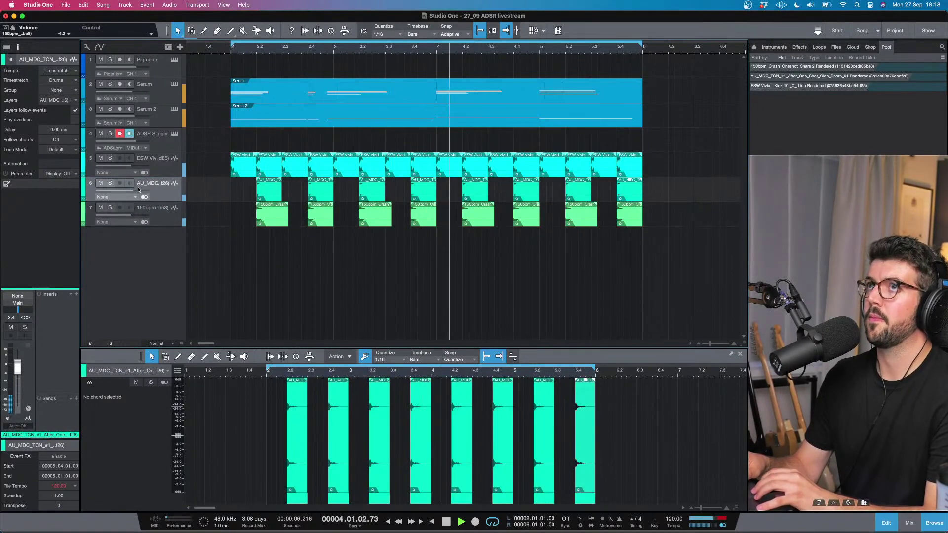
left_click_drag(138, 190, 129, 191)
Step: Solo the crash snare track, stop playback, and delete all its snare events except the first one at 2.2
left_click(111, 208)
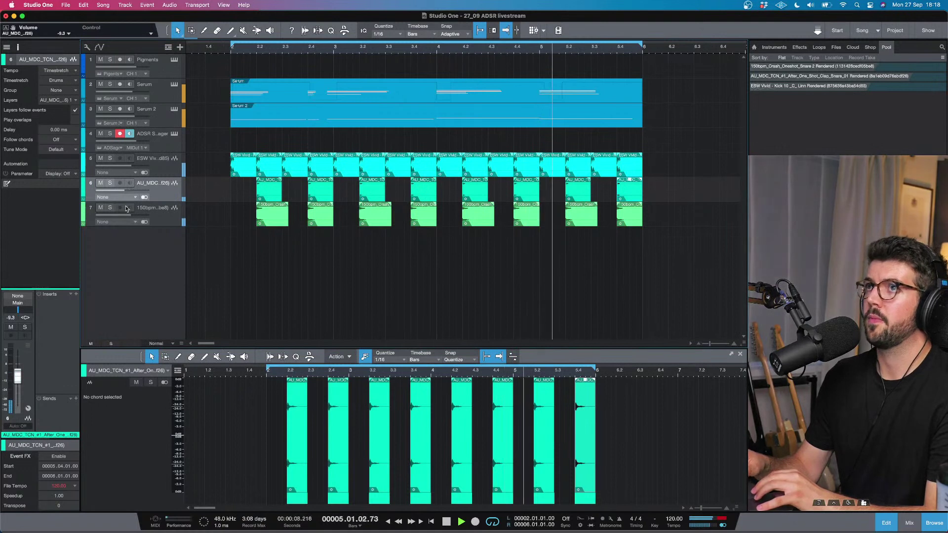
key("space")
left_click_drag(662, 249, 305, 224)
key("Delete")
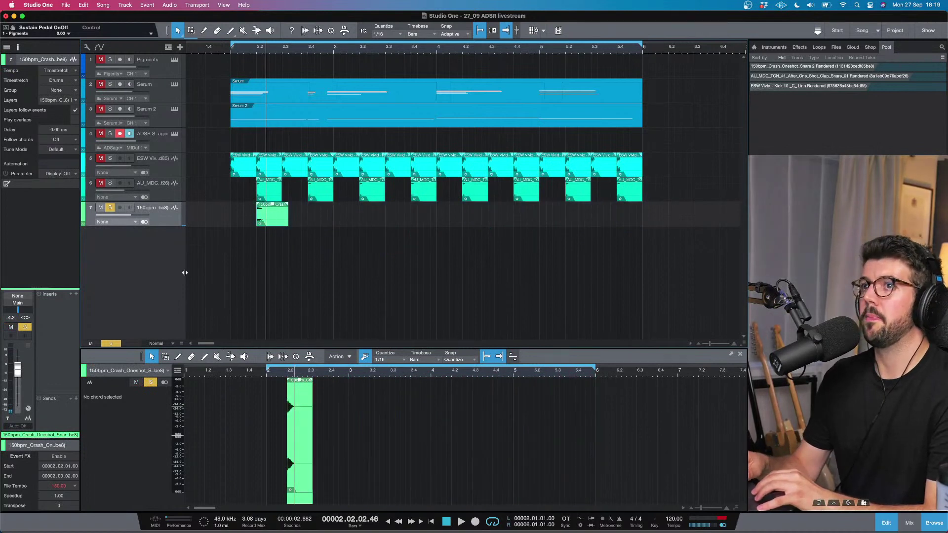
Step: Transpose the remaining crash snare event at 2.2 to -4 semitones, auditioning it from just before the hit between adjustments
left_click_drag(51, 438, 69, 332)
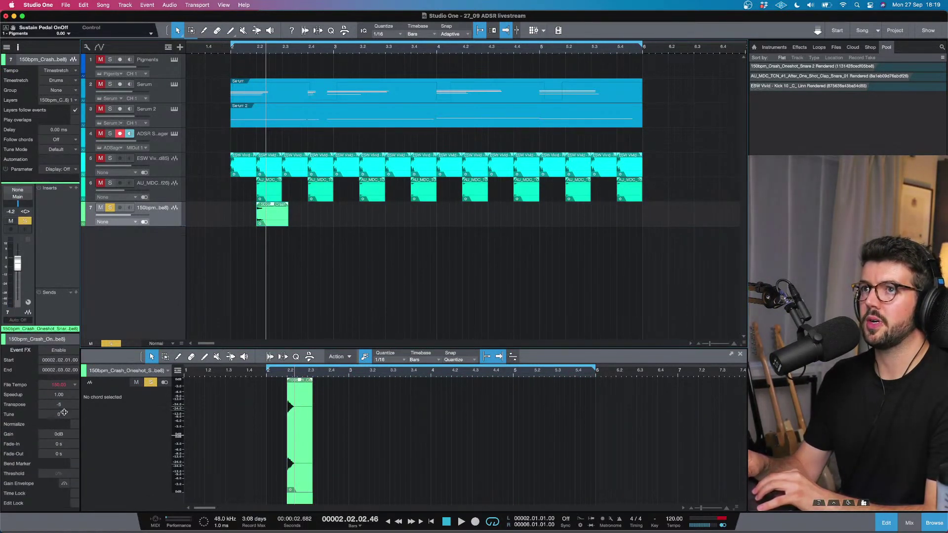
left_click(241, 47)
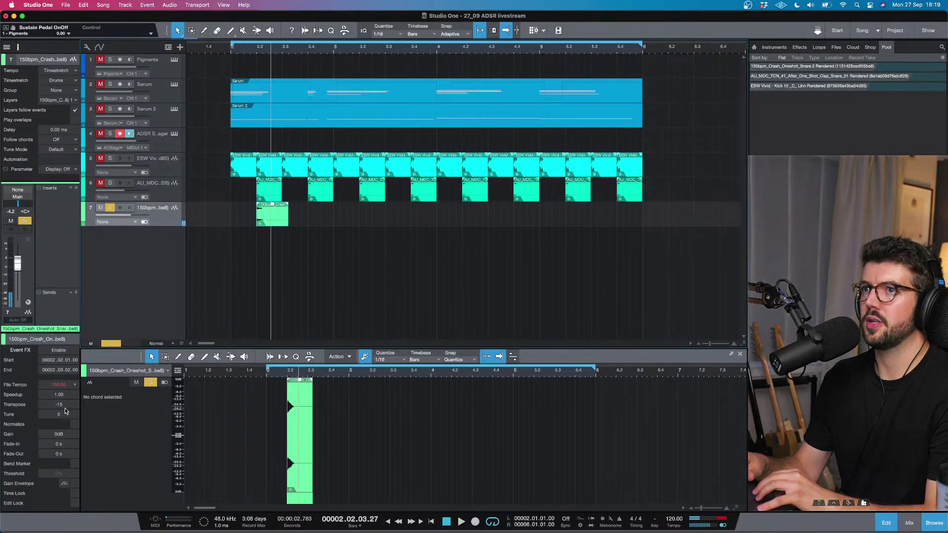
left_click_drag(69, 398, 66, 400)
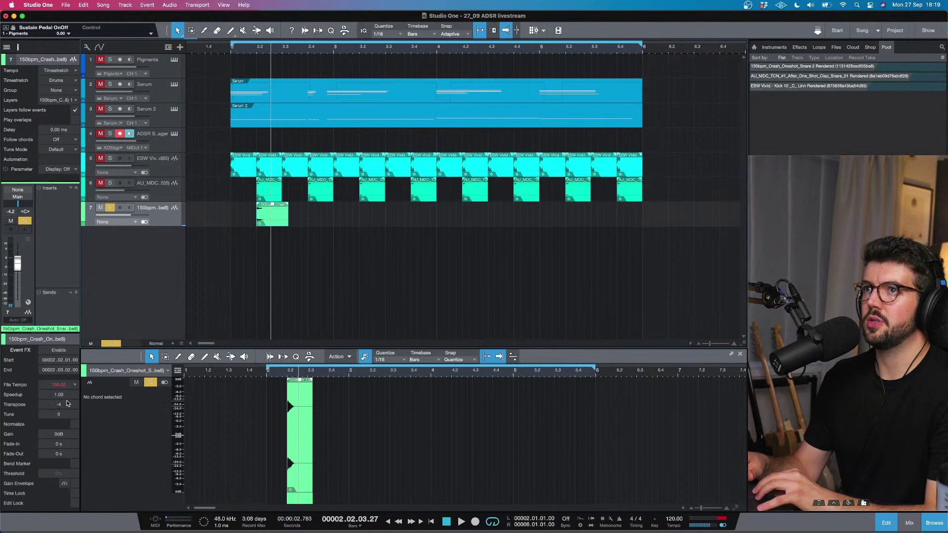
left_click(243, 49)
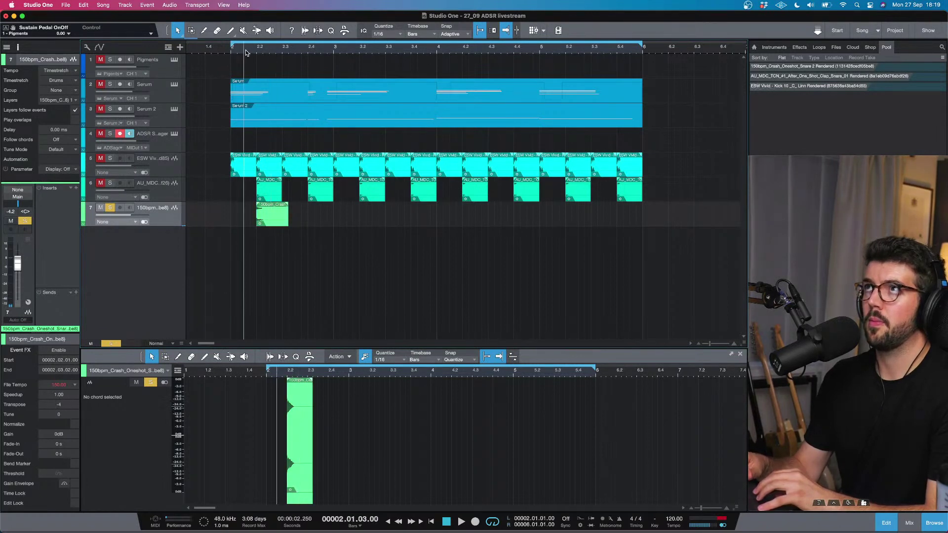
key("space")
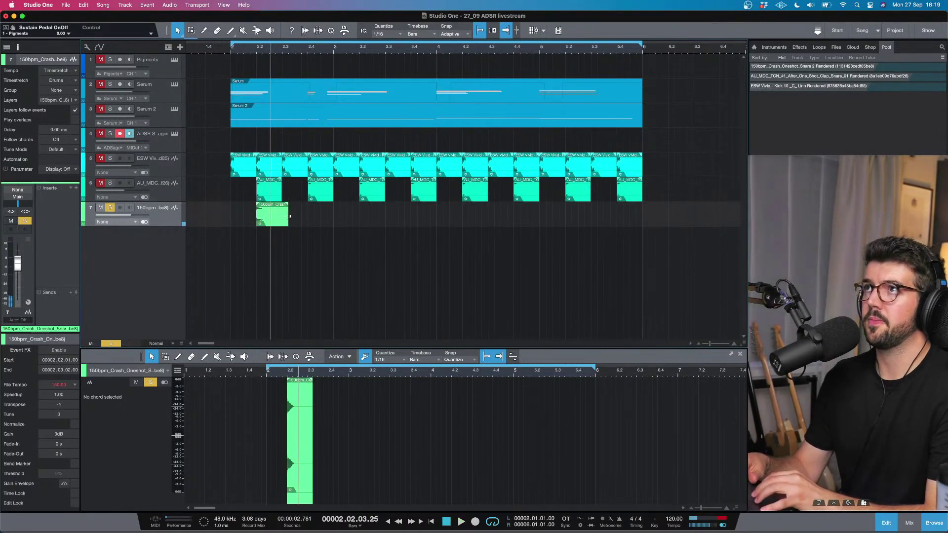
Step: Repeat the transposed snare on beats 2 and 4 of each bar up to bar 6, and audition it with the kick and clap soloed
key("d")
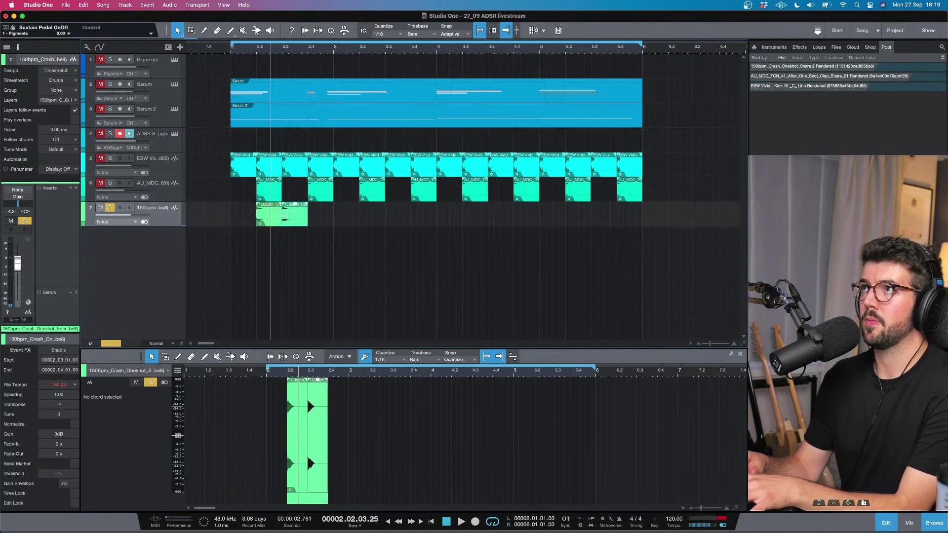
left_click_drag(283, 216, 308, 217)
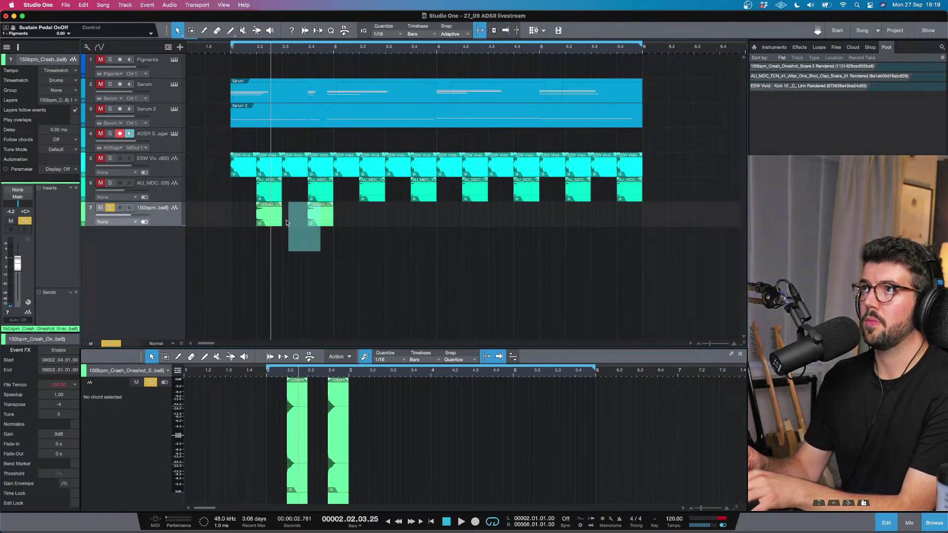
key("d")
key("d")
key("d")
key("d")
key("d")
key("d")
key("d")
key("d")
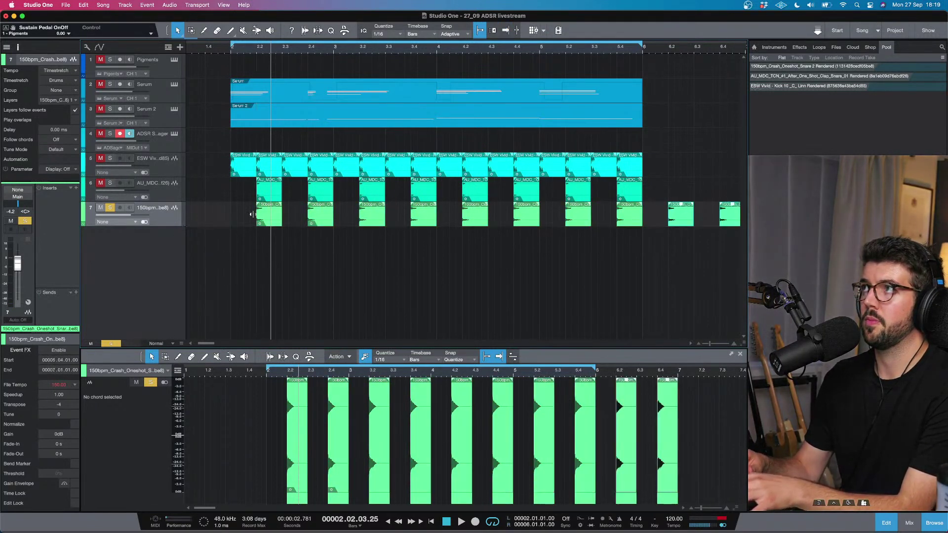
key("ctrl+z")
key("ctrl+z")
key("KP_1")
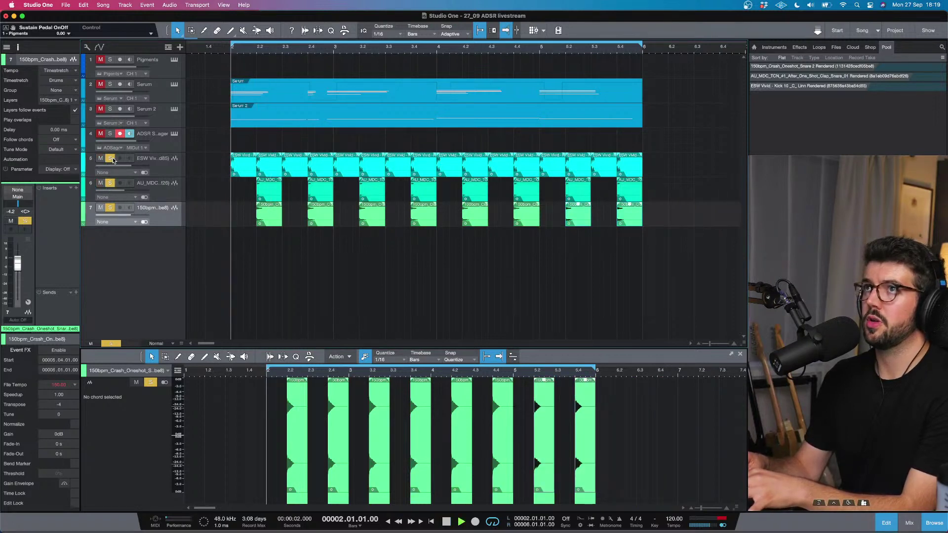
key("space")
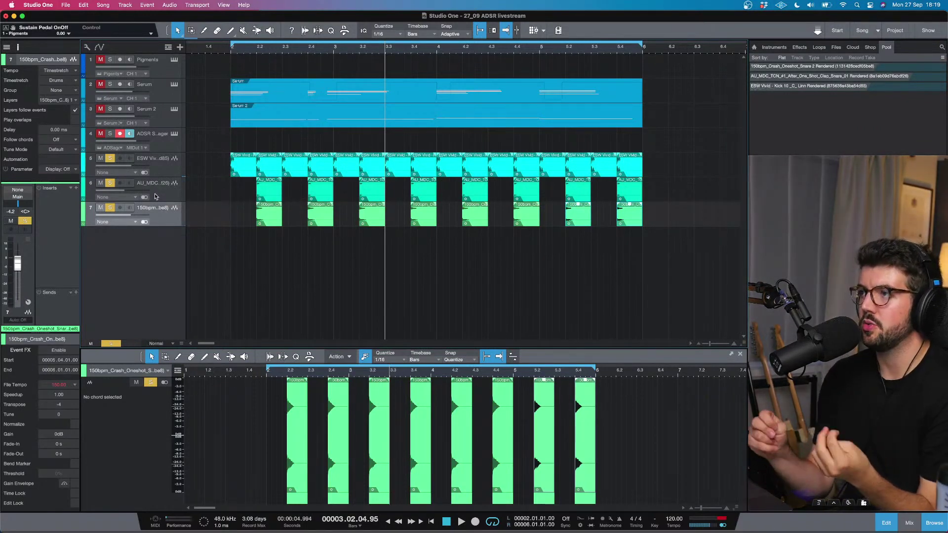
Step: Add 01_70 Closed Hi-Hats.wav from the ADSR Sample Manager on a new track at bar 2, and duplicate it to fill up to bar 6
left_click(174, 141)
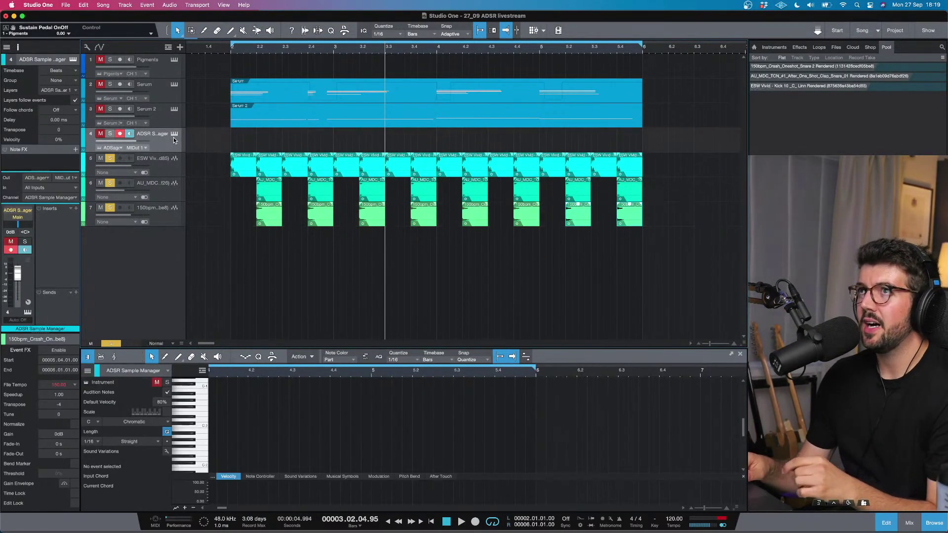
left_click(174, 134)
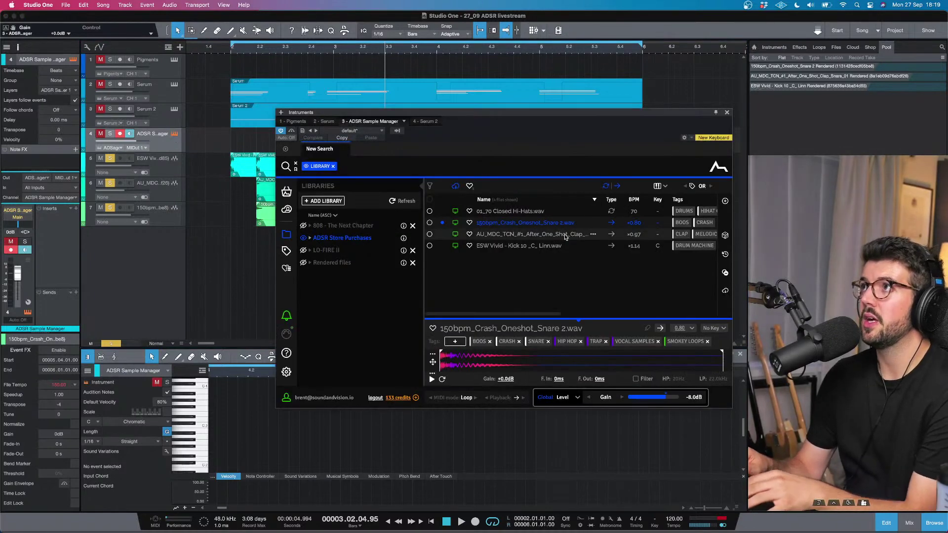
left_click(494, 235)
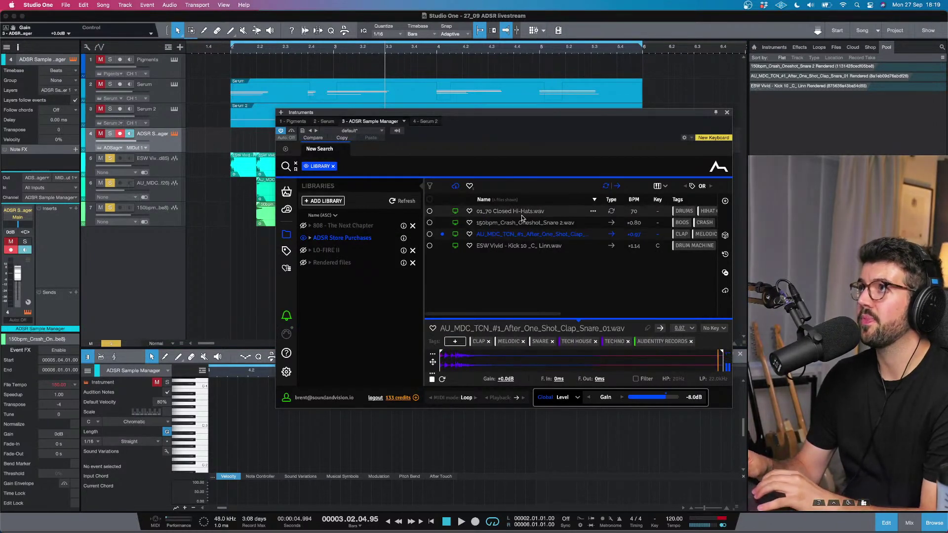
left_click(495, 212)
left_click_drag(228, 245, 232, 237)
left_click(726, 112)
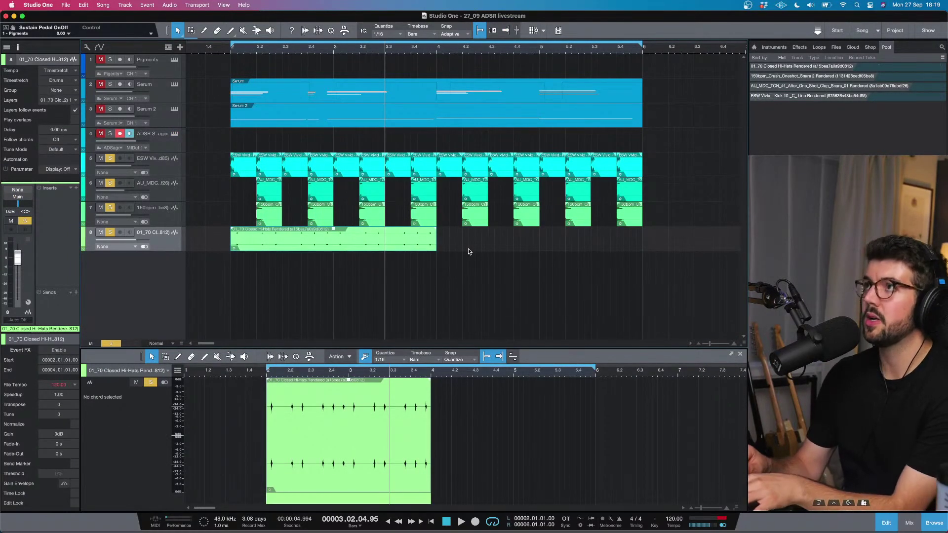
key("d")
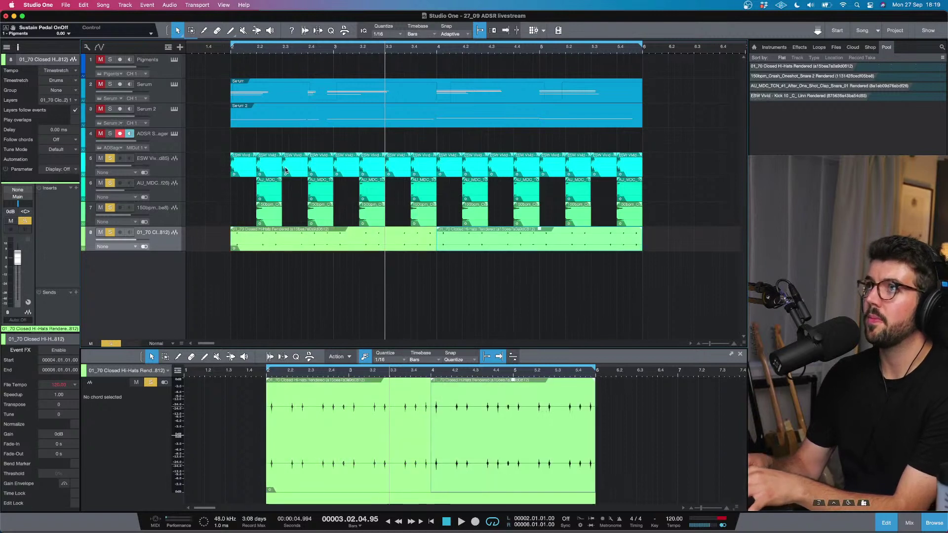
Step: Play the soloed drums briefly, insert kHs Haas on the closed hi-hat track, and enlarge the plug-in window
key("space")
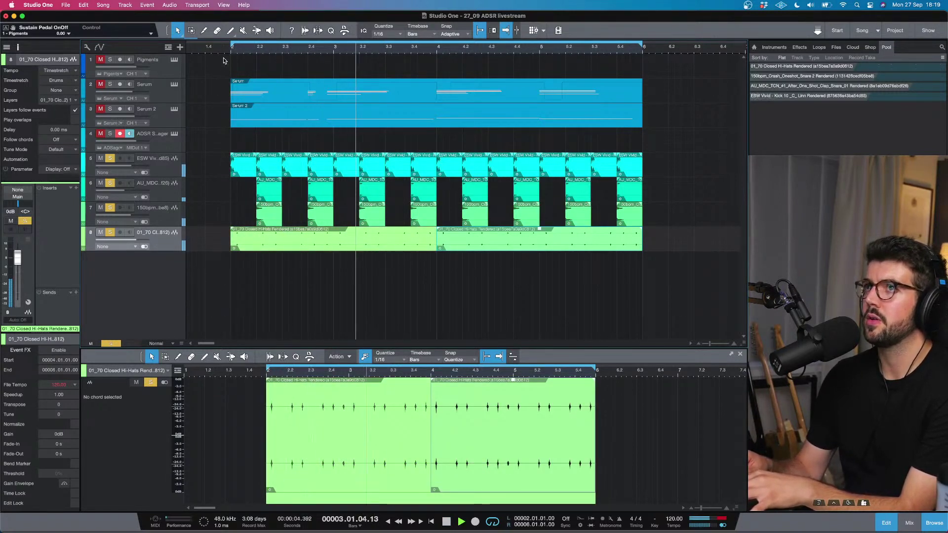
key("space")
left_click(76, 188)
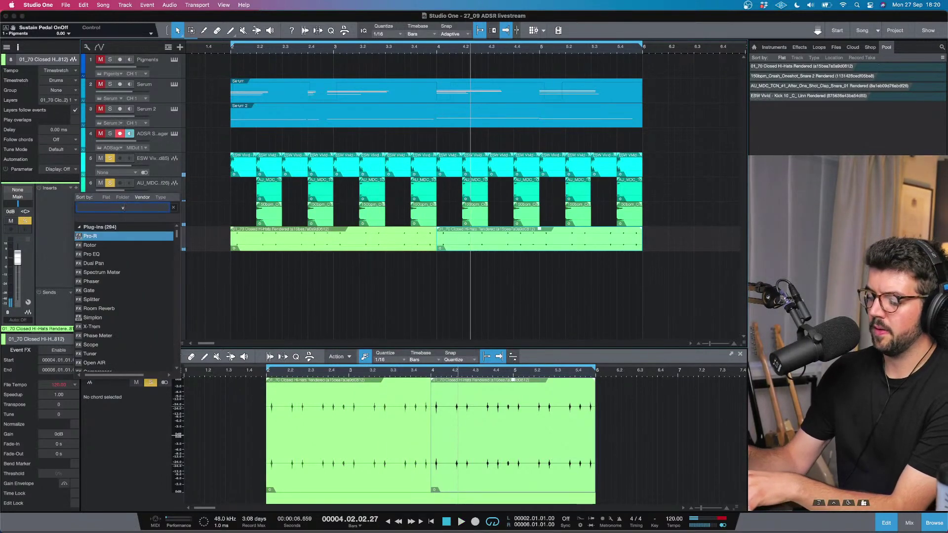
type("haa")
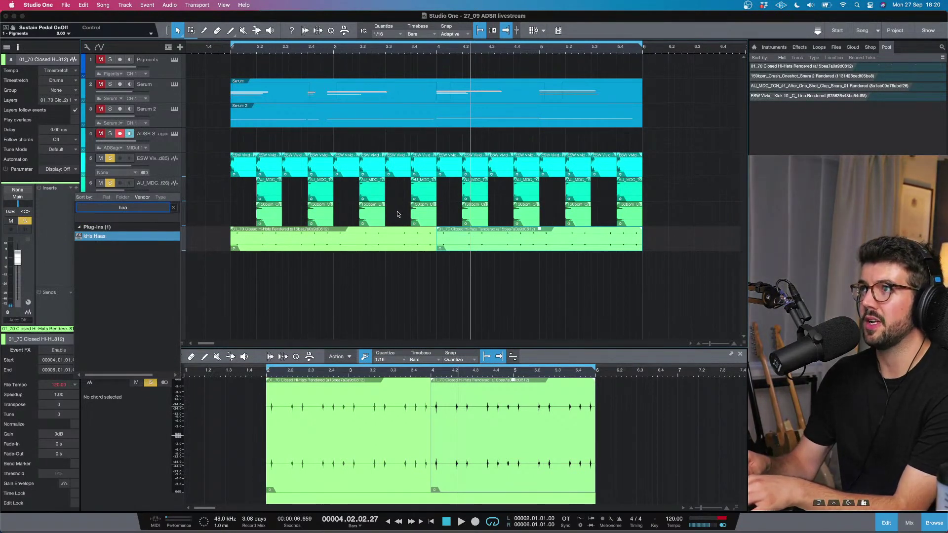
key("Return")
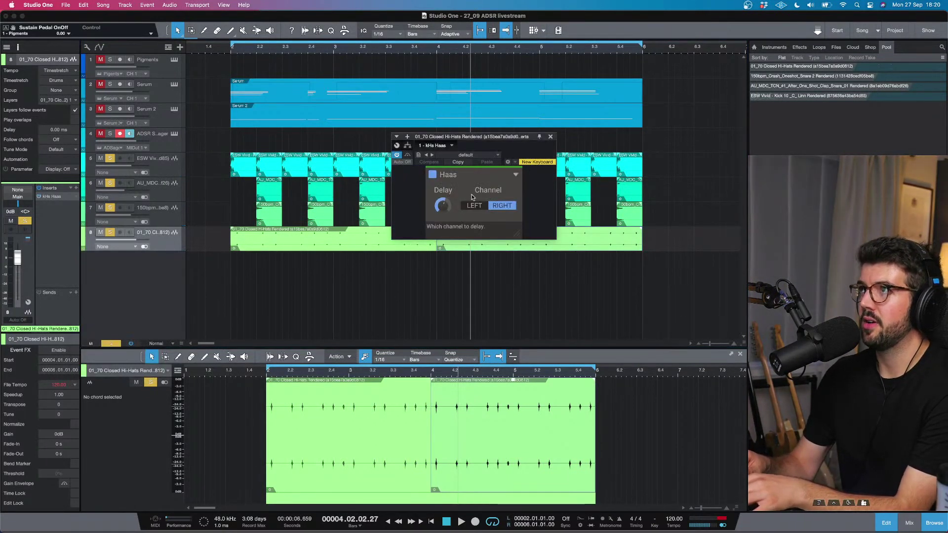
left_click_drag(517, 235, 571, 276)
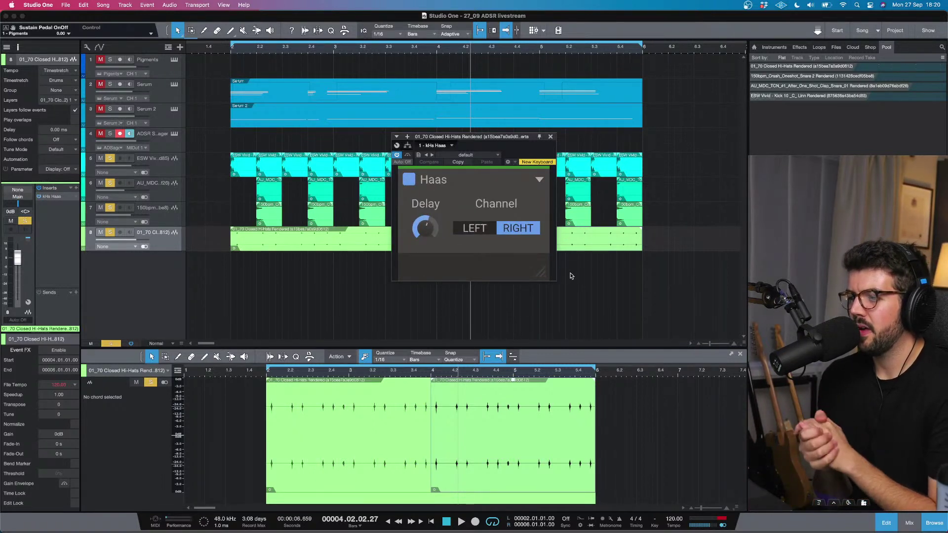
Step: Adjust the Haas delay on the right channel, first lowering it and then raising it while the drums play from bar 2, and close the plug-in
left_click_drag(425, 228, 424, 237)
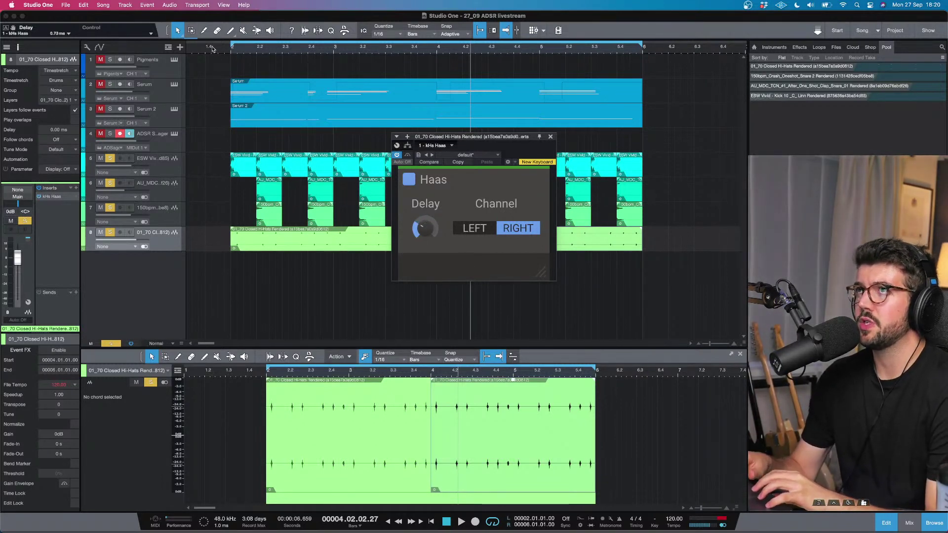
left_click(230, 52)
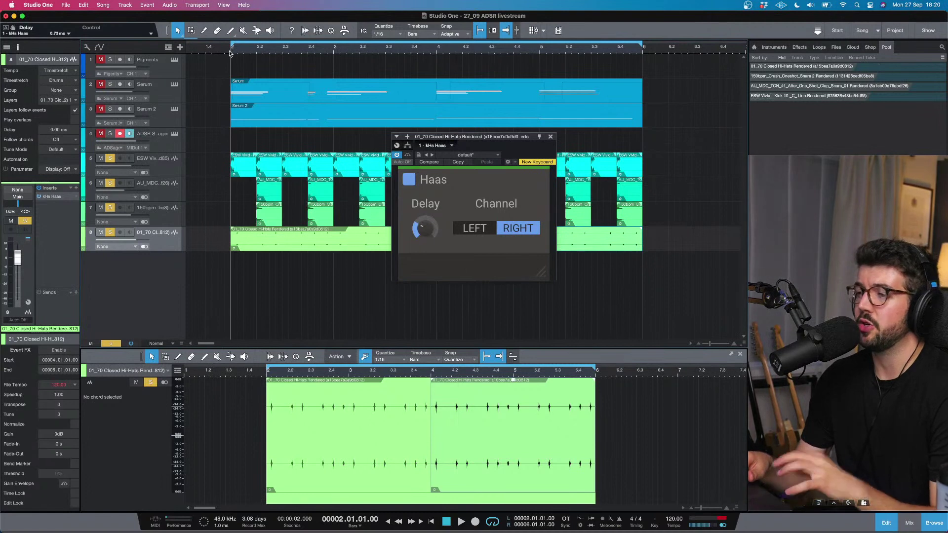
key("space")
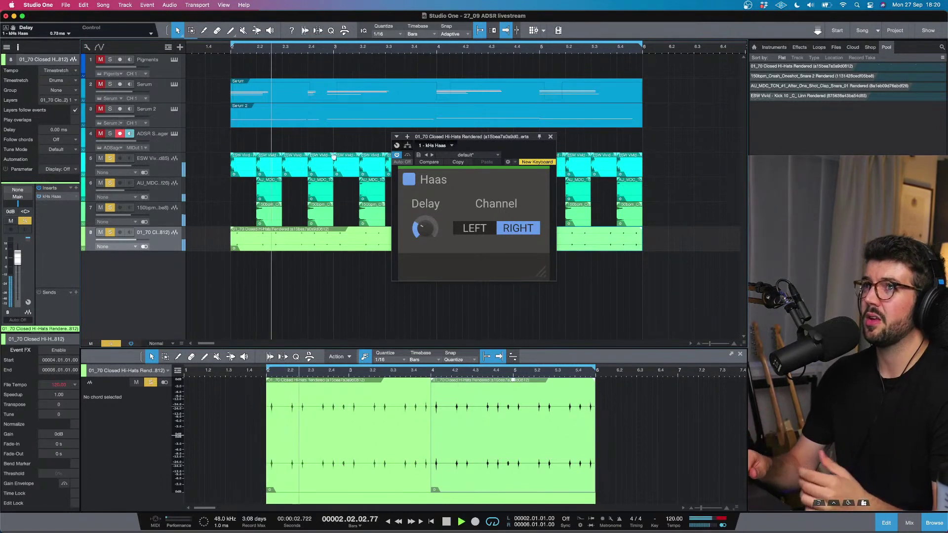
mouse_move(425, 228)
mouse_move(425, 228)
left_mouse_down()
mouse_move(427, 213)
mouse_move(428, 238)
left_mouse_up()
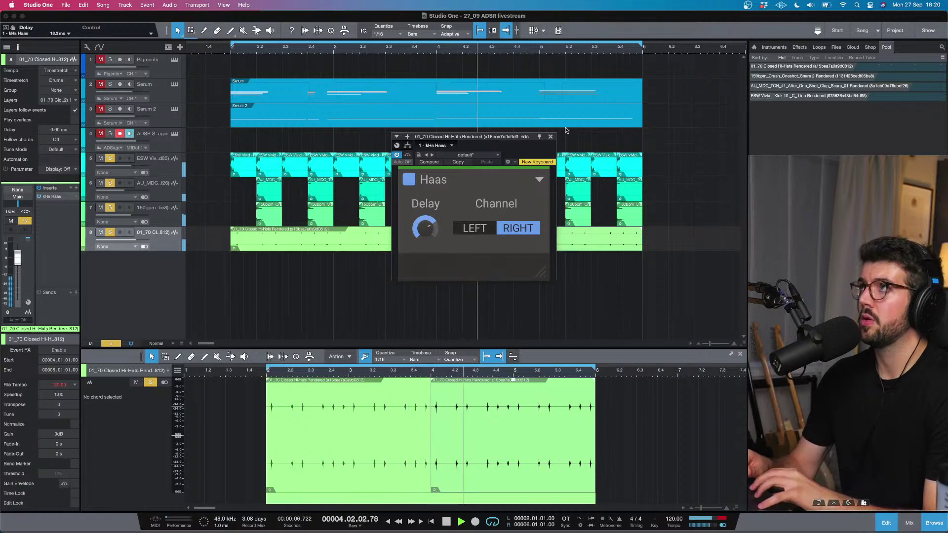
left_click(550, 137)
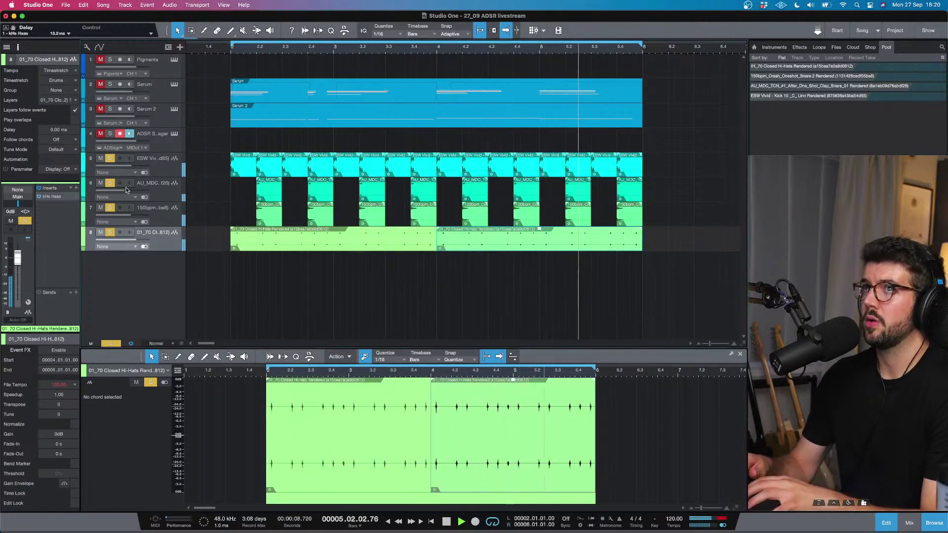
Step: Raise the crash snare track to about -1.0 dB and the clap track to about -8 dB during playback, and stop
mouse_move(132, 220)
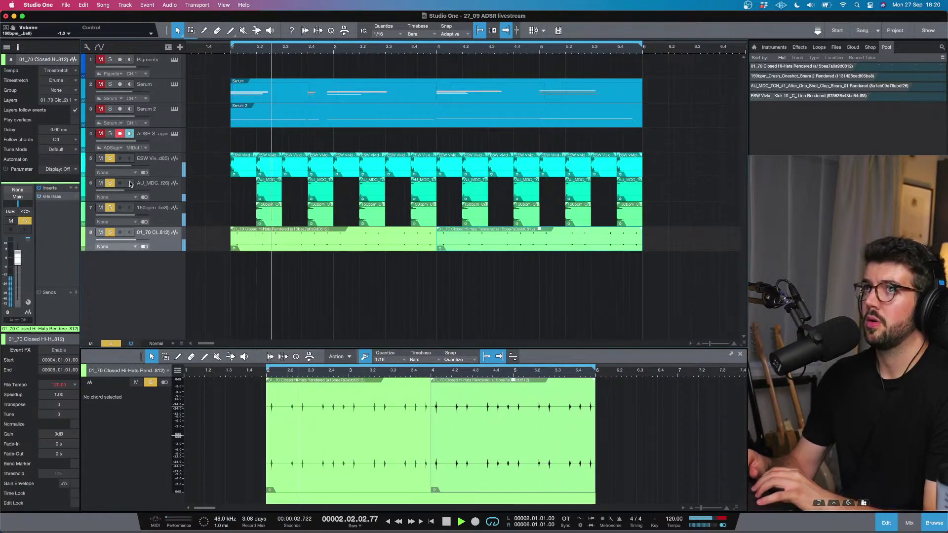
mouse_move(126, 192)
left_click_drag(126, 193, 124, 180)
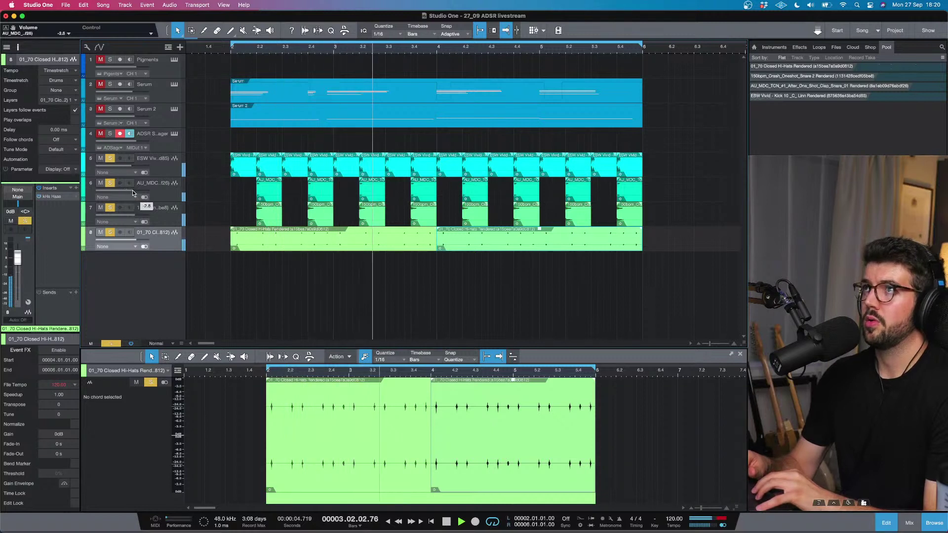
key("space")
Step: Clear all track solos and mutes, play the full song from bar 2, lower the hi-hat track to -24.1 dB, and mute it
left_click(111, 158, "super")
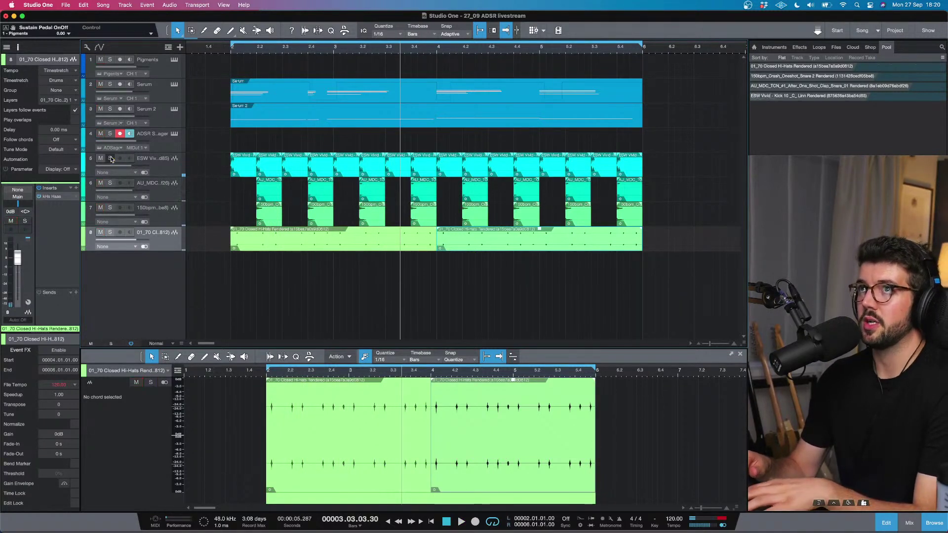
left_click(229, 55)
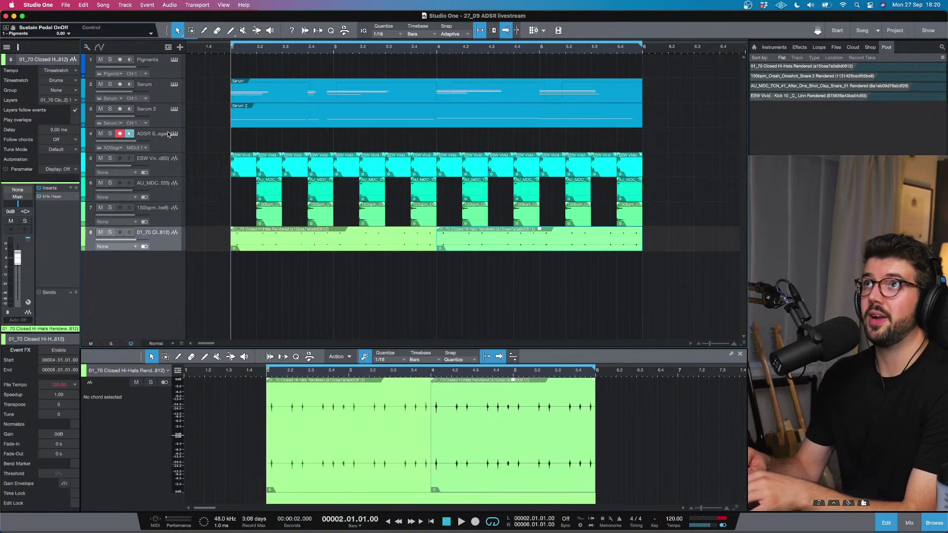
key("space")
left_click_drag(134, 240, 112, 243)
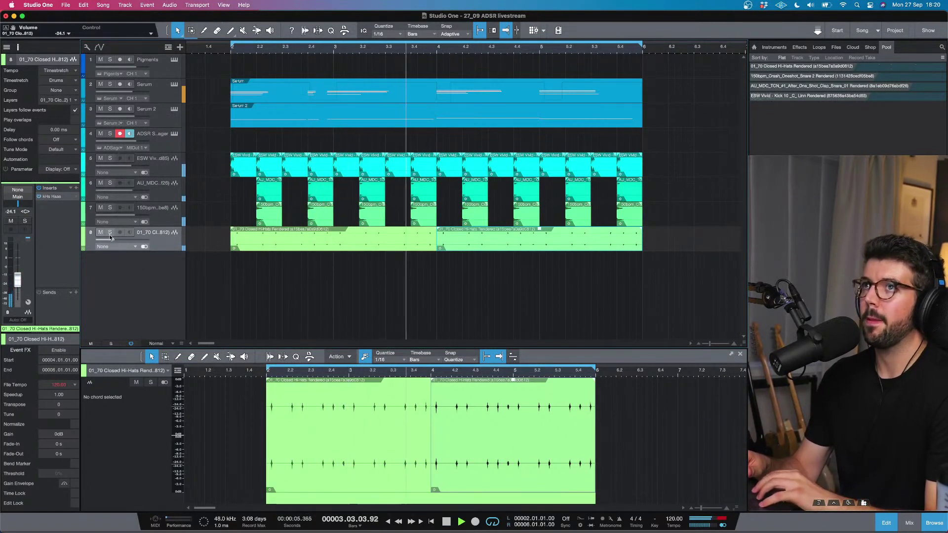
left_click(101, 233)
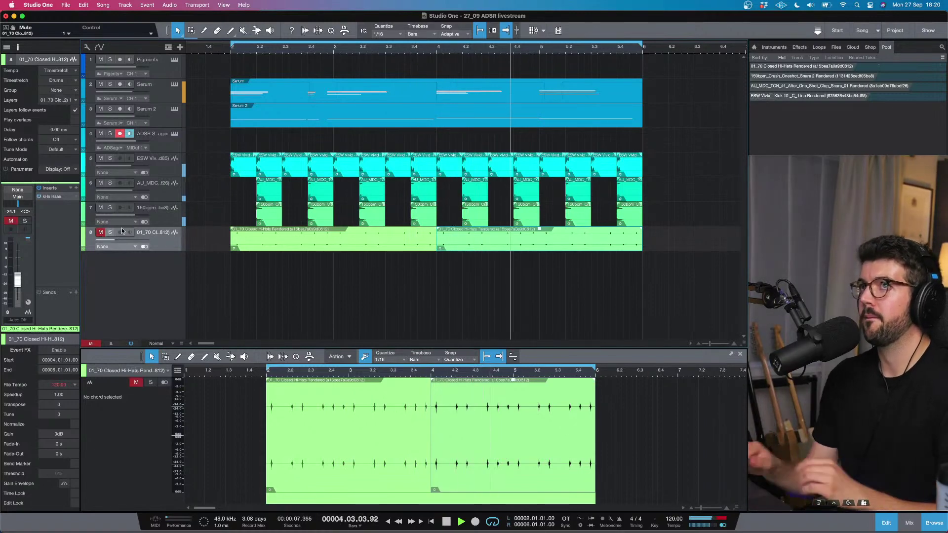
key("space")
Step: Make a complete duplicate of the first Serum chord track, and select the copied chord part on the new track
left_click(160, 95)
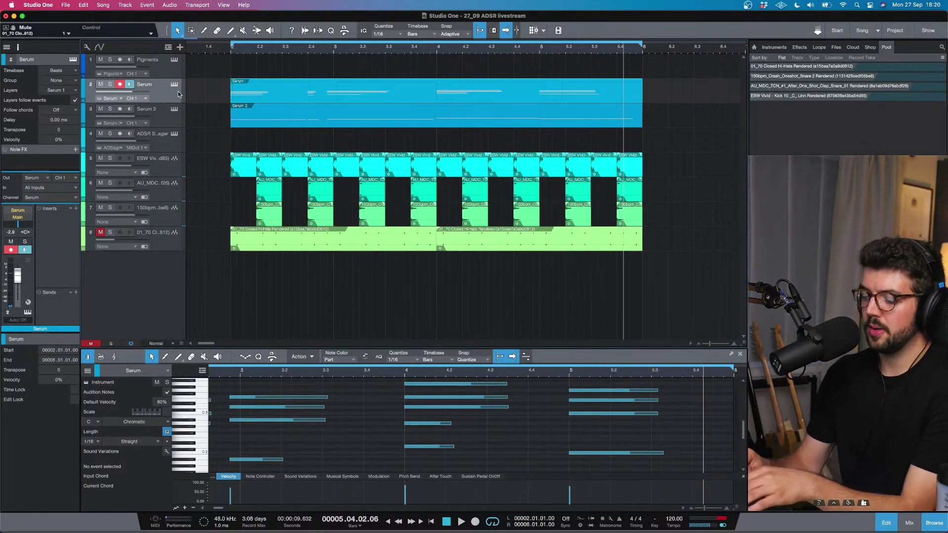
right_click(171, 95)
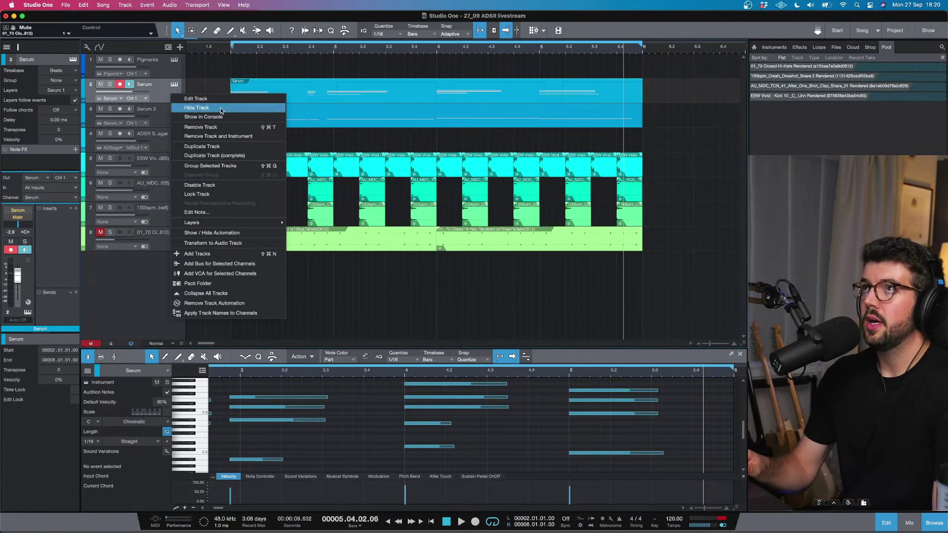
left_click(227, 156)
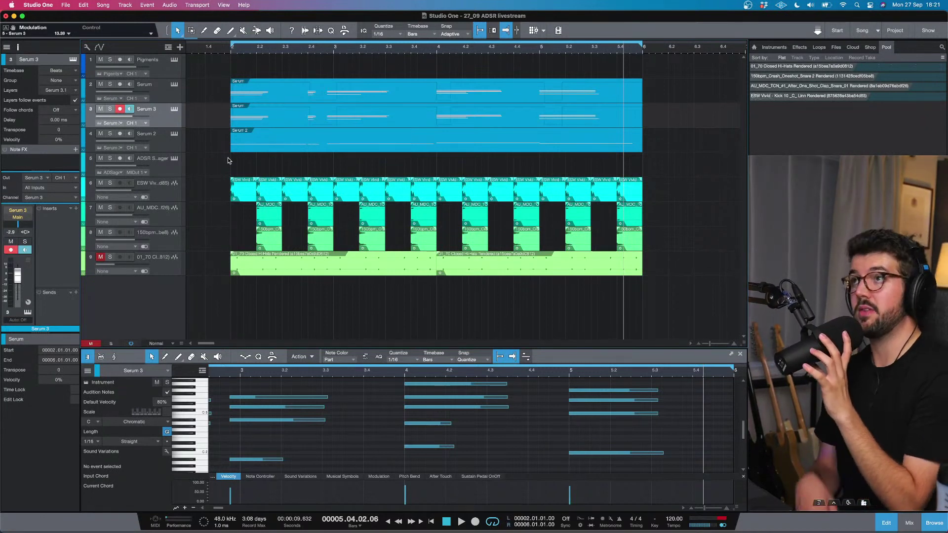
left_click(250, 108)
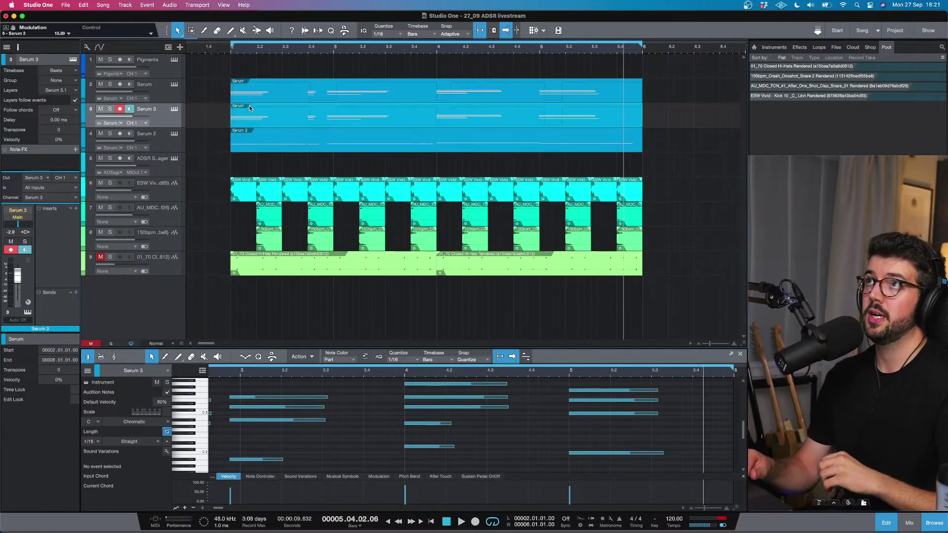
Step: Return the playhead to bar 2, open the Serum instrument of the duplicated chord track, and solo that track
left_click(230, 51)
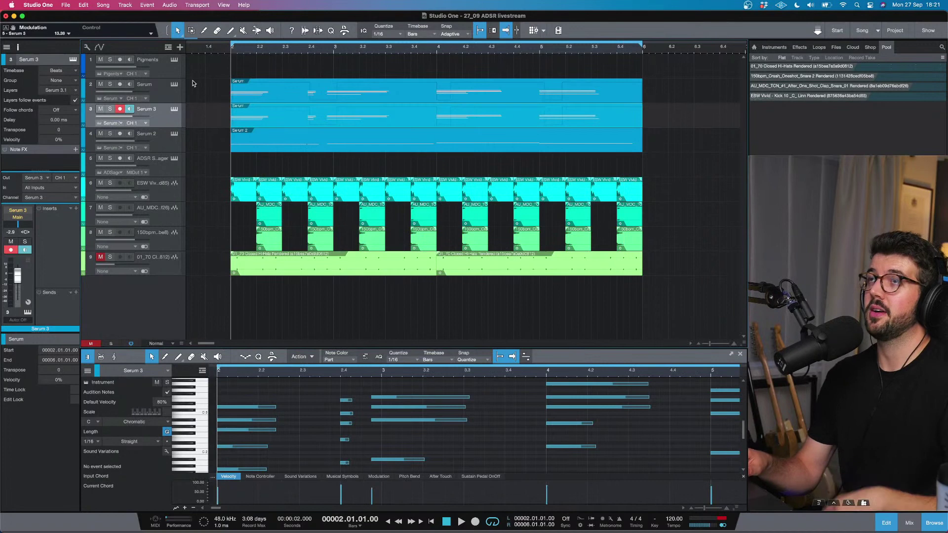
left_click(173, 110)
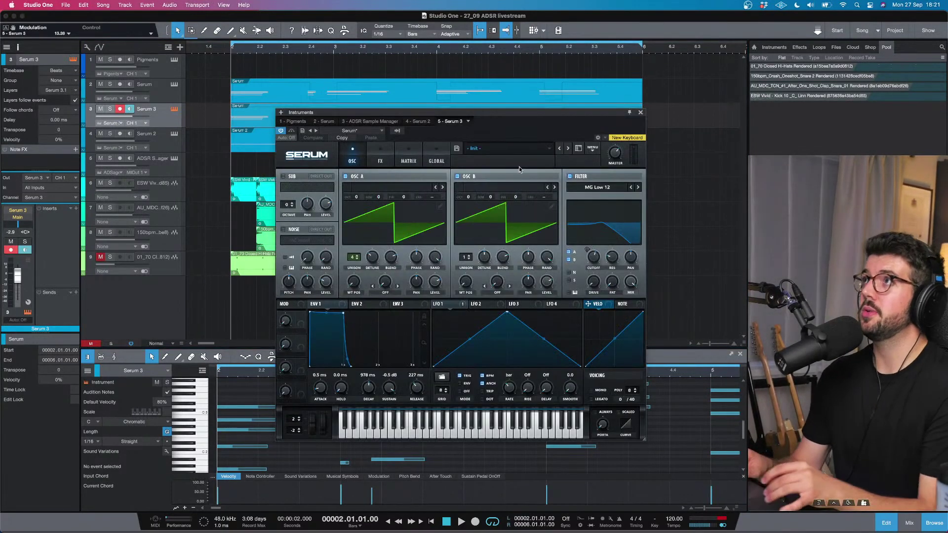
left_click(109, 109)
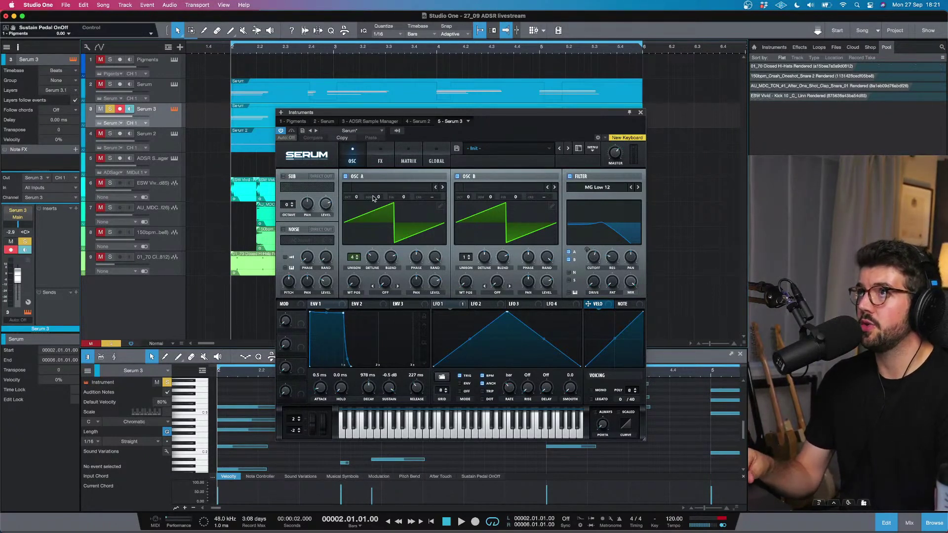
Step: Raise oscillators A and B to +1 octave and set the filter cutoff to about 527 Hz while auditioning the chords
left_click(358, 197)
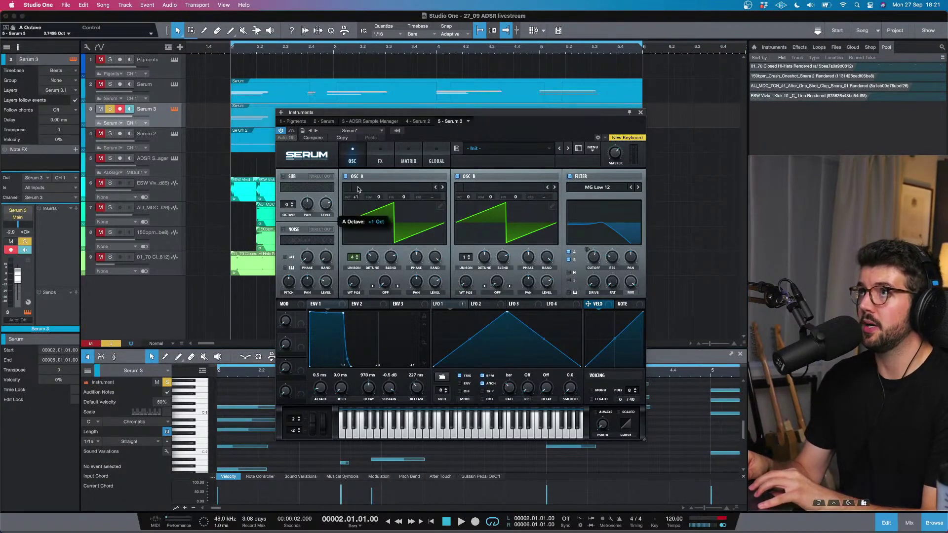
key("space")
left_click_drag(468, 196, 465, 191)
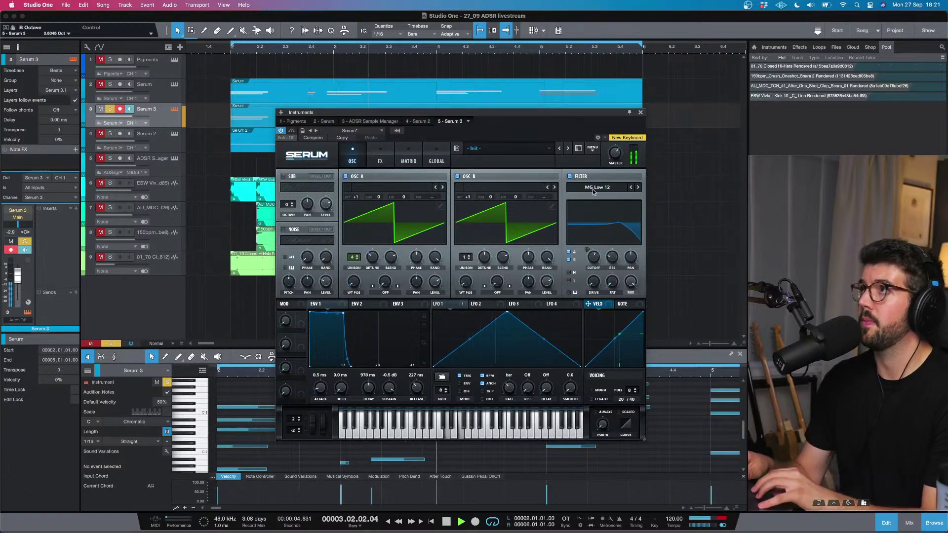
left_click(594, 257)
left_click_drag(594, 260, 594, 270)
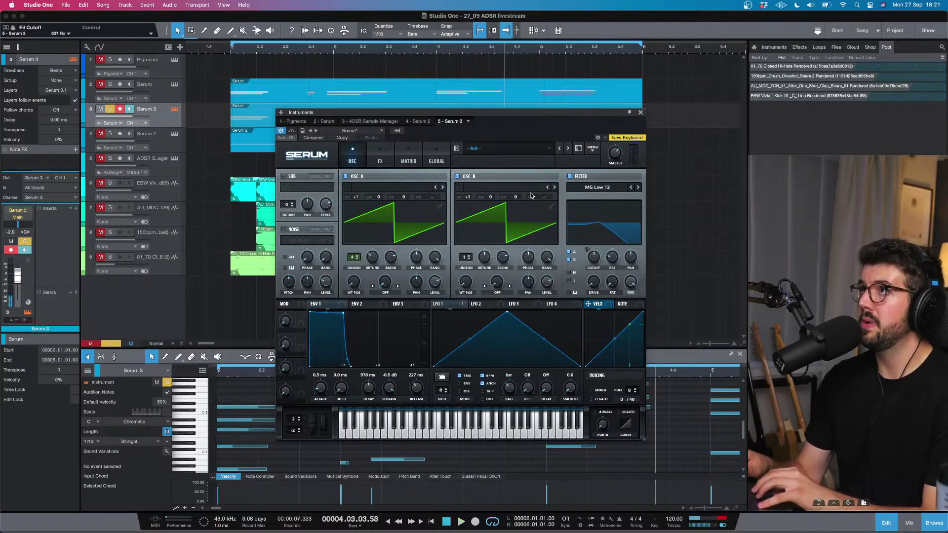
Step: Load the Analog wavetable Jno into oscillator A and set its unison detune to about 0.06
left_click(376, 185)
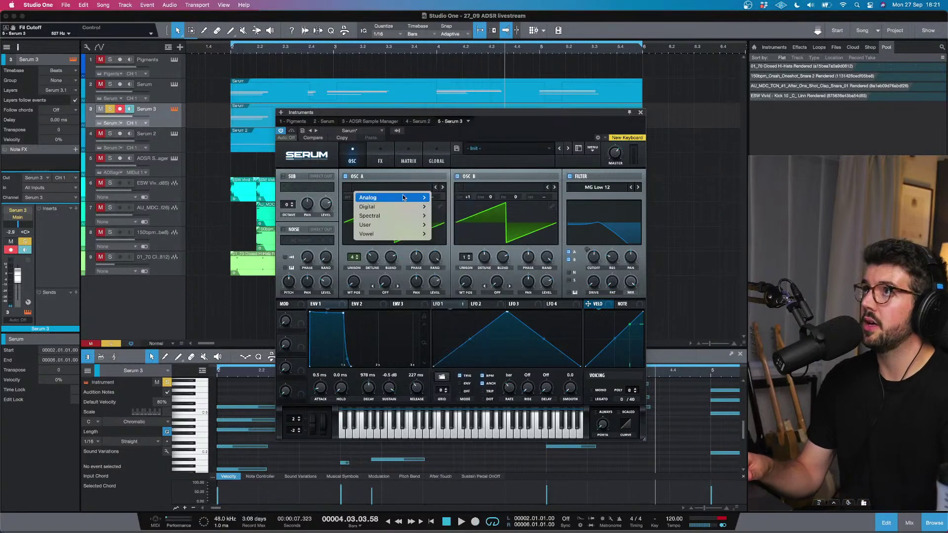
mouse_move(403, 197)
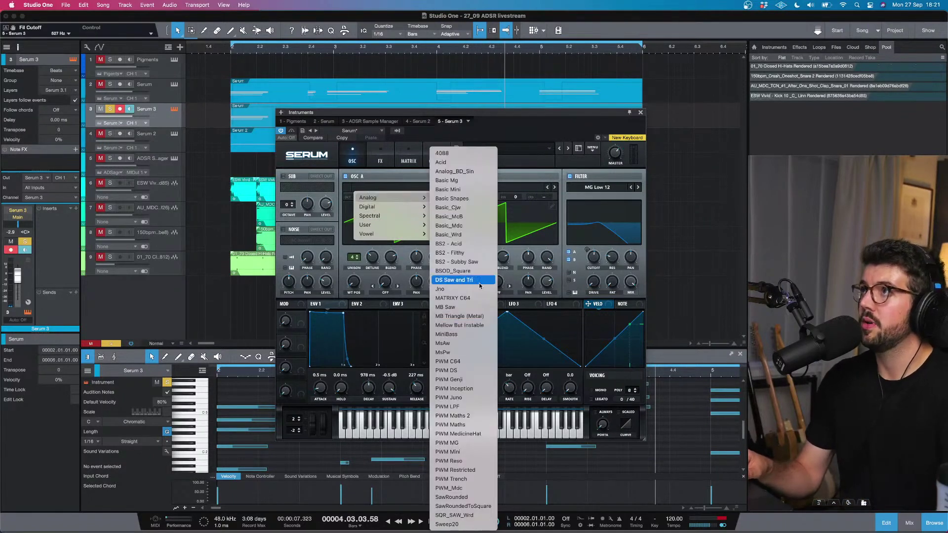
left_click(440, 288)
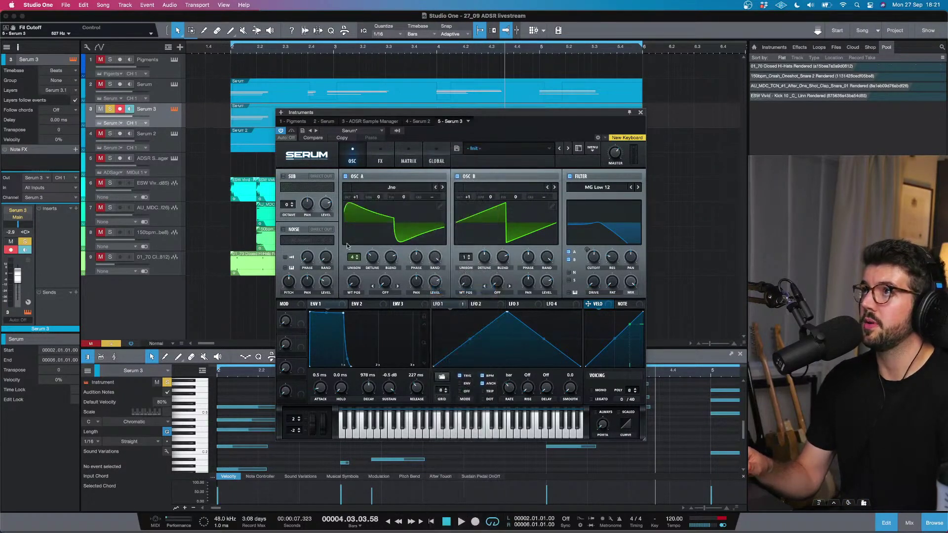
left_click_drag(373, 258, 371, 262)
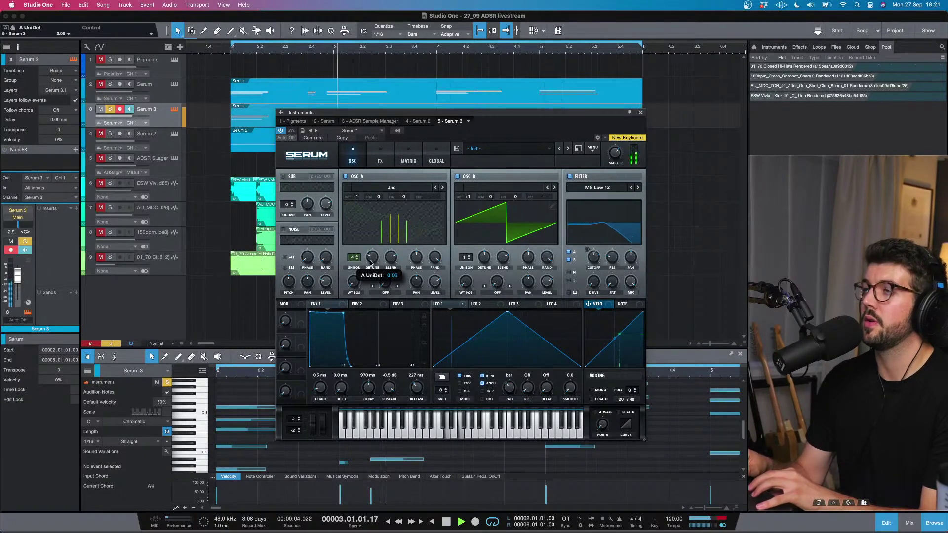
Step: Enable the noise oscillator with pitch tracking, set its level to about 33%, and adjust its pitch during playback
left_click(289, 233)
left_click(286, 276)
left_click_drag(325, 284, 326, 286)
key("space")
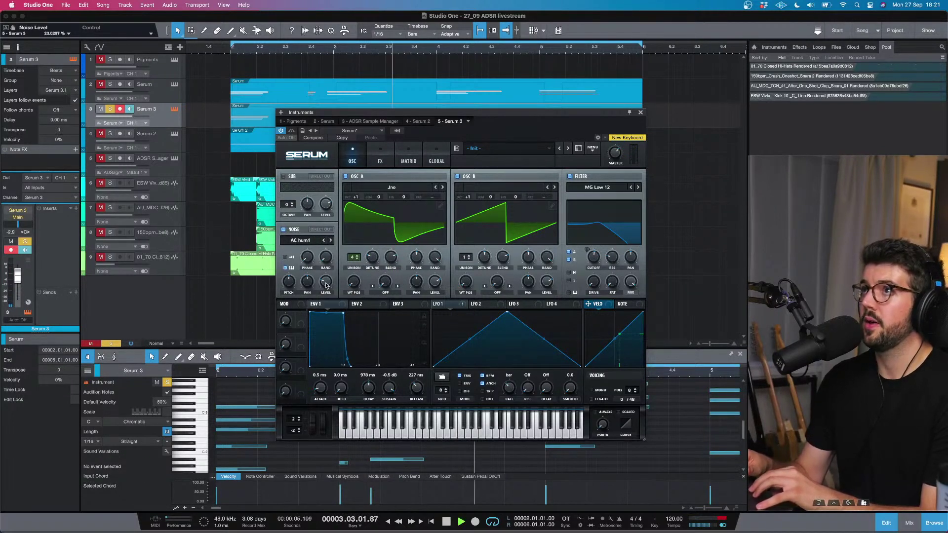
mouse_move(291, 286)
left_click_drag(292, 286, 292, 286)
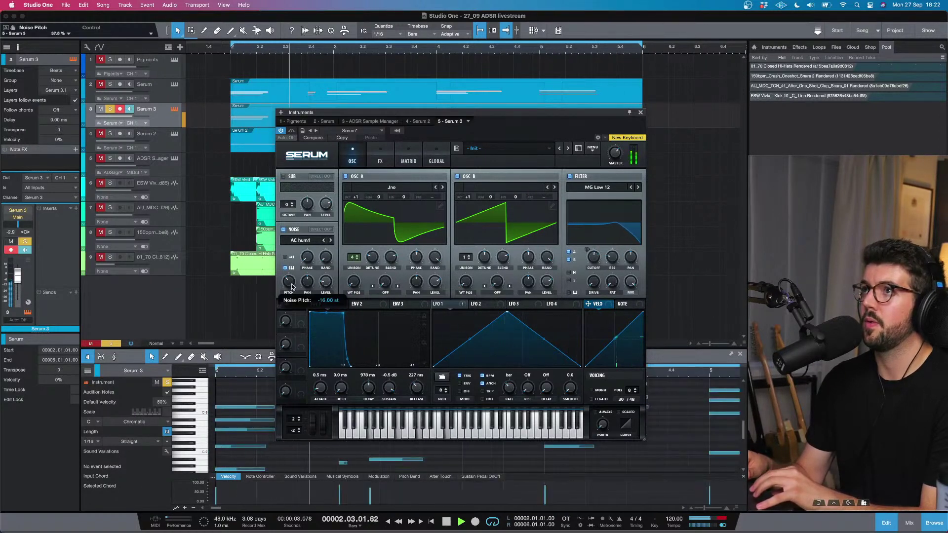
Step: Switch the noise sample to CymLoop, set its level to about 21%, and turn its one-shot mode off
left_click(330, 241)
left_click(331, 241)
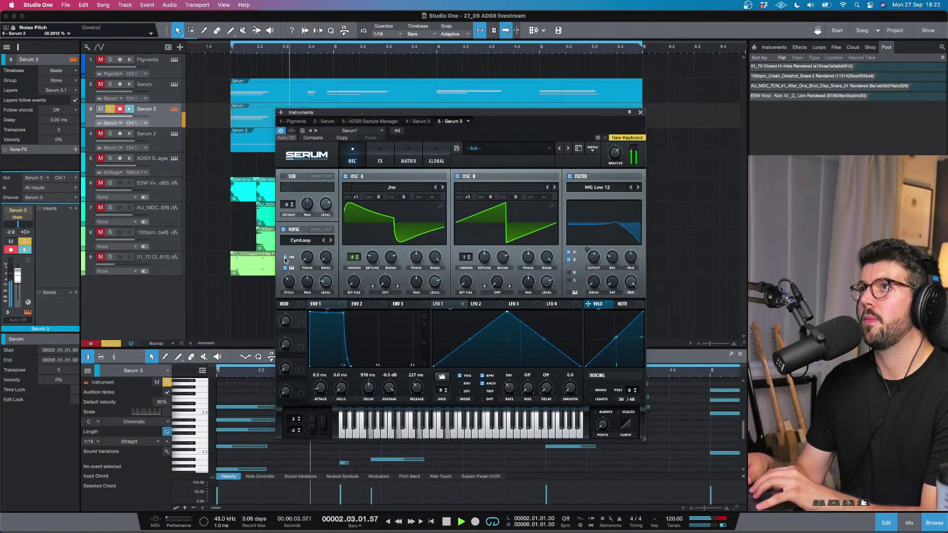
key("space")
left_click_drag(327, 279, 327, 278)
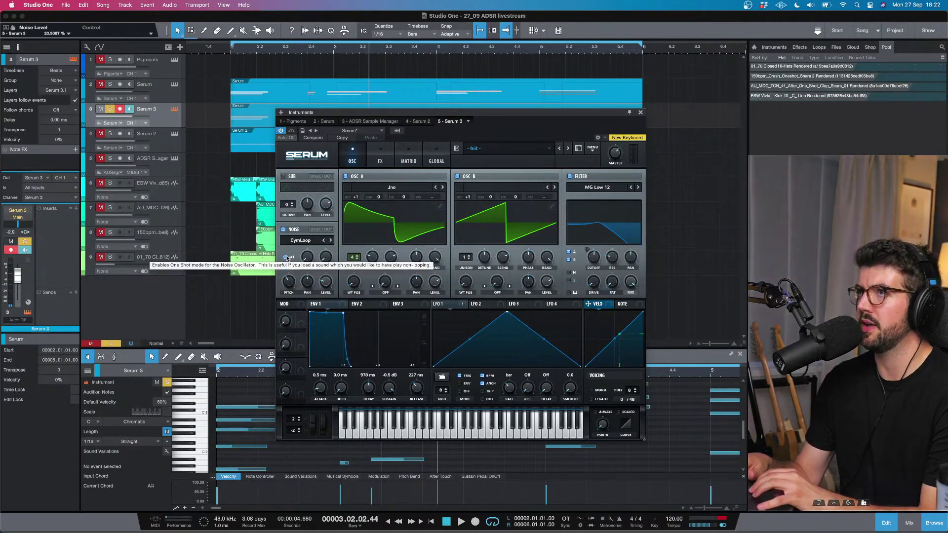
left_click(288, 258)
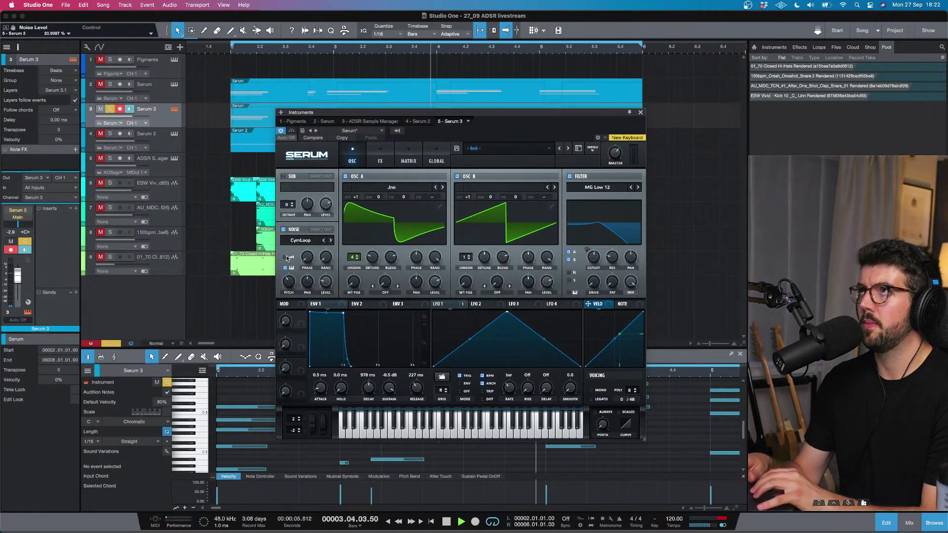
key("space")
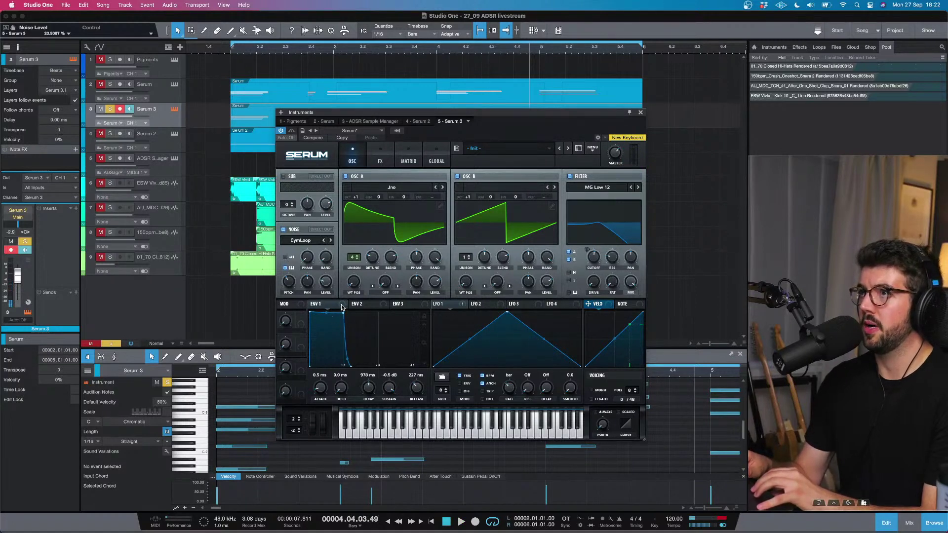
Step: Lower the noise level to 0% and modulate it with ENV 1 by an amount of about 7.5
left_click_drag(321, 272, 326, 297)
key("space")
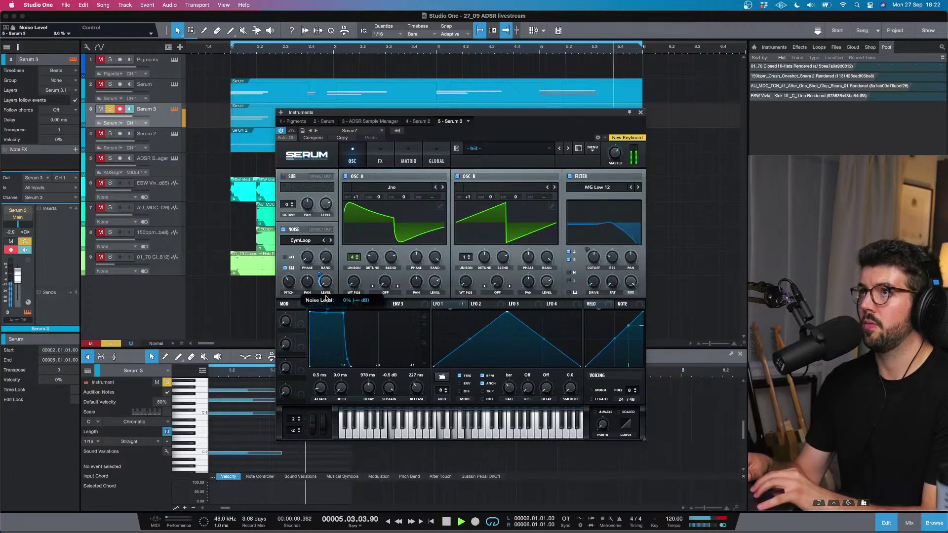
left_click(324, 285)
mouse_move(325, 285)
left_mouse_down()
mouse_move(320, 270)
mouse_move(292, 270)
mouse_move(318, 273)
left_mouse_up()
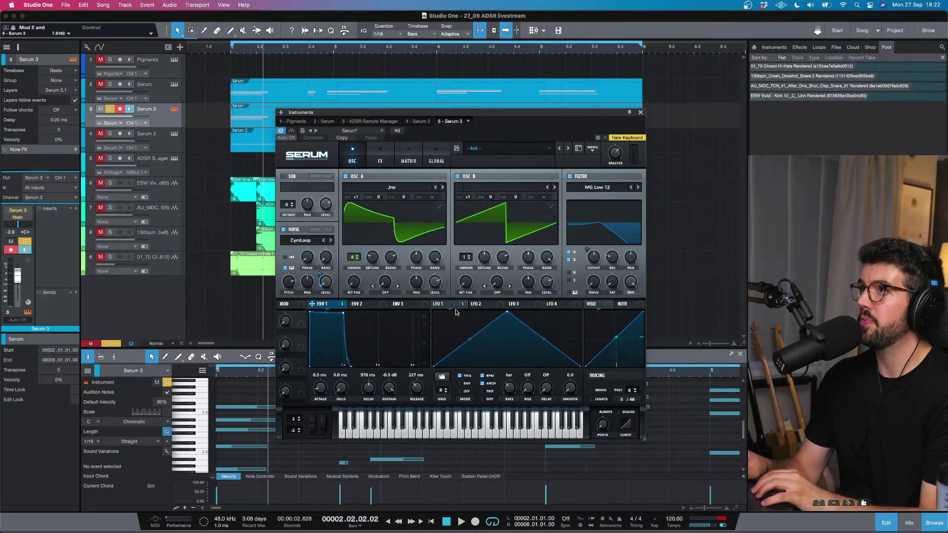
Step: Assign LFO 2 to oscillator B's wavetable position with a modulation amount of about 43, and audition it
left_click(482, 304)
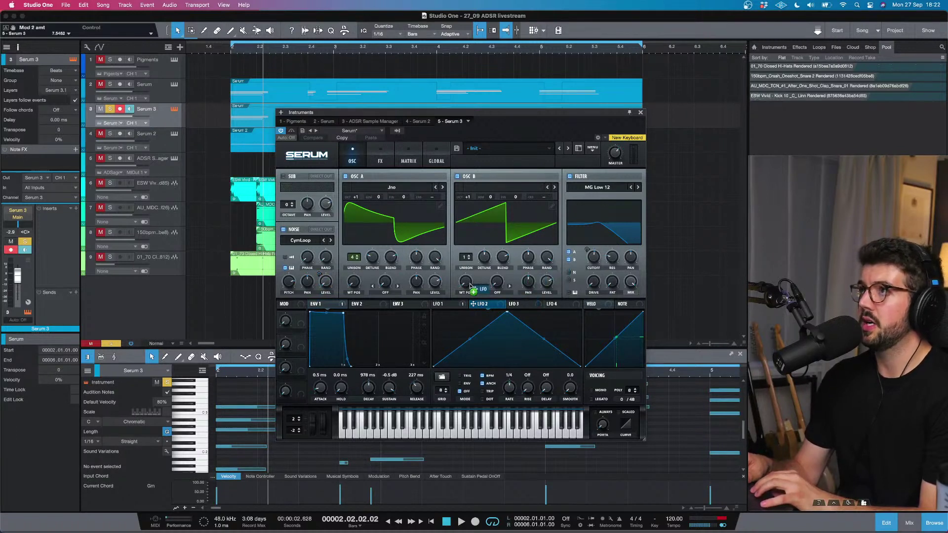
mouse_move(468, 282)
left_mouse_down()
mouse_move(462, 272)
mouse_move(460, 297)
left_mouse_up()
key("space")
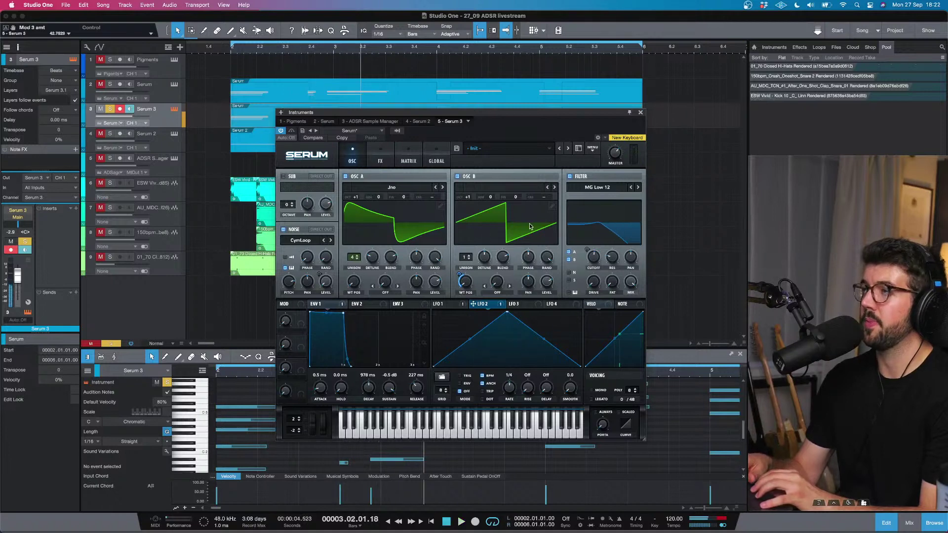
Step: Load the Analog wavetable SawRoundedToSquare into oscillator B, raise its LFO 2 modulation to about 63, and set unison to 2
left_click(525, 187)
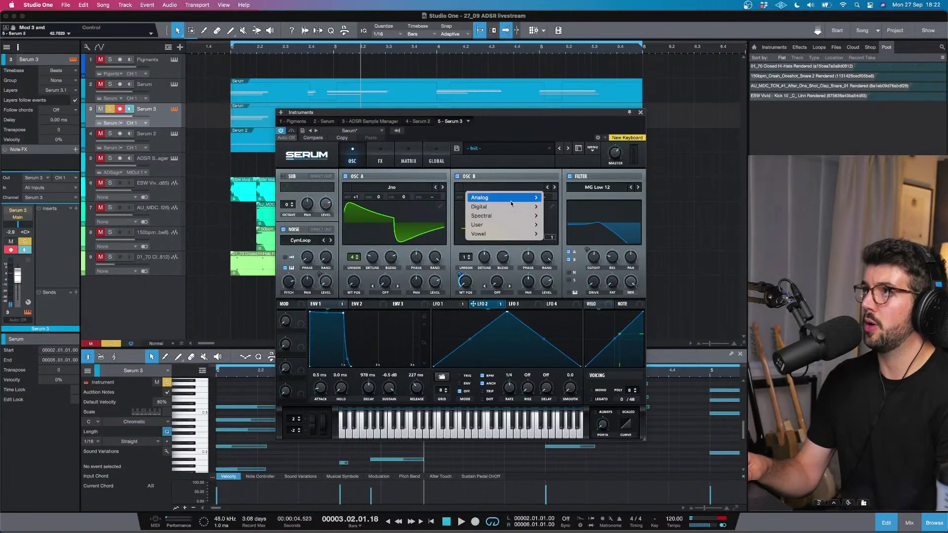
mouse_move(502, 213)
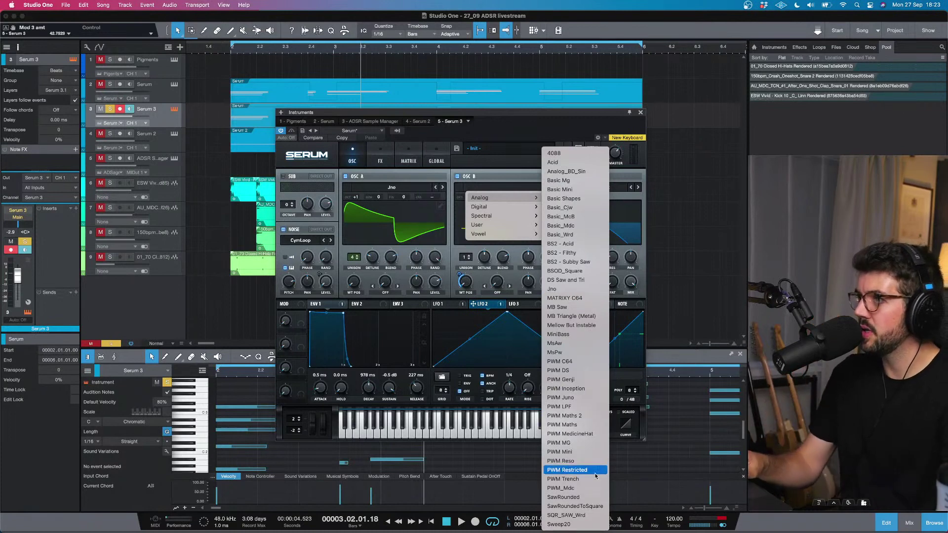
left_click(591, 506)
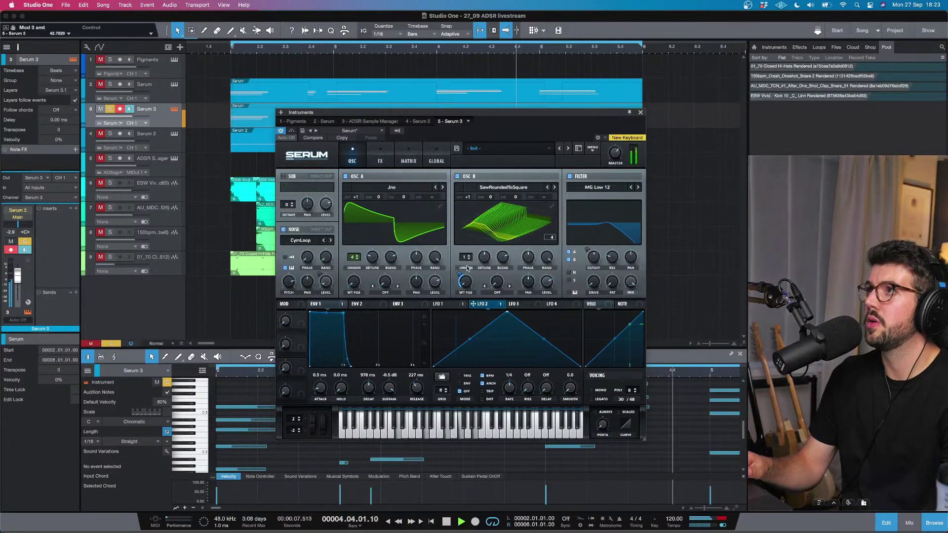
mouse_move(461, 263)
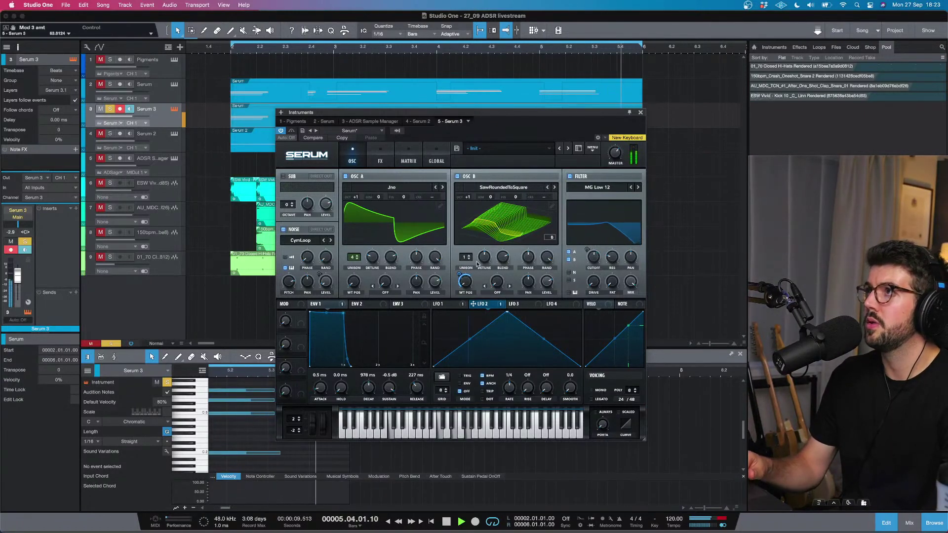
left_click_drag(461, 263, 482, 271)
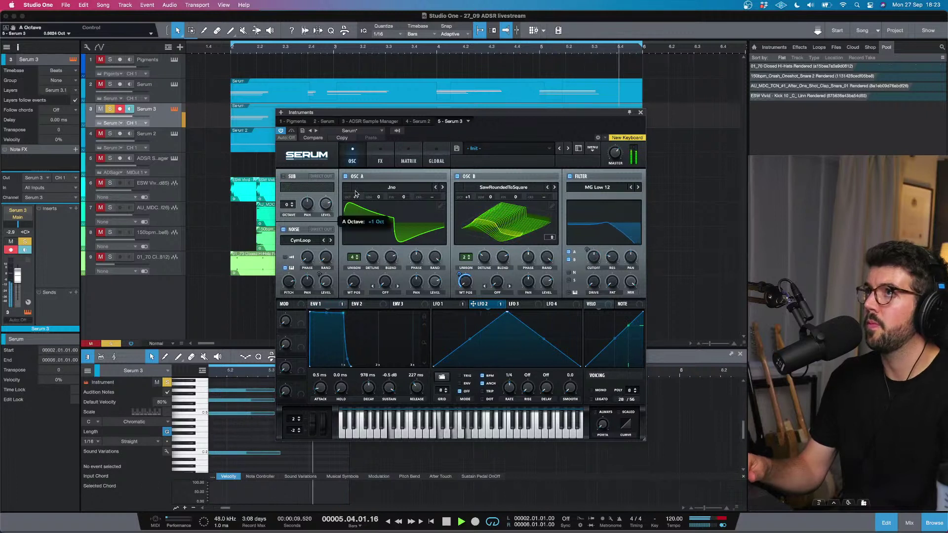
Step: Raise oscillator A to +2 octaves, lower the filter cutoff, and set the filter's Fat amount to about 18%
left_click_drag(355, 195, 356, 189)
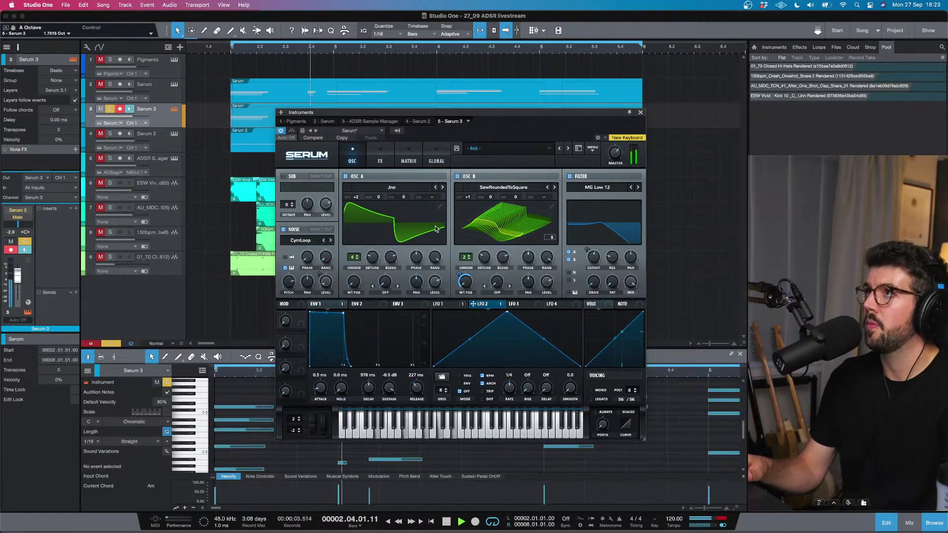
mouse_move(593, 258)
left_mouse_down()
mouse_move(593, 272)
mouse_move(592, 258)
left_mouse_up()
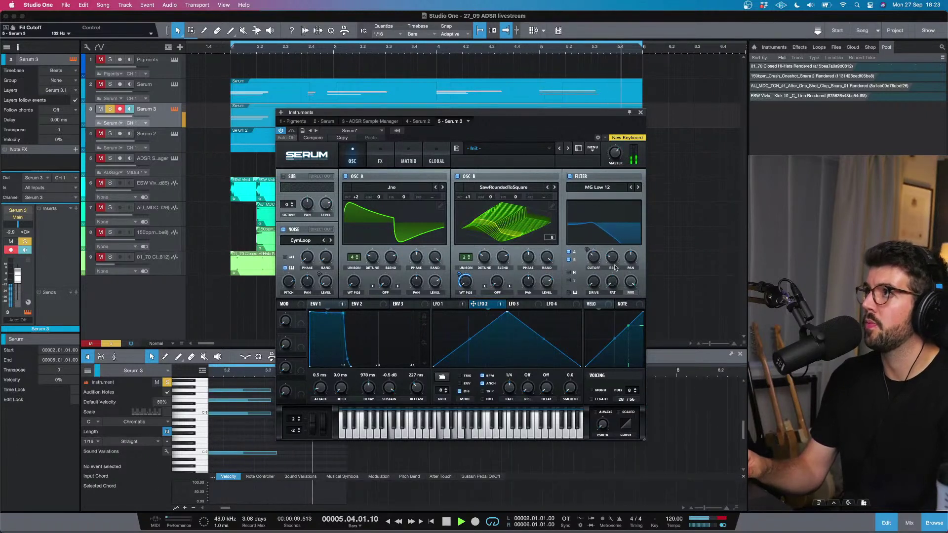
left_click(612, 282)
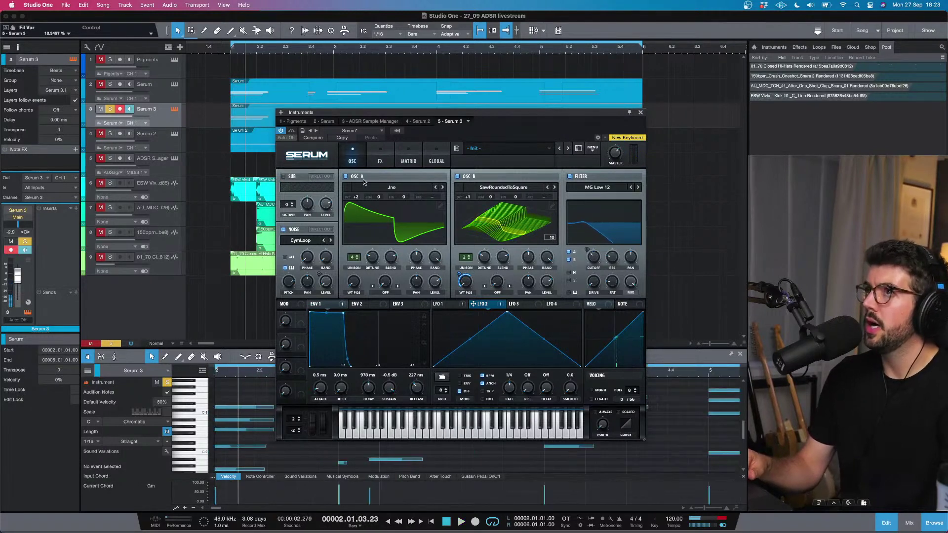
Step: Enable the Hyper/Dimension effect, turn down the Hyper mix, and adjust the Dimension mix and size, with size about 32%
left_click(376, 157)
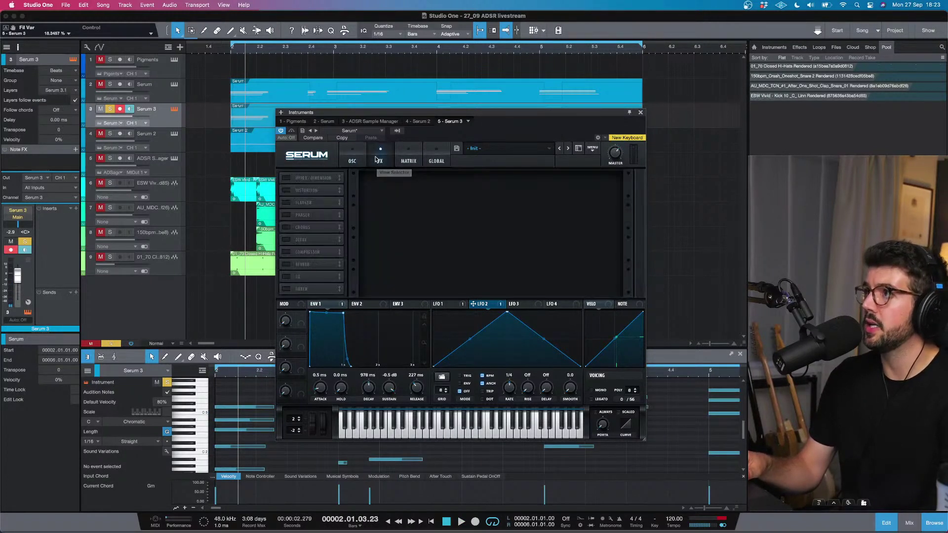
left_click(285, 178)
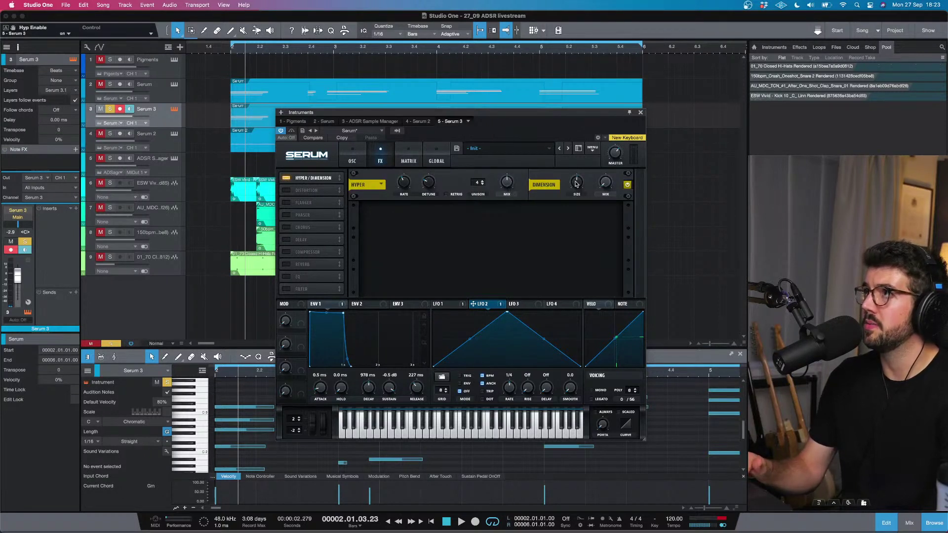
left_click_drag(512, 193, 507, 196)
key("space")
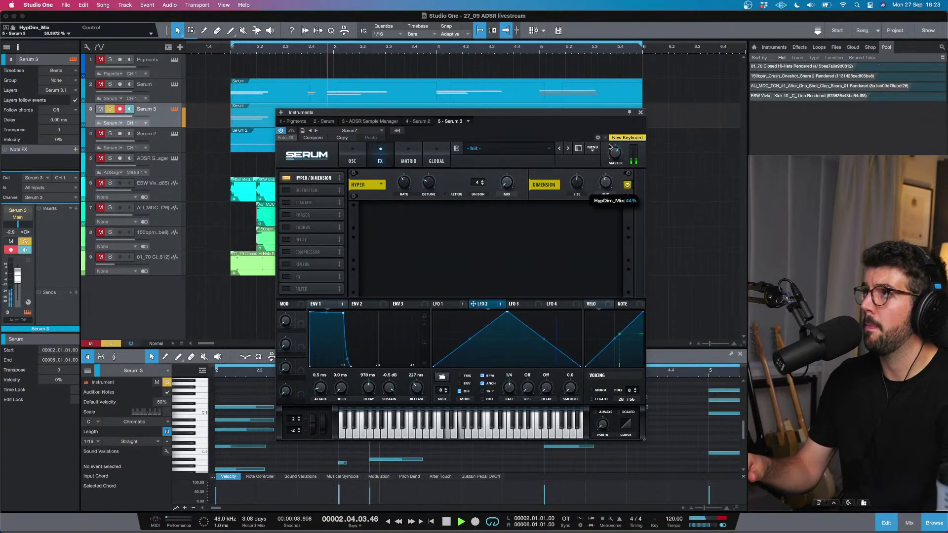
left_click_drag(577, 183, 574, 200)
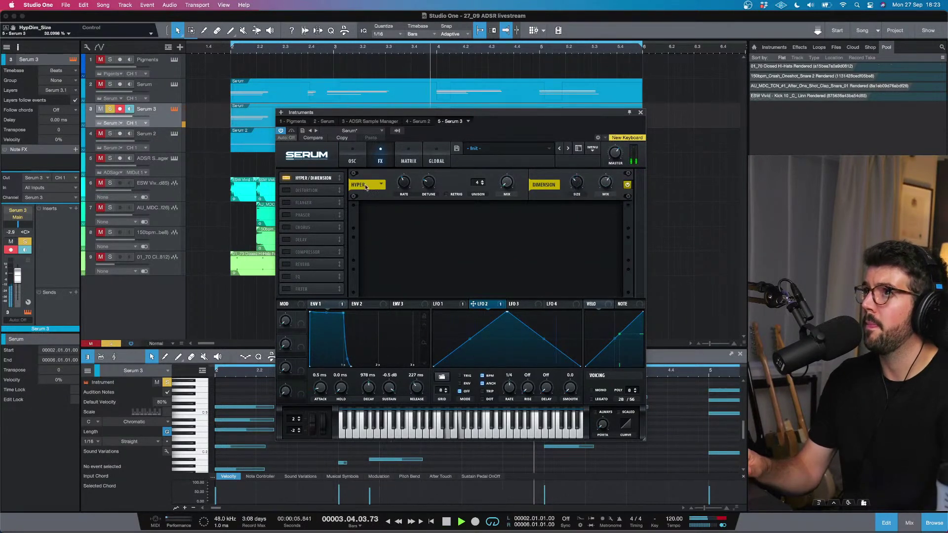
Step: Add SoftClip distortion with a pre filter and about 34% mix, and a multiband compressor with about 38% mix
left_click(286, 191)
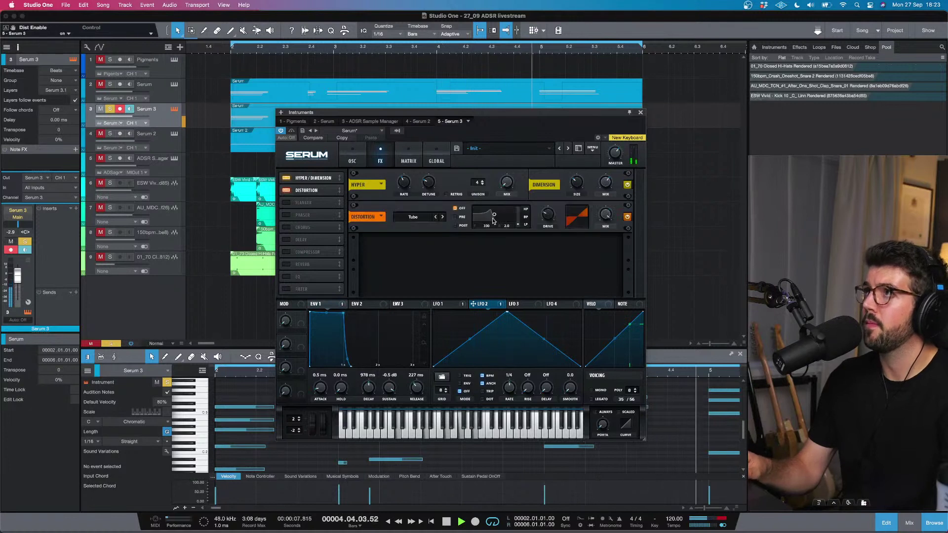
left_click(458, 217)
left_click_drag(605, 215, 594, 263)
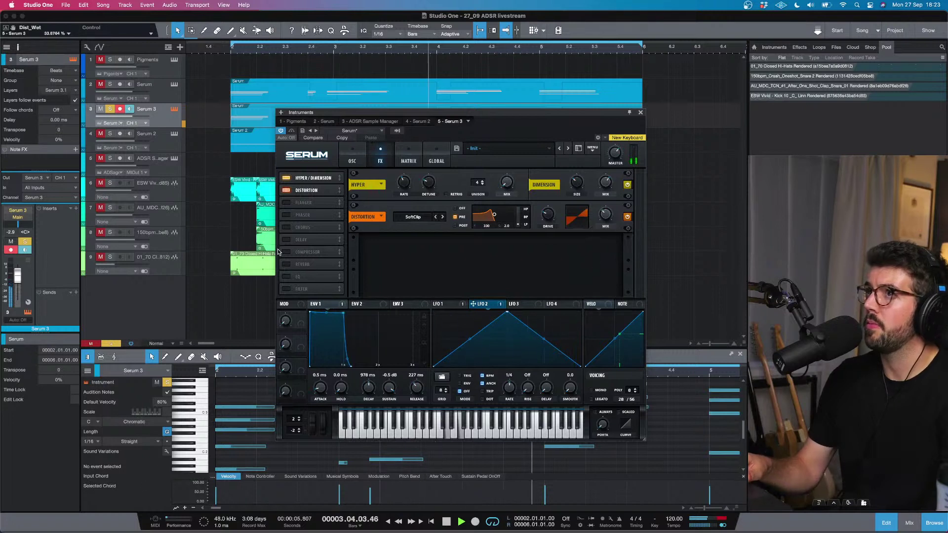
left_click(299, 250)
left_click_drag(605, 246, 600, 293)
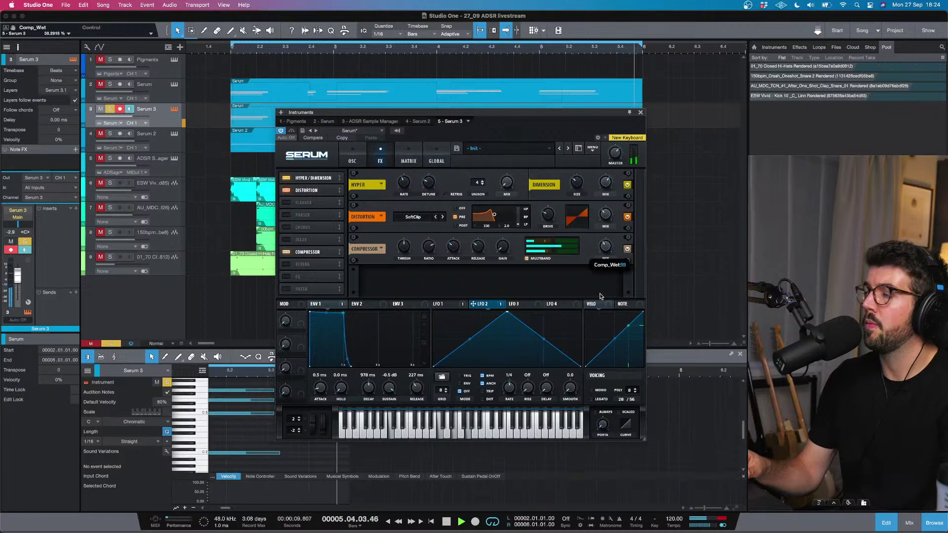
Step: Set the compressor's mid-band gain to about 69%, then enable the reverb and adjust its low cut, high cut and pre-delay
left_click(568, 249)
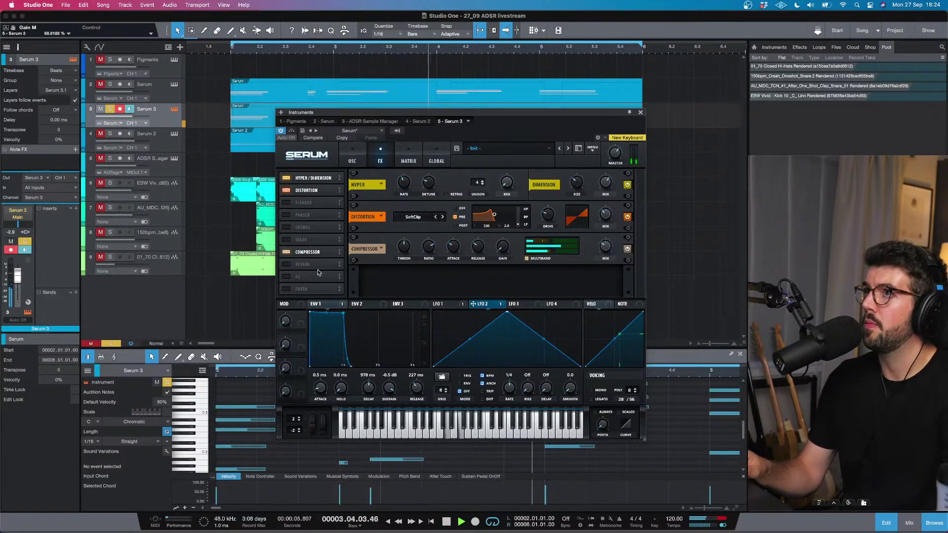
left_click(285, 264)
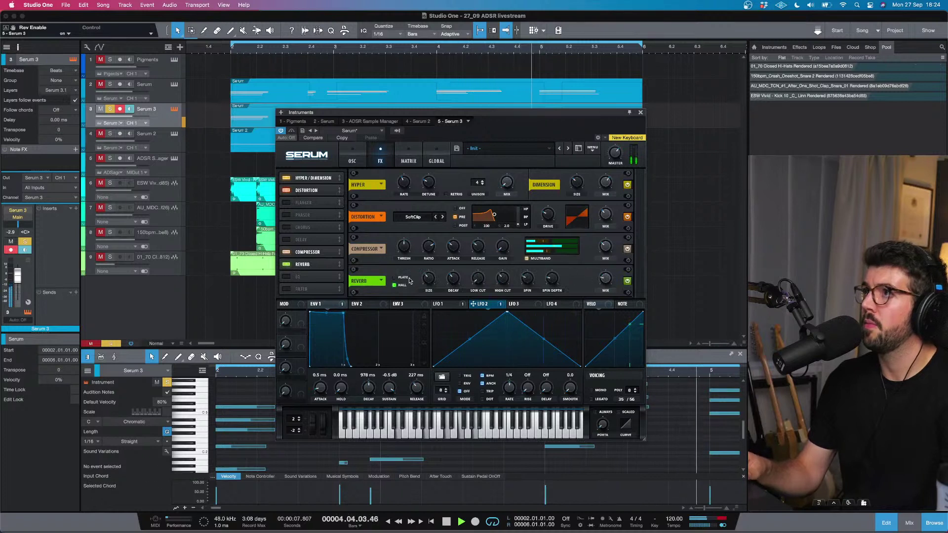
mouse_move(423, 286)
left_click(478, 279)
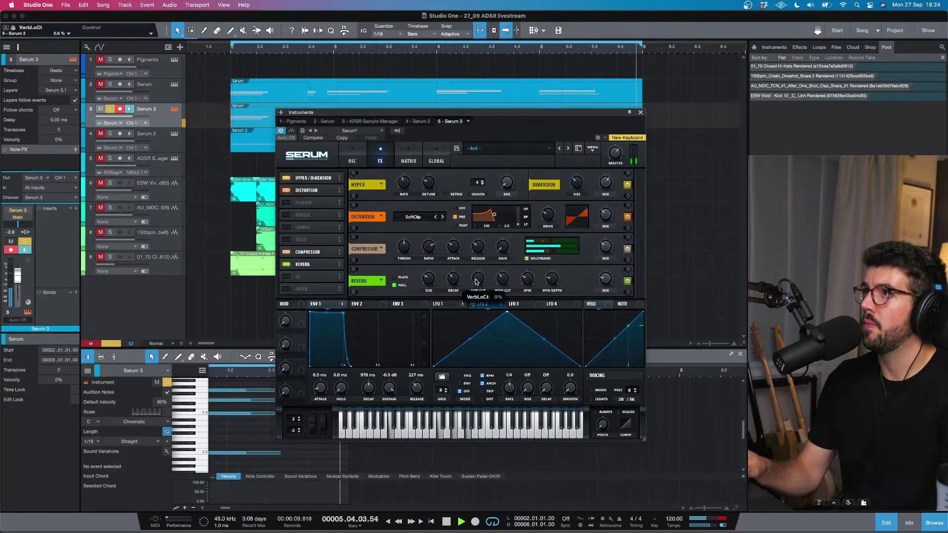
left_click_drag(503, 281, 452, 295)
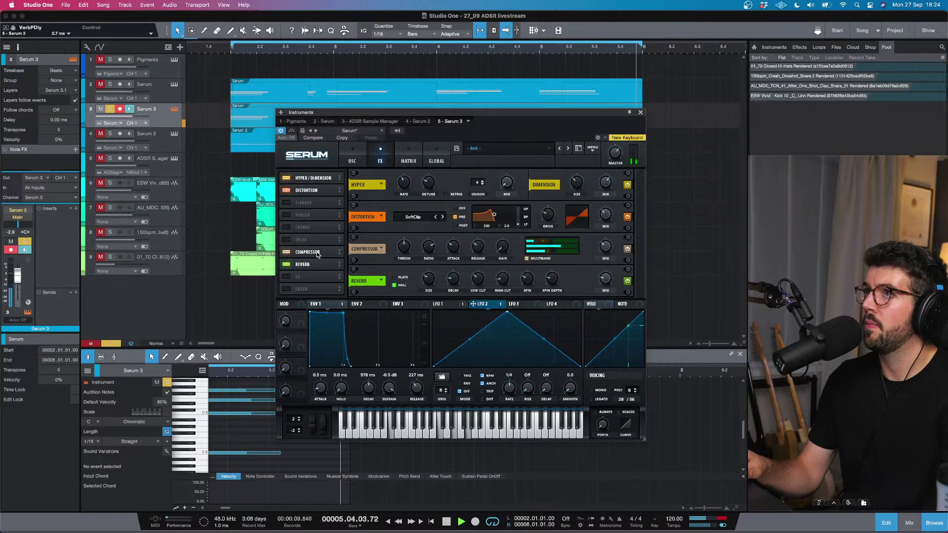
Step: Enable the chorus effect, set its mix to about 25%, and stop playback
left_click(287, 228)
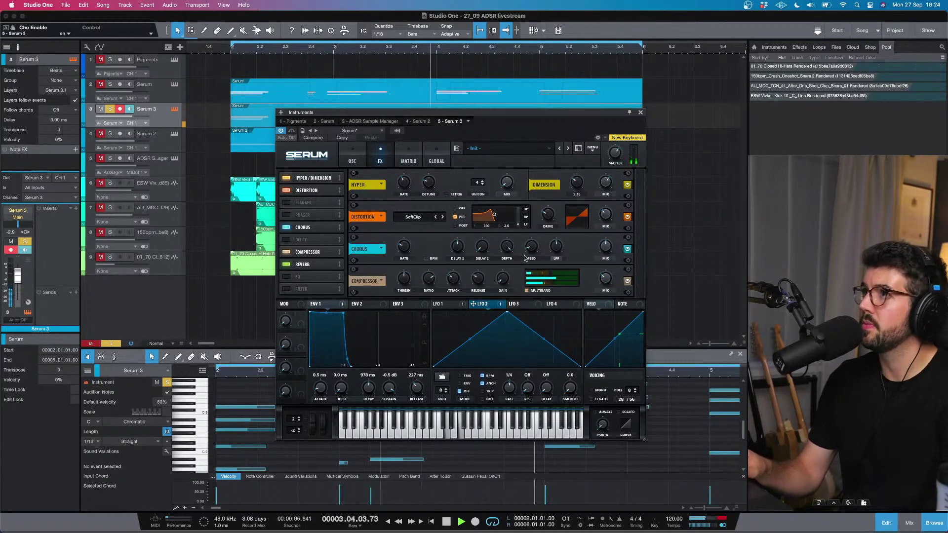
left_click_drag(606, 247, 594, 271)
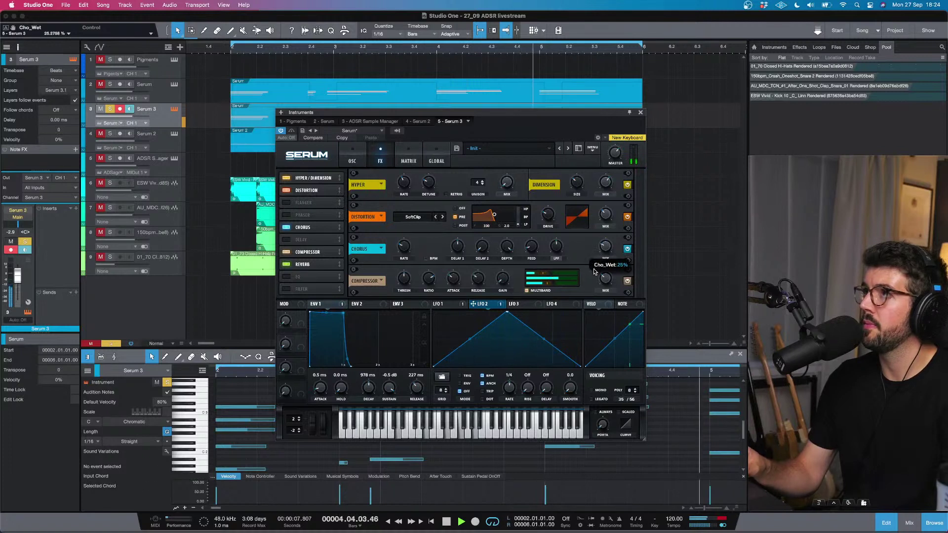
key("space")
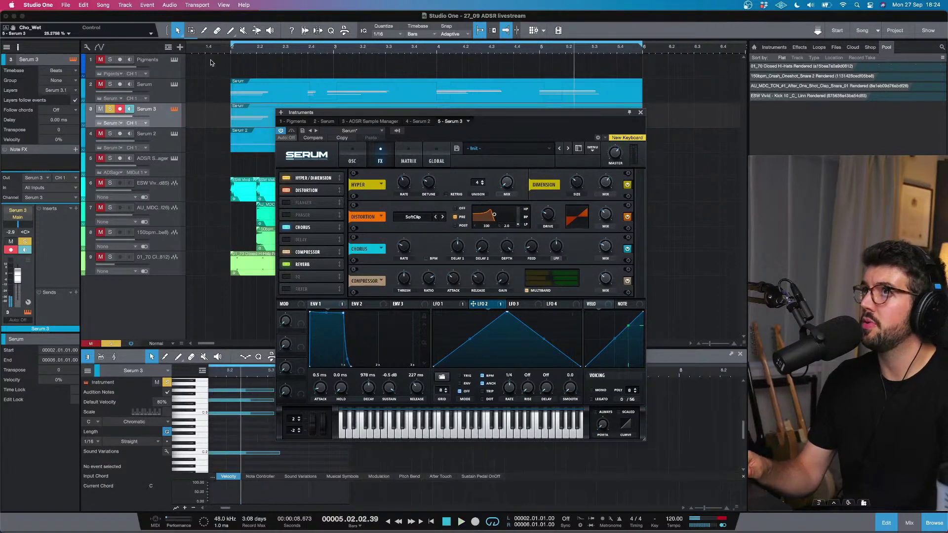
Step: Play from bar 2 with Serum and Serum 3 soloed, raising Serum 3's track volume to about -0.8 dB and its master volume to about 76%
left_click(232, 50)
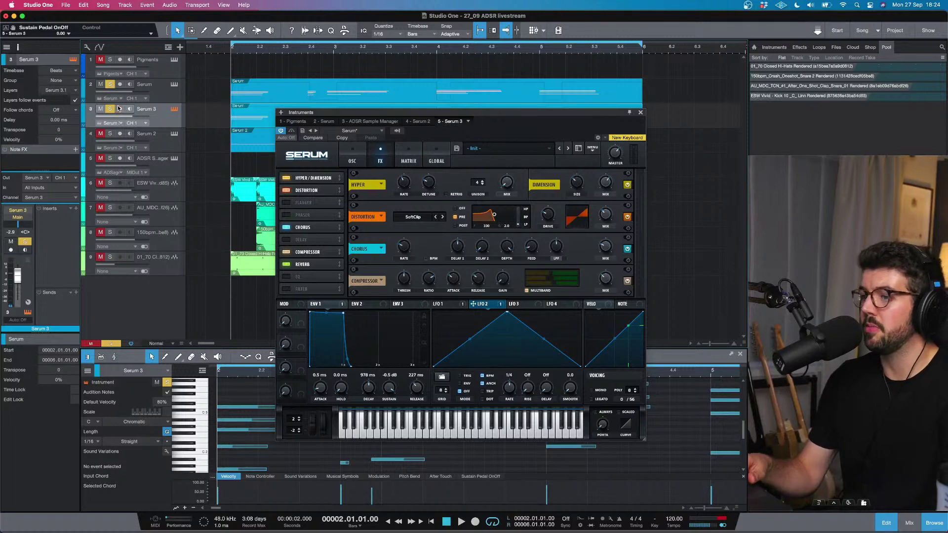
key("space")
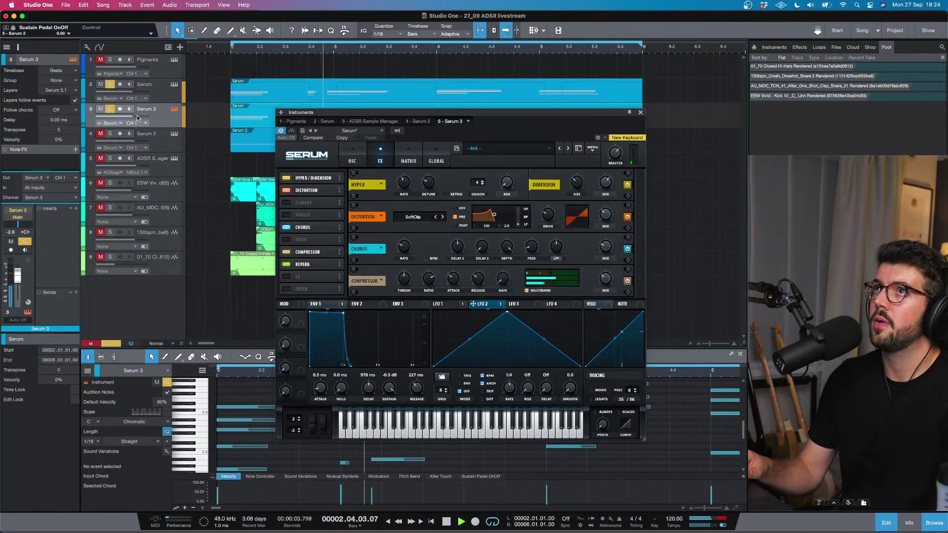
left_click_drag(138, 118, 139, 119)
mouse_move(623, 151)
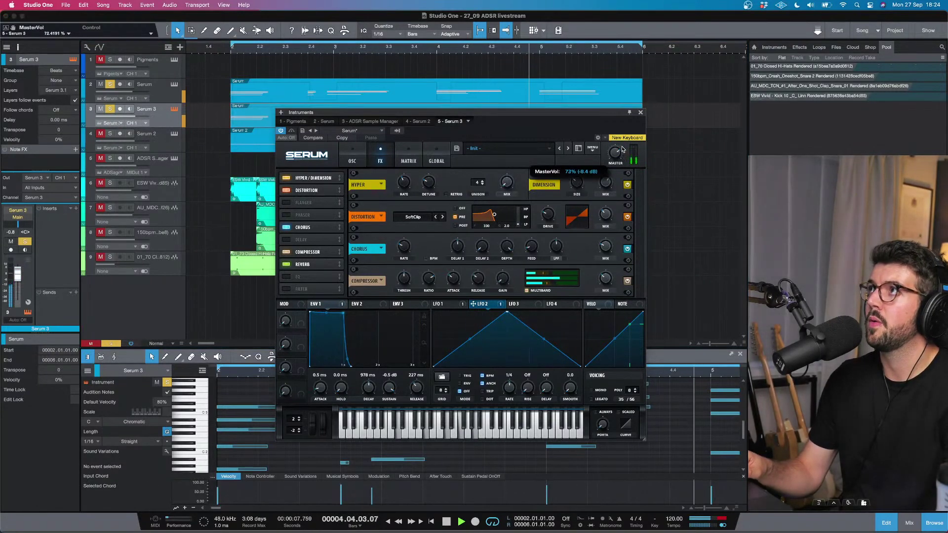
left_click_drag(622, 150, 622, 147)
Step: Turn off the noise oscillator, raise oscillator B to +2 octaves, and lower the Serum 3 track volume to -4.0 dB
left_click(351, 166)
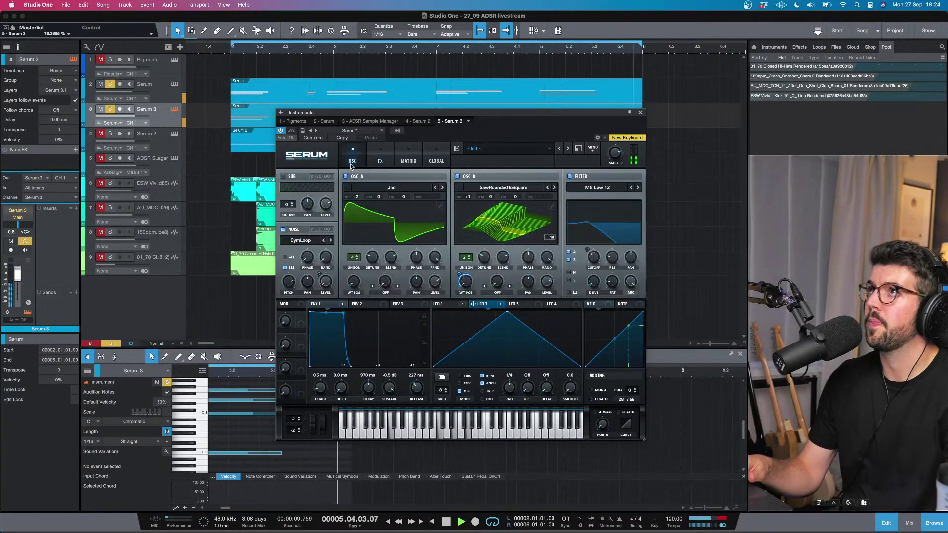
left_click(284, 229)
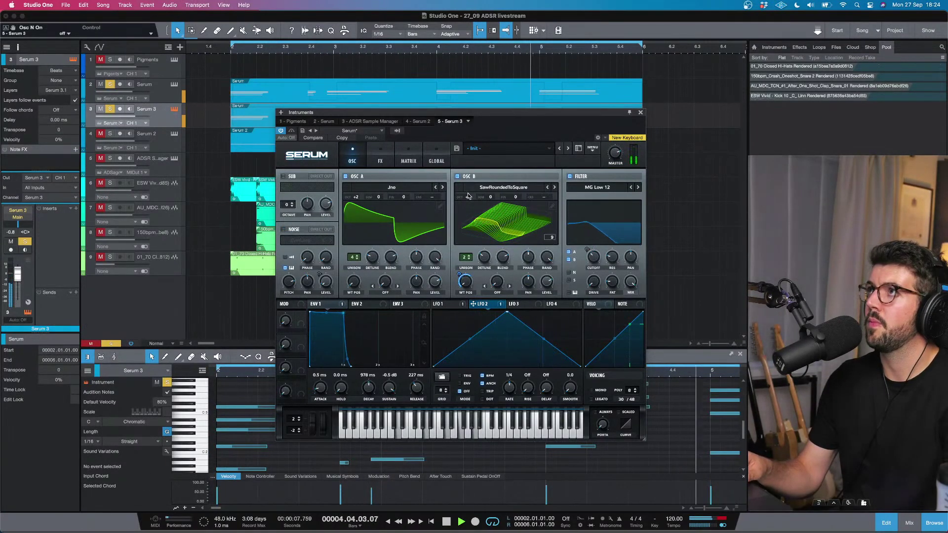
mouse_move(469, 186)
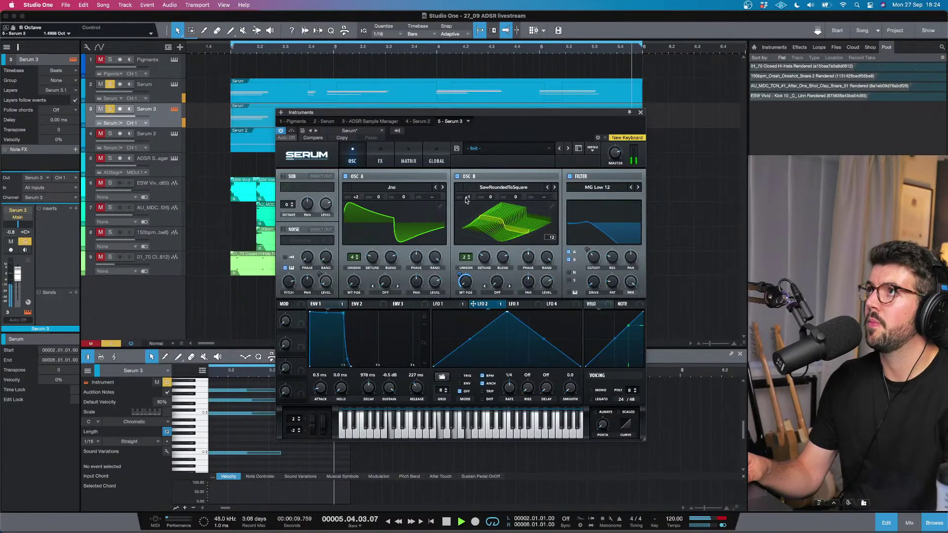
left_click_drag(467, 200, 467, 187)
left_click_drag(134, 113, 129, 113)
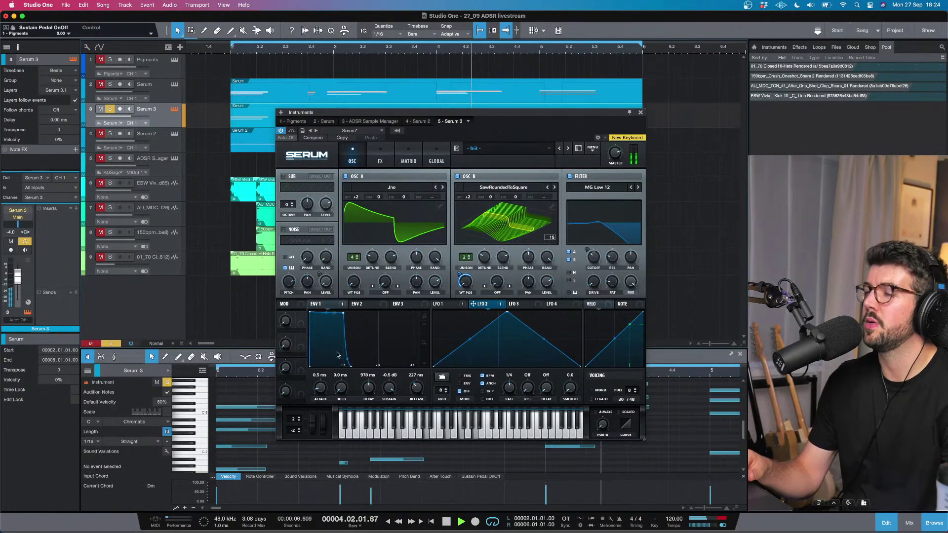
Step: Set envelope 1's release to 441 ms and attack to 0.9 ms, raise the filter cutoff, and reduce the master volume to about 69%
left_click_drag(416, 387, 417, 377)
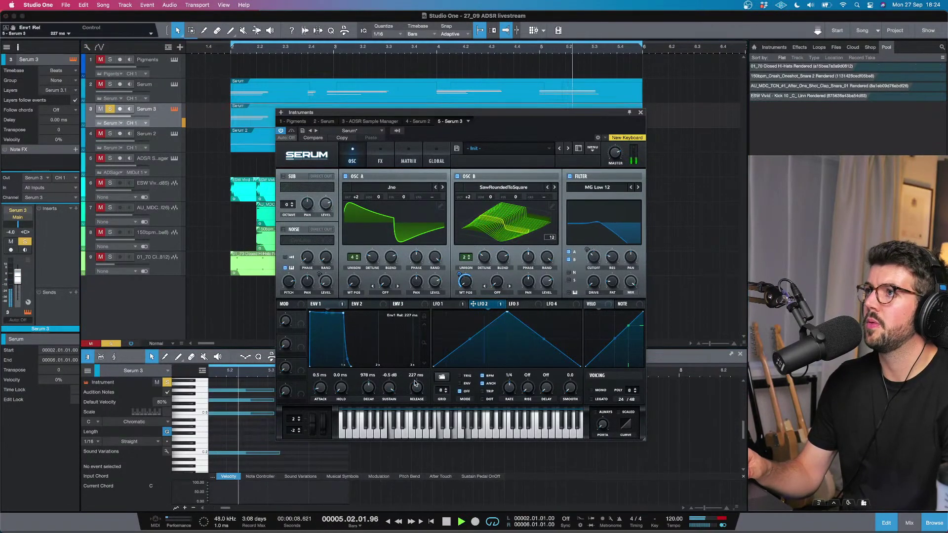
left_click_drag(326, 392, 326, 391)
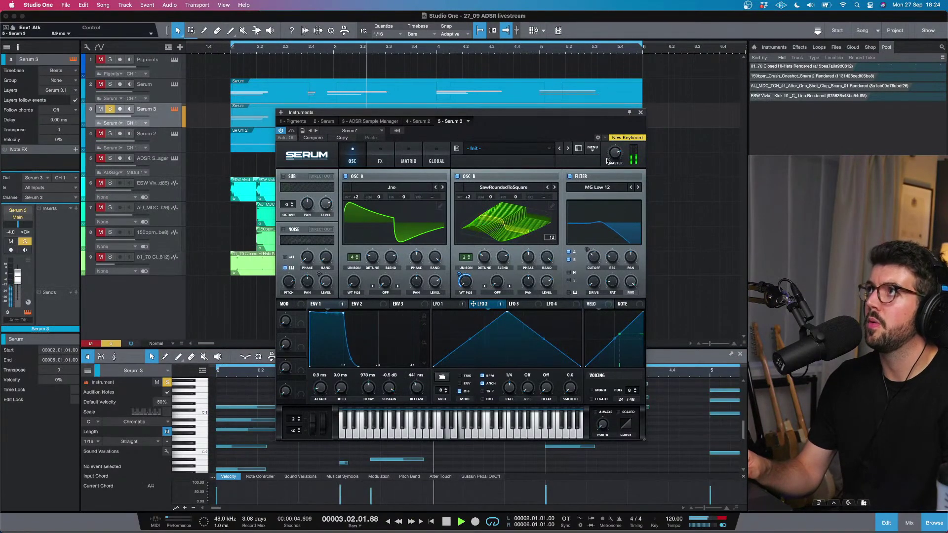
left_click_drag(597, 260, 598, 254)
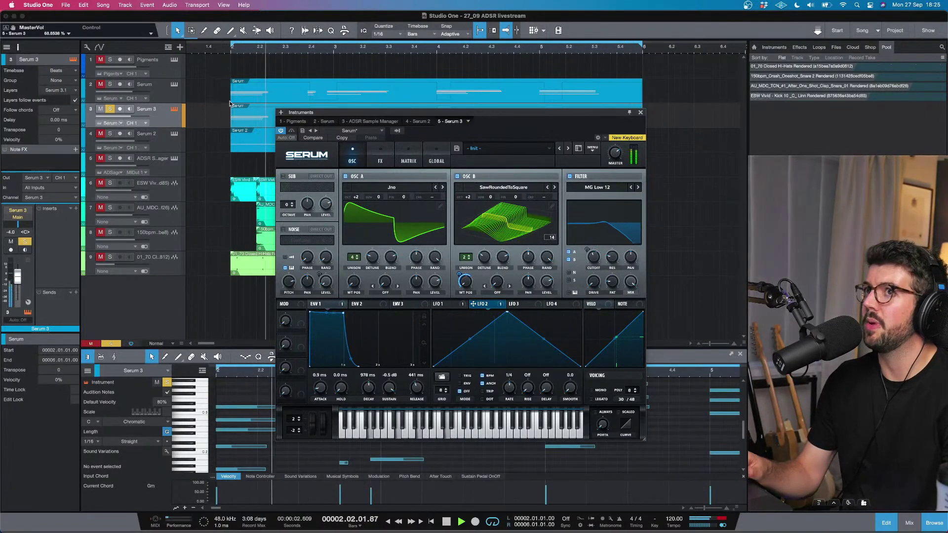
Step: Solo the Serum track alongside Serum 3, lower Serum 3's volume to -6.3 dB, and compare the chords with Serum 3 muted
left_click(109, 85)
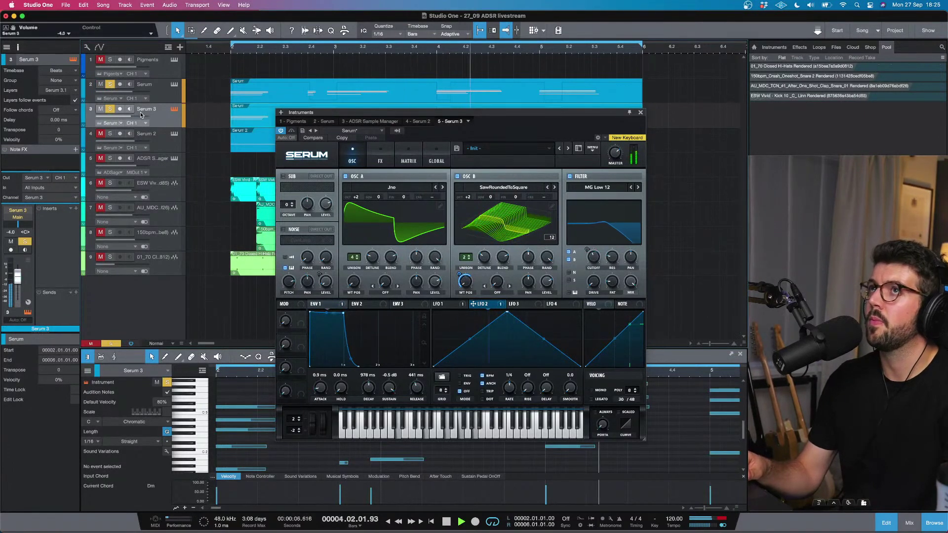
left_click_drag(135, 117, 131, 117)
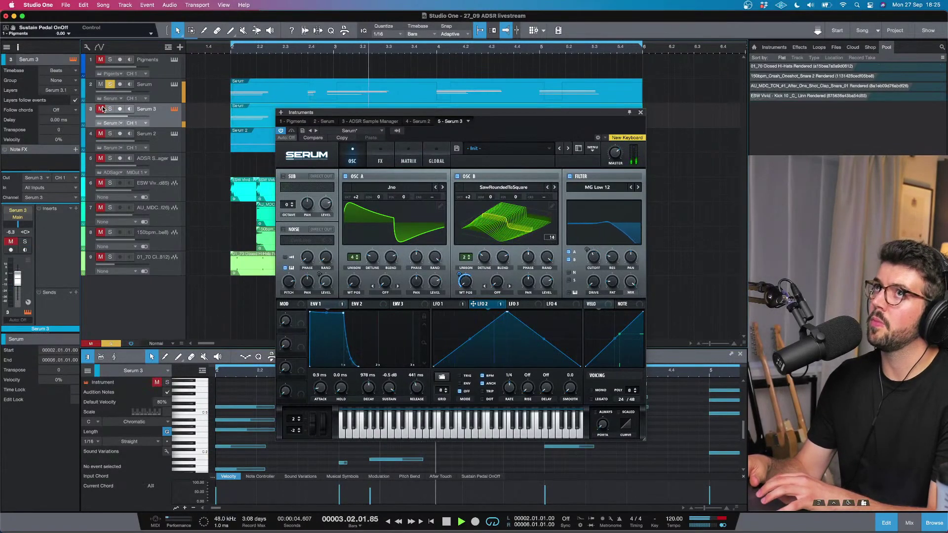
key("space")
left_click(101, 108)
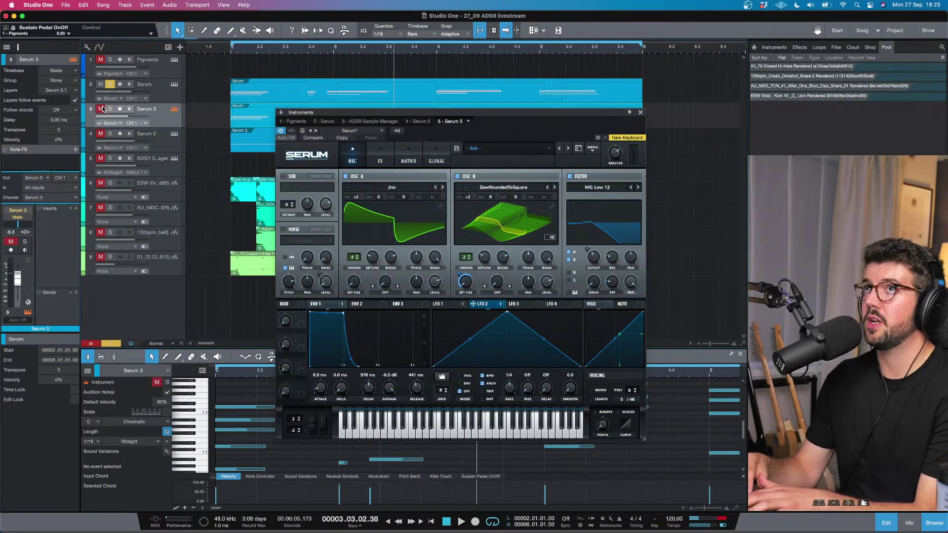
Step: Clear the Serum solo and play the full mix with Serum 3 active from bar 2
left_click(110, 85)
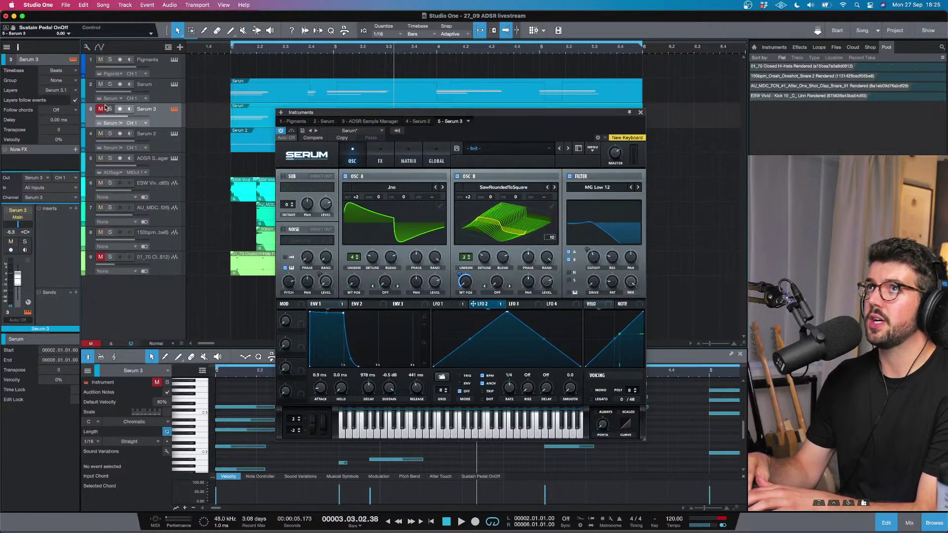
left_click(225, 52)
key("space")
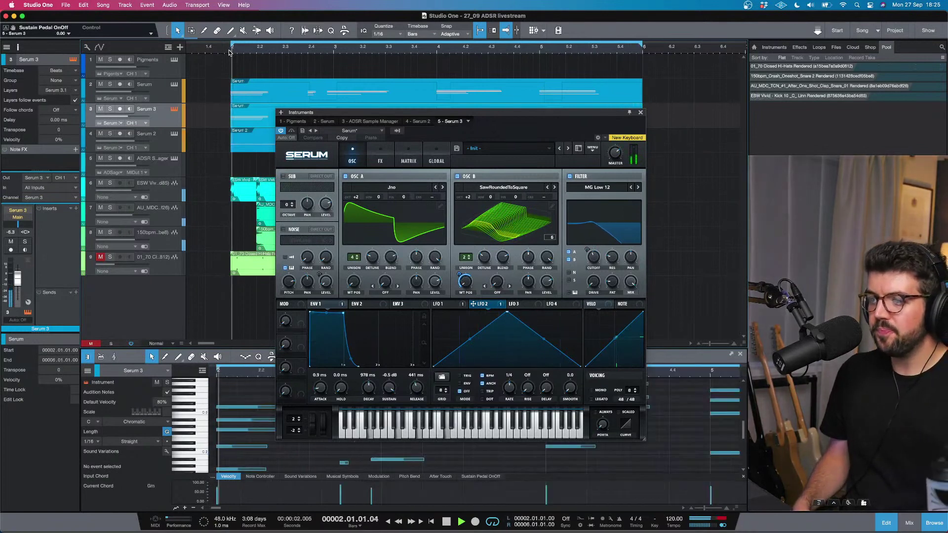
key("space")
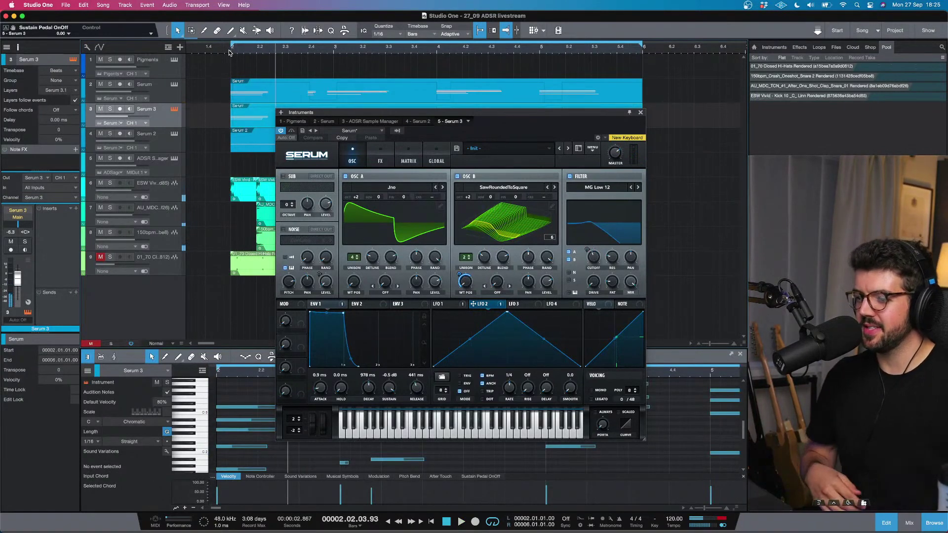
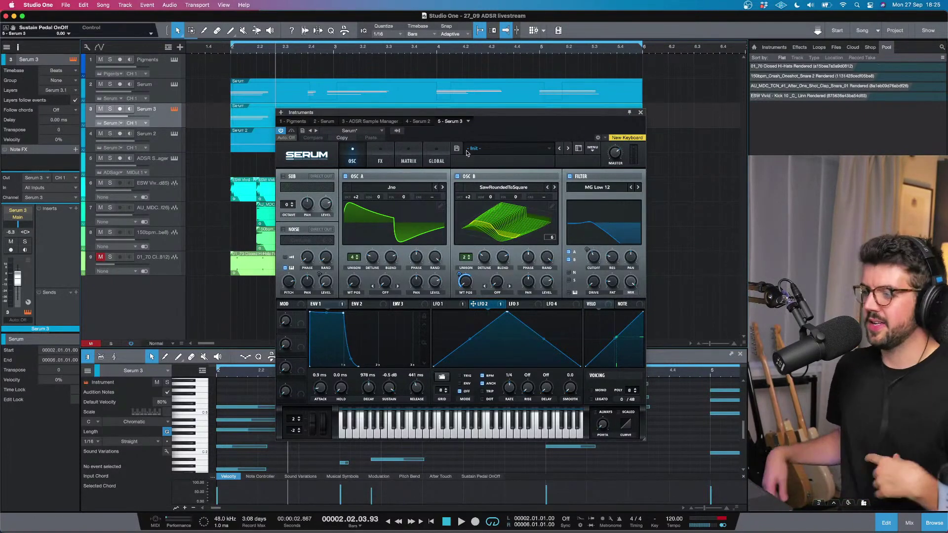
Step: Close the instrument window, duplicate the Serum 3 track completely with its own instrument, and return the playhead to bar 2
left_click(640, 113)
key("r")
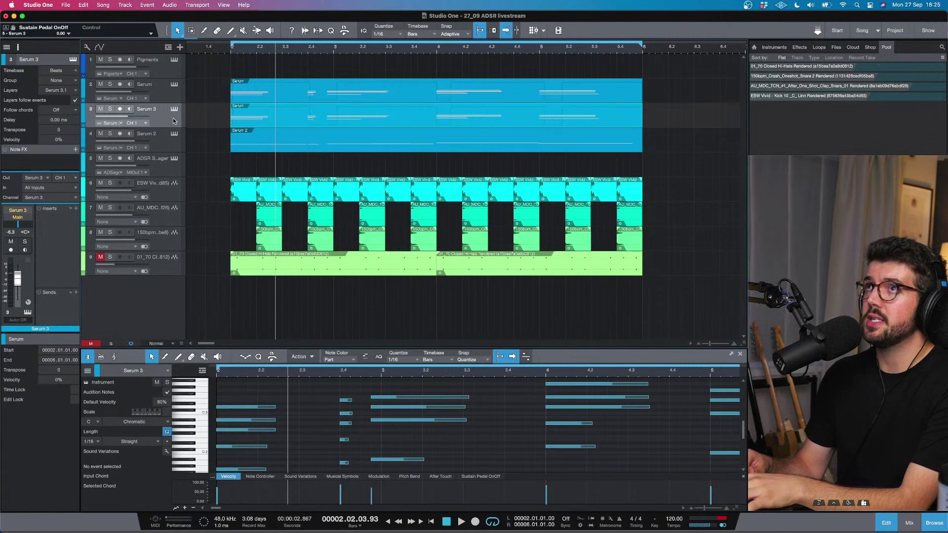
right_click(174, 121)
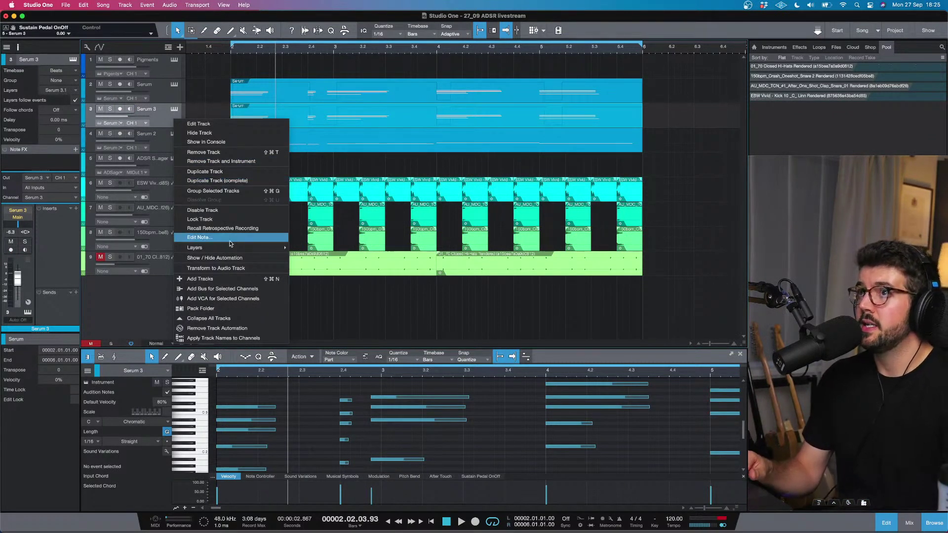
left_click(227, 182)
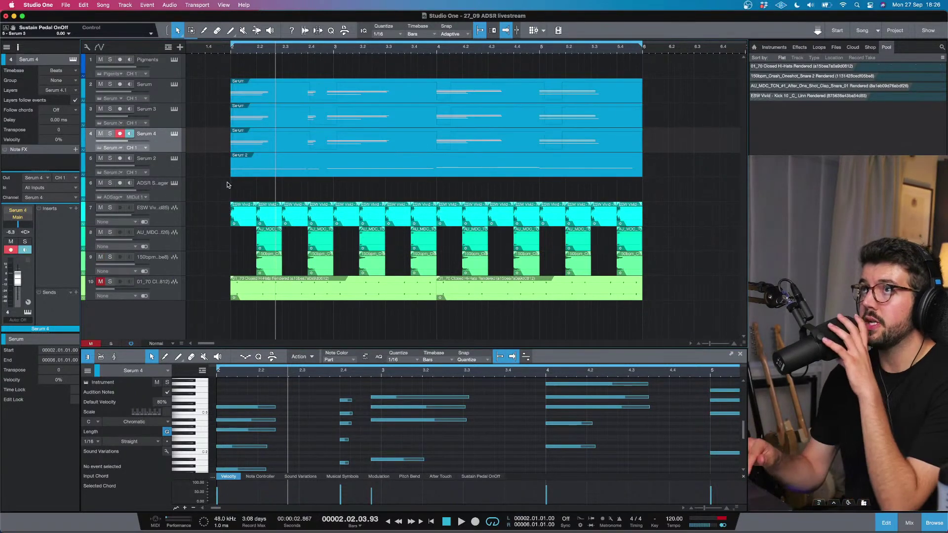
left_click(229, 52)
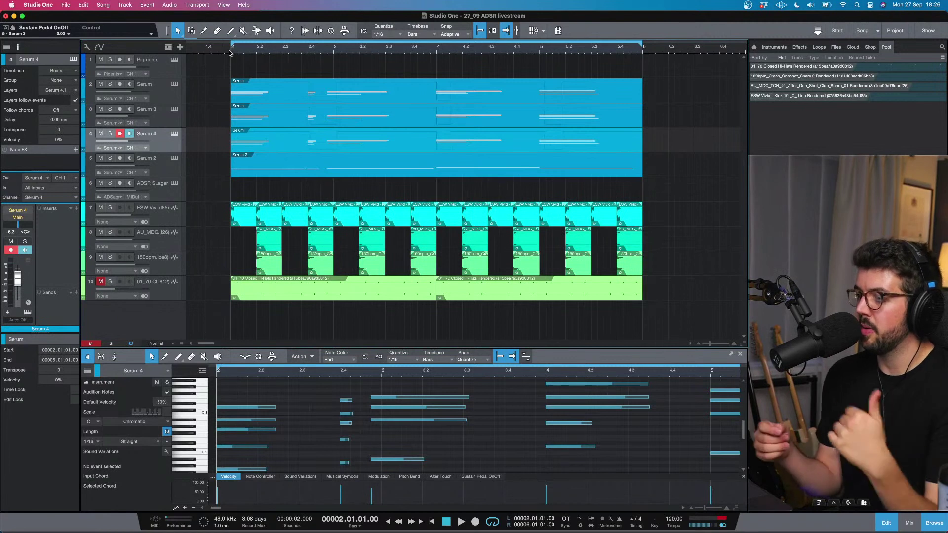
Step: Delete the chord part on the Serum 4 track and undo the deletion
key("Delete")
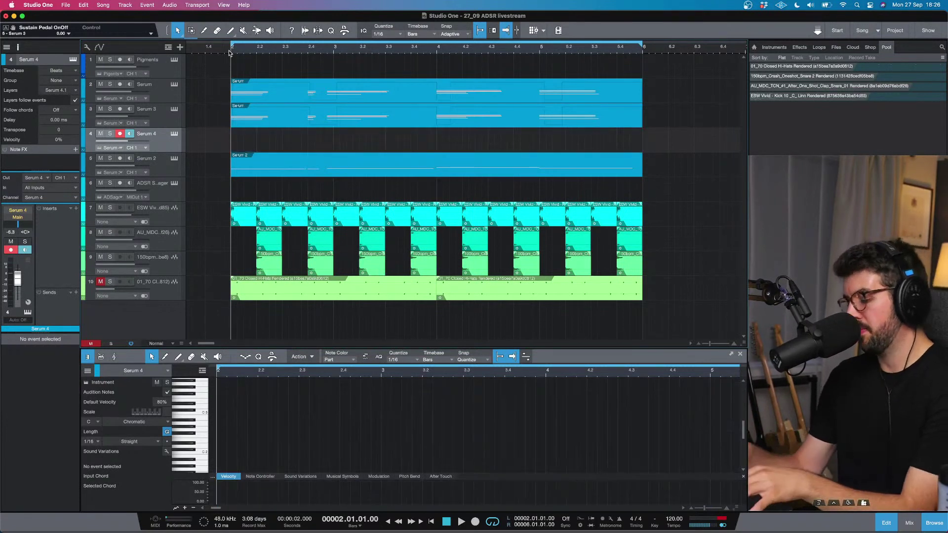
key("super+z")
Step: Solo the Serum 4 track, open its instrument, and initialize the Serum preset
left_click(109, 133)
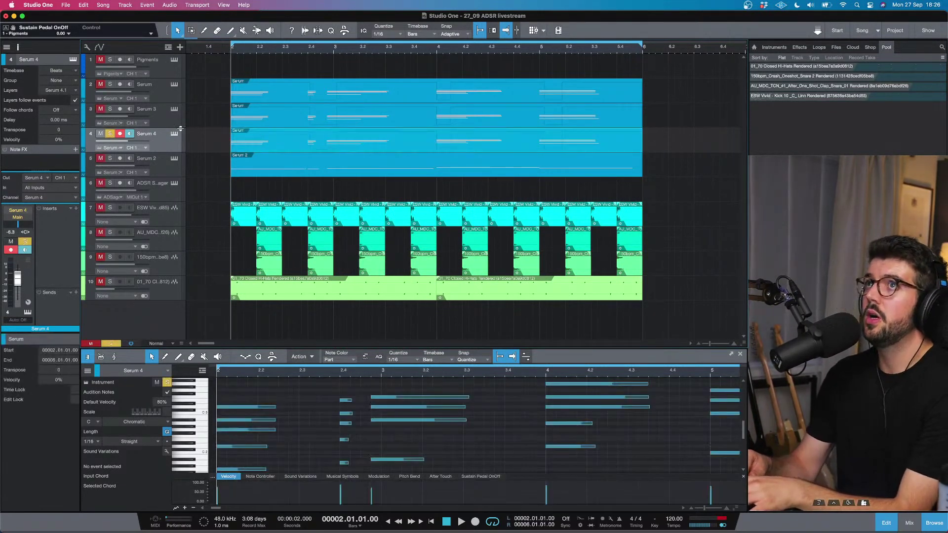
left_click(175, 133)
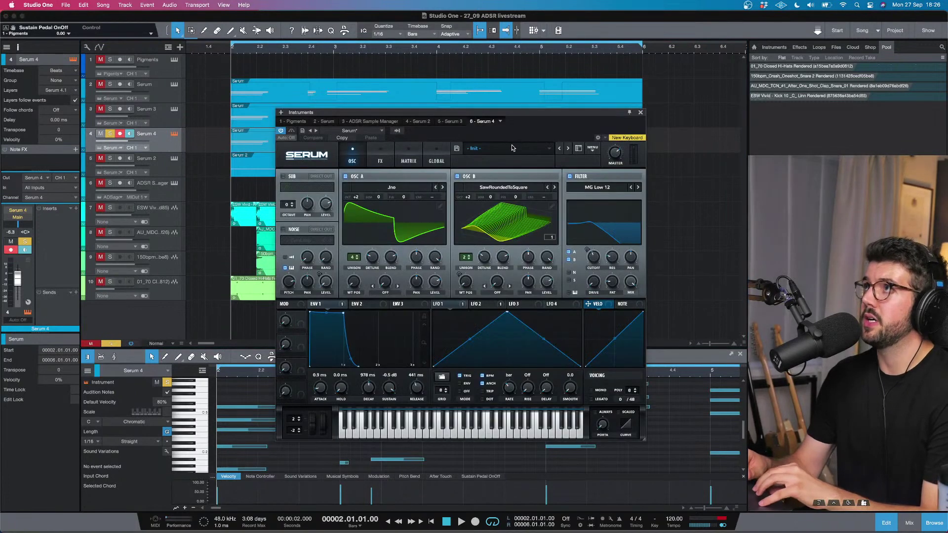
left_click(594, 149)
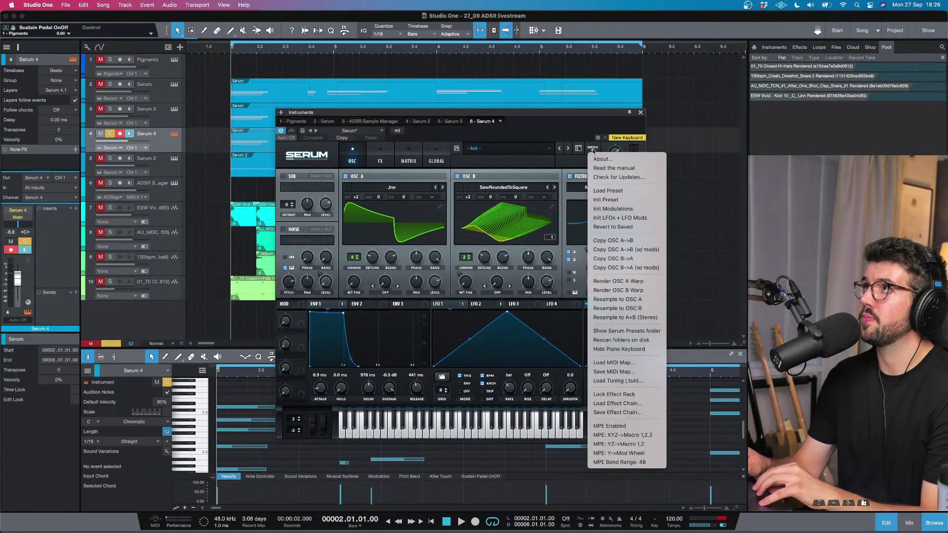
left_click(623, 208)
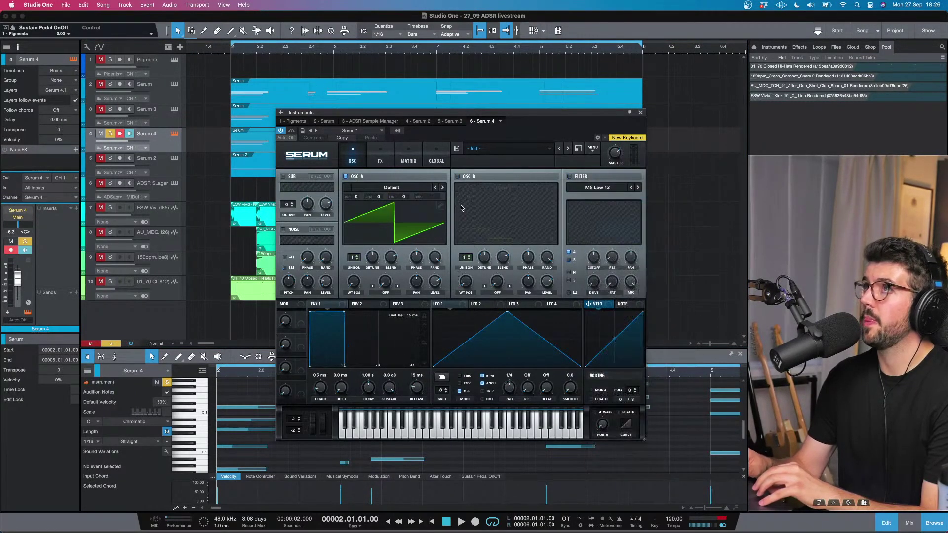
Step: Load the Analog wavetable Basic Shapes into oscillator A of Serum 4
left_click(418, 188)
mouse_move(410, 195)
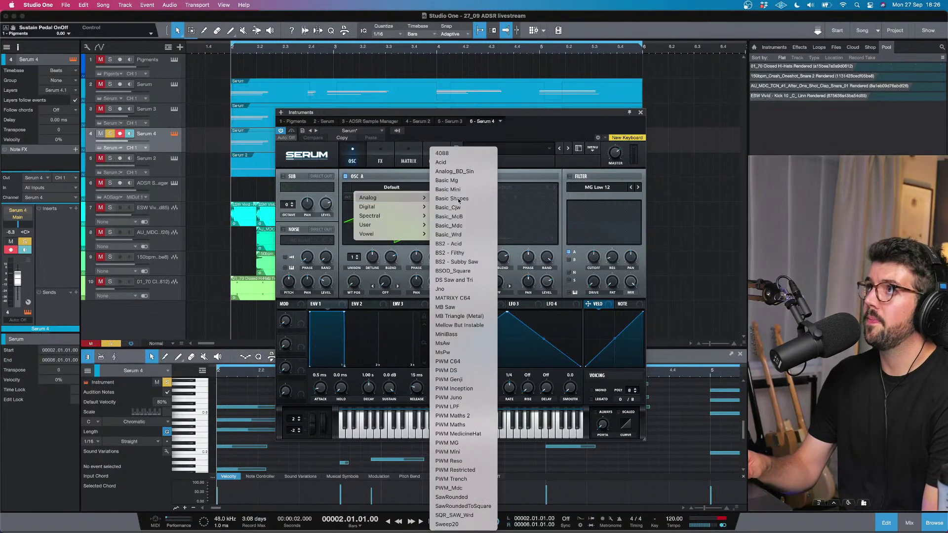
left_click(444, 200)
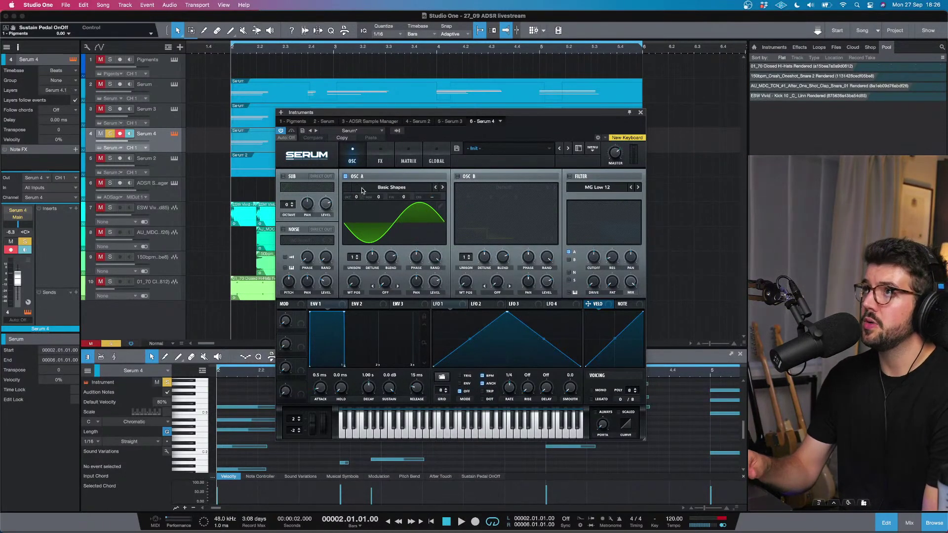
Step: Raise Serum 4's oscillator A by one octave, enable oscillator B, and load the Analog wavetable Basic Shapes into it
left_click_drag(355, 188, 353, 184)
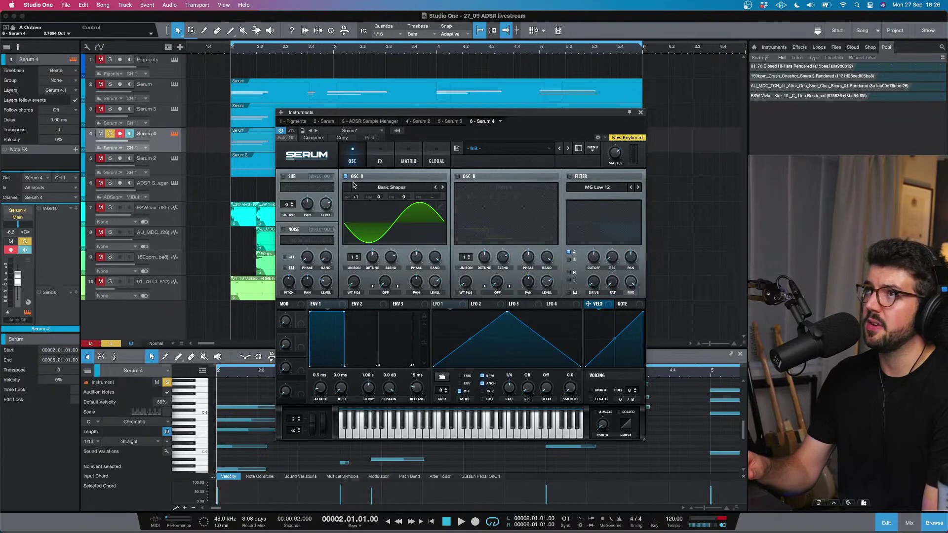
key("space")
left_click(457, 176)
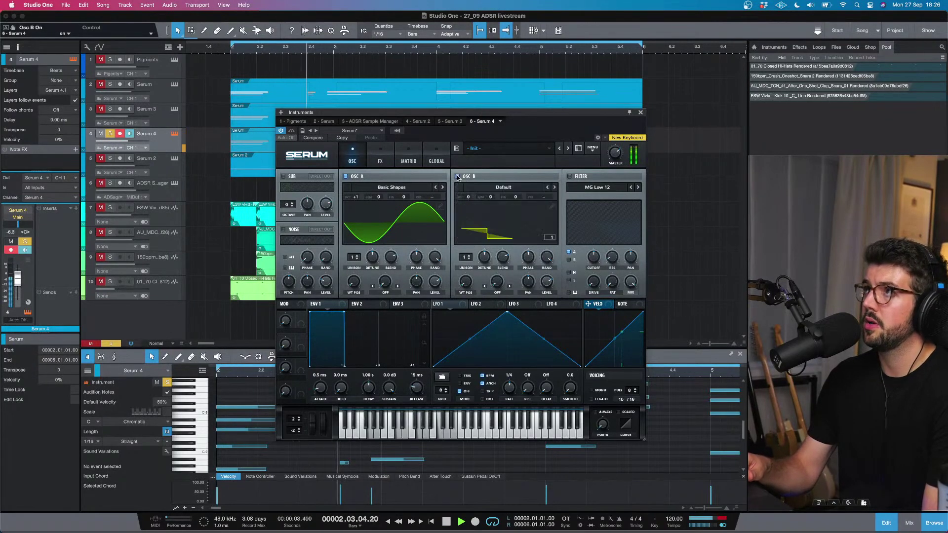
left_click(540, 191)
mouse_move(533, 197)
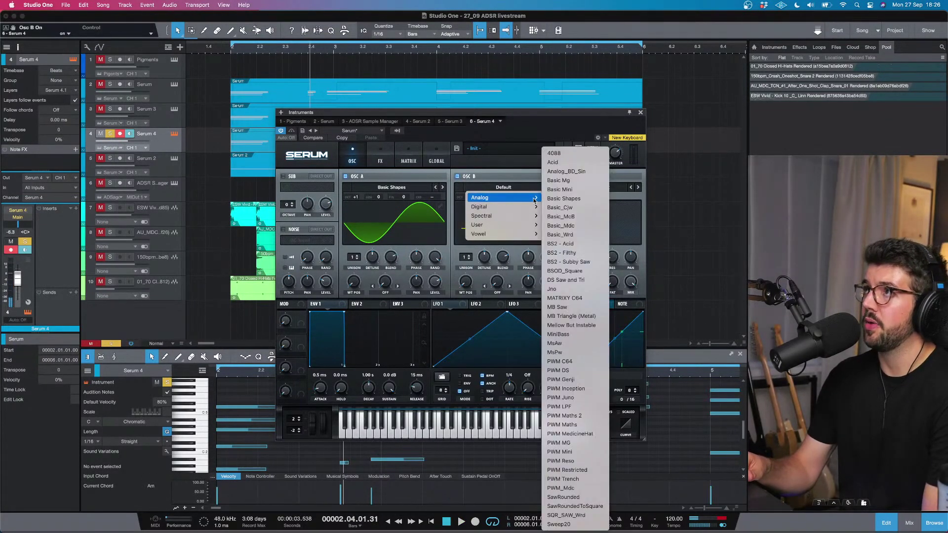
left_click(568, 199)
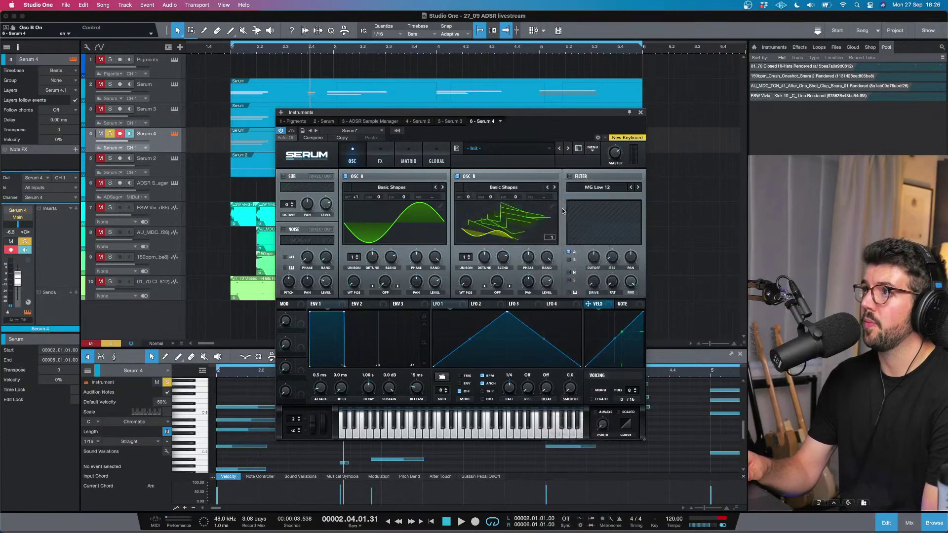
Step: Give oscillator B two unison voices with reduced detune, raise it one octave, and lower the Env 1 sustain to -11.6 dB
left_click_drag(466, 257, 484, 255)
left_click_drag(468, 197, 467, 188)
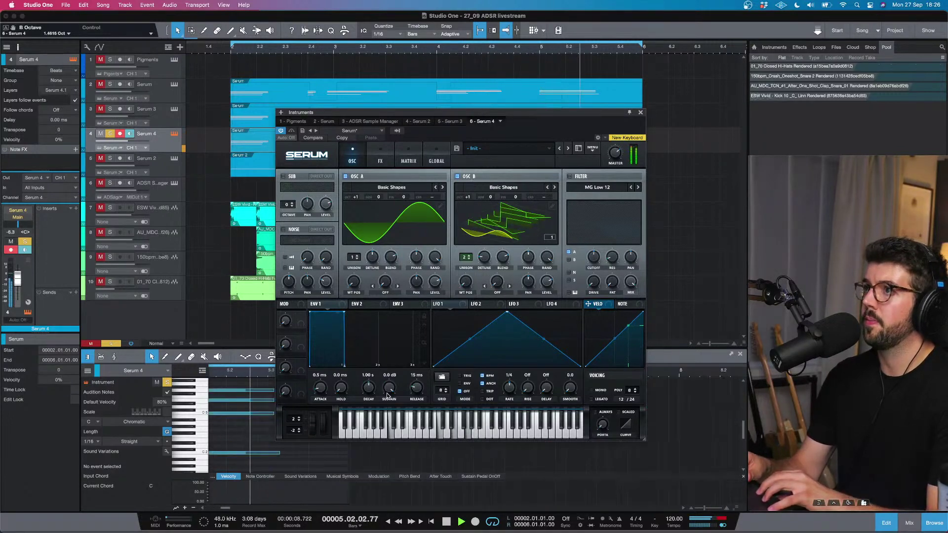
left_click_drag(393, 390, 392, 402)
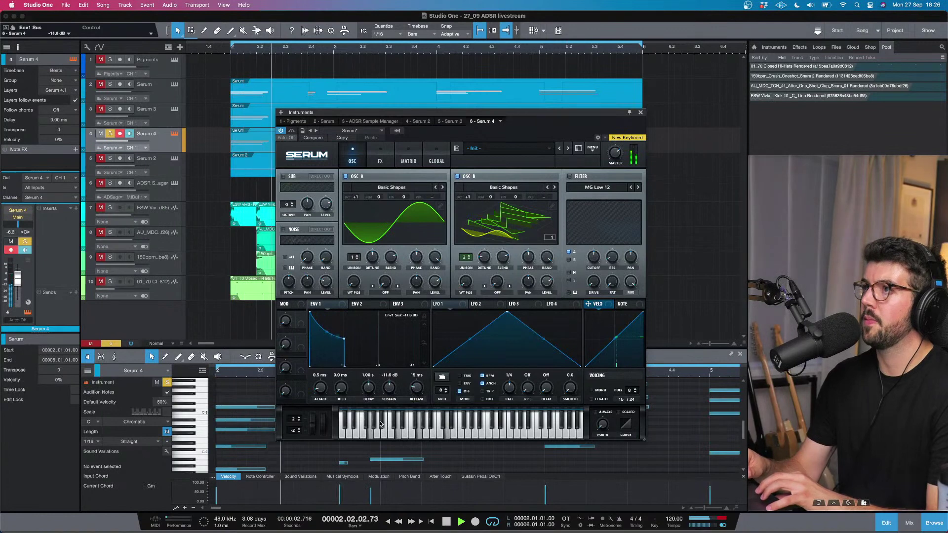
key("space")
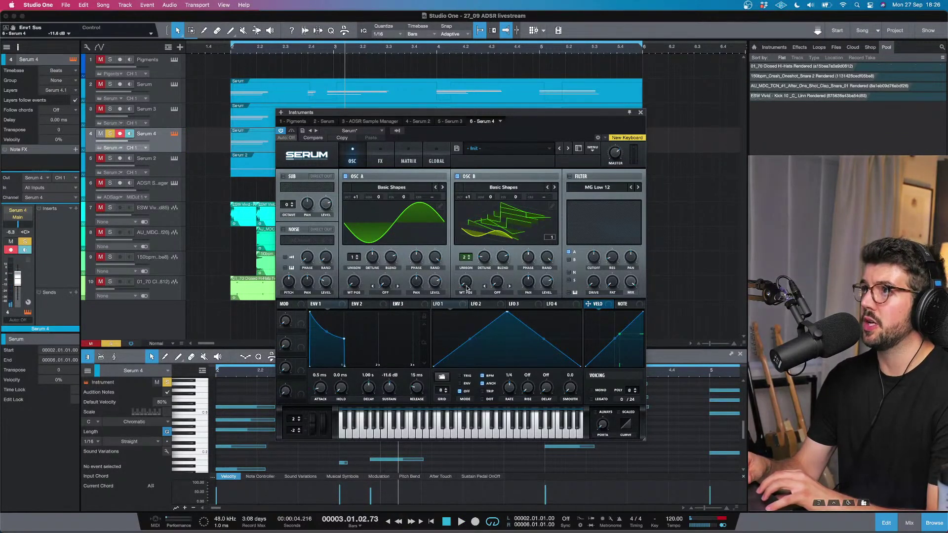
key("space")
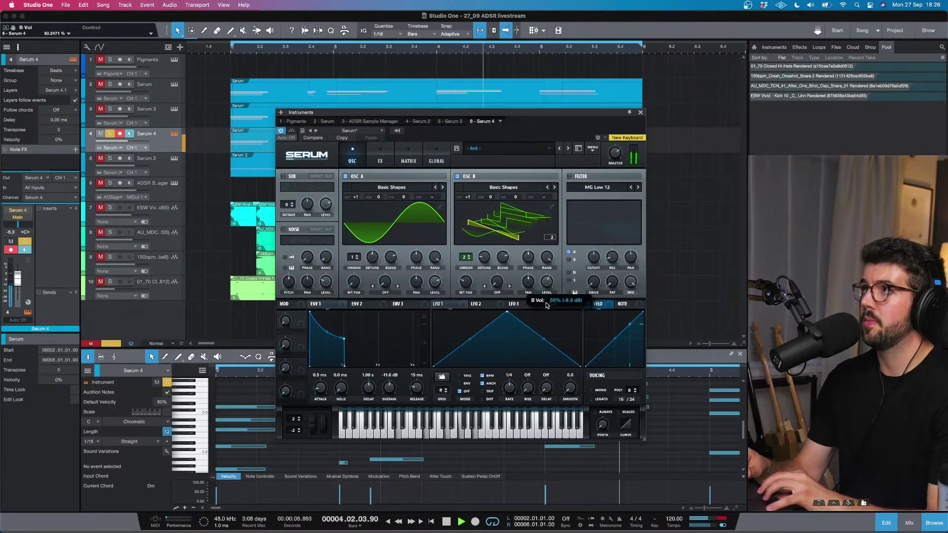
Step: Enable the MG Low 12 filter, route oscillator B through it alongside oscillator A, and raise the cutoff
left_click(569, 260)
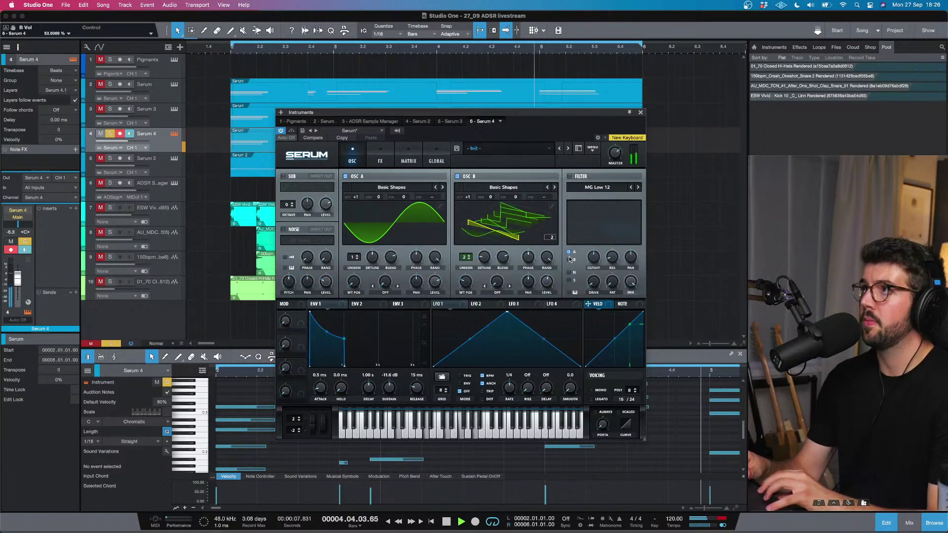
left_click(569, 176)
left_click_drag(599, 259, 602, 234)
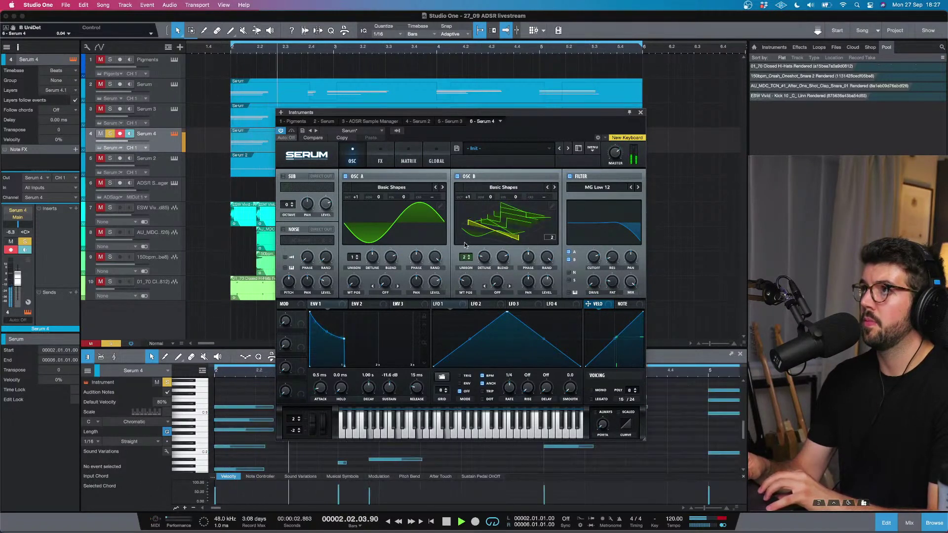
Step: Set oscillator B to 4 unison voices, 0.07 detune and wavetable position 4, and Env 1 to 23 ms decay and -3.9 dB sustain
left_click_drag(466, 256, 489, 251)
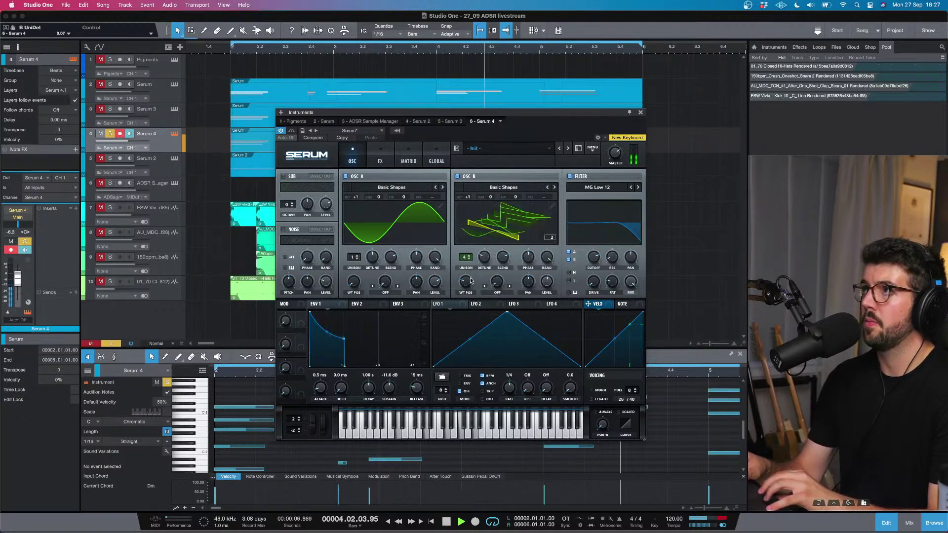
left_click_drag(466, 284, 465, 255)
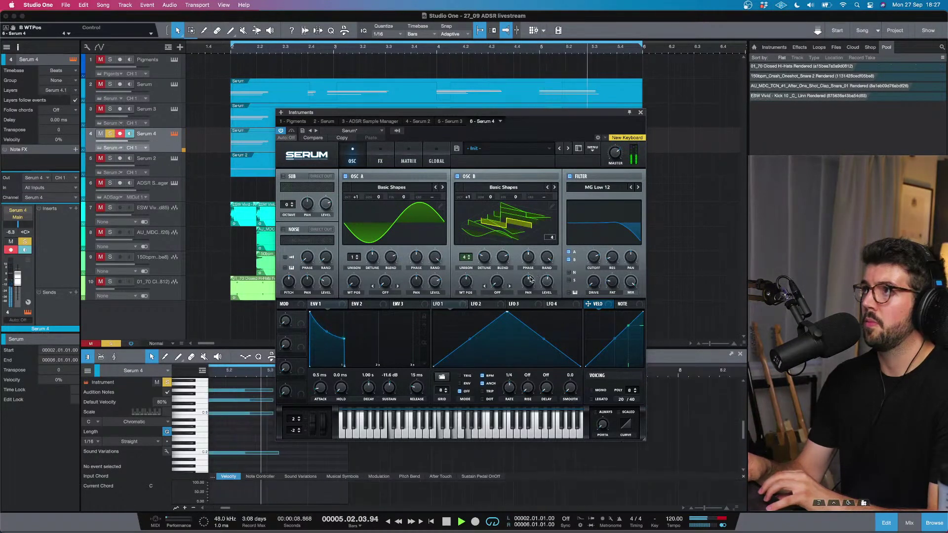
mouse_move(368, 388)
left_mouse_down()
mouse_move(388, 399)
mouse_move(369, 376)
mouse_move(388, 396)
mouse_move(388, 388)
mouse_move(364, 398)
left_mouse_up()
key("space")
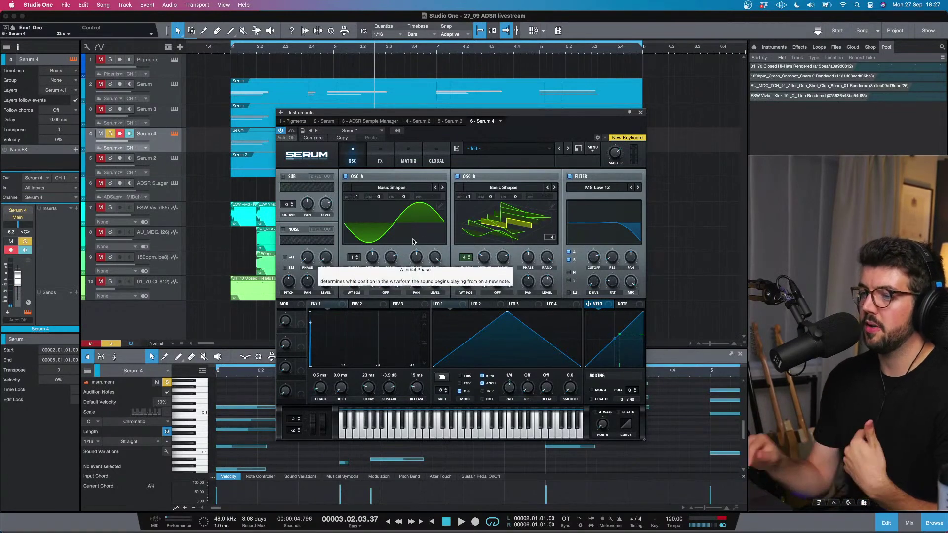
Step: Add a chorus and a multiband compressor to Serum 4's effects, and reduce the compressor's mix
left_click(381, 157)
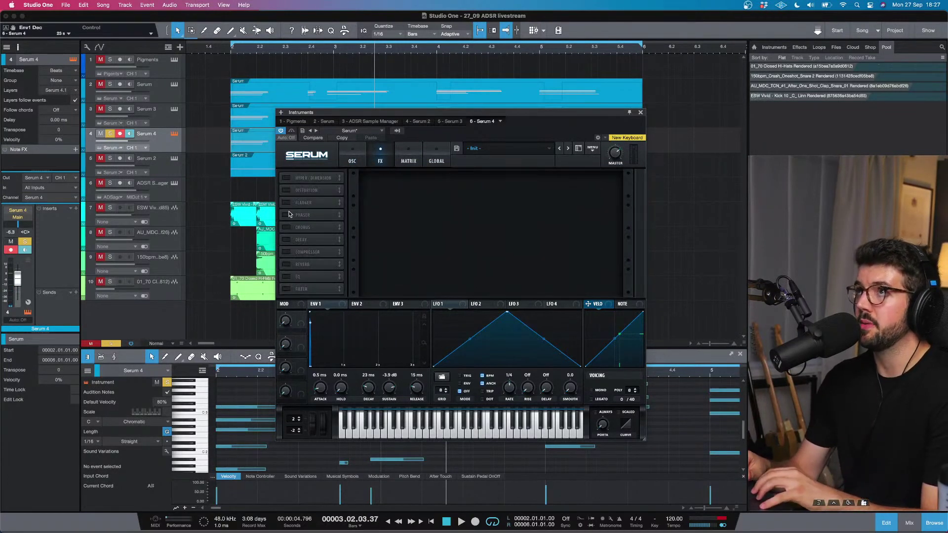
left_click(286, 227)
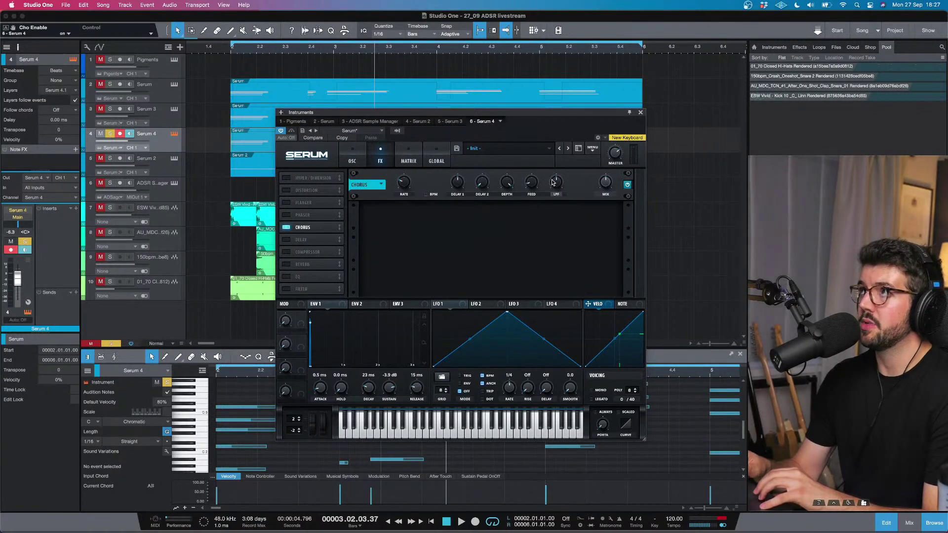
left_click(286, 252)
left_click(527, 227)
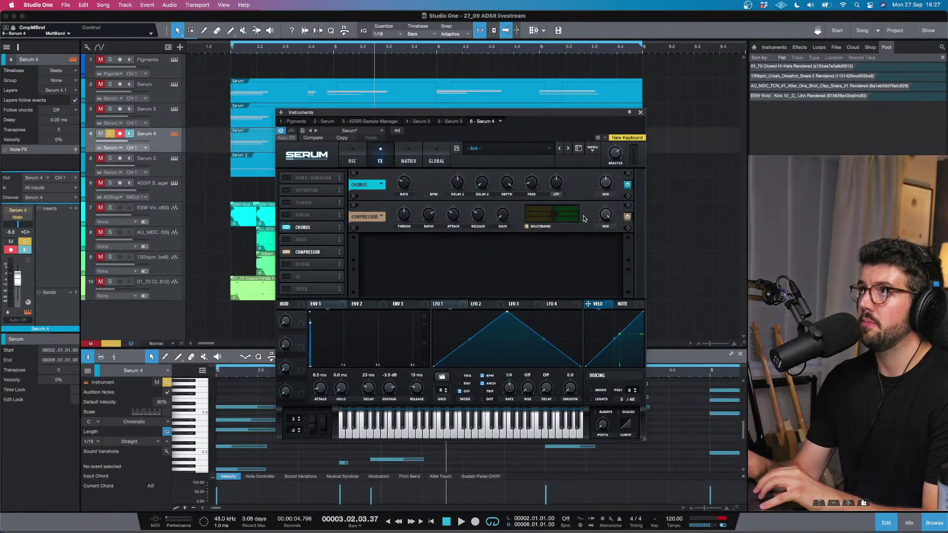
left_click_drag(596, 257, 591, 268)
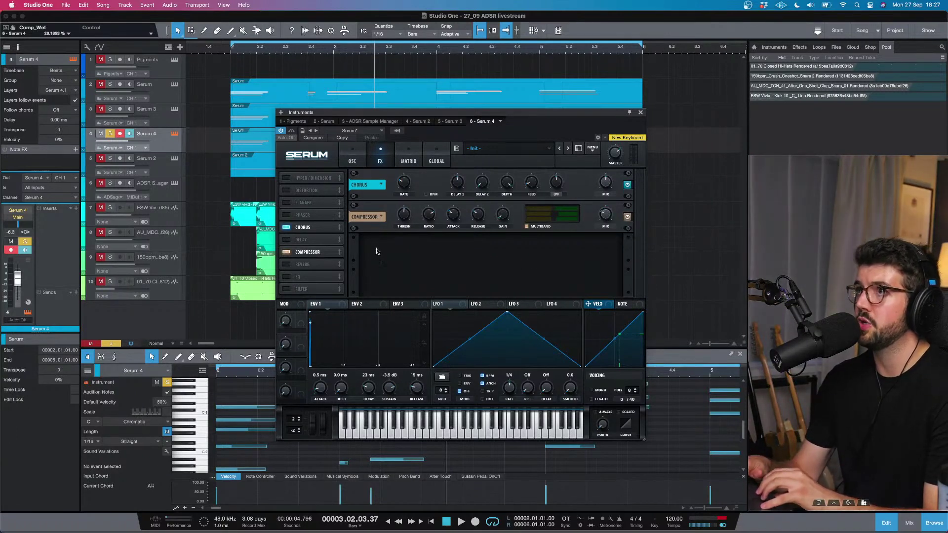
Step: Add a ping-pong delay with a 1/8 triplet time on the left channel and 1/8 on the right
left_click(286, 240)
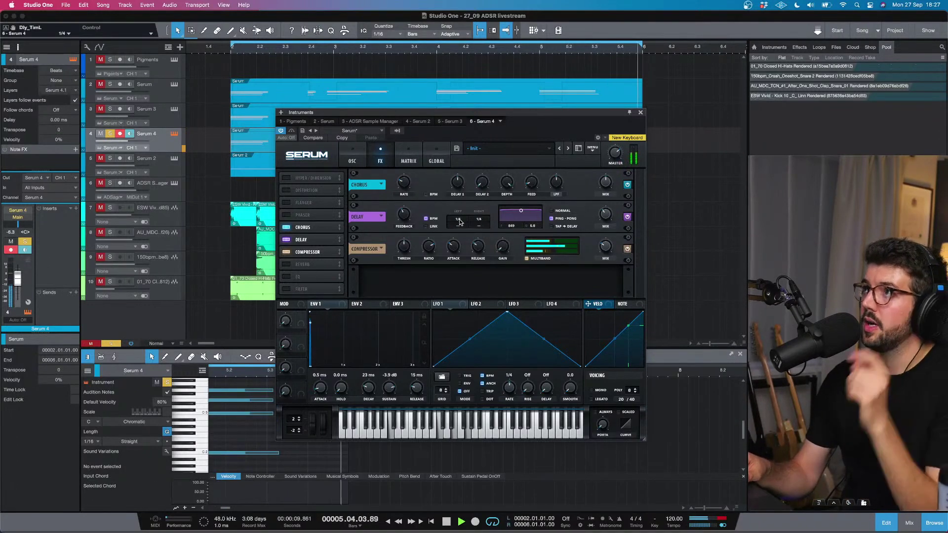
left_click_drag(459, 222, 466, 214)
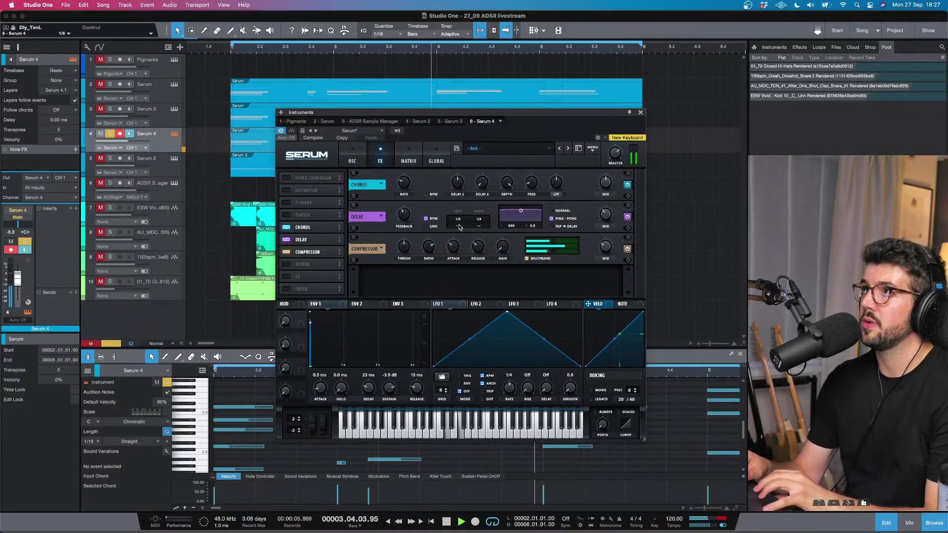
left_click_drag(464, 223, 469, 211)
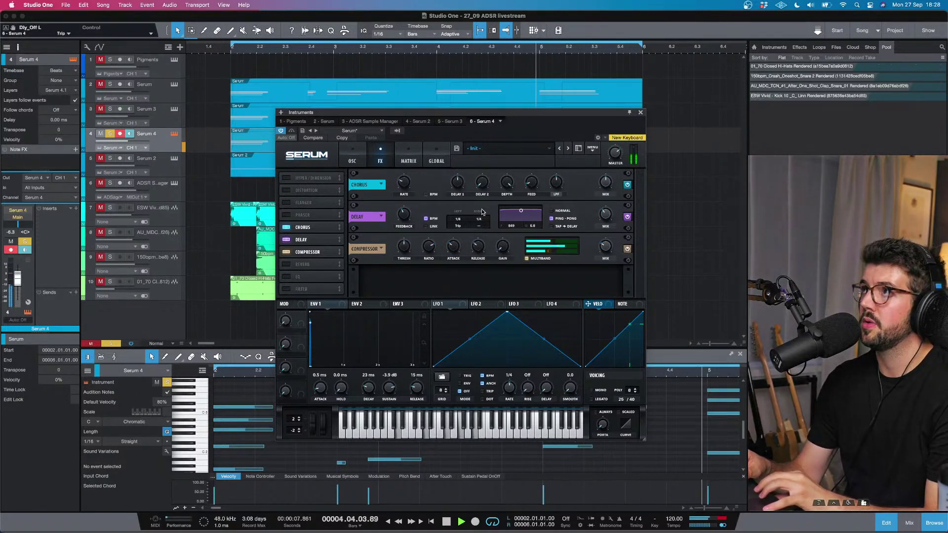
left_click_drag(482, 221, 483, 278)
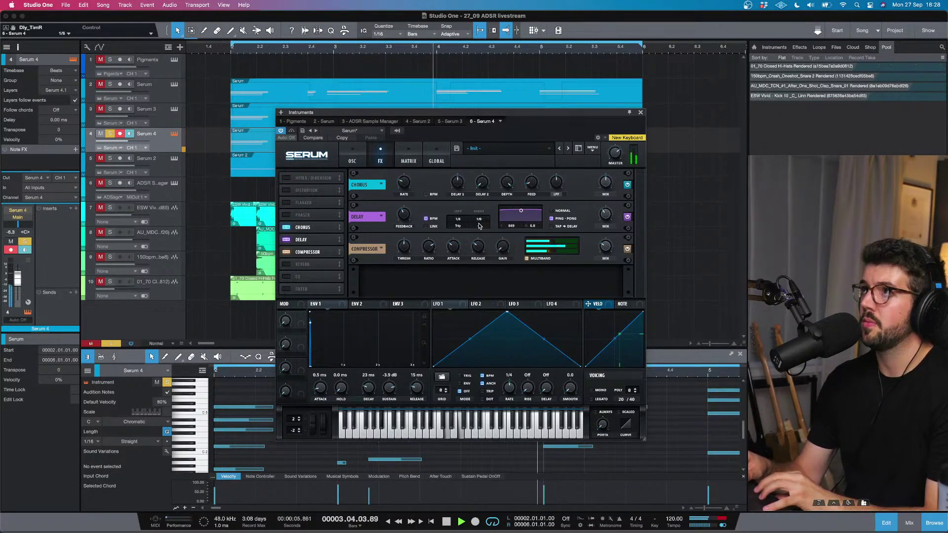
key("space")
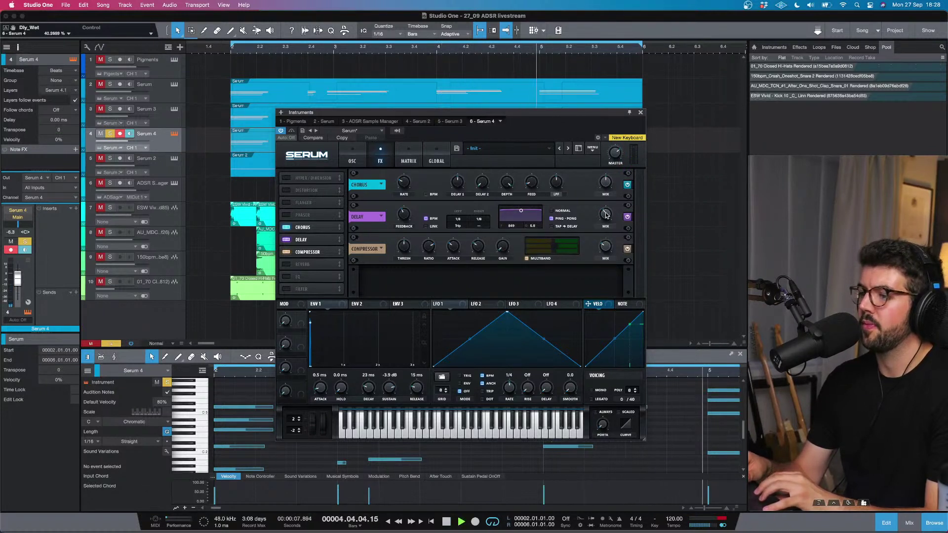
Step: Set the delay to about 40% mix, 607 Hz filter and about 29% feedback, and raise the compressor mix to about 43%
left_click_drag(607, 220, 607, 231)
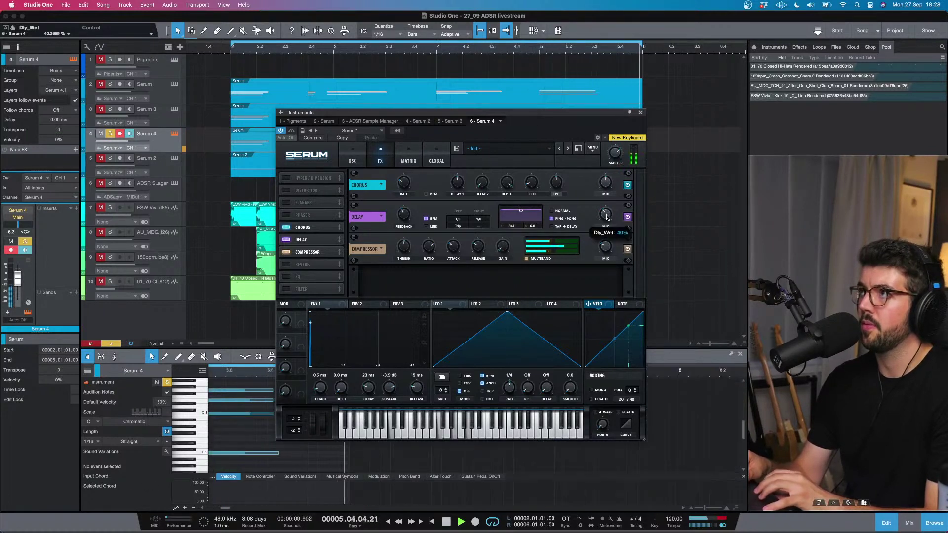
mouse_move(517, 215)
left_mouse_down()
mouse_move(542, 210)
mouse_move(522, 230)
left_mouse_up()
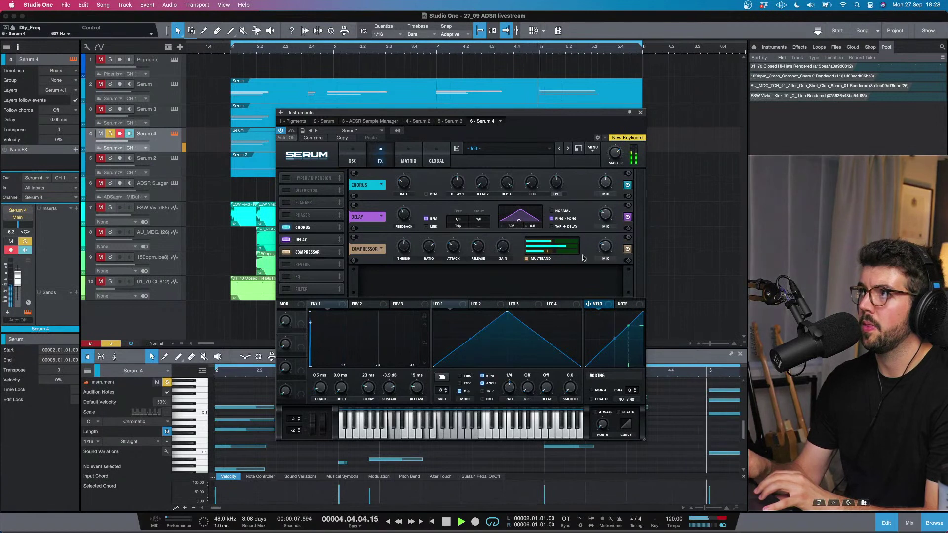
left_click_drag(609, 238, 608, 233)
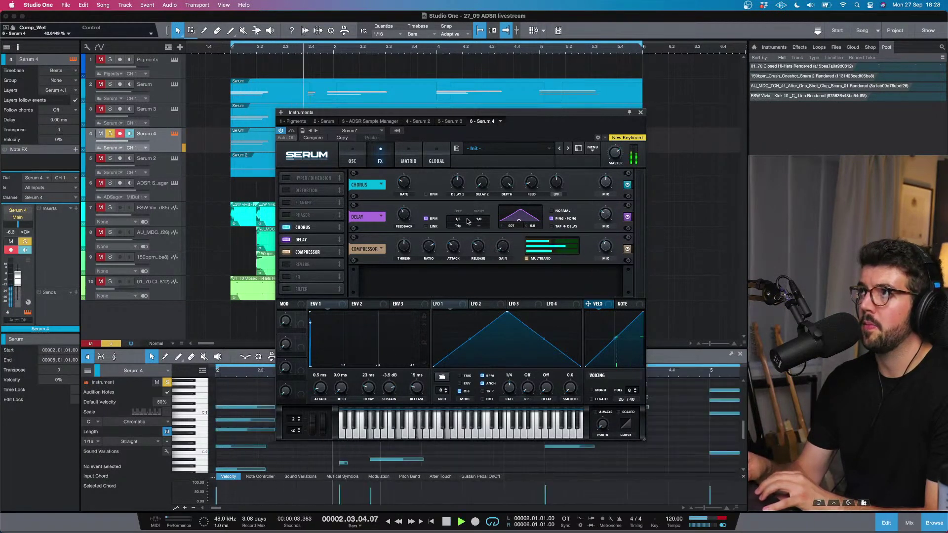
left_click_drag(402, 228, 403, 229)
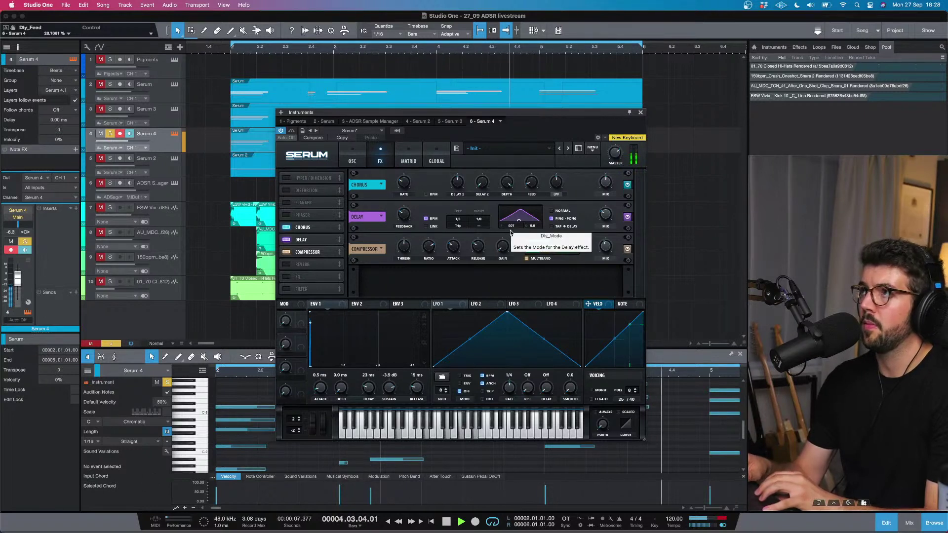
Step: Make both delay times dotted, and raise the compressor's high-band gain while lowering its mid-band gain to about 51%
left_click_drag(487, 226, 489, 219)
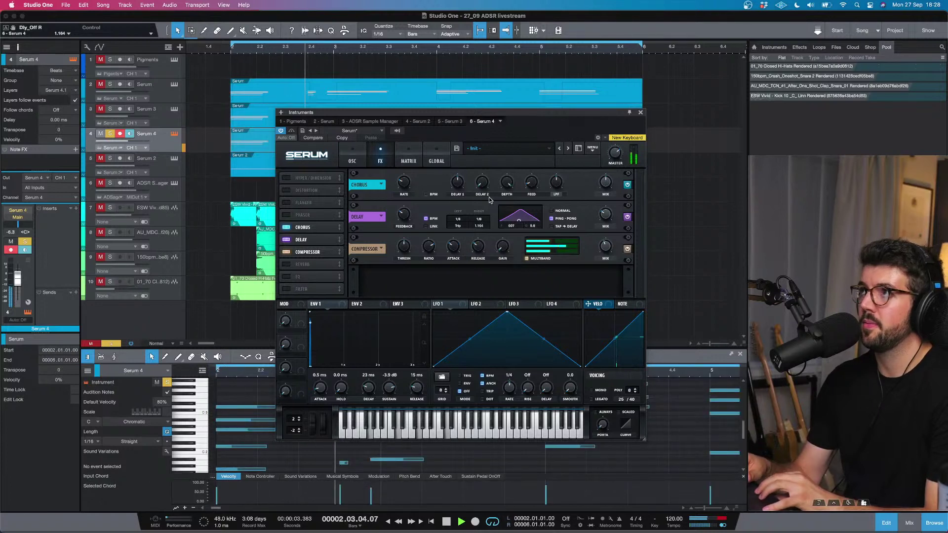
left_click_drag(482, 227, 497, 200)
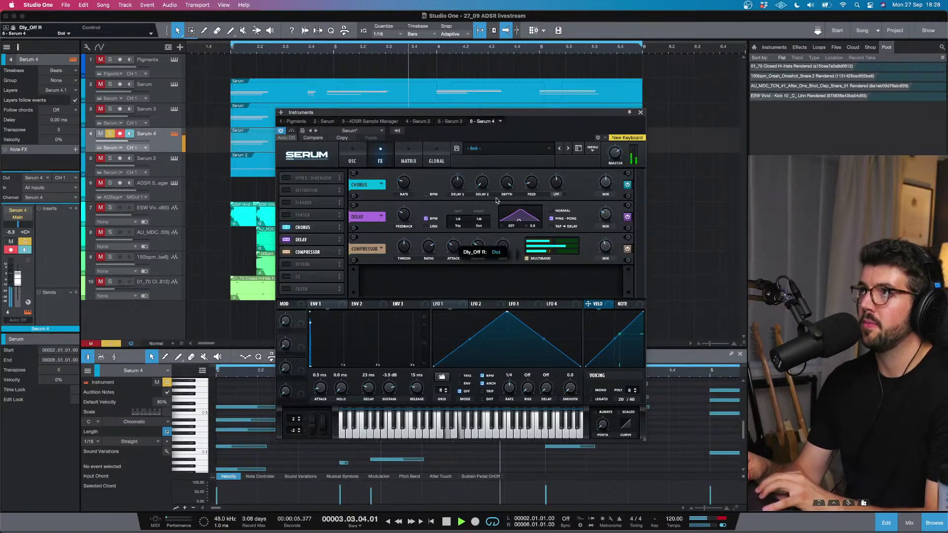
left_click_drag(459, 225, 466, 216)
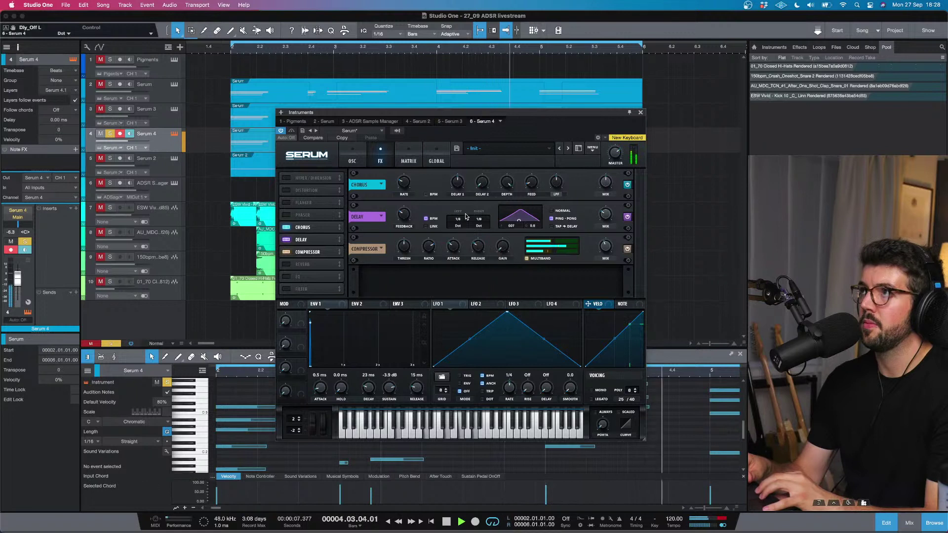
mouse_move(602, 222)
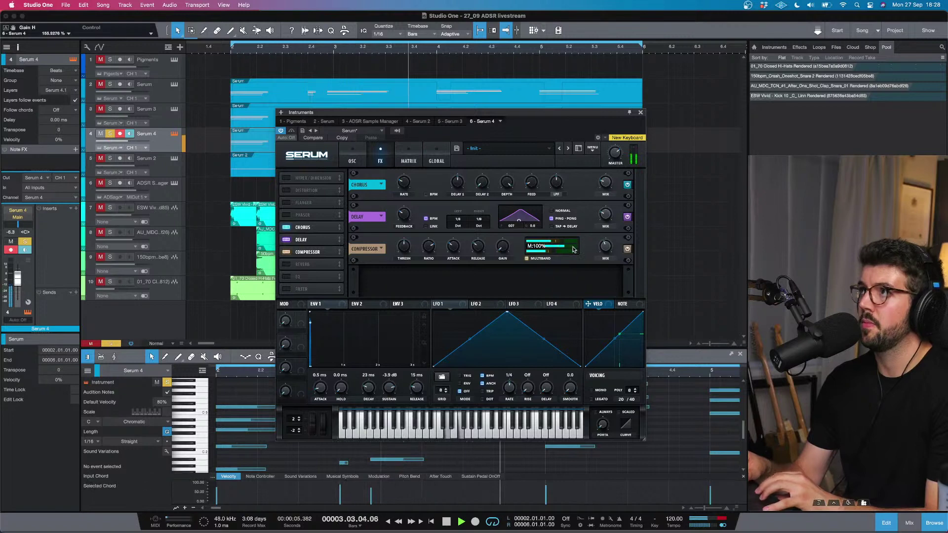
key("space")
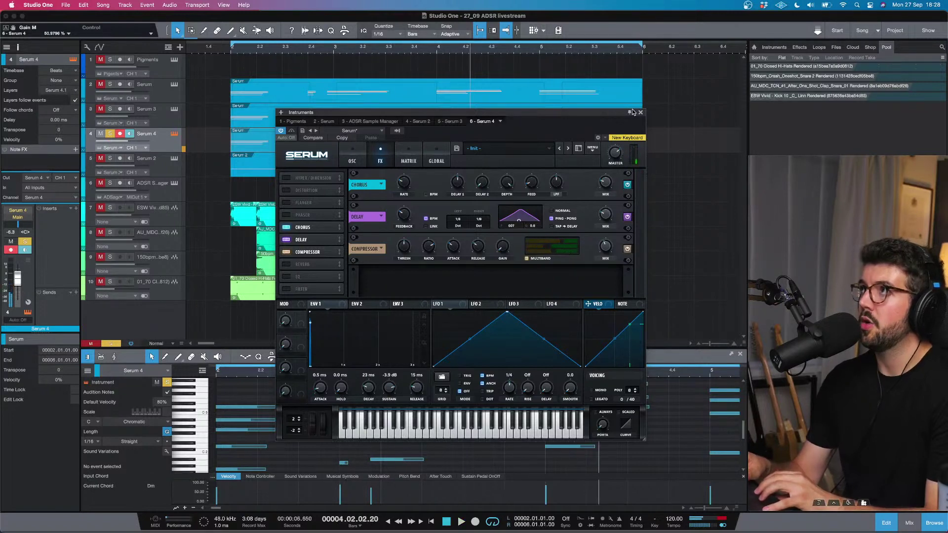
Step: Return to the oscillator page, open and dismiss the LFO shape presets, and close the Serum 4 instrument window
left_click(352, 156)
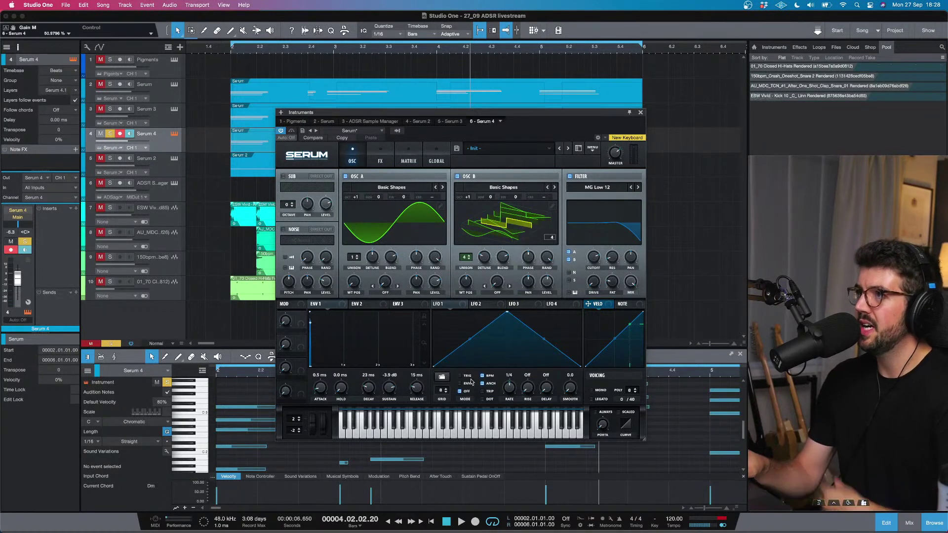
left_click(446, 379)
mouse_move(459, 379)
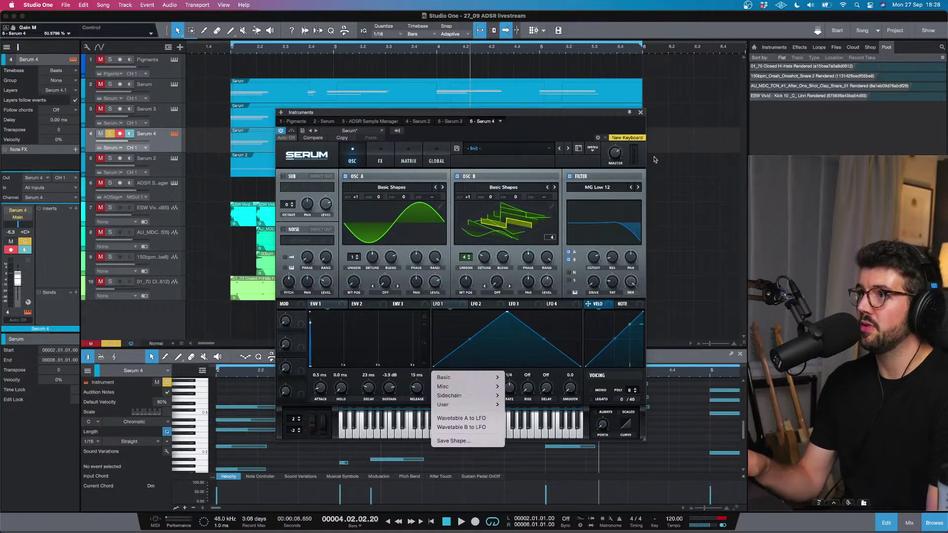
left_click(646, 112)
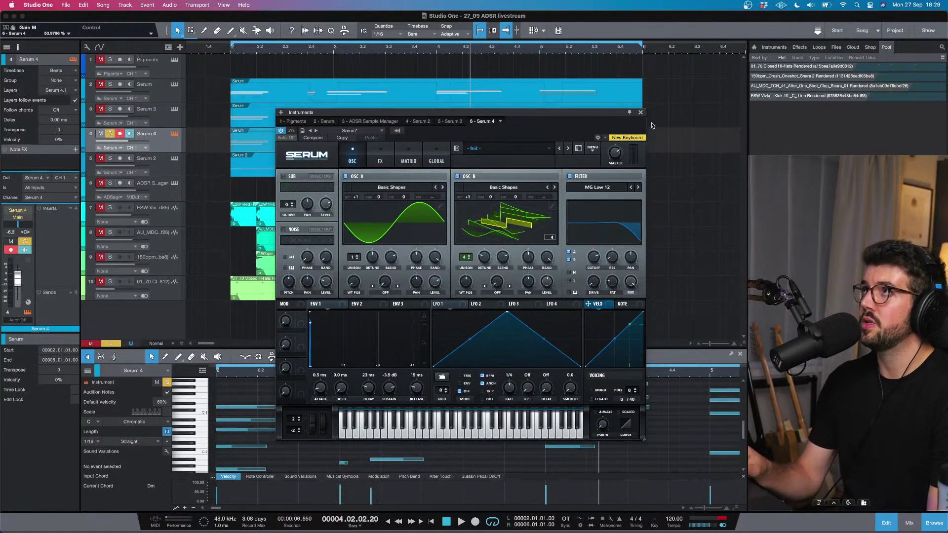
left_click(641, 112)
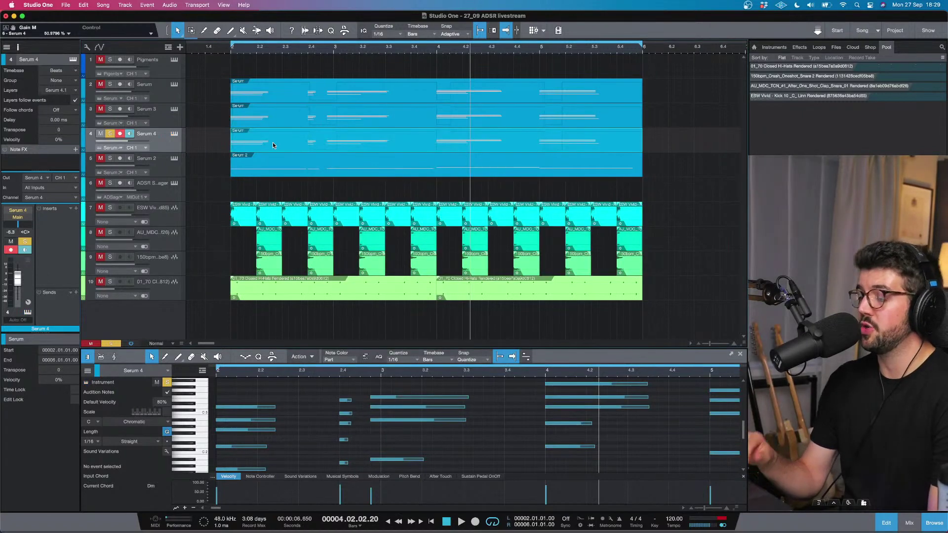
Step: Add an Arpeggiator note effect to the Serum 4 track and return the playhead to the start of bar 2
left_click(75, 150)
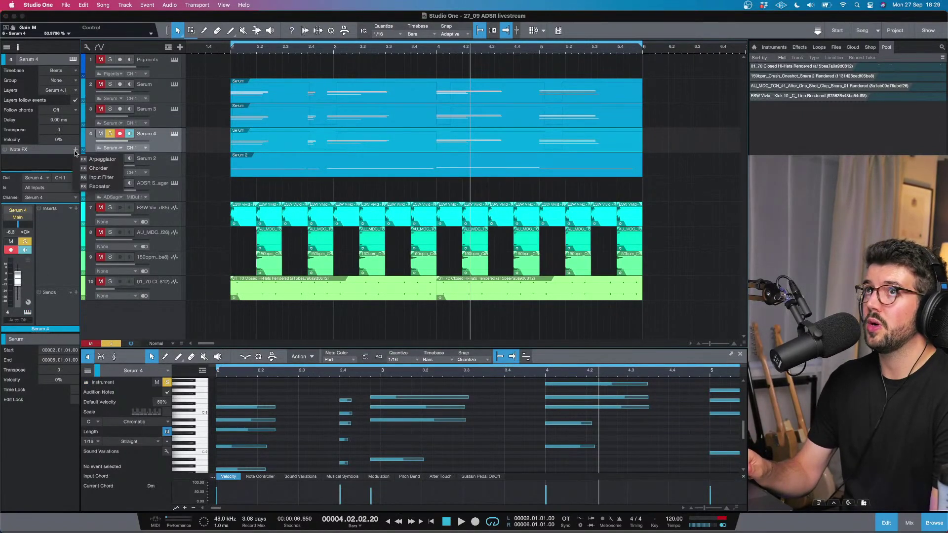
left_click(102, 159)
left_click(232, 51)
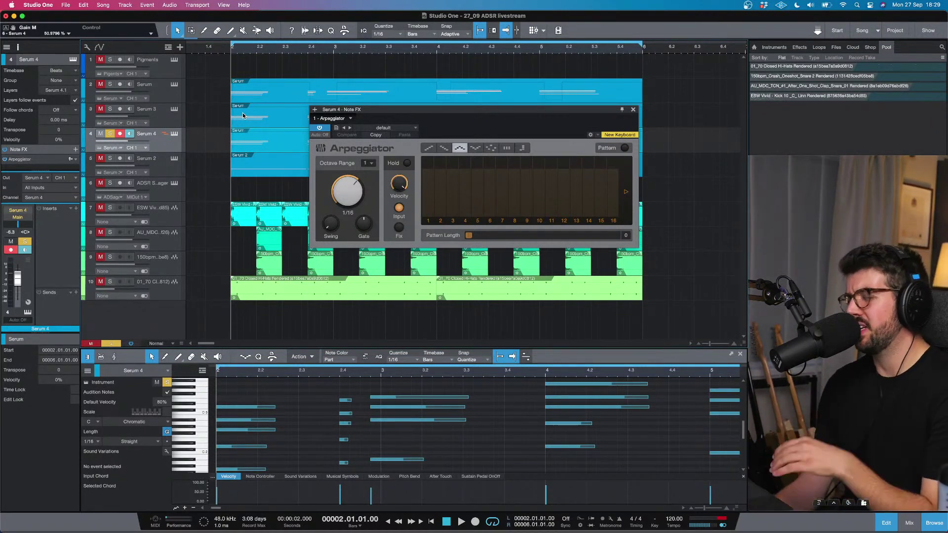
Step: Play the loop and set Serum 4's envelope 1 to a 96 ms decay and -26.7 dB sustain
key("space")
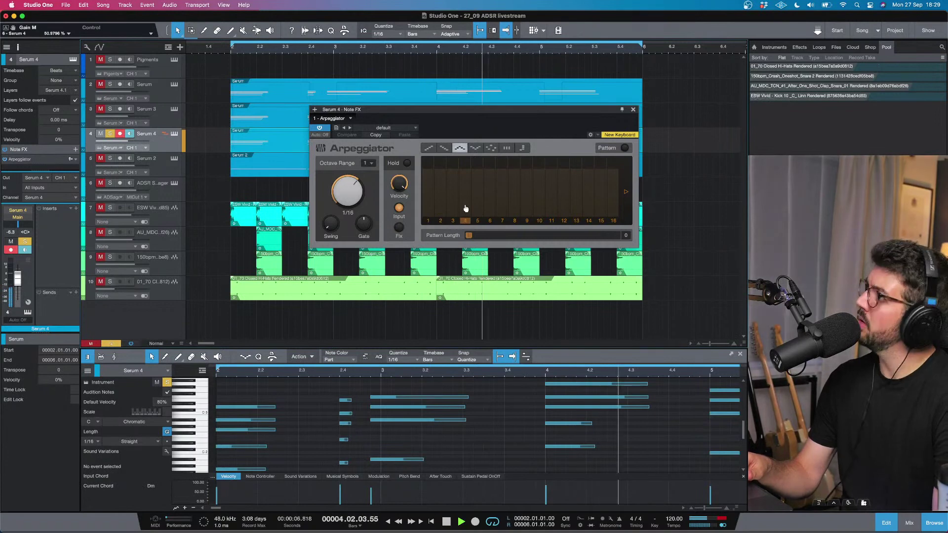
left_click(175, 134)
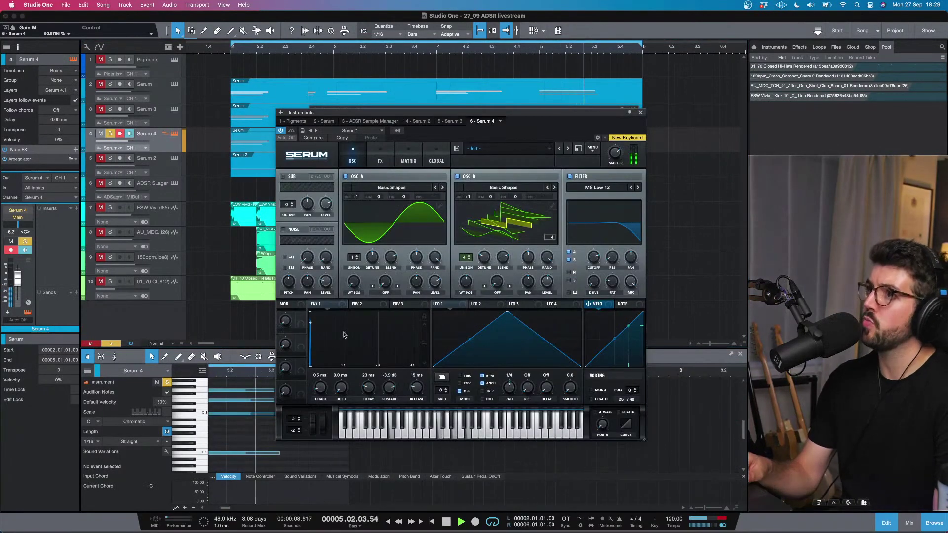
mouse_move(389, 388)
left_mouse_down()
mouse_move(383, 419)
mouse_move(371, 381)
mouse_move(386, 401)
mouse_move(365, 393)
mouse_move(386, 393)
left_mouse_up()
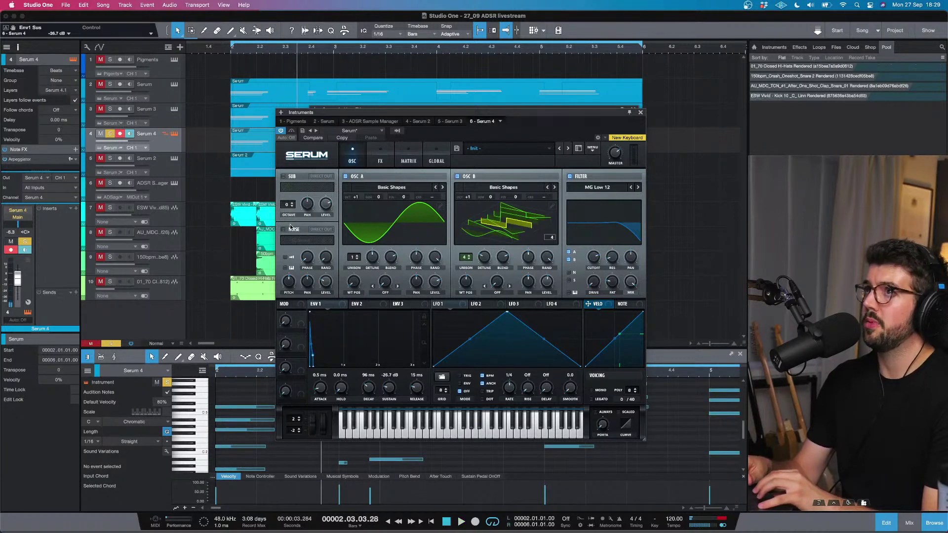
Step: Turn on Serum 4's noise oscillator with the Analog noise J106 Chorus, resume playback and make the noise one-shot
left_click(295, 242)
mouse_move(319, 269)
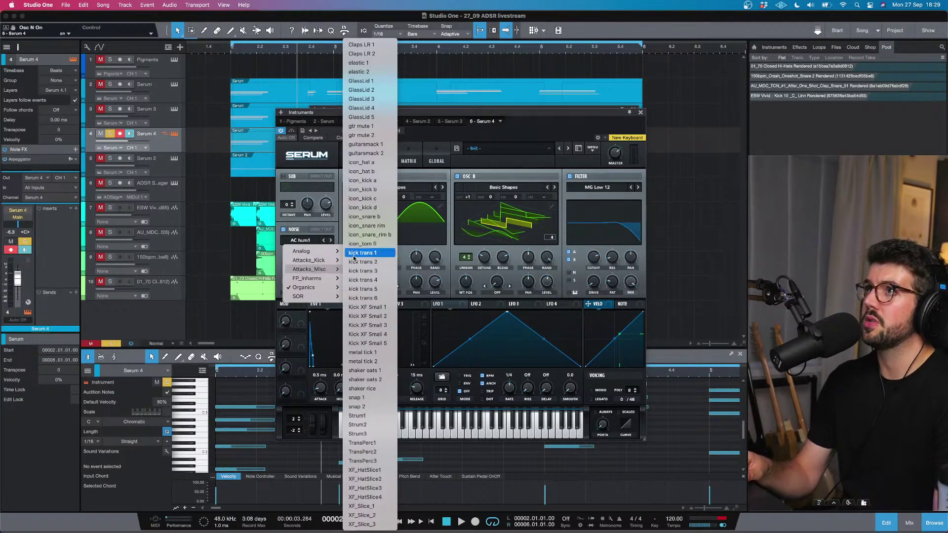
mouse_move(319, 253)
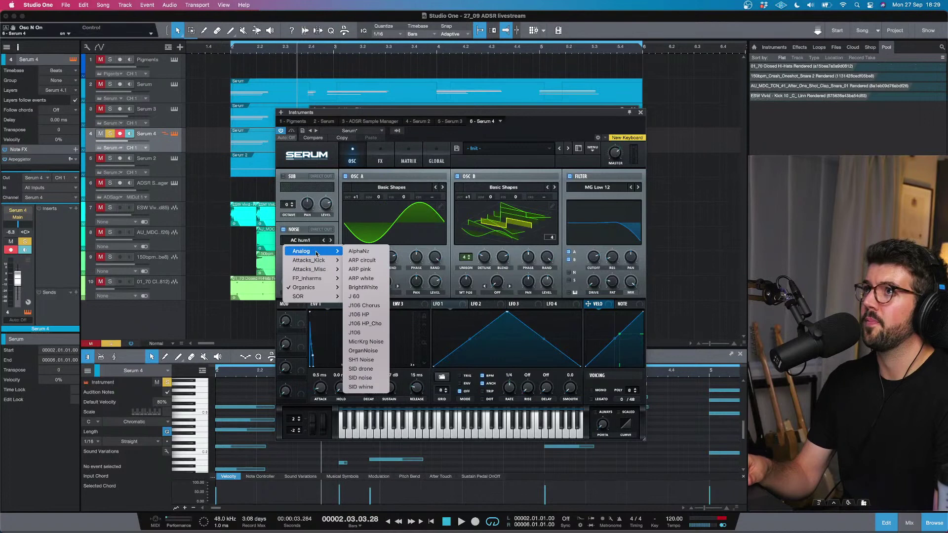
left_click(361, 307)
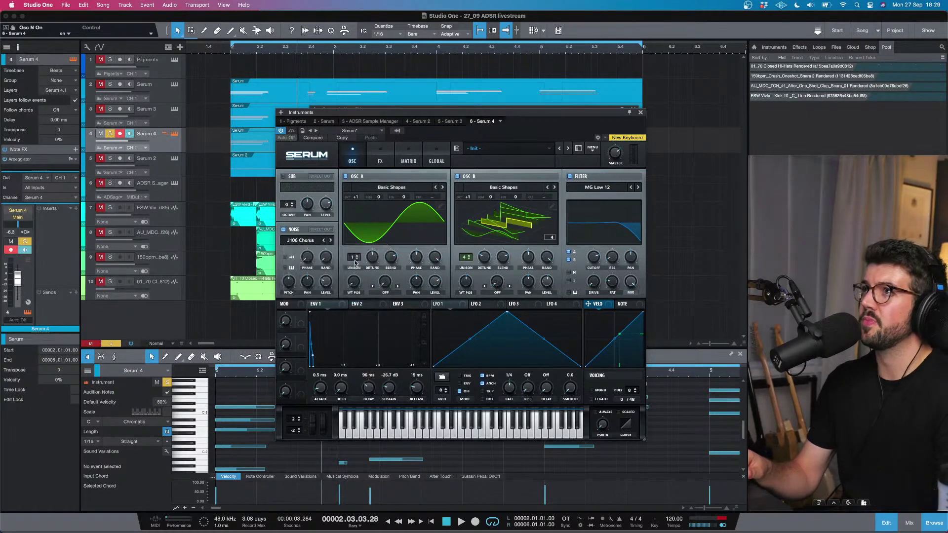
key("space")
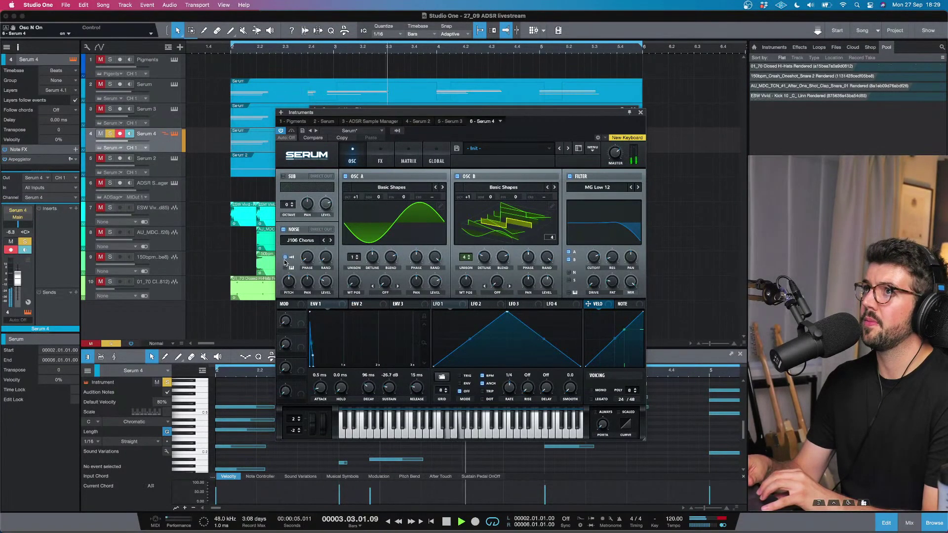
Step: Enable pitch tracking for the noise, set its level to about 34%, raise its pitch and switch to the J106 HP_Cho noise
left_click(331, 284)
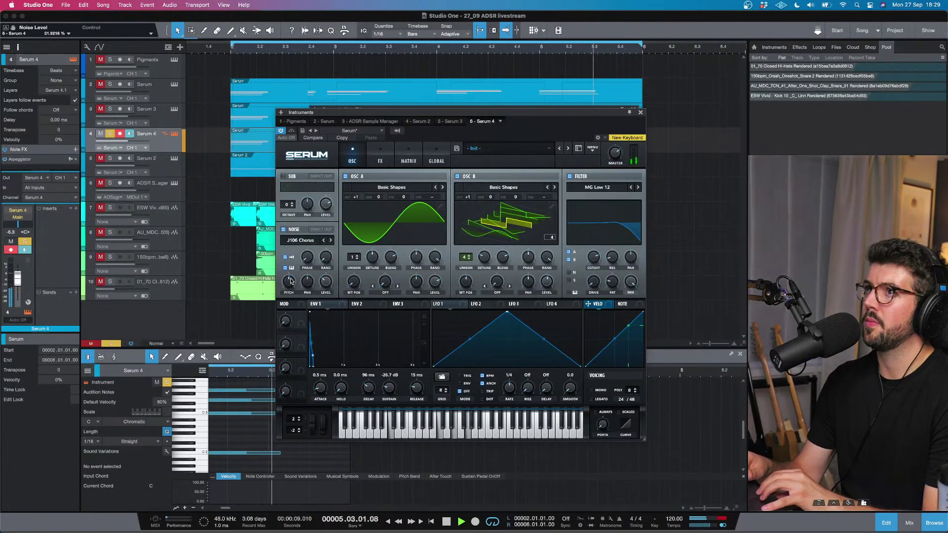
mouse_move(325, 284)
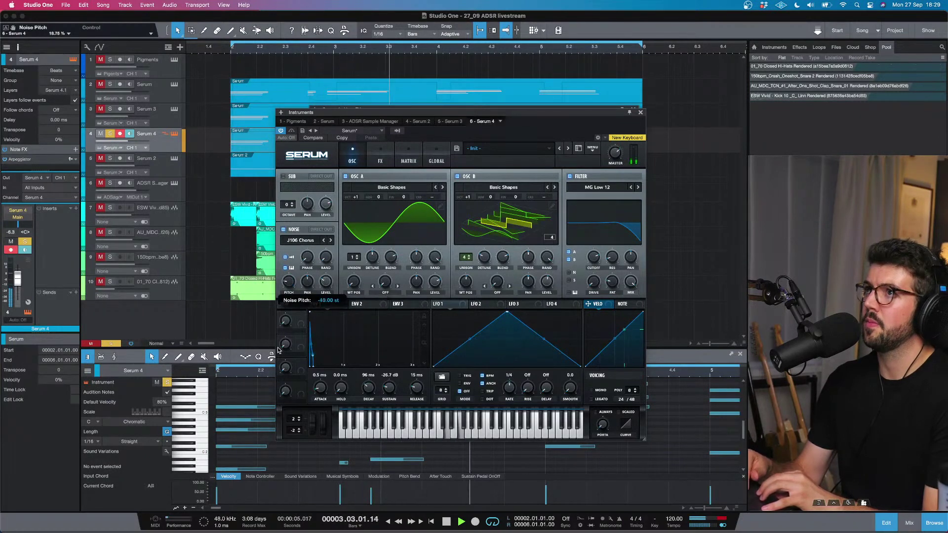
scroll(290, 279, "down", 2)
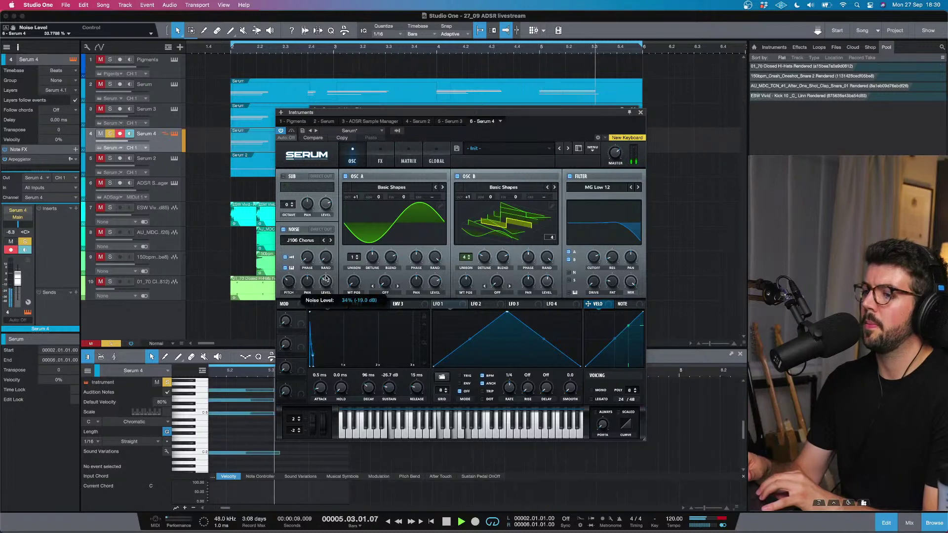
left_click_drag(289, 290, 300, 246)
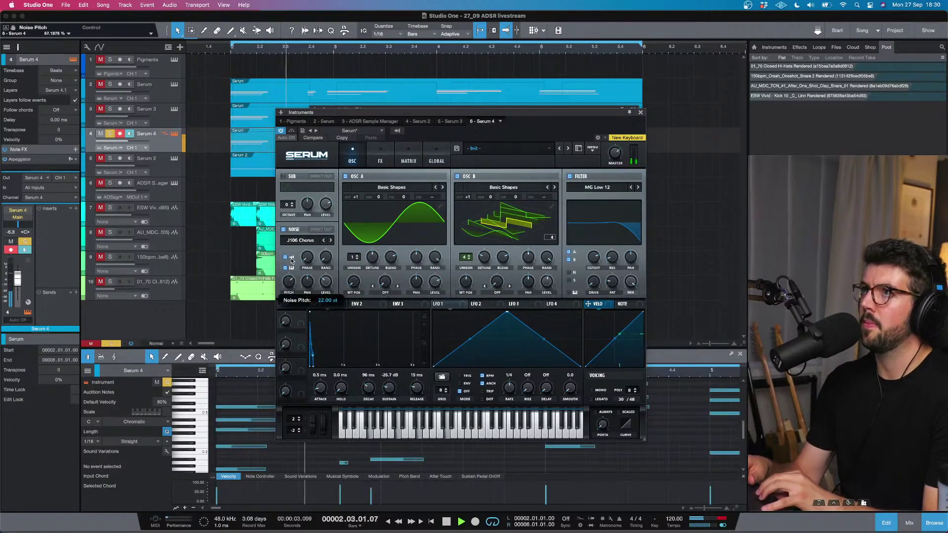
left_click(331, 241)
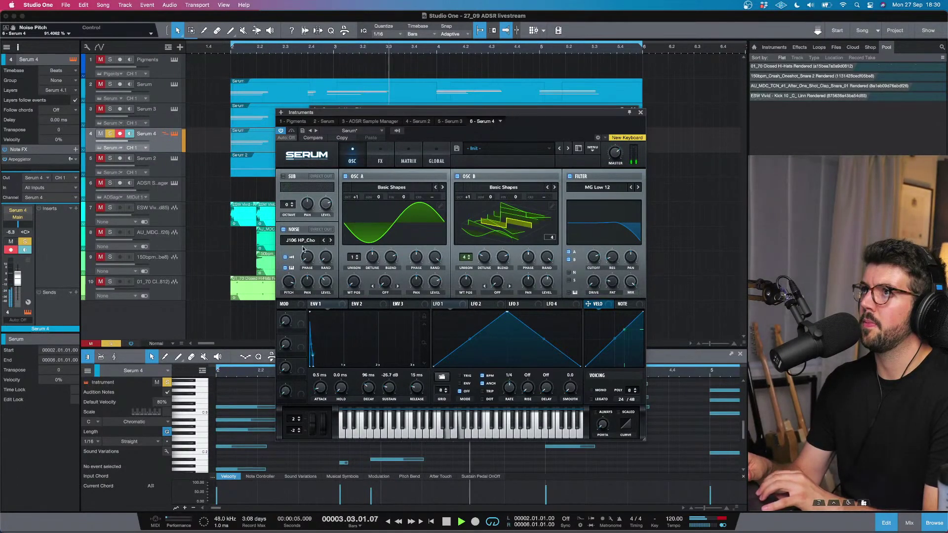
Step: Load the XF_KikAtk_28 kick attack into the noise oscillator and set its level to about 56% during playback
left_click(299, 245)
mouse_move(316, 260)
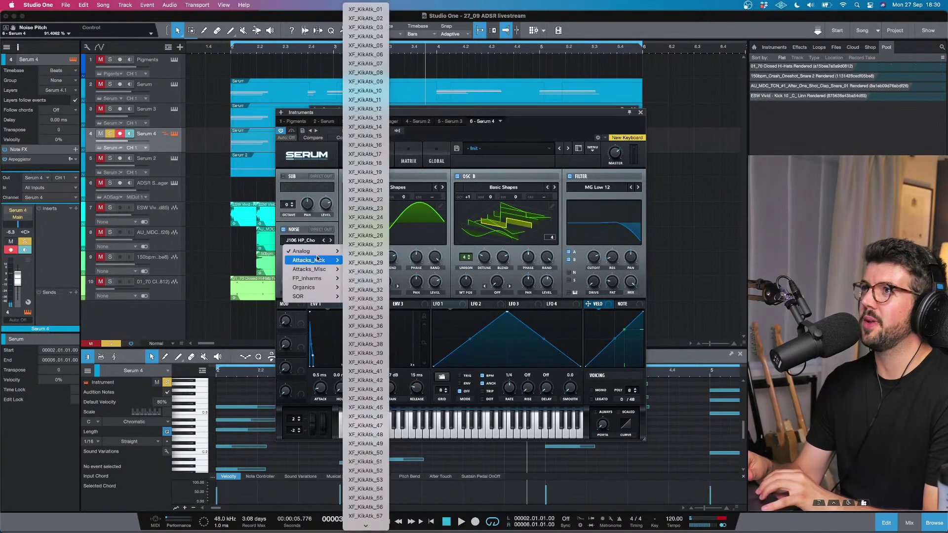
left_click(379, 253)
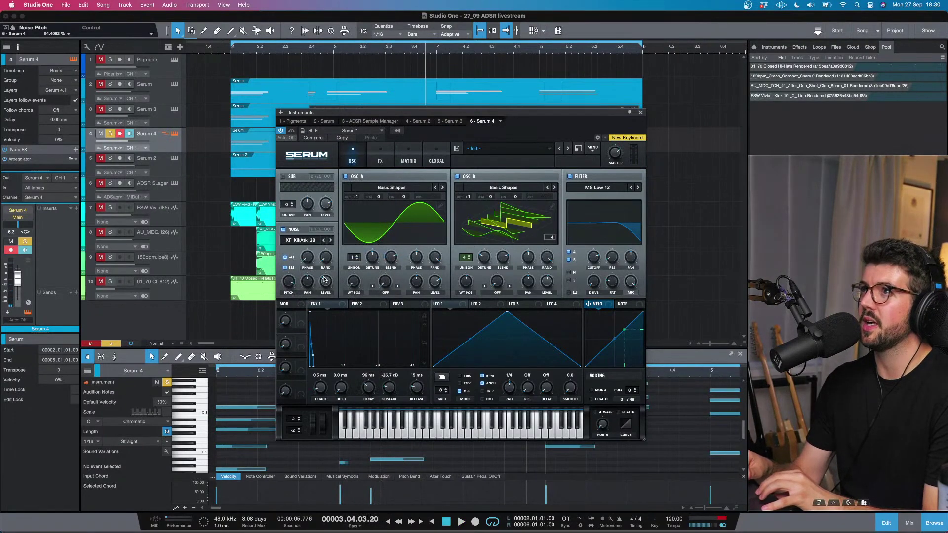
left_click_drag(325, 280, 291, 316)
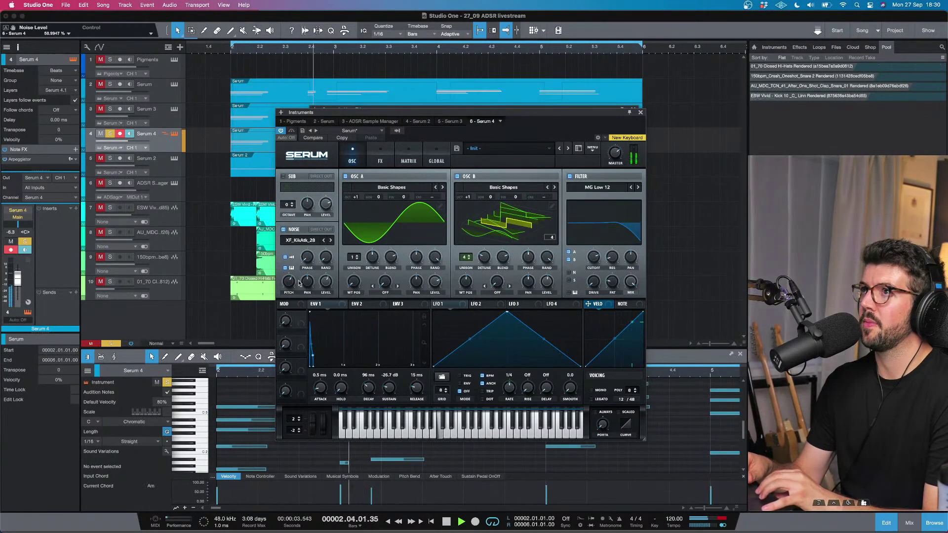
left_click_drag(327, 284, 328, 271)
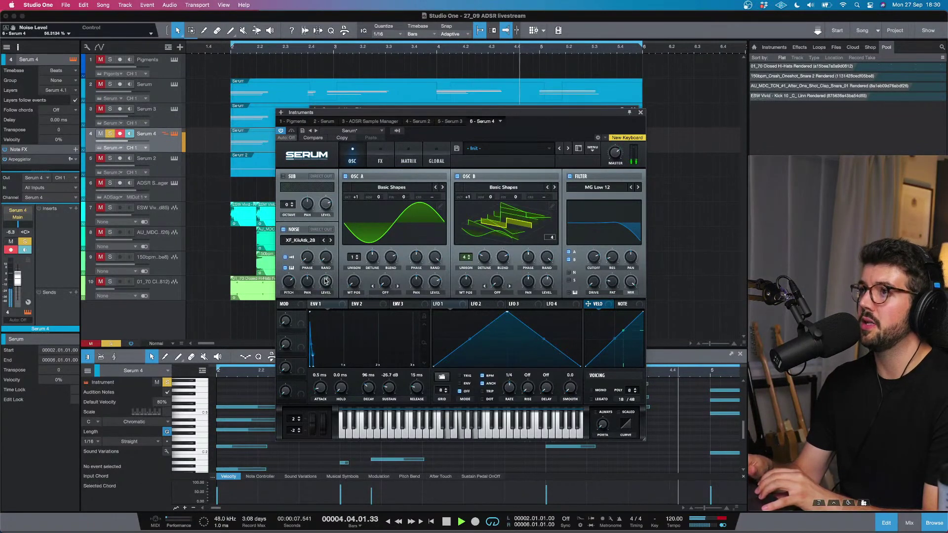
Step: Add a reverb to Serum 4's effects chain and set its low cut to about 48% while the loop plays
left_click(380, 154)
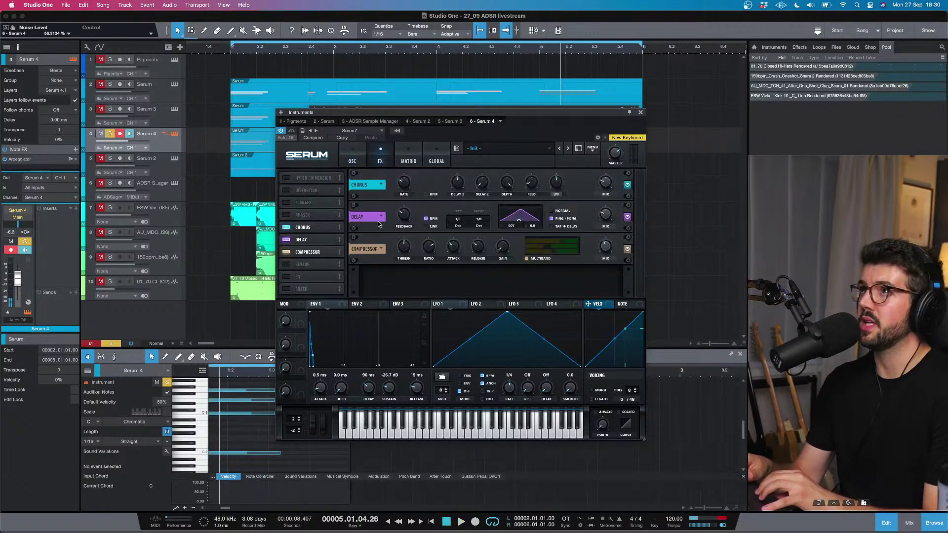
left_click(292, 265)
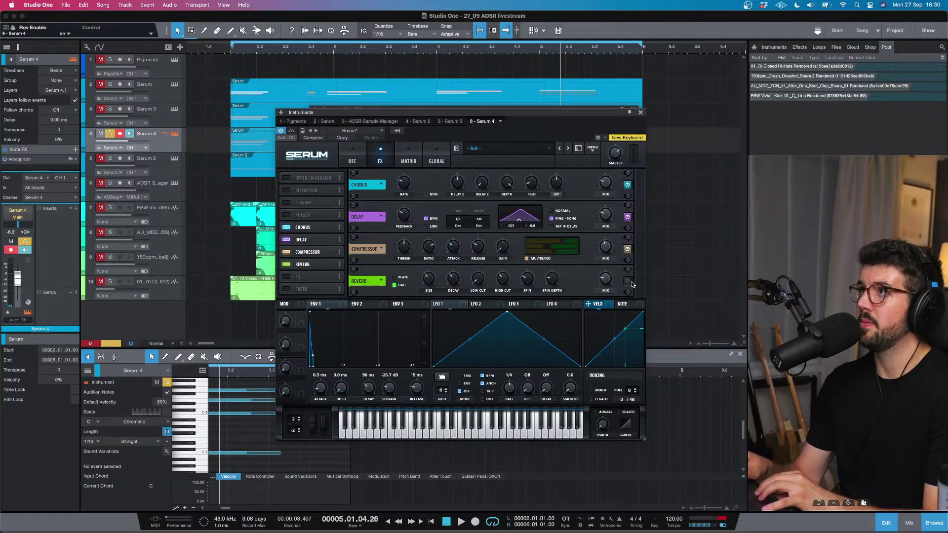
key("space")
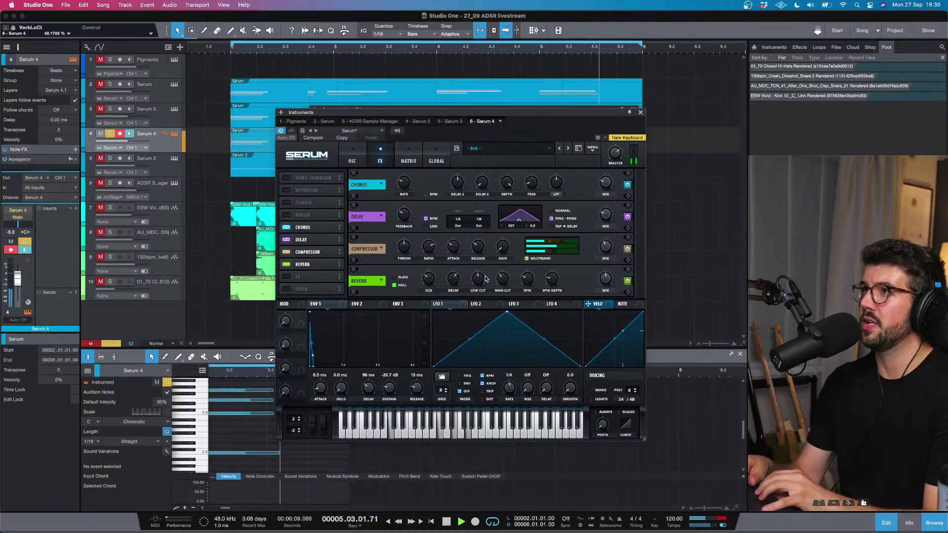
Step: Lower the noise oscillator's level to about 43%, set its pitch to about 80%, and stop playback
left_click(352, 157)
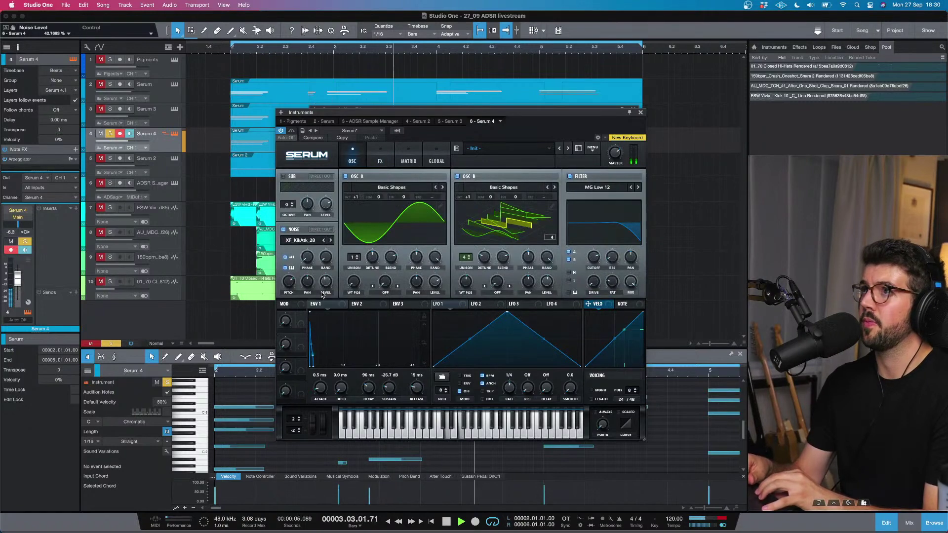
mouse_move(289, 283)
left_mouse_down()
mouse_move(290, 267)
mouse_move(290, 286)
left_mouse_up()
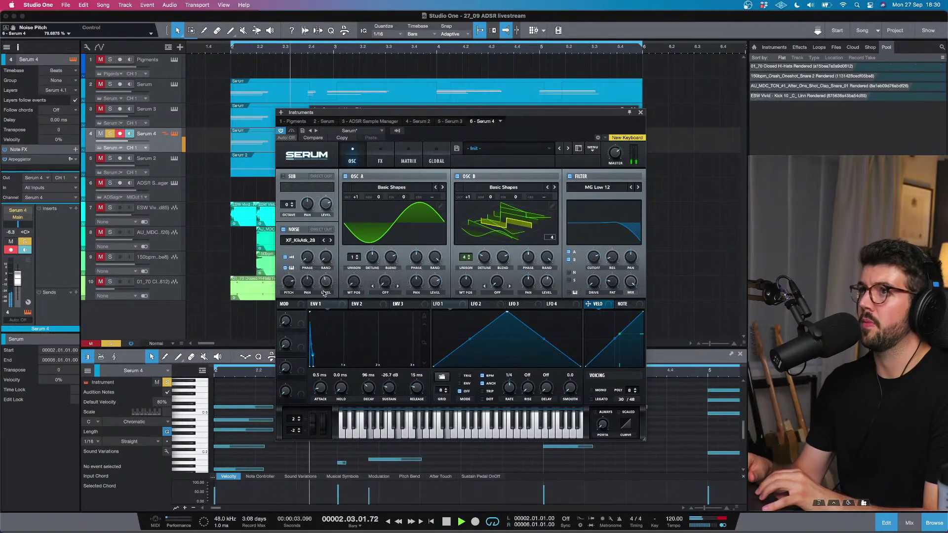
key("space")
Step: Take the Serum 4 track out of solo and balance its volume at about -4.8 dB while playing the full mix from bar 2
left_click_drag(141, 143, 135, 143)
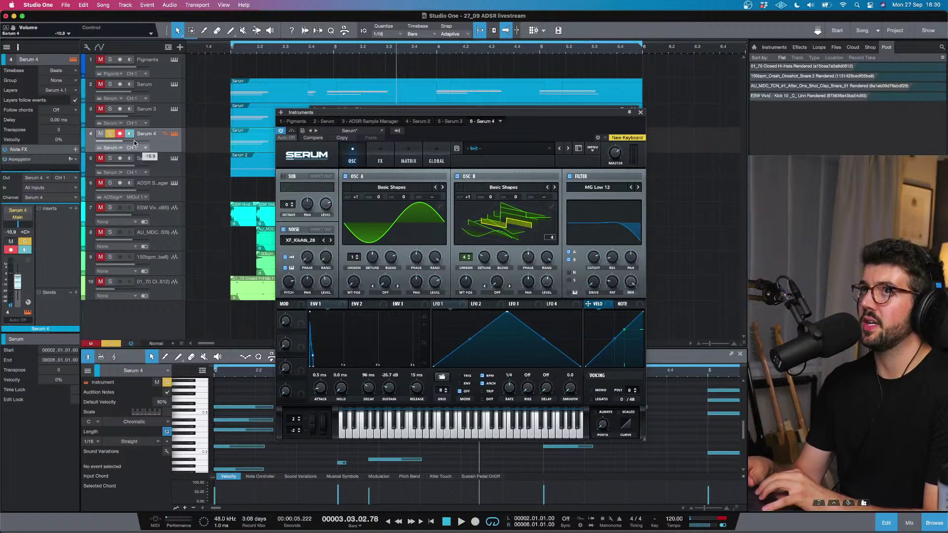
left_click(111, 134)
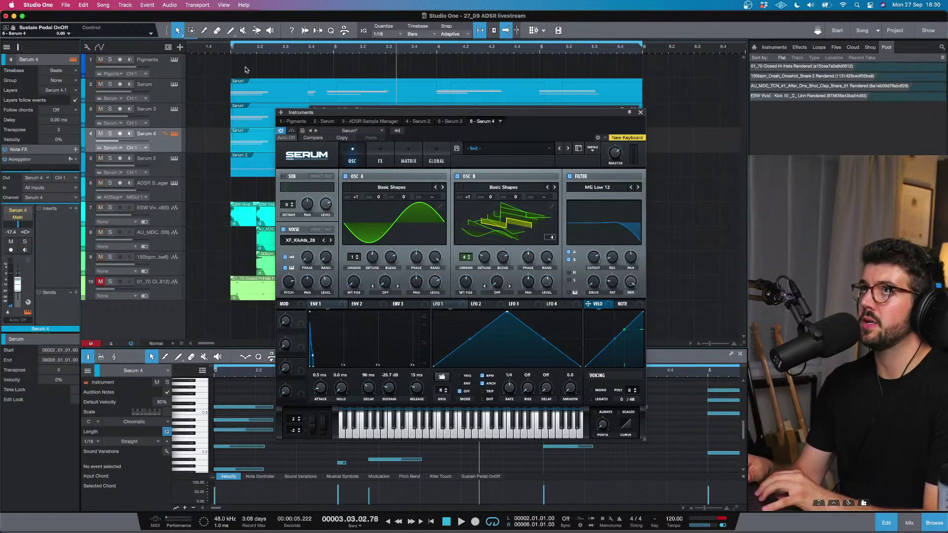
left_click(230, 52)
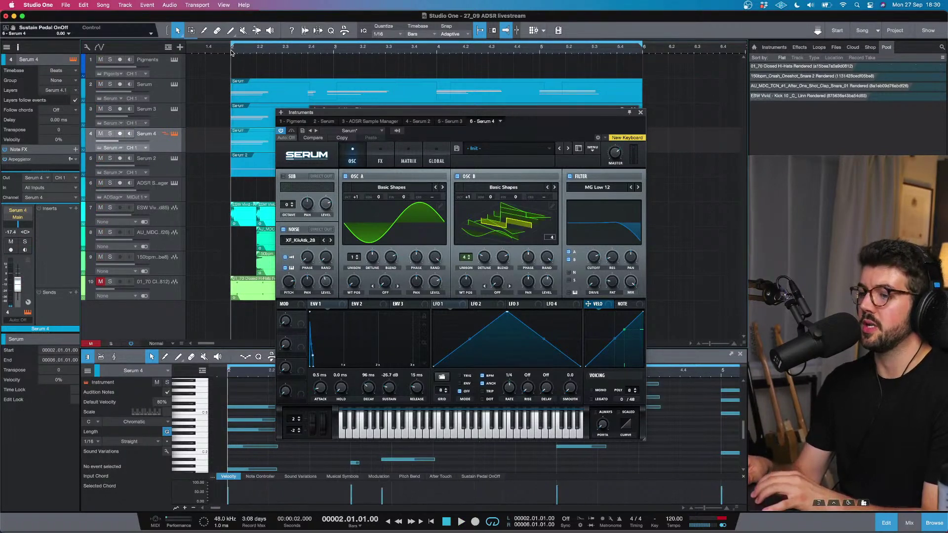
key("space")
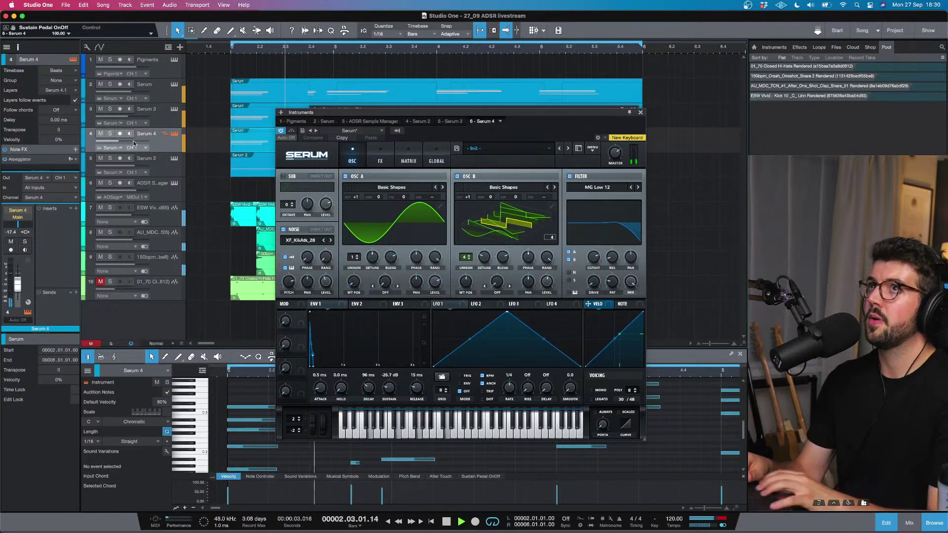
scroll(134, 143, "up", 5)
scroll(134, 143, "up", 4)
scroll(137, 143, "up", 3)
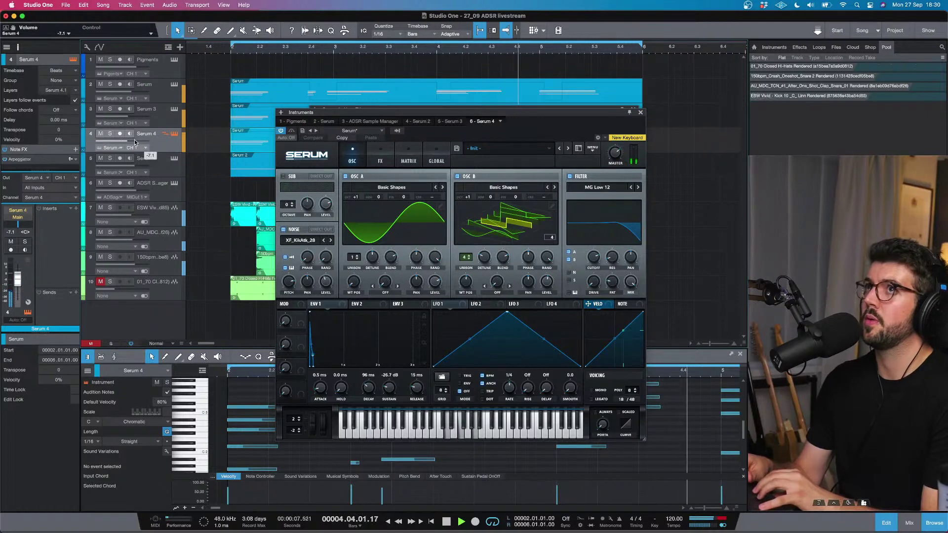
Step: Switch to the Serum track's instrument and enable a reverb in its effects chain
left_click(156, 101)
left_click(378, 161)
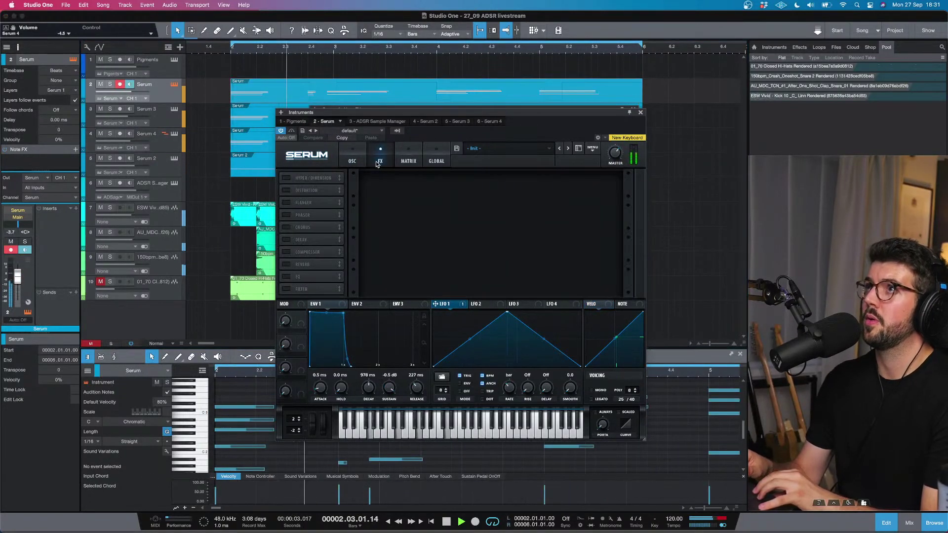
left_click(286, 264)
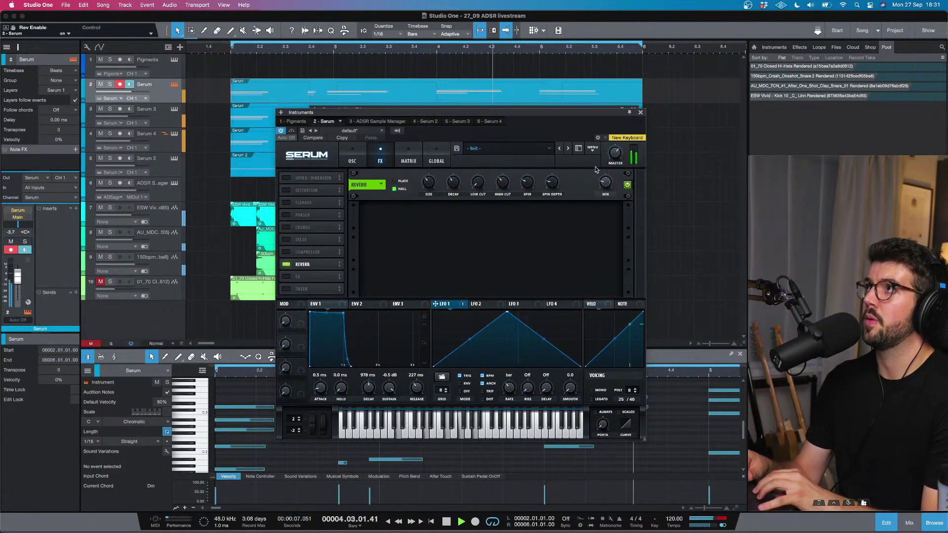
Step: Reduce the reverb size in the Serum track's synth to about 22% and close the instrument window
left_click(428, 183)
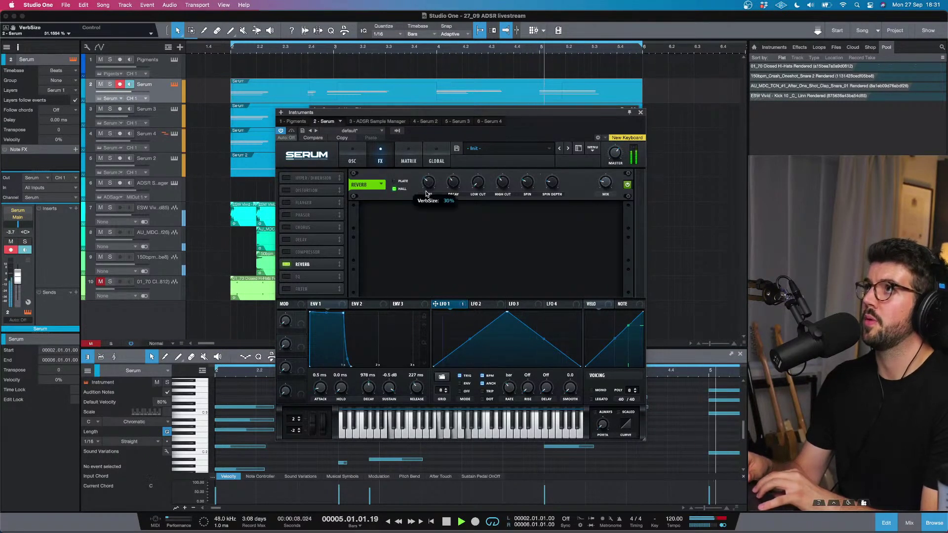
left_click(640, 113)
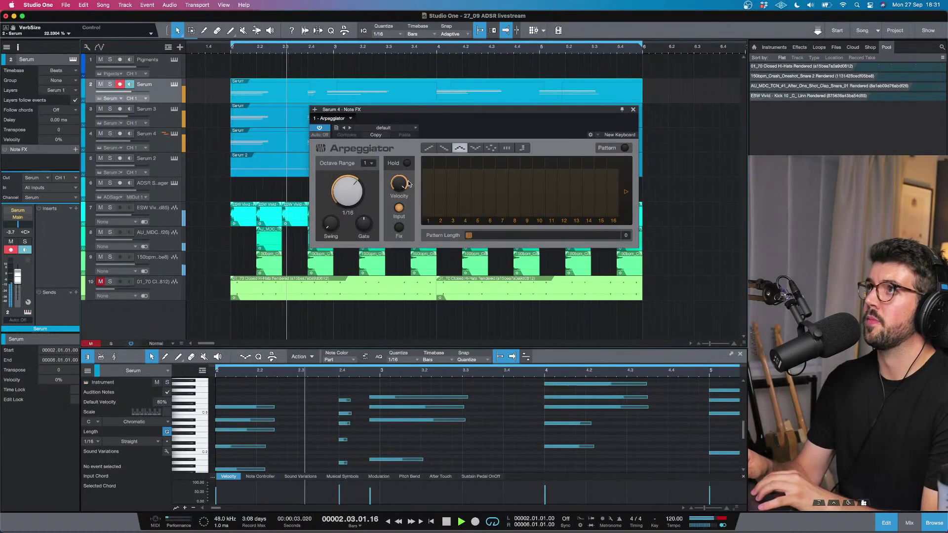
Step: Check the Serum 4 track's synth patch, stop playback and close the instrument and Arpeggiator windows
left_click(161, 136)
key("Down")
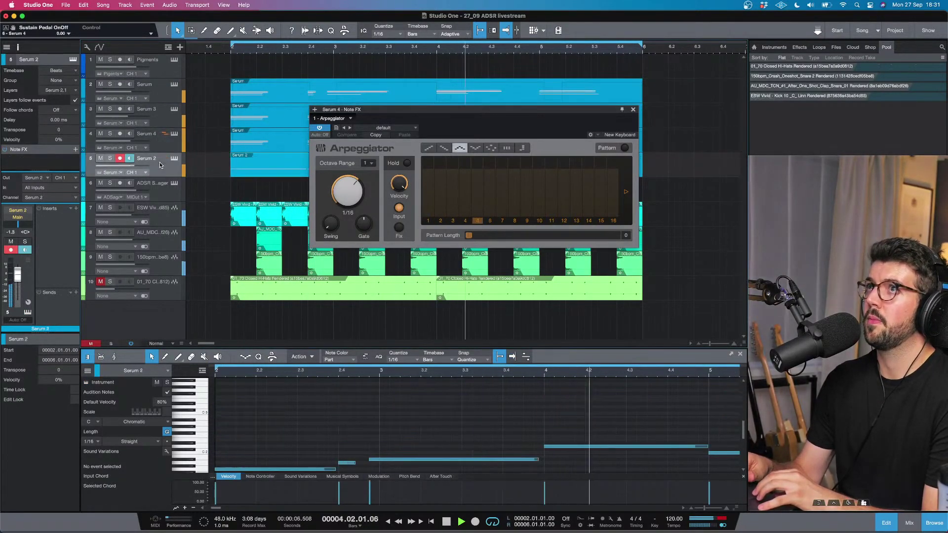
left_click(173, 140)
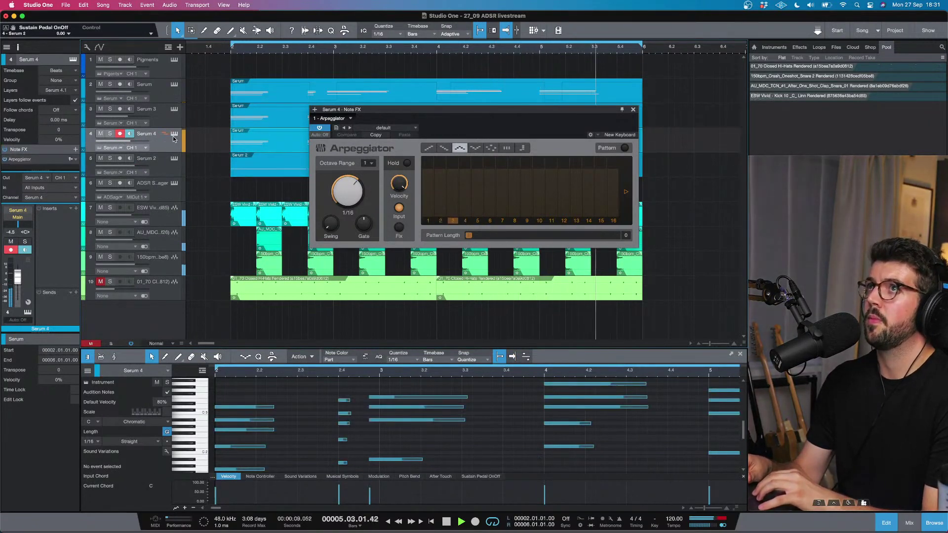
left_click(173, 134)
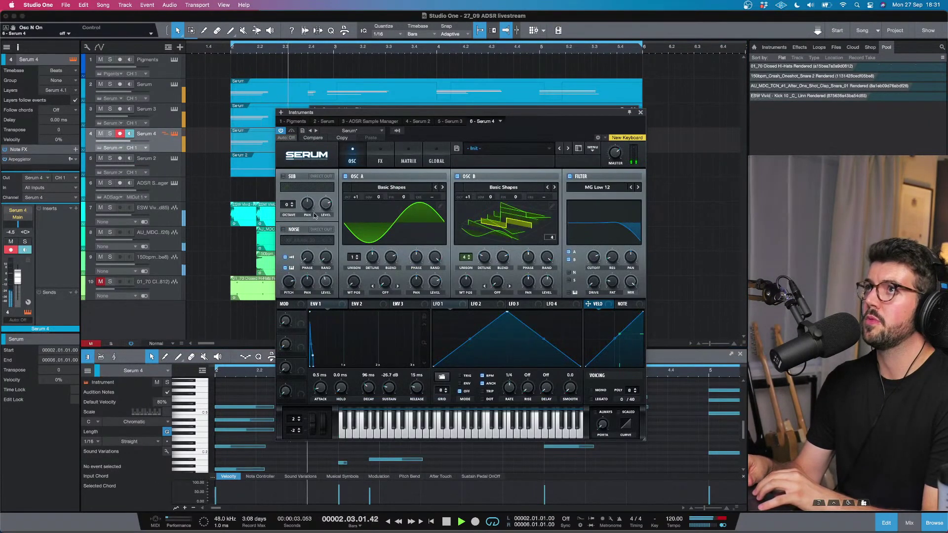
left_click(641, 112)
key("space")
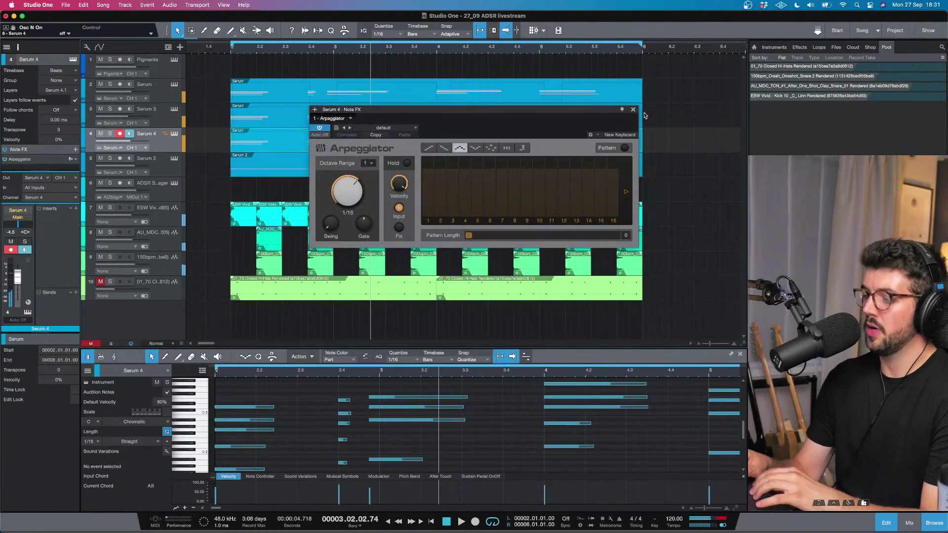
left_click(633, 109)
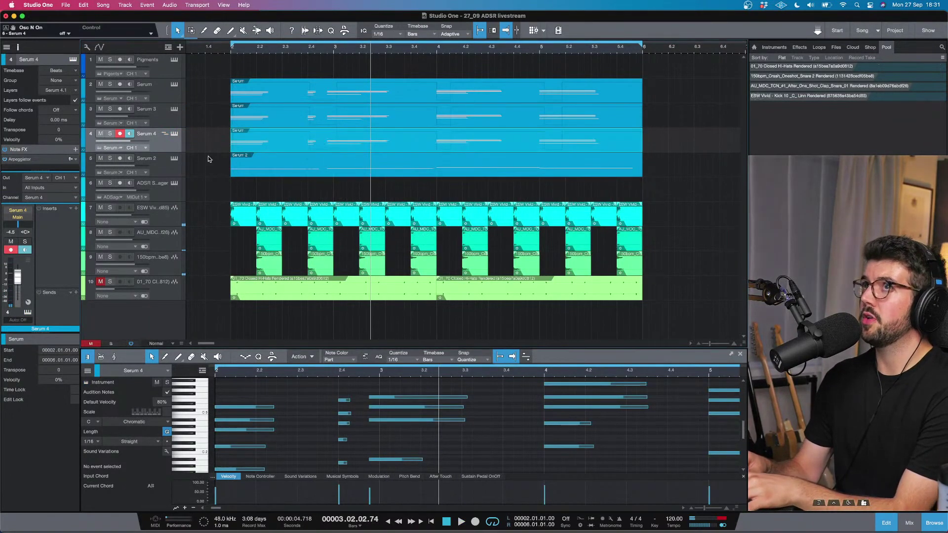
Step: Make a complete duplicate of the Serum 2 track and delete the copied clip from the new track
left_click(162, 161)
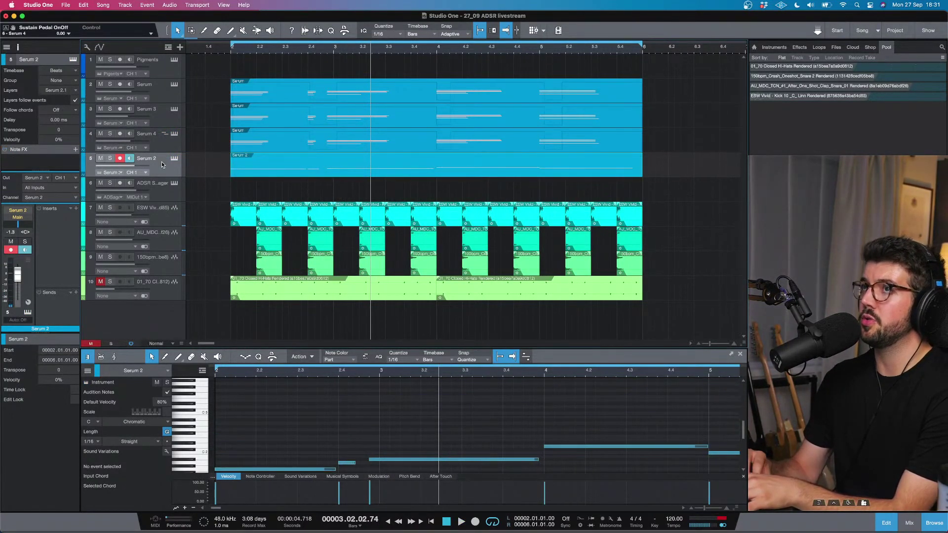
right_click(162, 161)
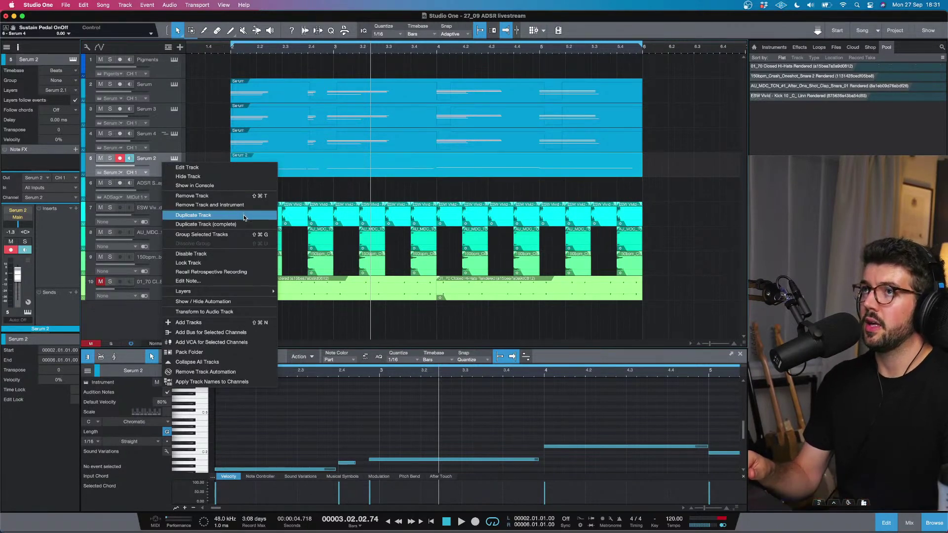
left_click(236, 229)
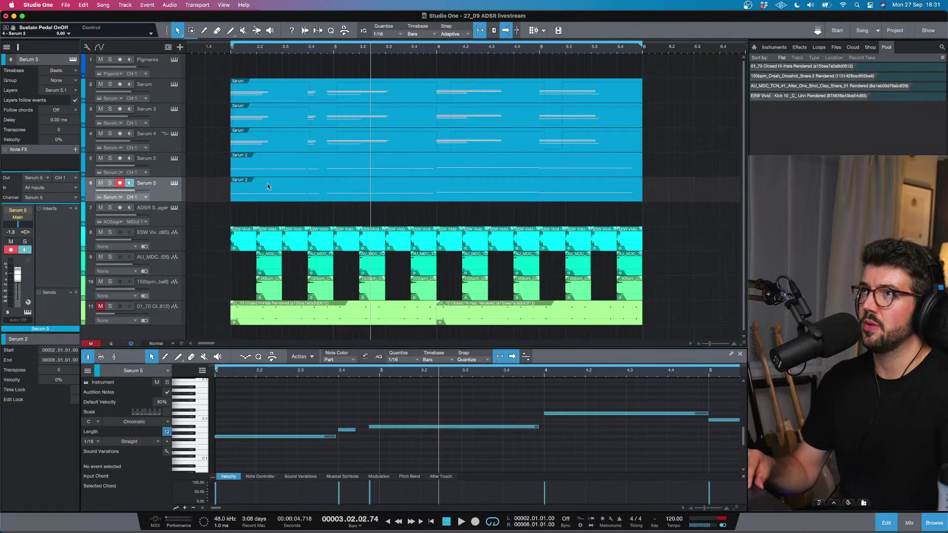
key("Delete")
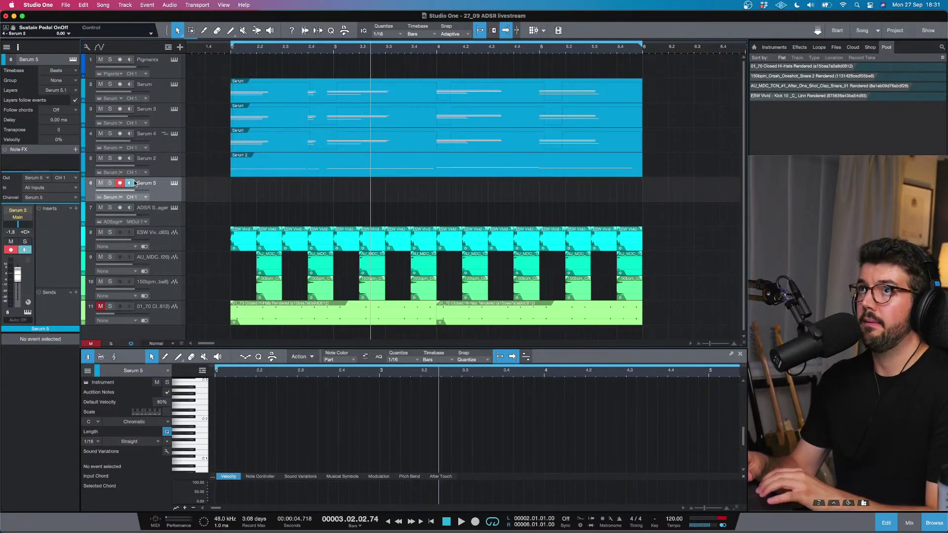
Step: In the duplicated track's synth, enable the noise oscillator with the SOR sample Atmos 52 and set its pitch to about 48%
left_click(174, 183)
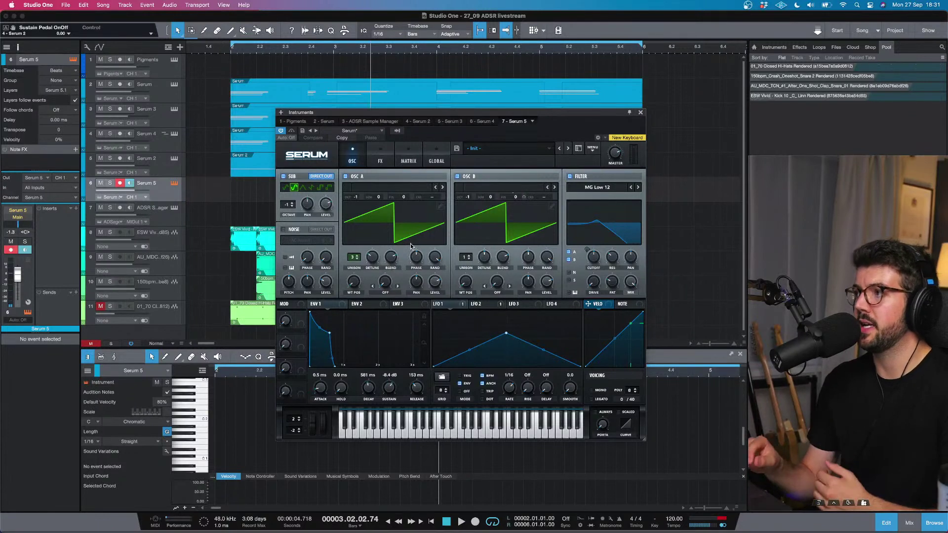
left_click(283, 230)
left_click(311, 240)
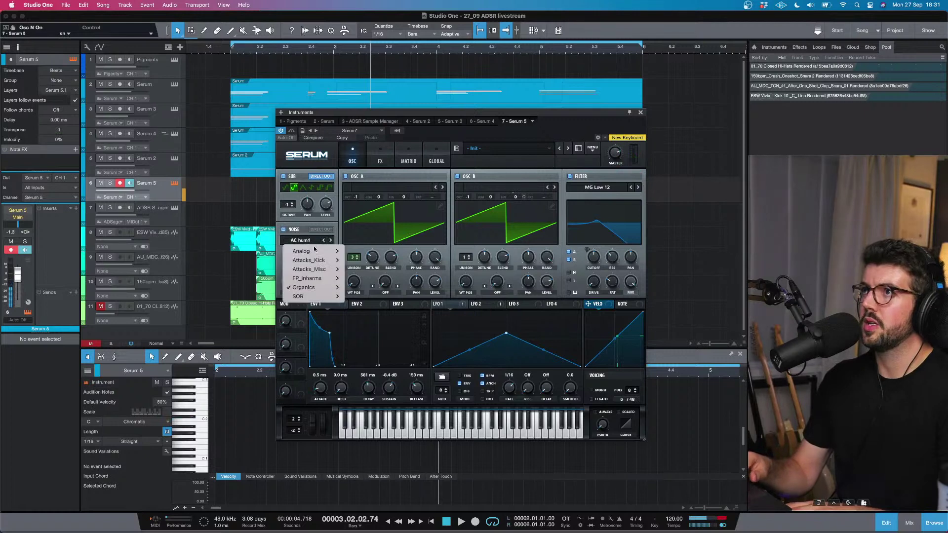
mouse_move(322, 297)
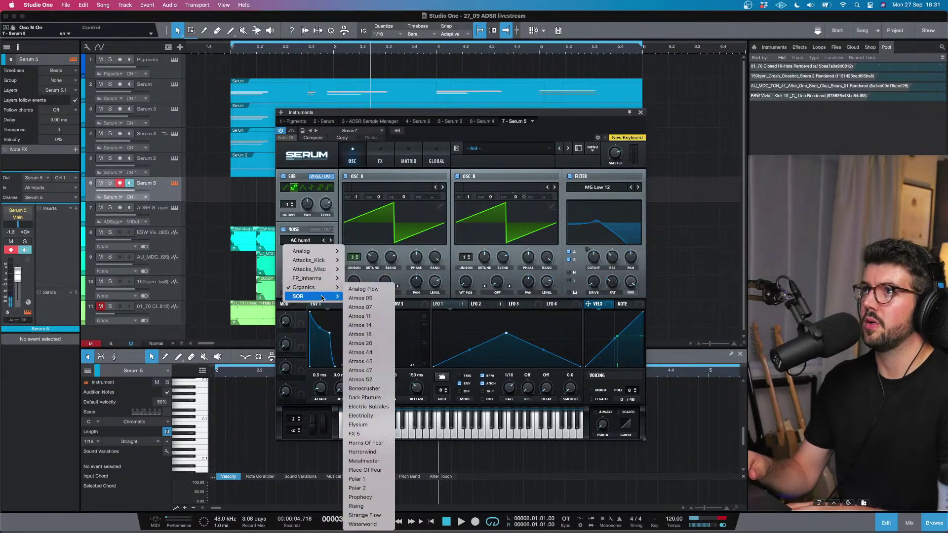
left_click(363, 289)
left_click(330, 240)
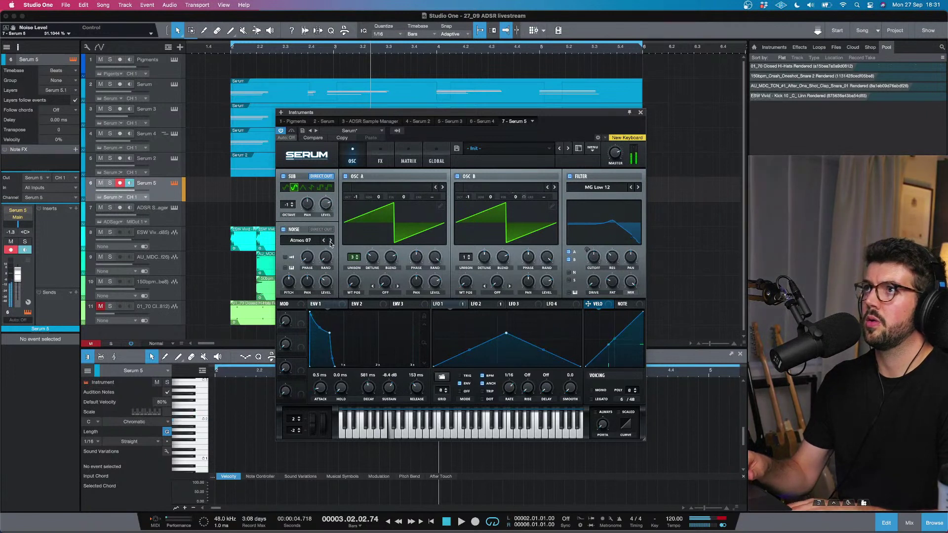
left_click(330, 240)
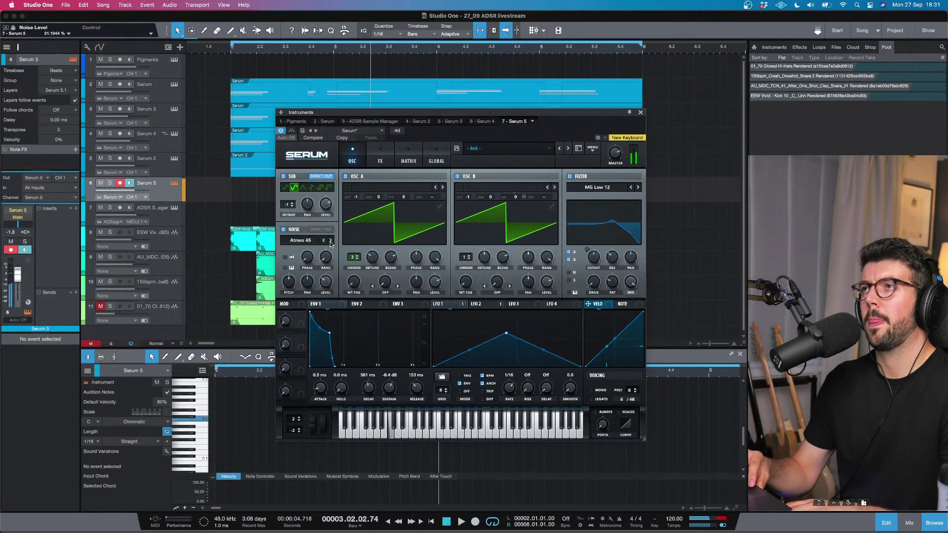
left_click(331, 240)
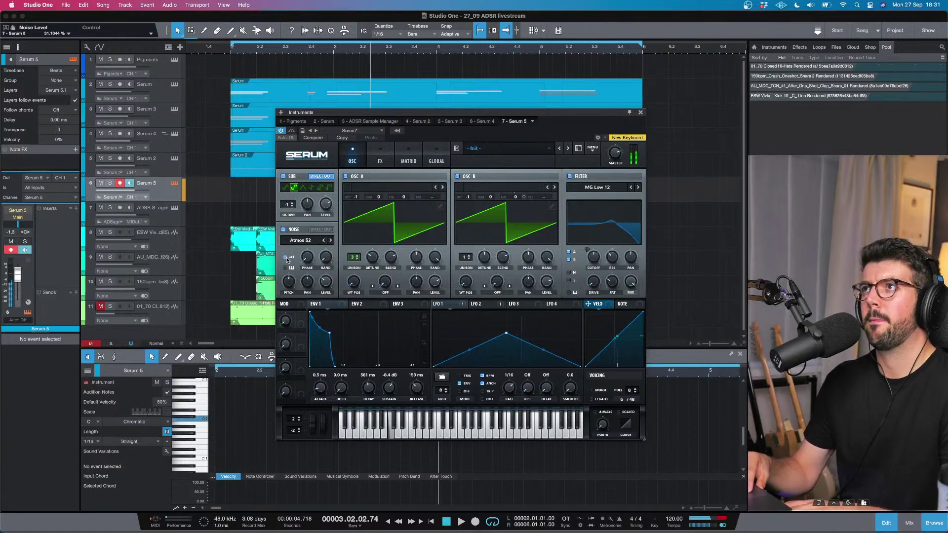
mouse_move(289, 281)
left_mouse_down()
mouse_move(290, 291)
mouse_move(290, 270)
mouse_move(291, 287)
left_mouse_up()
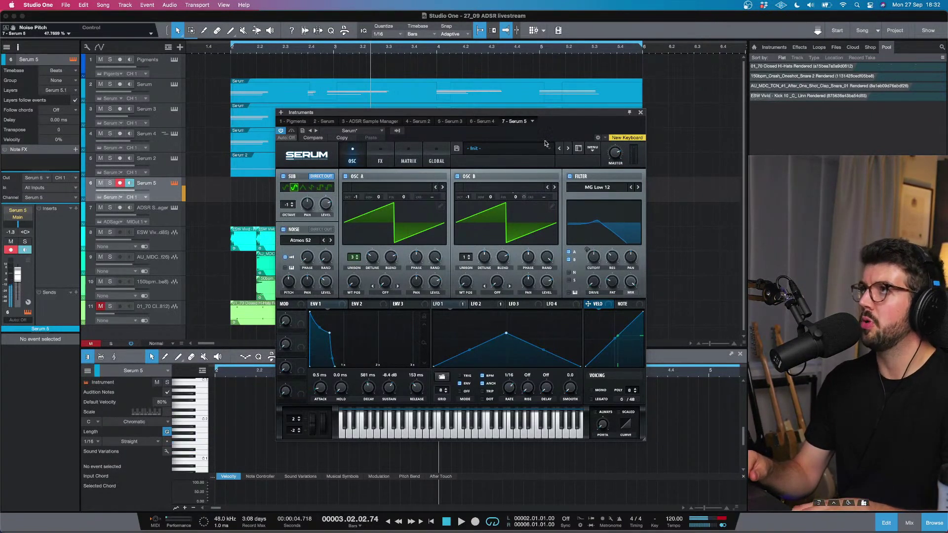
Step: Enable the distortion effect in Diode 1 mode with its filter set to Pre
left_click(381, 155)
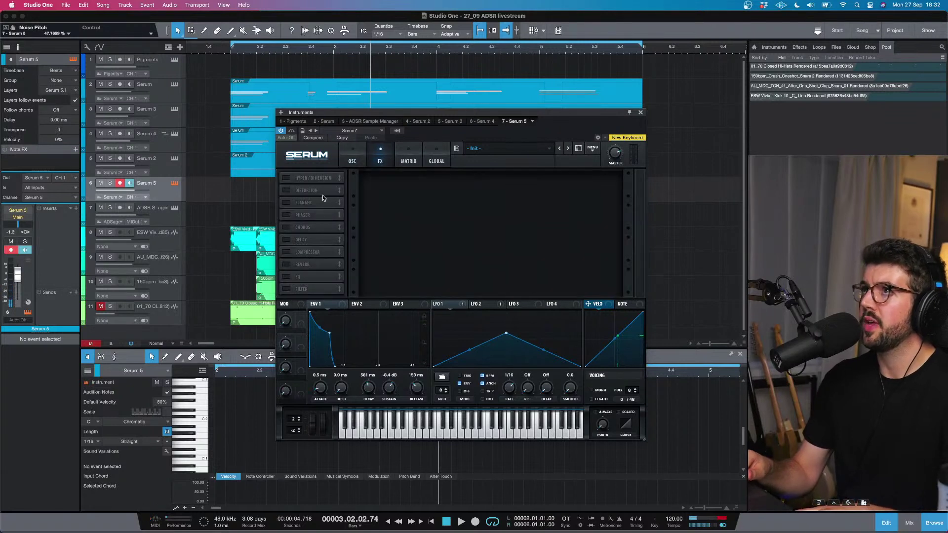
left_click(287, 190)
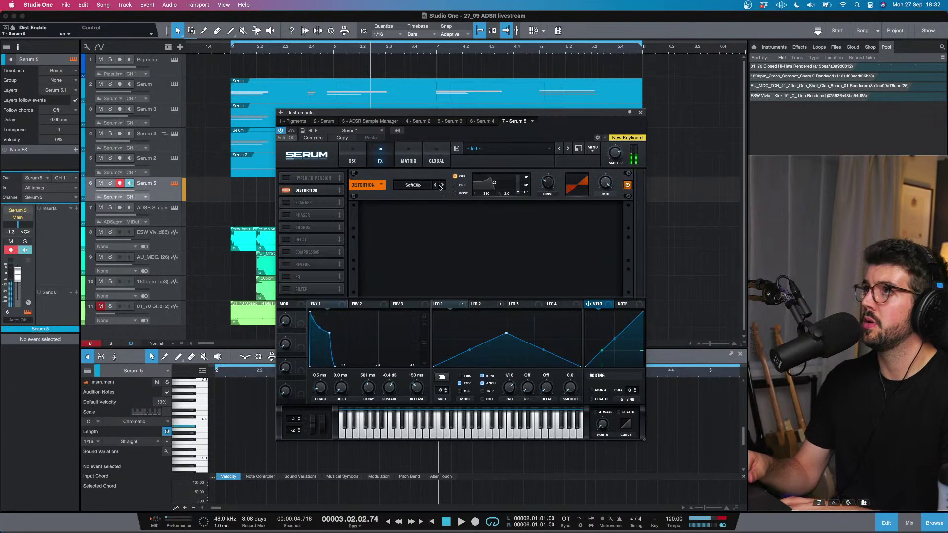
left_click(454, 185)
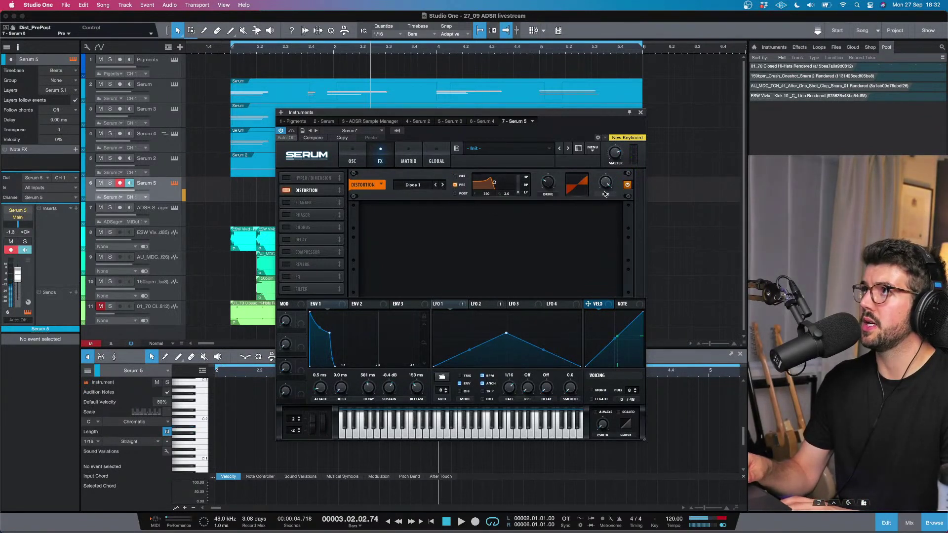
mouse_move(607, 196)
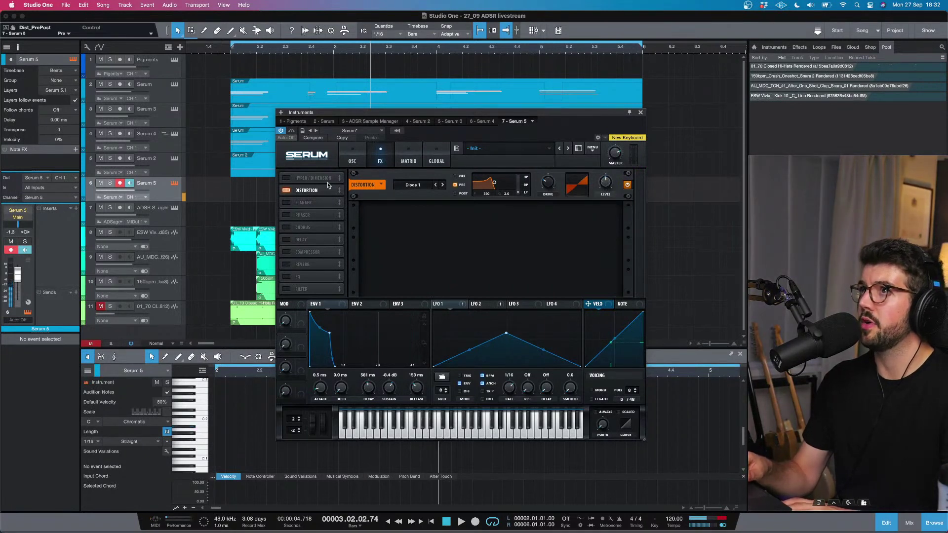
Step: Add the compressor effect in multiband mode and lower its mix to about 59%
left_click(286, 252)
left_click(542, 227)
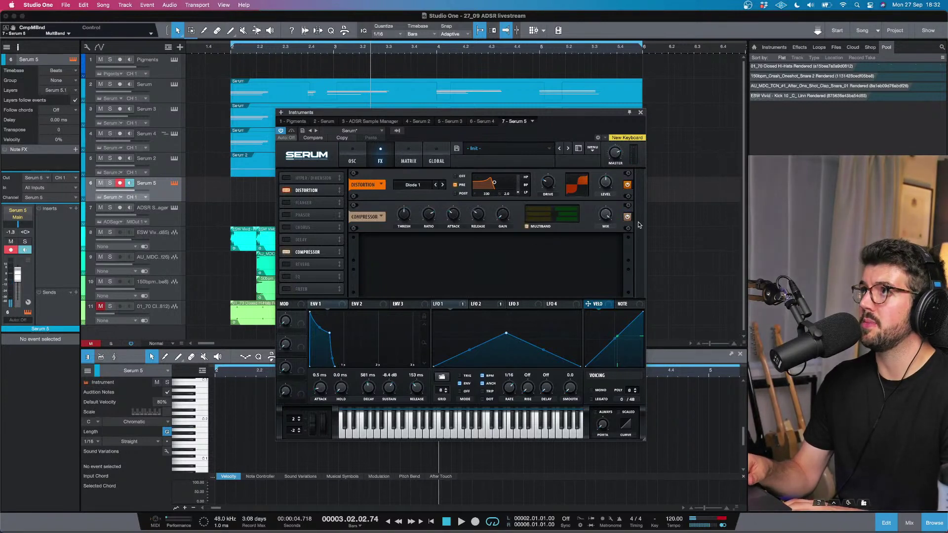
left_click_drag(603, 218, 603, 240)
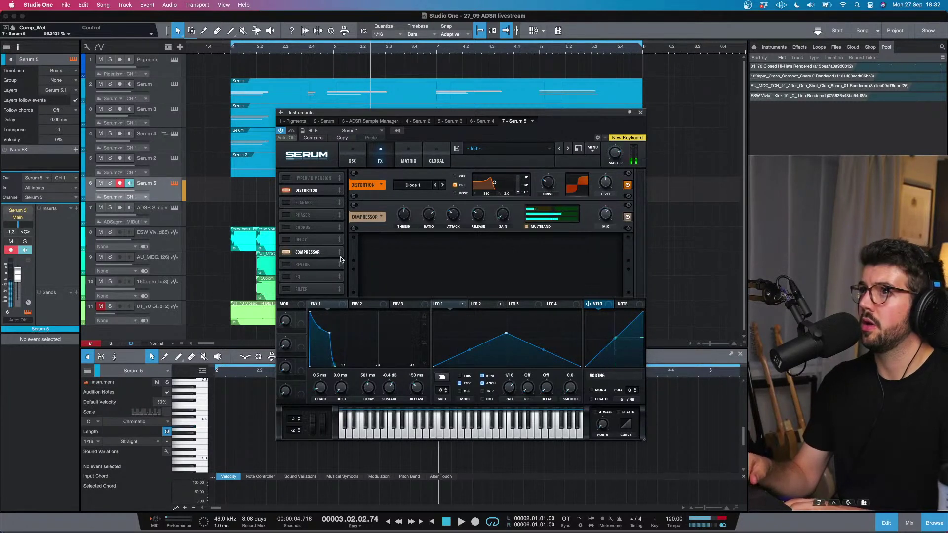
Step: Audition the chorus effect on the patch and switch it back off
left_click(286, 227)
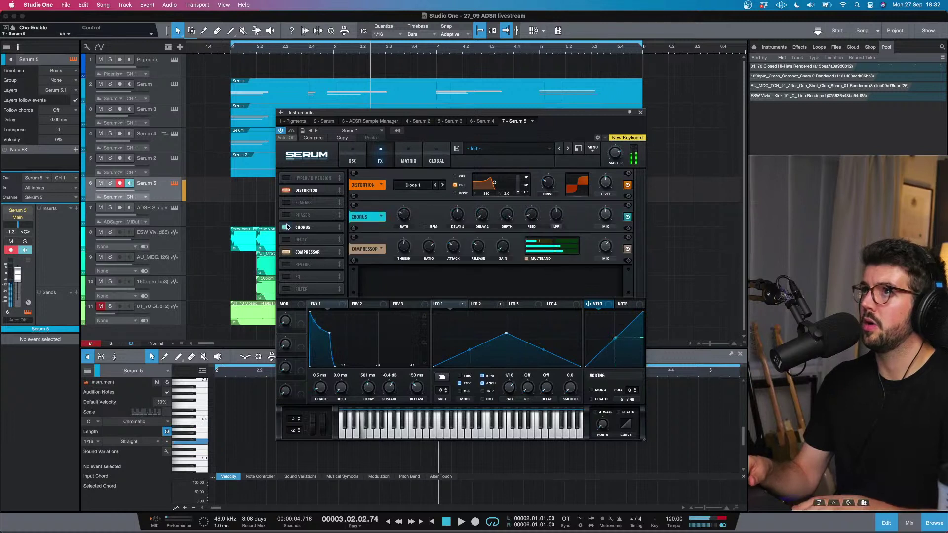
left_click(286, 227)
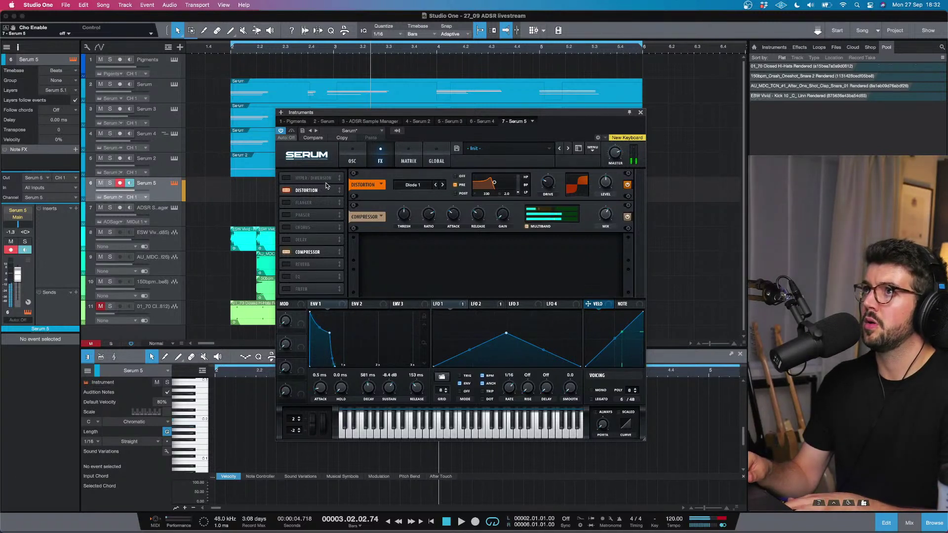
Step: Load the digital Kream wavetable into oscillator B and set its wavetable position to 1
left_click(364, 156)
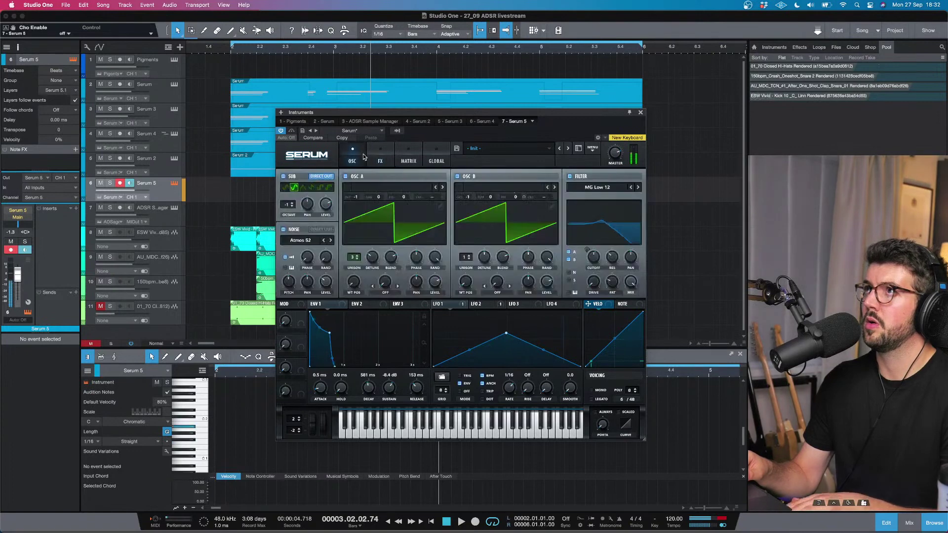
left_click(494, 187)
mouse_move(512, 198)
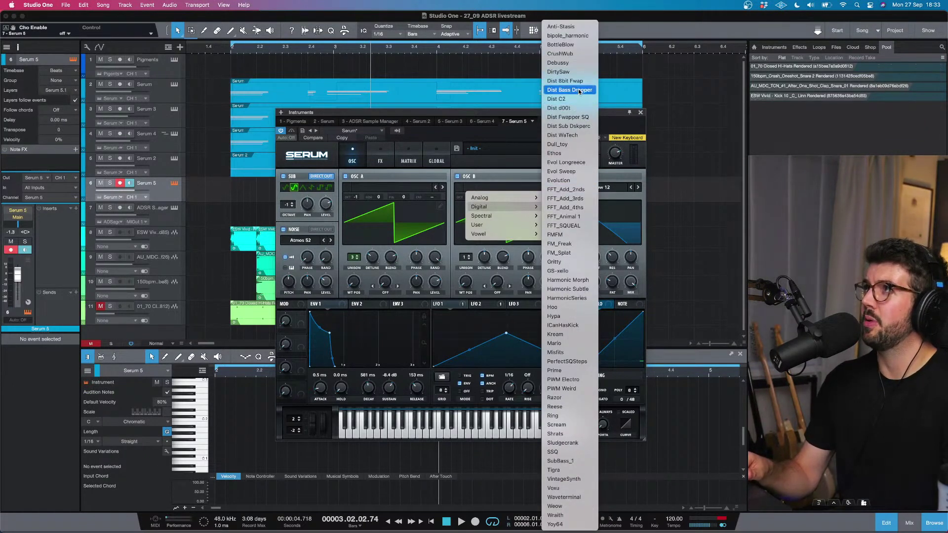
left_click(571, 333)
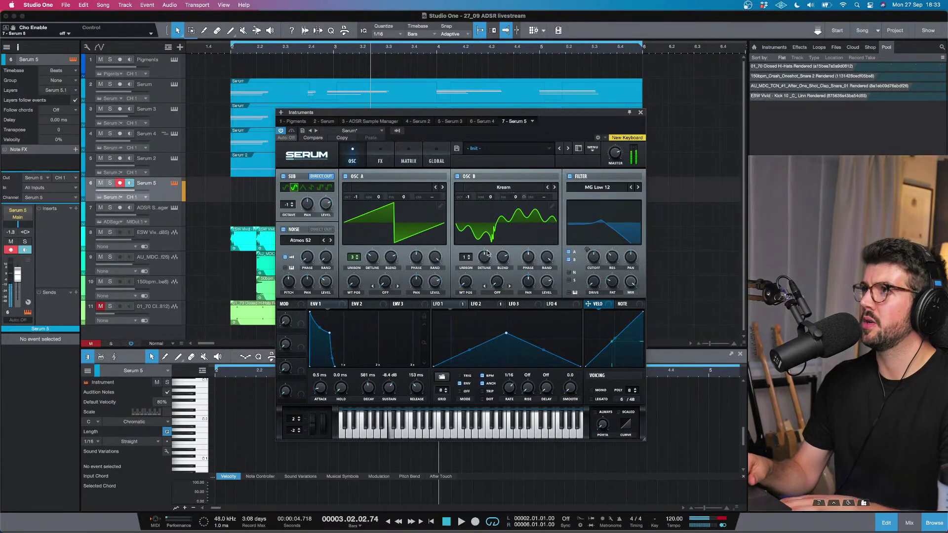
left_click_drag(467, 282, 470, 310)
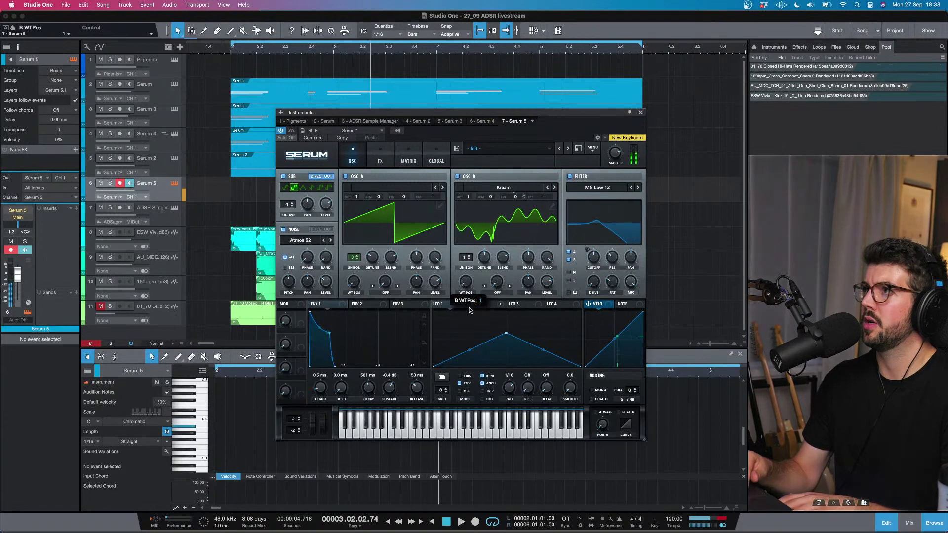
Step: Compare oscillators A and B by ear, switching each one off and back on
left_click(345, 177)
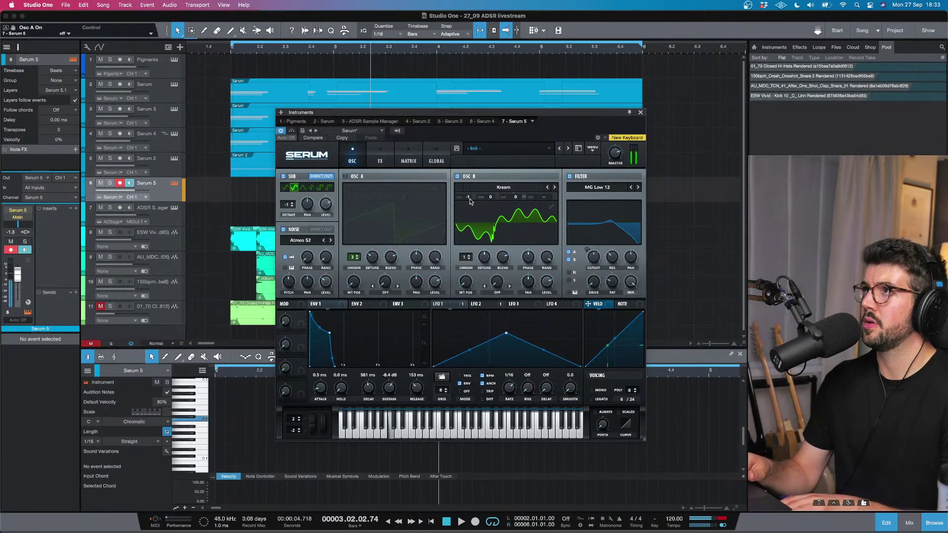
left_click(457, 176)
left_click(457, 176)
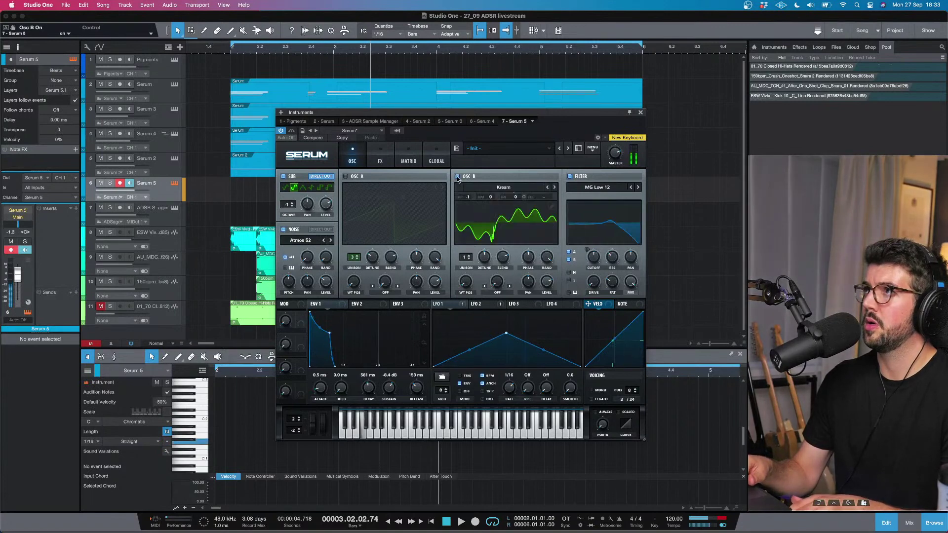
left_click(345, 177)
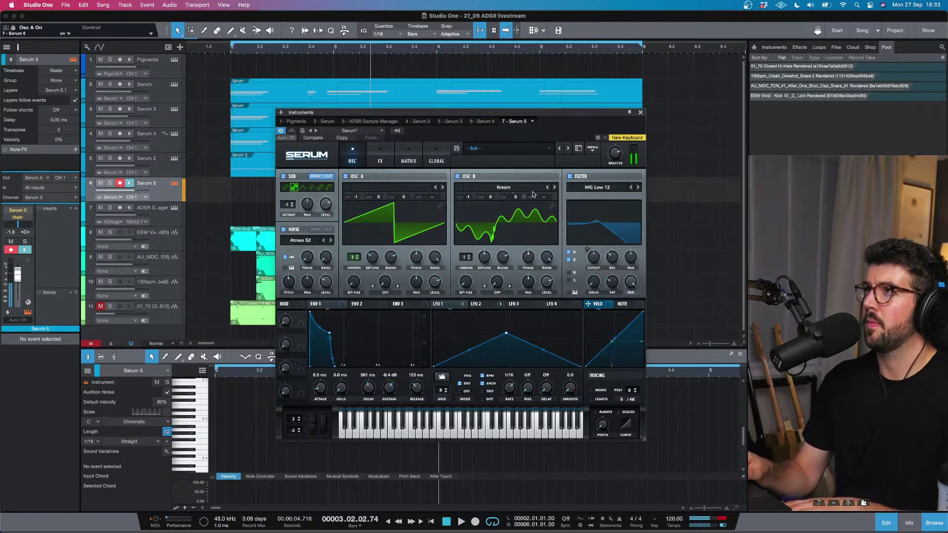
Step: Try the wavetables following Kream in oscillator B and settle on Misfits
left_click(554, 187)
left_click(555, 187)
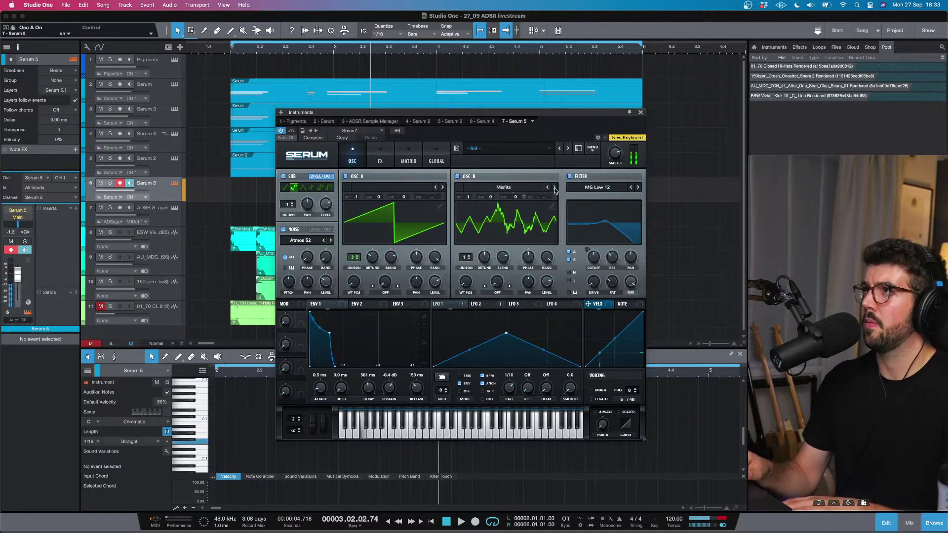
left_click(555, 187)
left_click(547, 188)
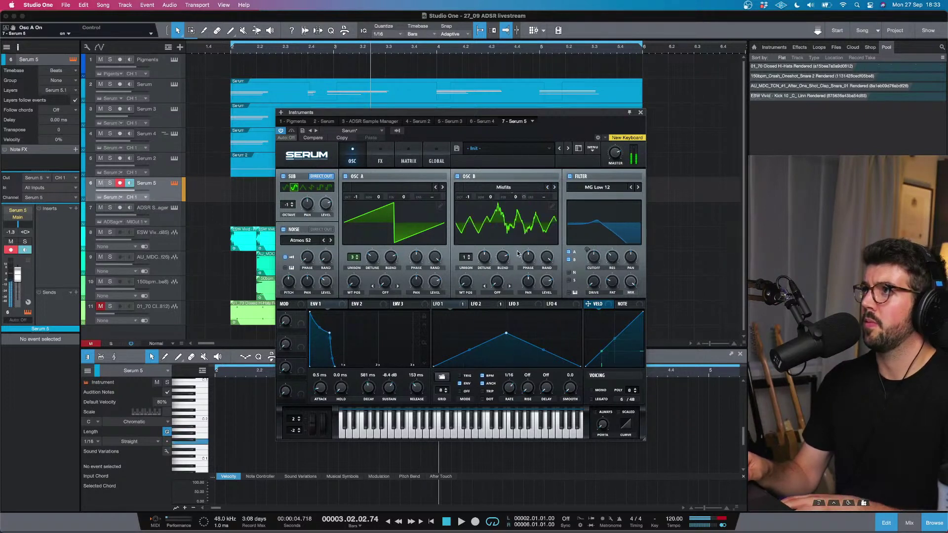
Step: Load the PerfectSQSteps wavetable into oscillator B and set the LFO 1 rate to 1/2
left_click(555, 188)
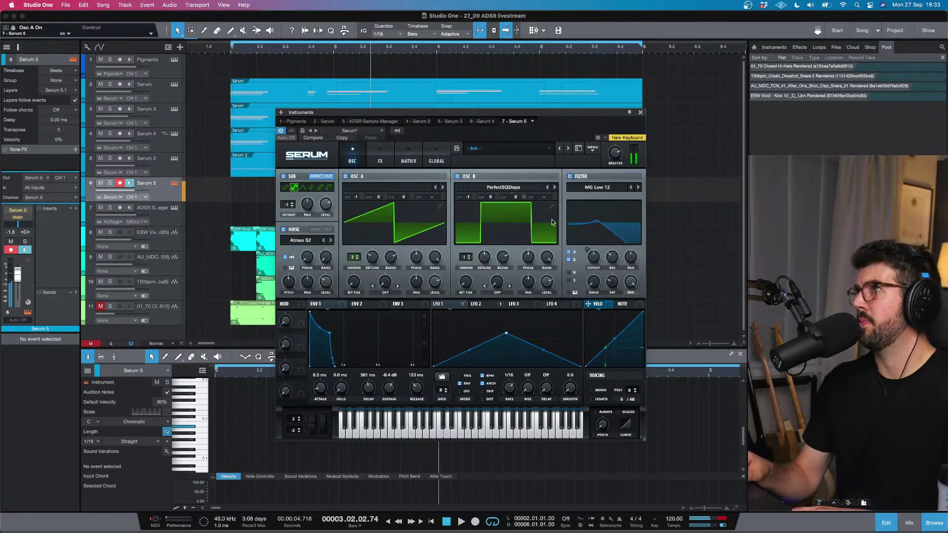
left_click_drag(600, 259, 592, 275)
mouse_move(508, 392)
left_mouse_down()
mouse_move(497, 410)
mouse_move(500, 398)
left_mouse_up()
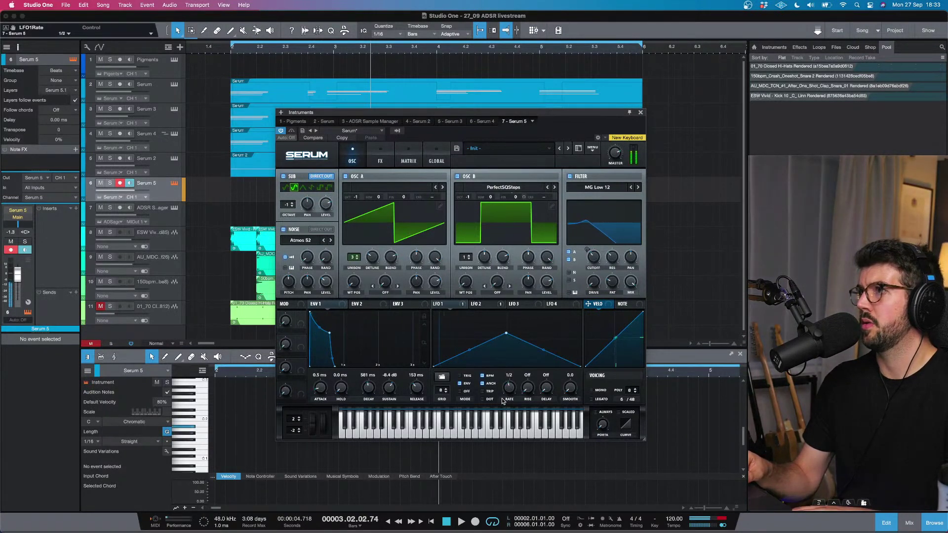
Step: Switch the filter from MG Low 12 to the High 6 type and lower its cutoff to about 57 Hz
left_click_drag(576, 237, 595, 246)
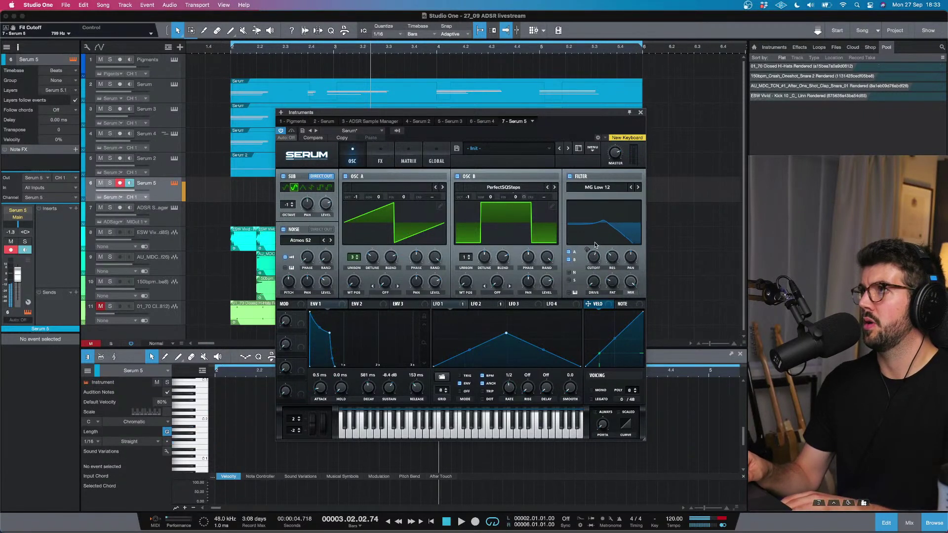
left_click(639, 188)
left_click(639, 188)
left_click(639, 188)
left_click(640, 188)
left_click(640, 187)
left_click(639, 188)
left_click(639, 188)
left_click(631, 187)
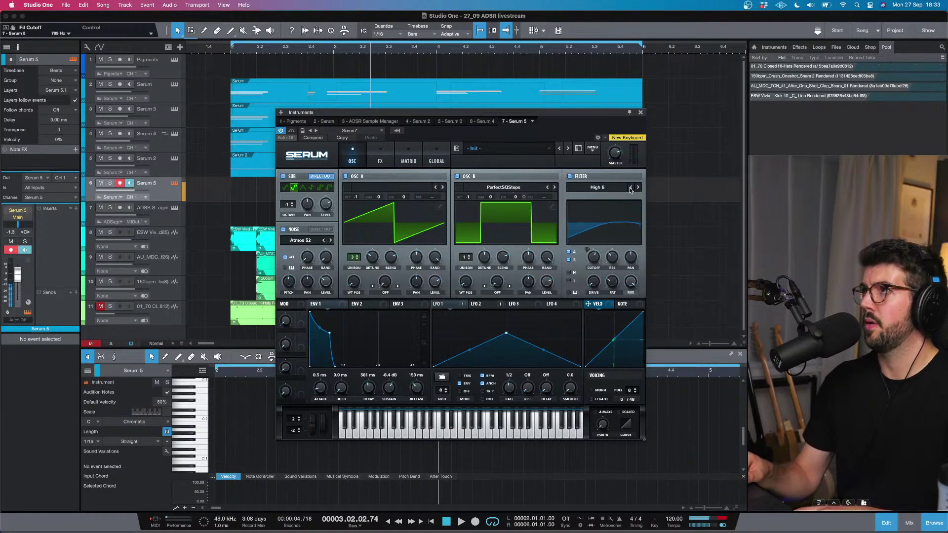
left_click_drag(590, 266, 589, 295)
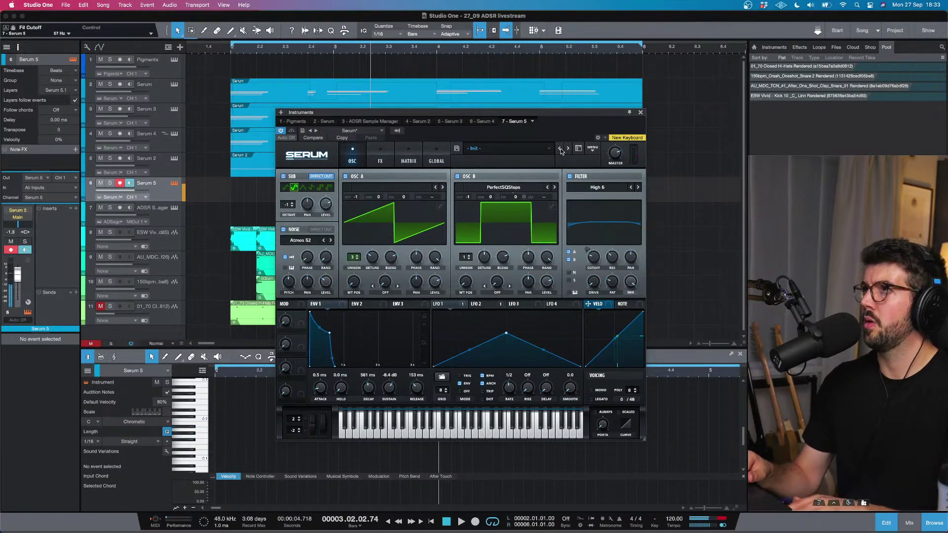
left_click(579, 149)
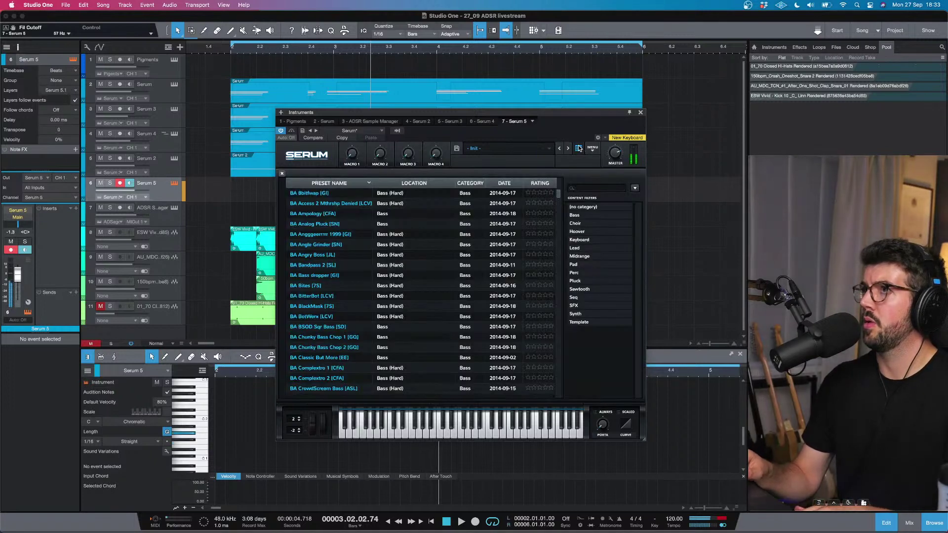
left_click(579, 148)
left_click(591, 149)
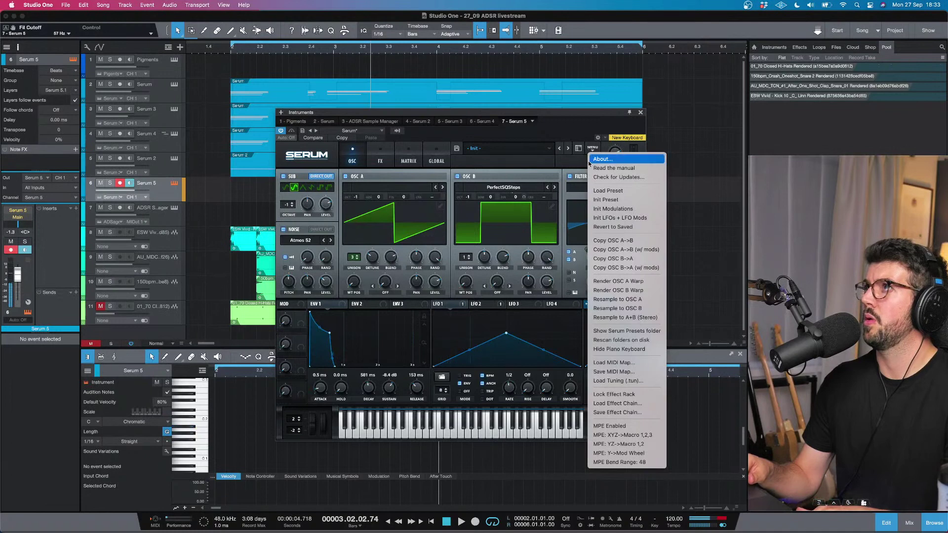
left_click(612, 168)
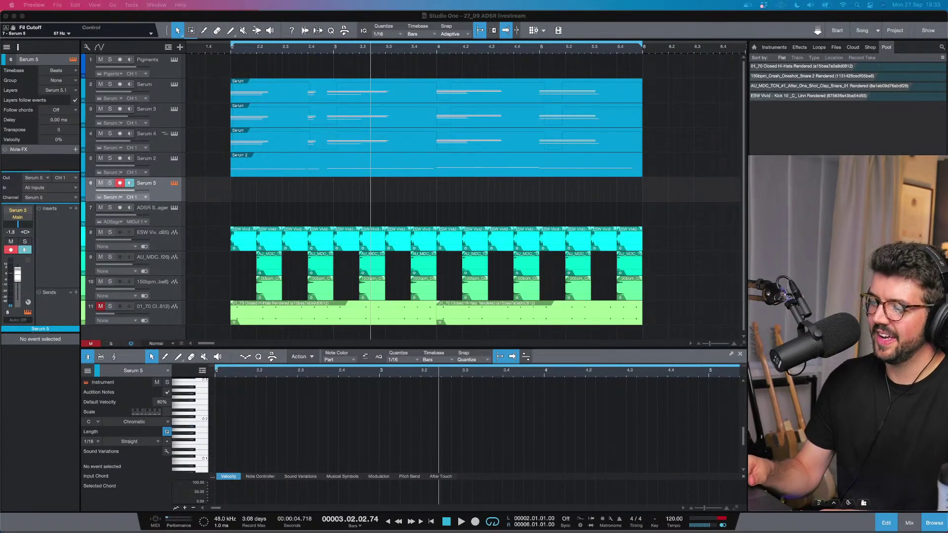
left_click(595, 253)
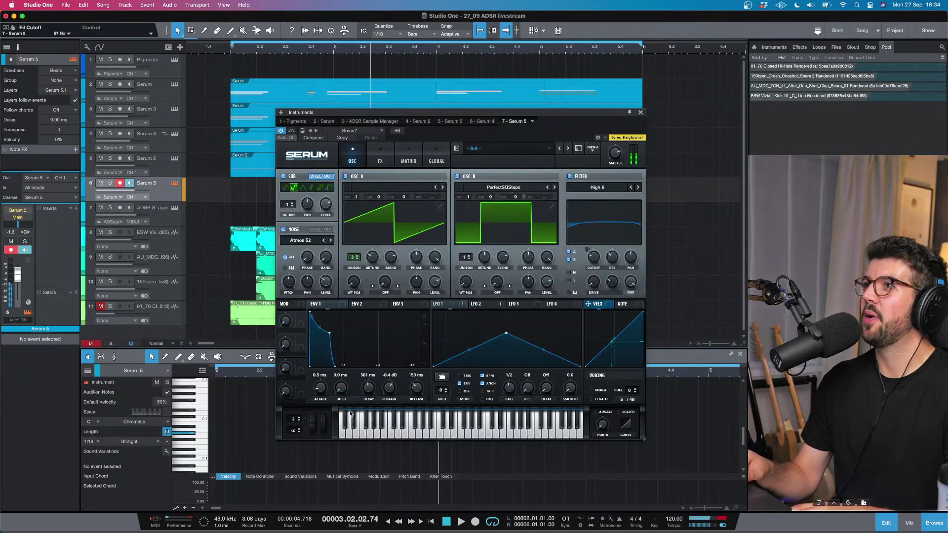
Step: Shape envelope 1 with a 390 ms decay, a -4.5 dB sustain and a 0.5 ms release
mouse_move(377, 391)
left_mouse_down()
mouse_move(398, 387)
mouse_move(368, 393)
mouse_move(390, 395)
left_mouse_up()
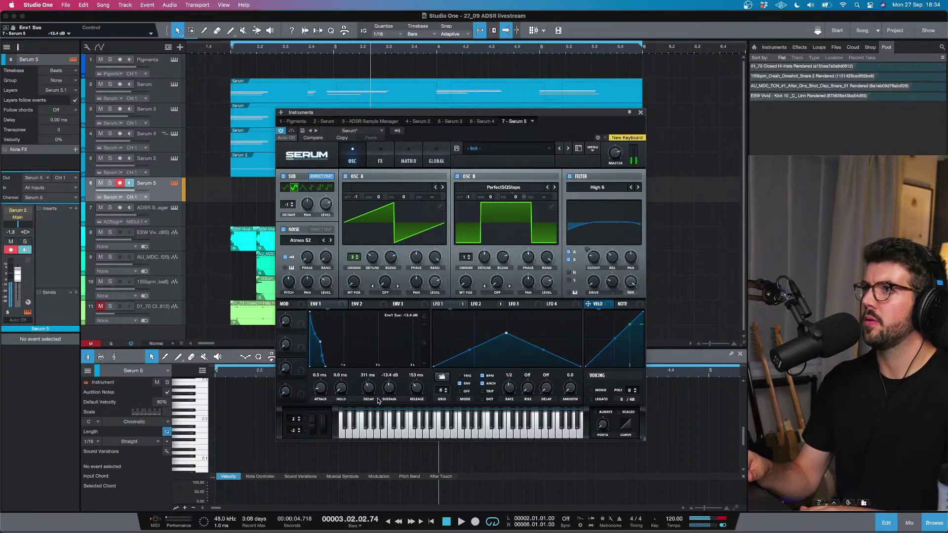
left_click_drag(320, 331, 402, 341)
left_click_drag(387, 381, 387, 405)
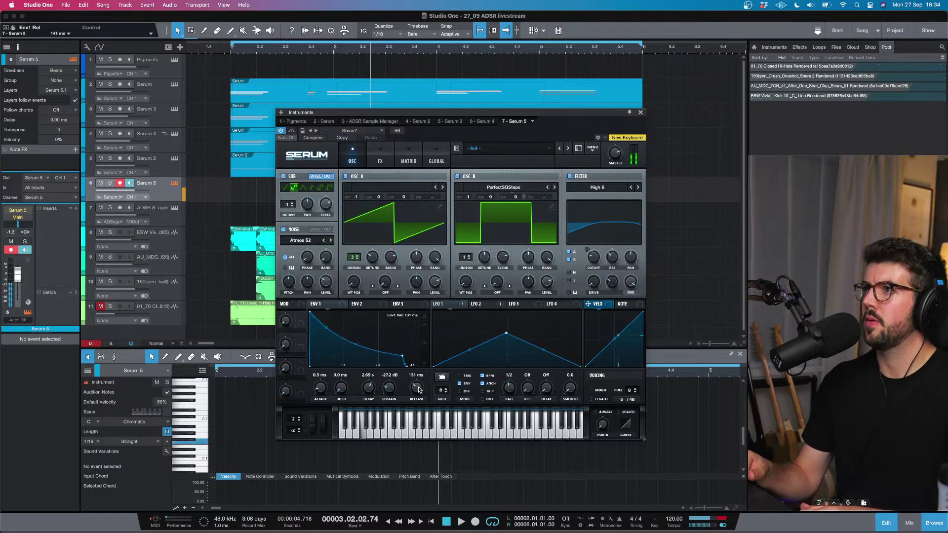
left_click_drag(416, 399, 389, 377)
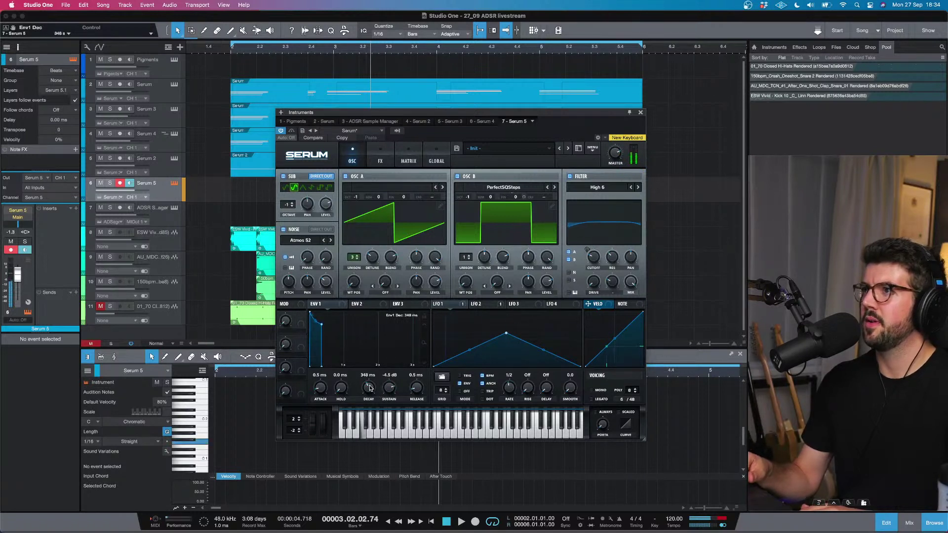
scroll(371, 391, "up", 3)
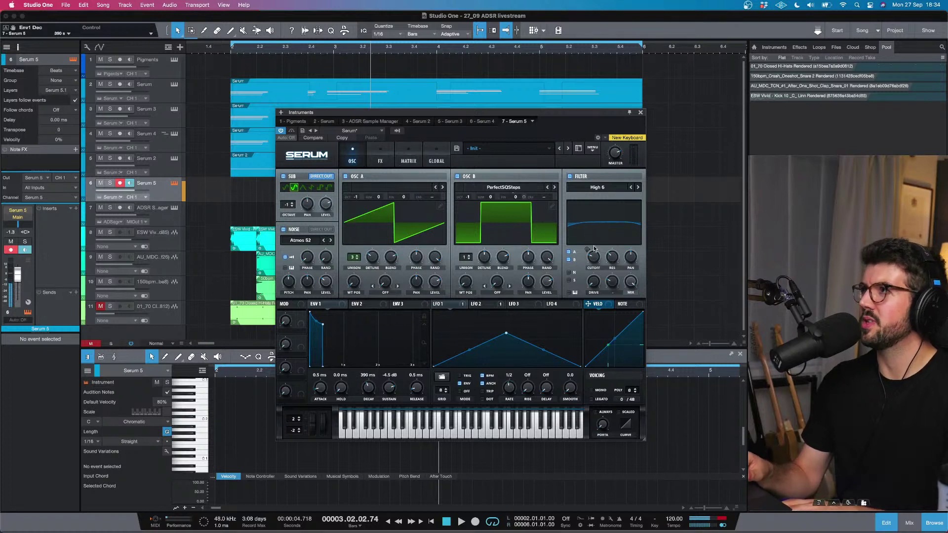
Step: Change the sub oscillator to a square wave and route it through the filter
mouse_move(595, 258)
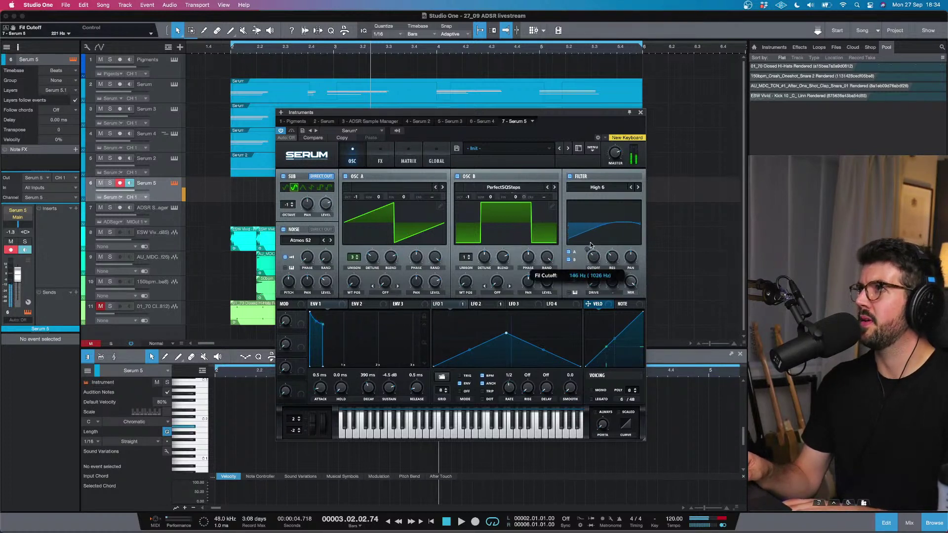
left_click_drag(592, 243, 590, 245)
left_click(288, 231)
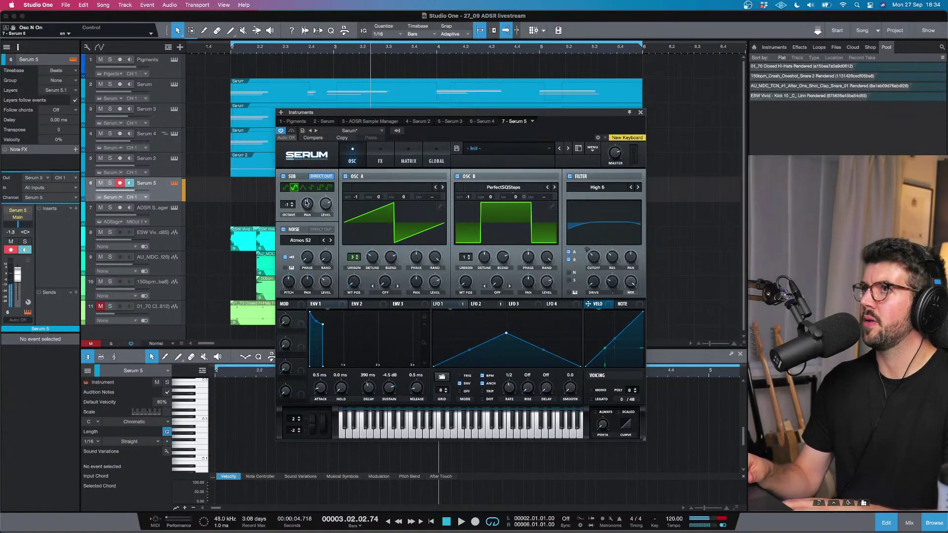
mouse_move(286, 206)
left_mouse_down()
mouse_move(286, 192)
mouse_move(286, 214)
mouse_move(285, 202)
left_mouse_up()
left_click(321, 187)
mouse_move(322, 215)
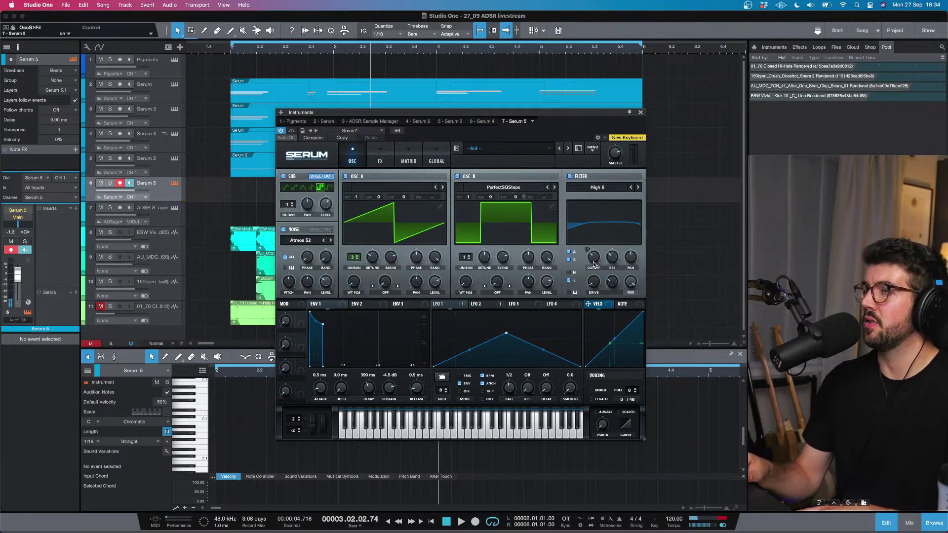
Step: Set the filter cutoff to about 149 Hz and oscillator A's unison detune to 0.15
left_click_drag(590, 265, 591, 269)
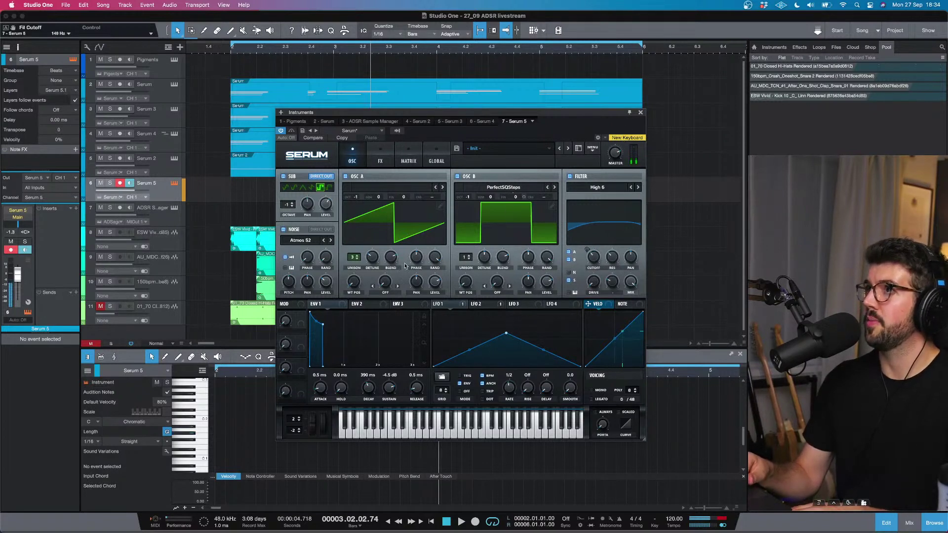
left_click_drag(379, 261, 375, 260)
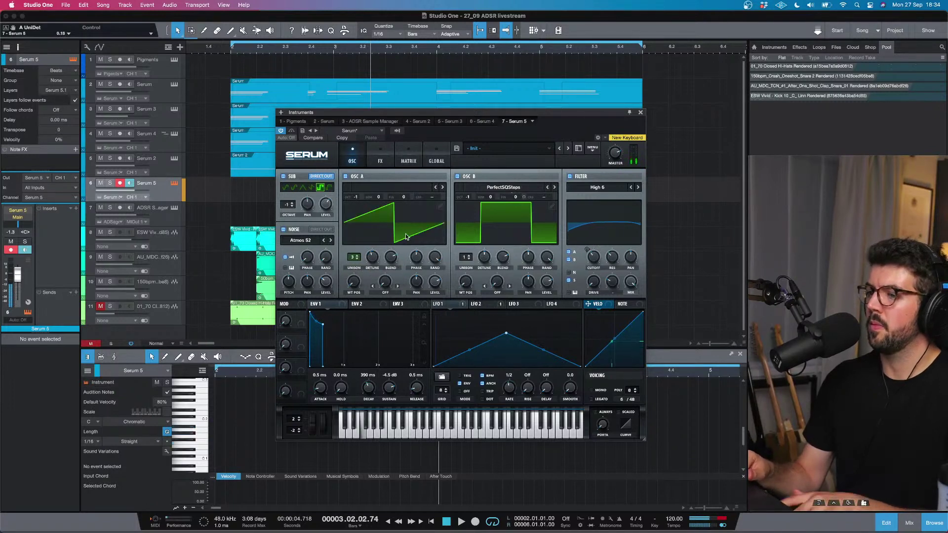
Step: Add a hall reverb to the effects with a shorter decay, a low cut of about 35% and a mix of about 10%
left_click(389, 149)
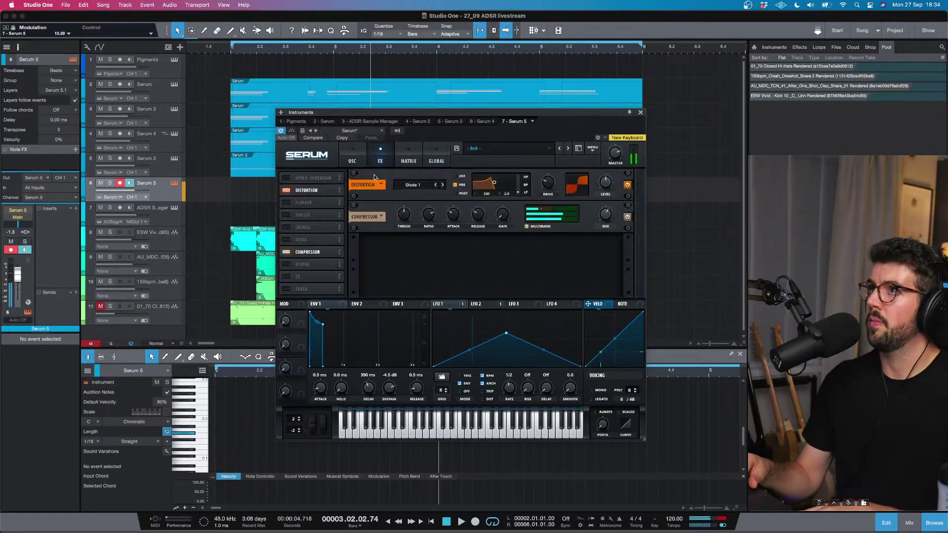
left_click(286, 264)
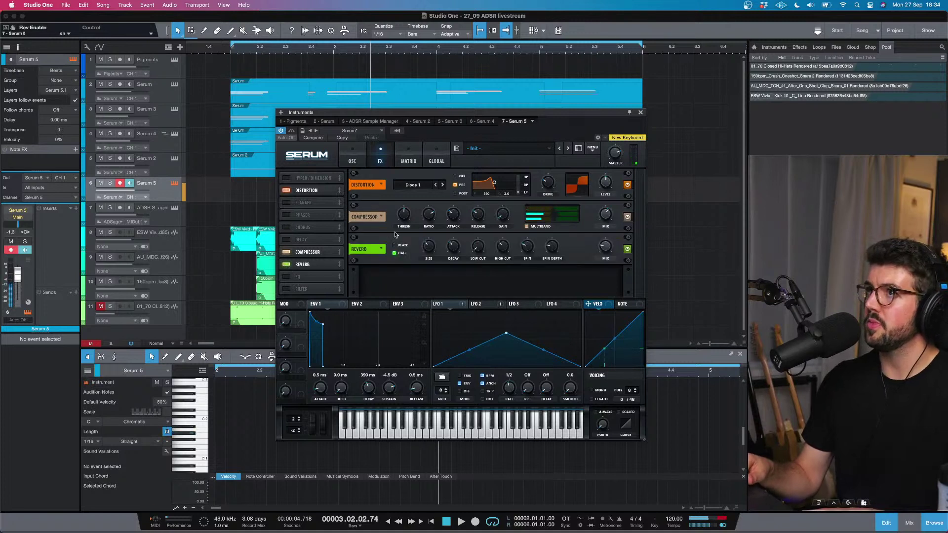
mouse_move(429, 248)
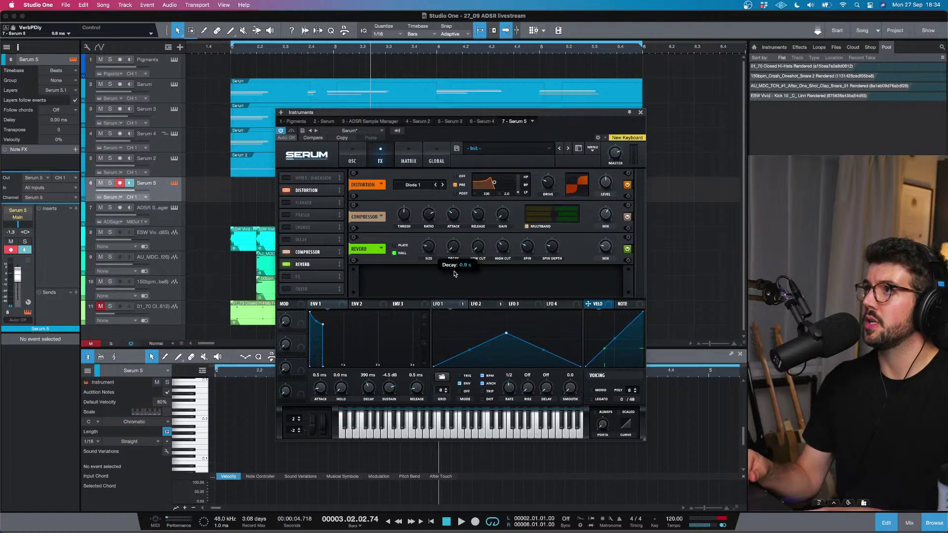
mouse_move(496, 238)
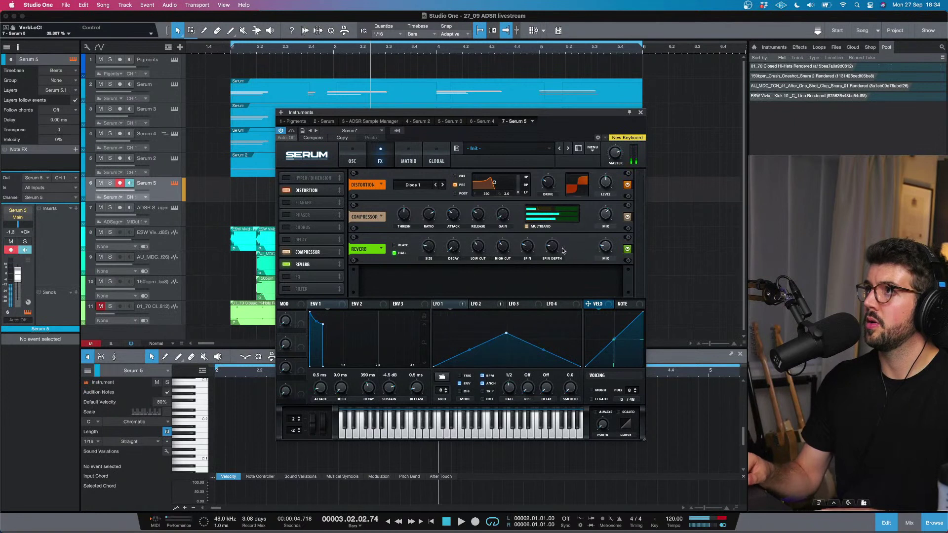
left_click_drag(605, 246, 604, 255)
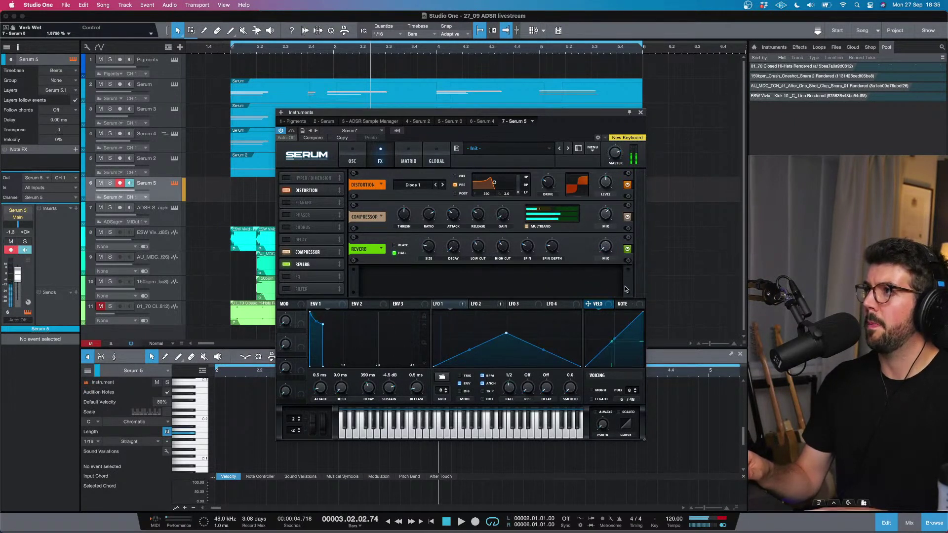
left_click_drag(609, 247, 605, 236)
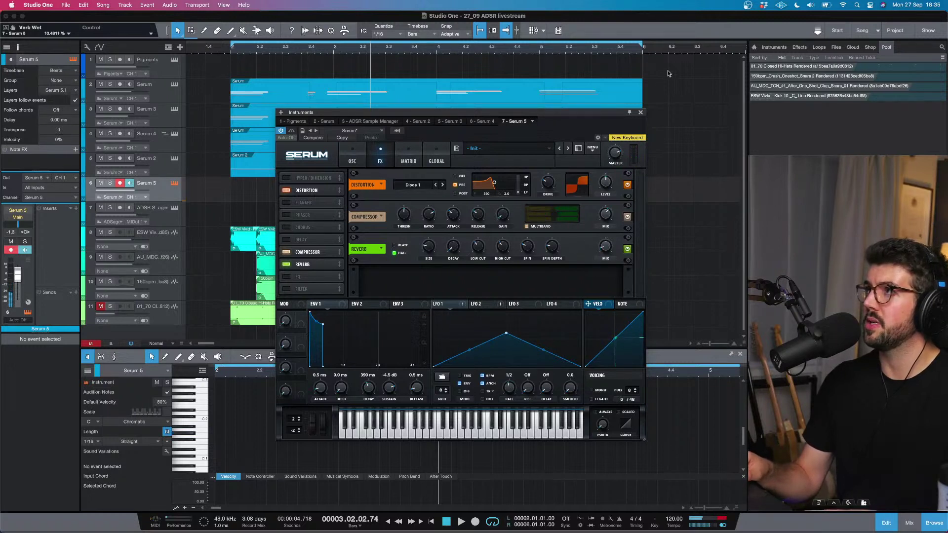
Step: Close the synth window and play the arrangement to rehearse a part with the new sound
left_click(641, 114)
key("space")
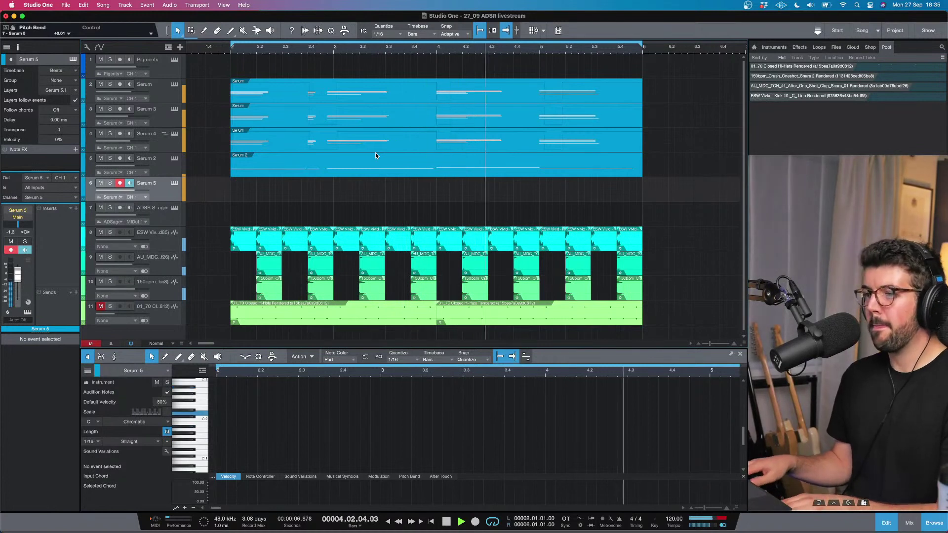
key("space")
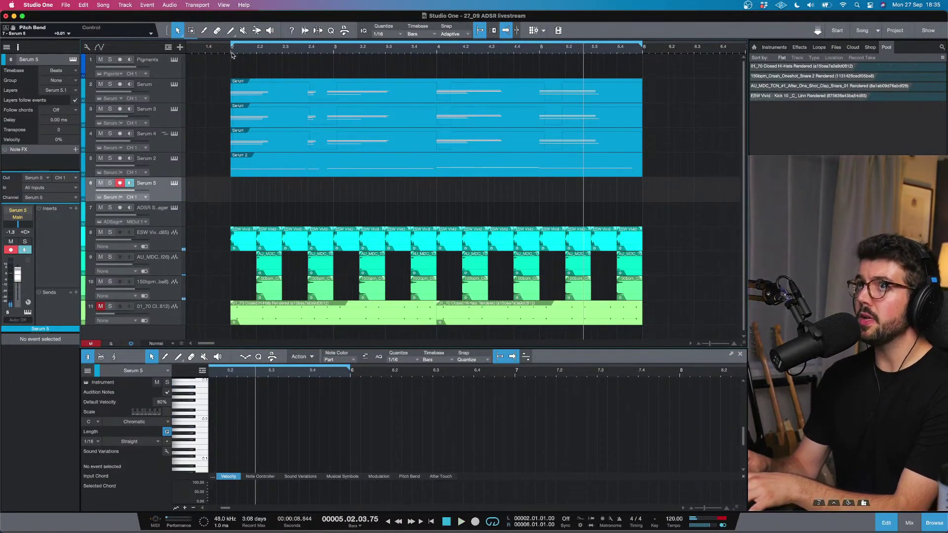
Step: Return to the start of the song and turn off loop playback
key("comma")
key("w")
key("w")
key("KP_Divide")
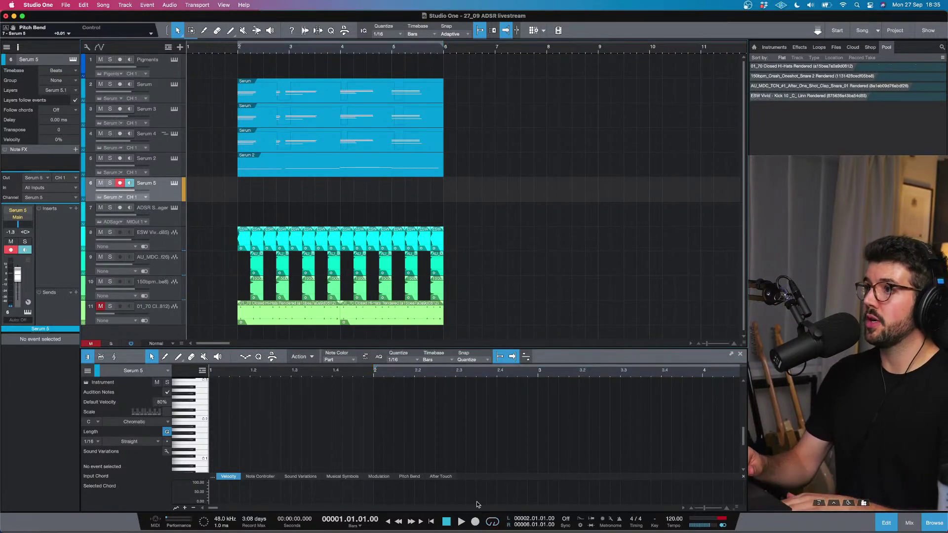
Step: Try recording a part on the Serum 5 track from bar 1, discarding each take
left_click(475, 523)
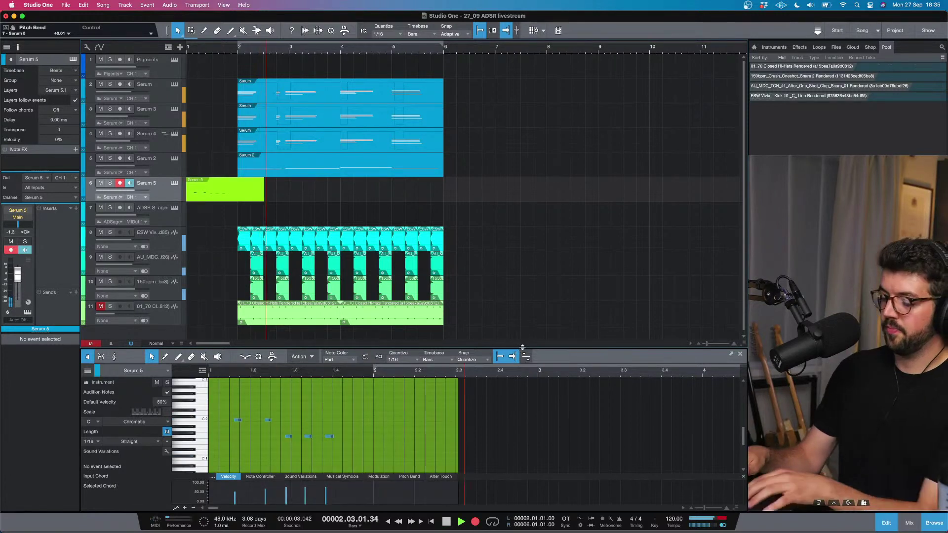
key("space")
key("comma")
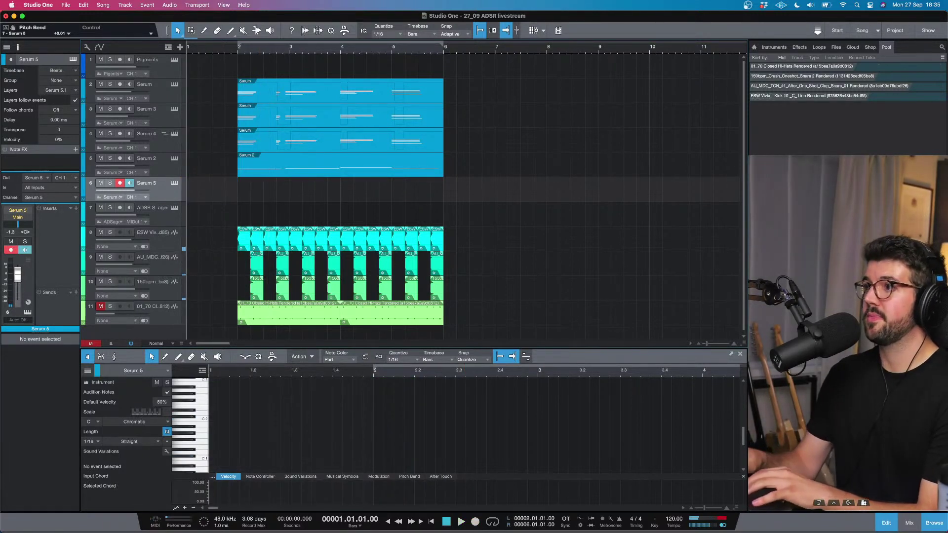
left_click(475, 523)
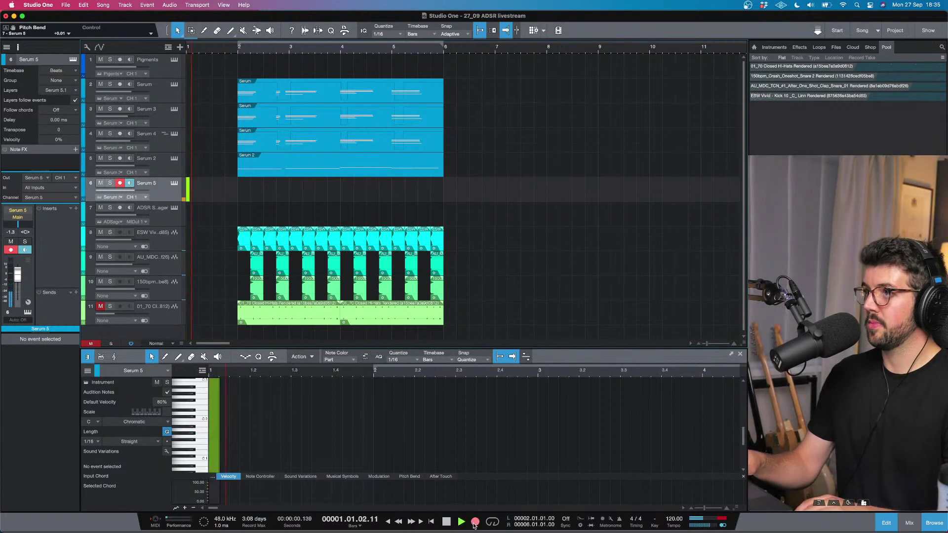
key("space")
key("comma")
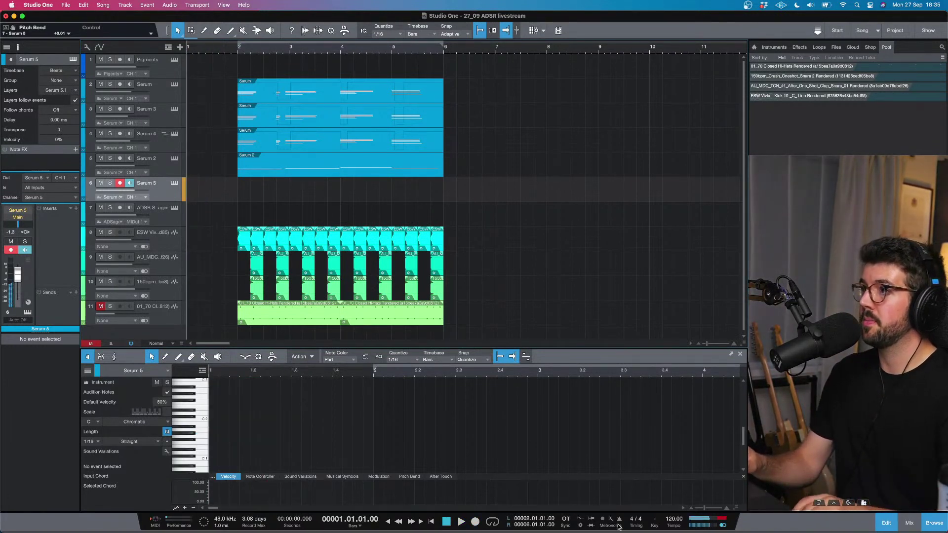
key("KP_Multiply")
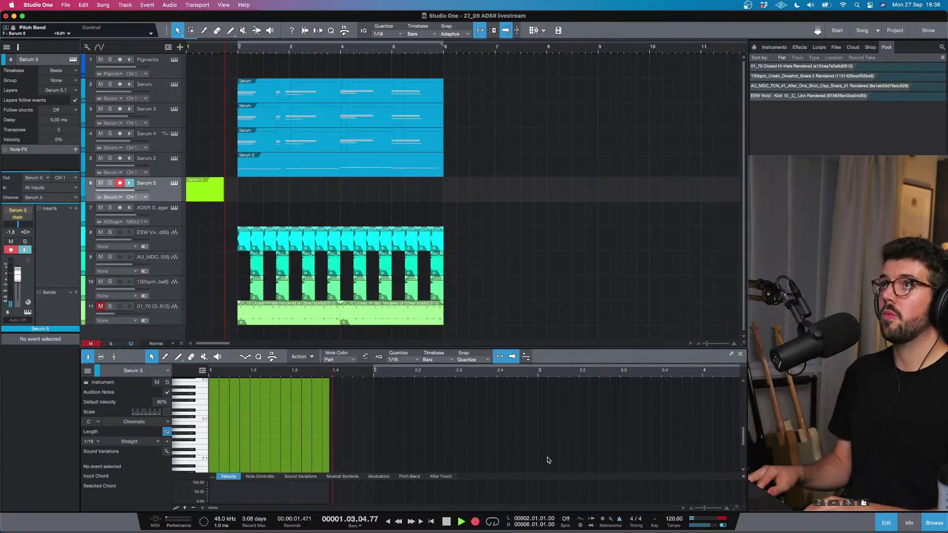
key("space")
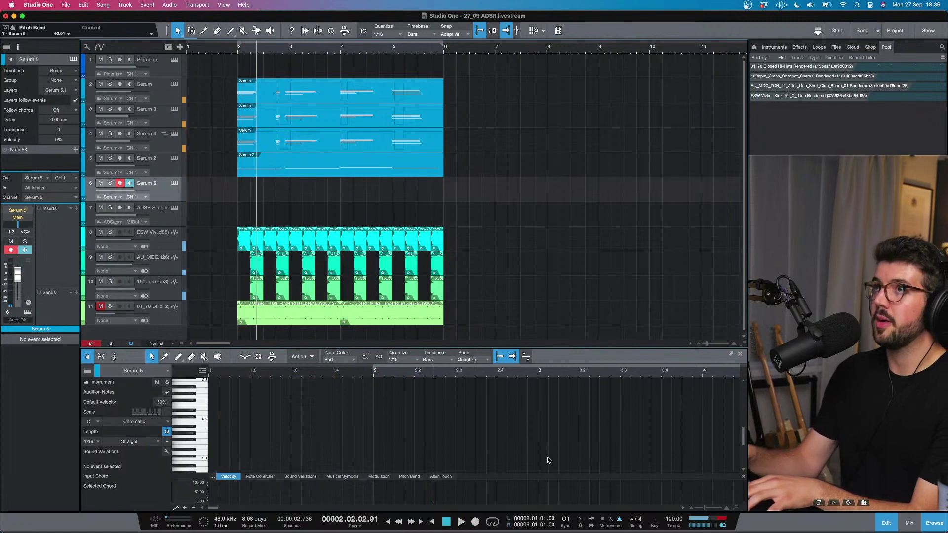
Step: Record the part on the Serum 5 track from the start of the song, restarting the take once
key("comma")
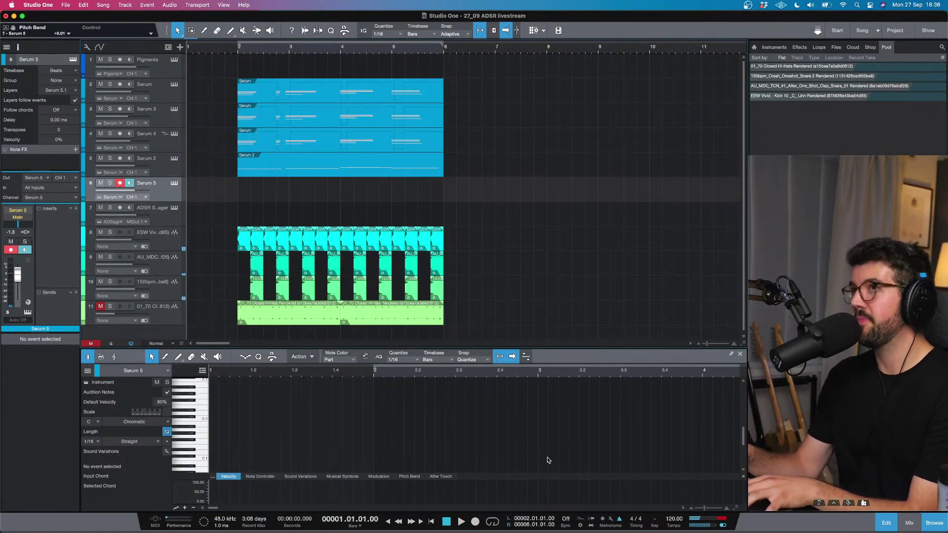
left_click(474, 524)
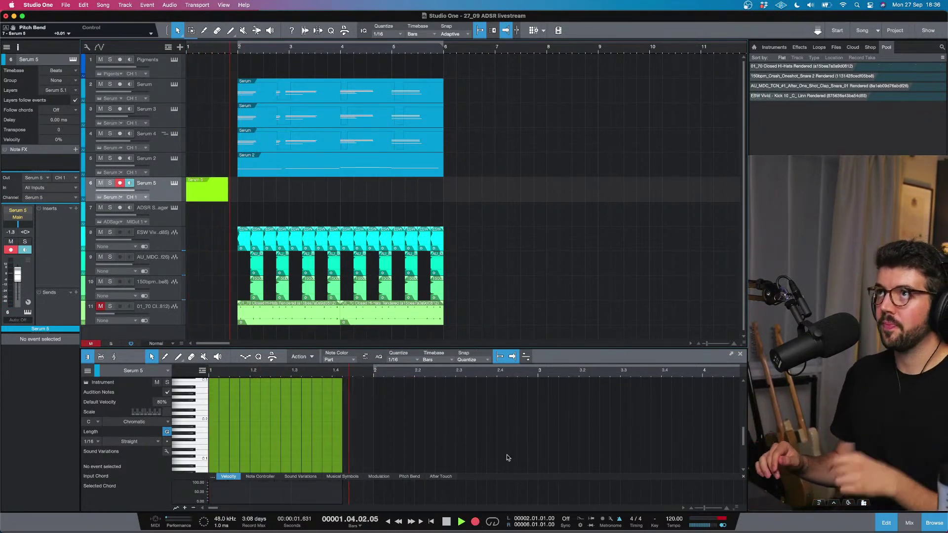
key("space")
key("comma")
left_click(475, 522)
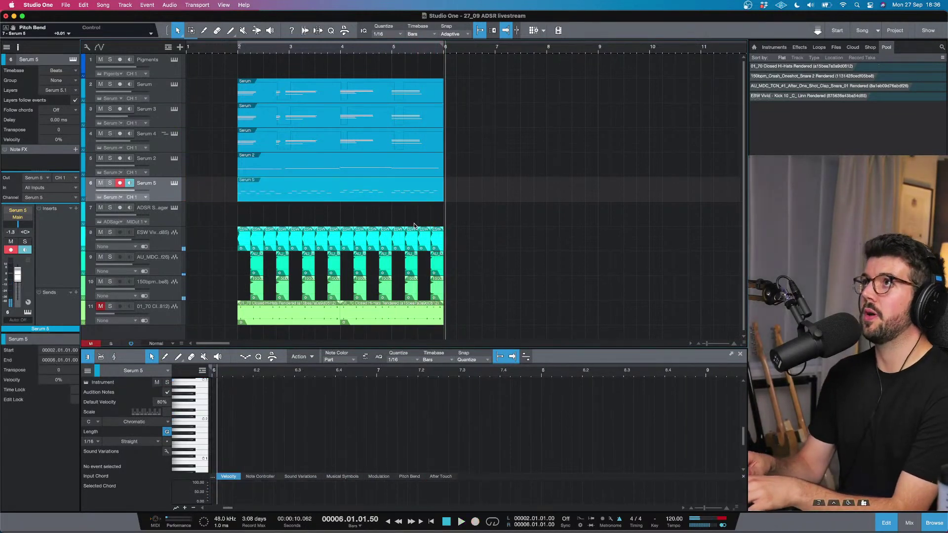
Step: Select the recorded Serum 5 part, return the playhead to bar 2 and disarm the track
left_click(411, 186)
left_click(220, 373)
left_click(121, 183)
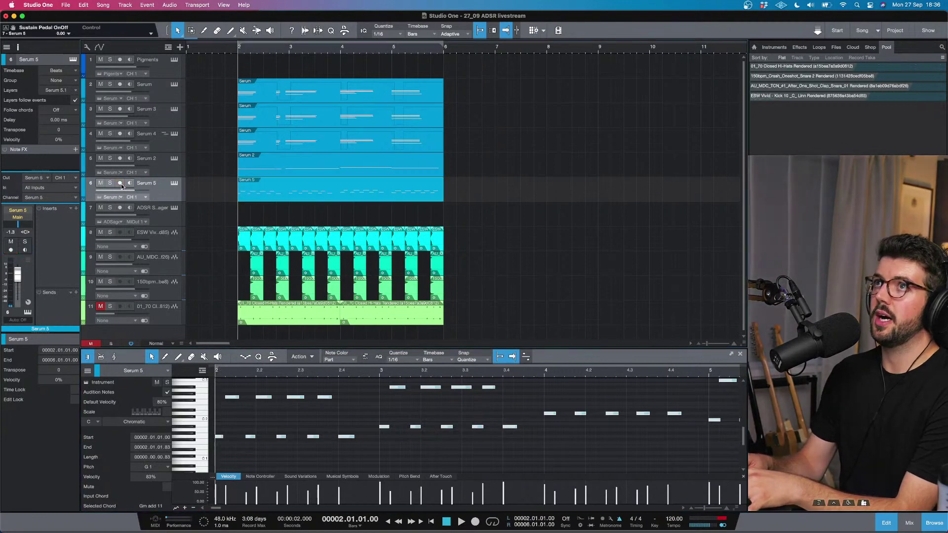
Step: Add the Kickstart plug-in to the Serum 5 channel's inserts
left_click(76, 209)
type("kick")
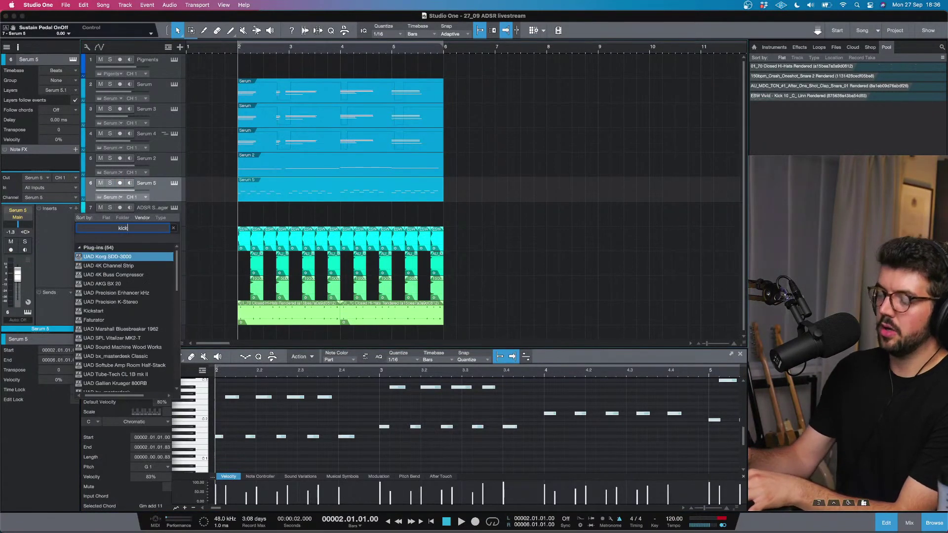
key("Return")
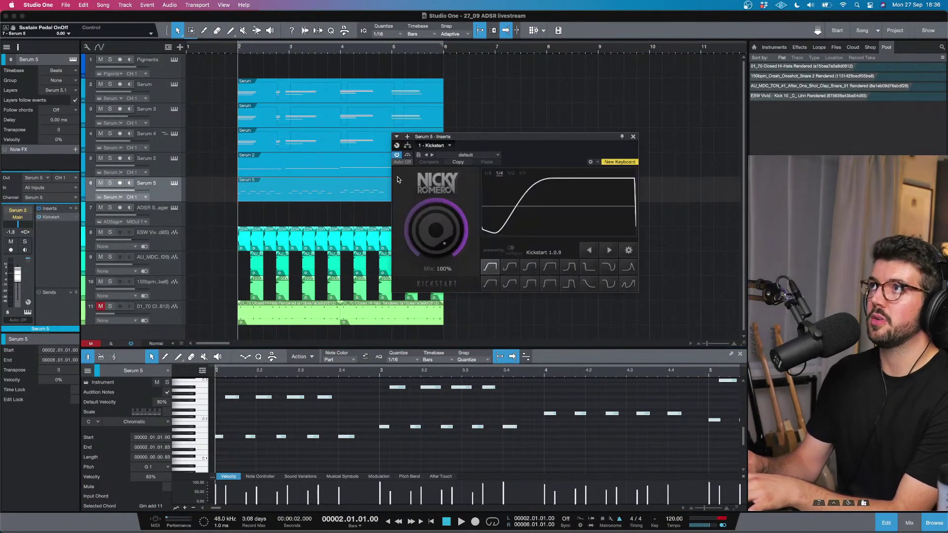
Step: Solo Serum 5 in looped playback and give Kickstart the third curve in the first row with a 67% mix
left_click(110, 183)
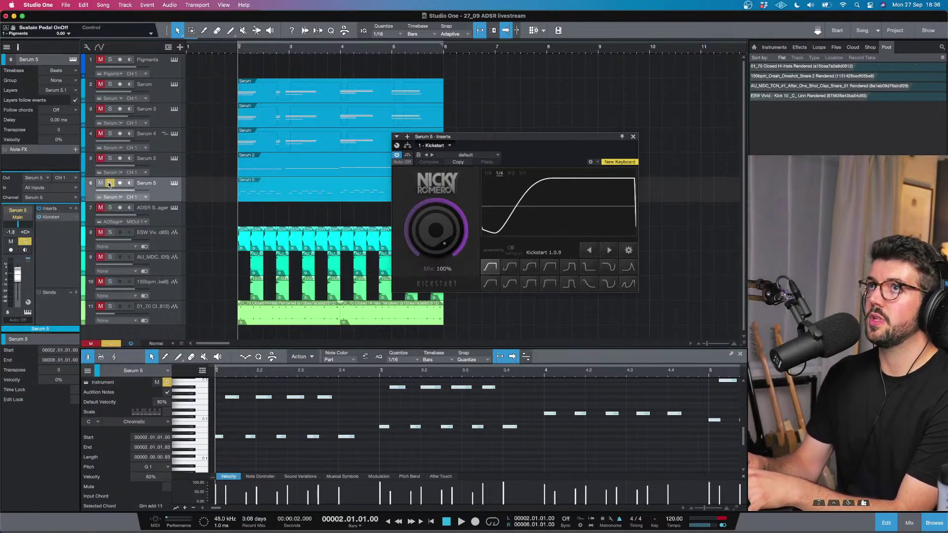
key("slash")
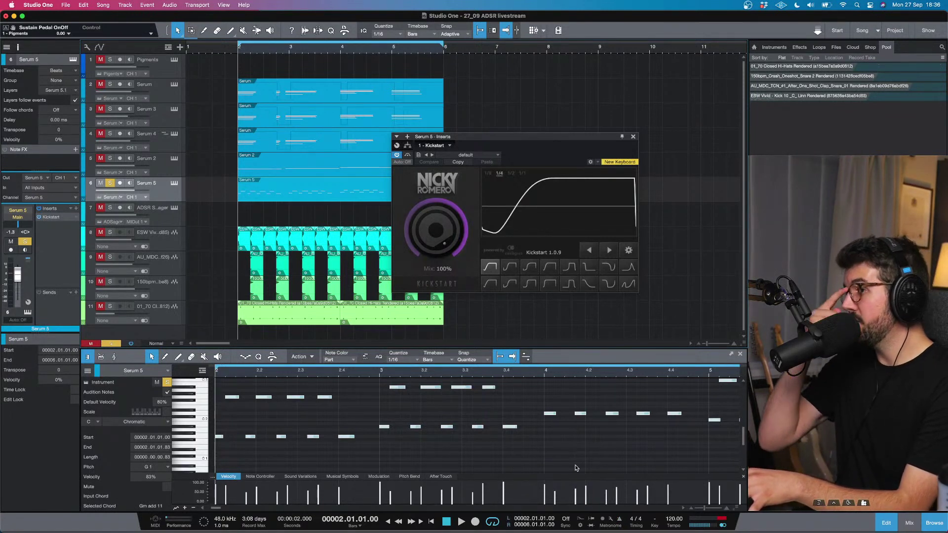
key("space")
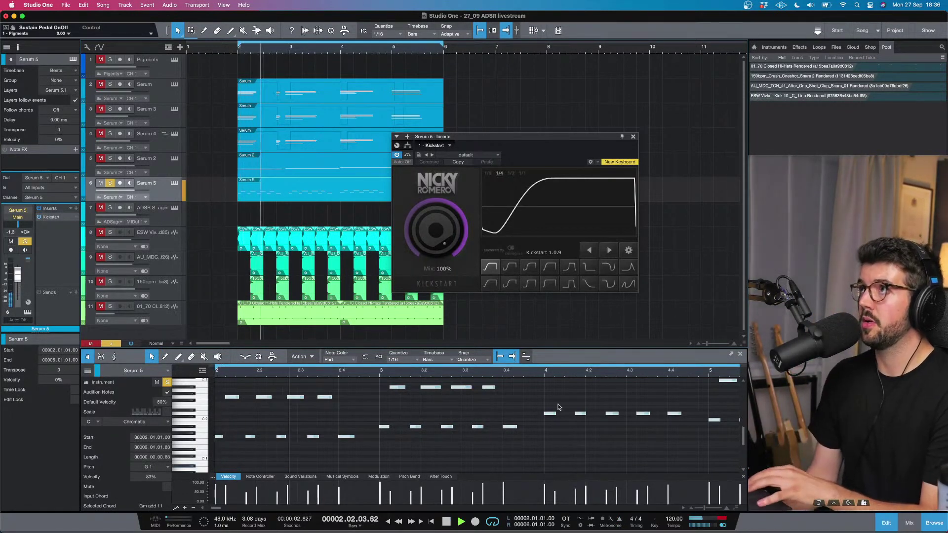
left_click(551, 267)
left_click(532, 270)
left_click_drag(413, 195, 413, 206)
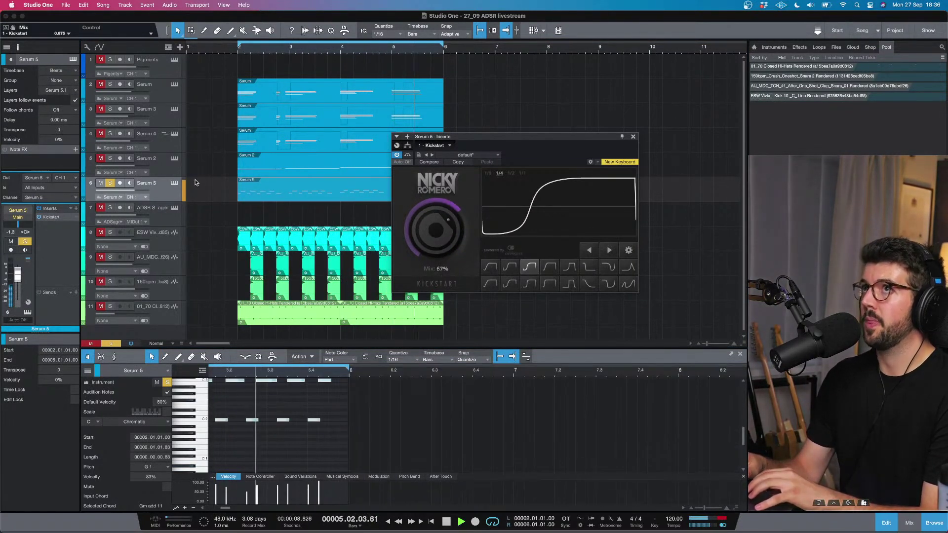
Step: Copy the Kickstart effect onto the Serum 2 track and solo that track alongside Serum 5
left_click(61, 218)
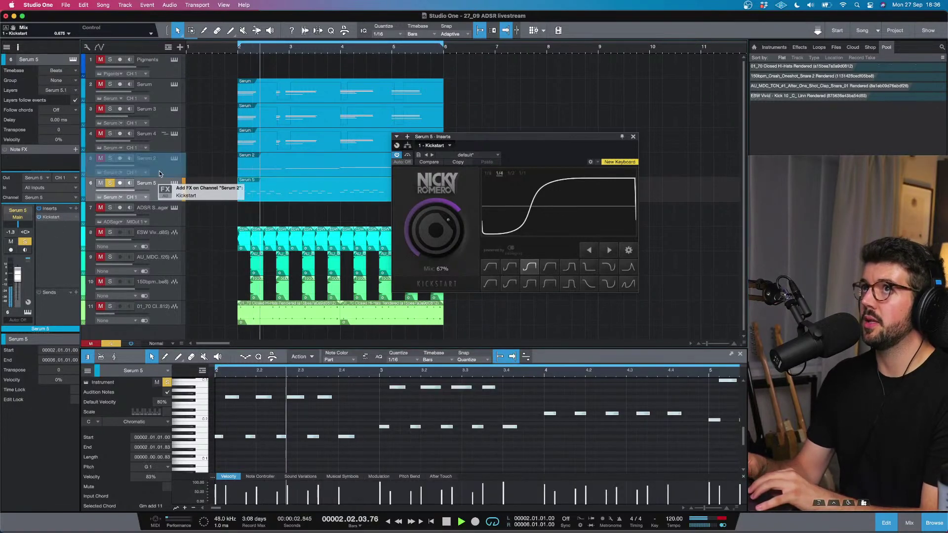
left_click(111, 157)
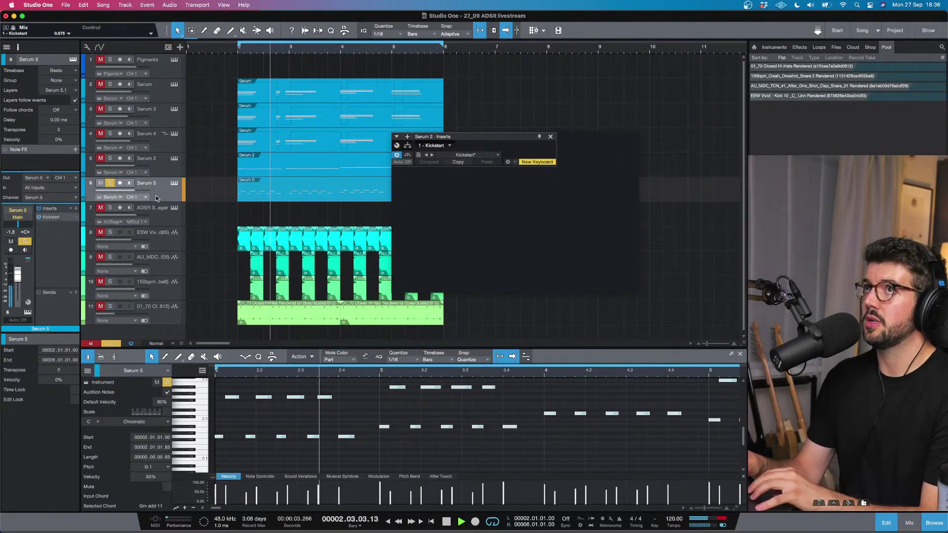
left_click(165, 173)
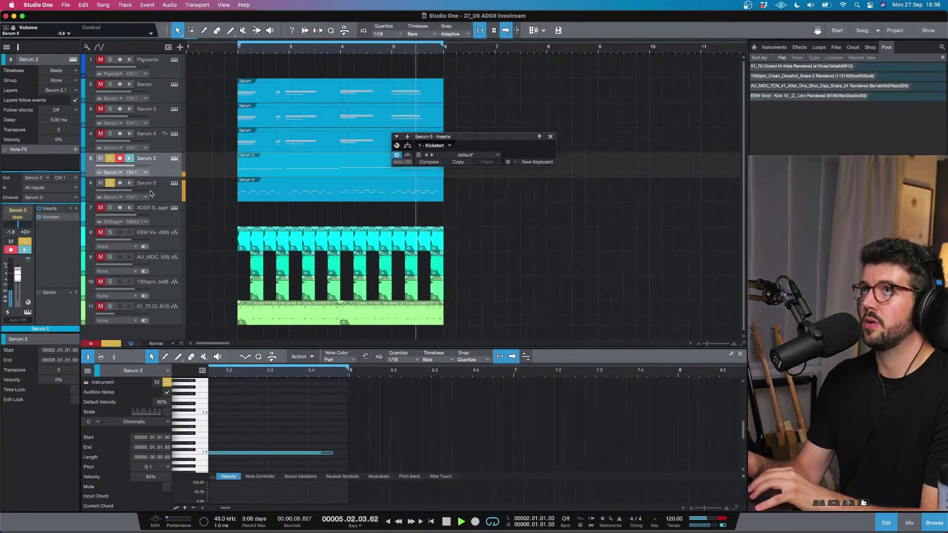
Step: Add the kHs Haas effect to the Serum 5 track and set its delay to about 8 ms on the right channel
left_click(95, 197)
left_click(76, 209)
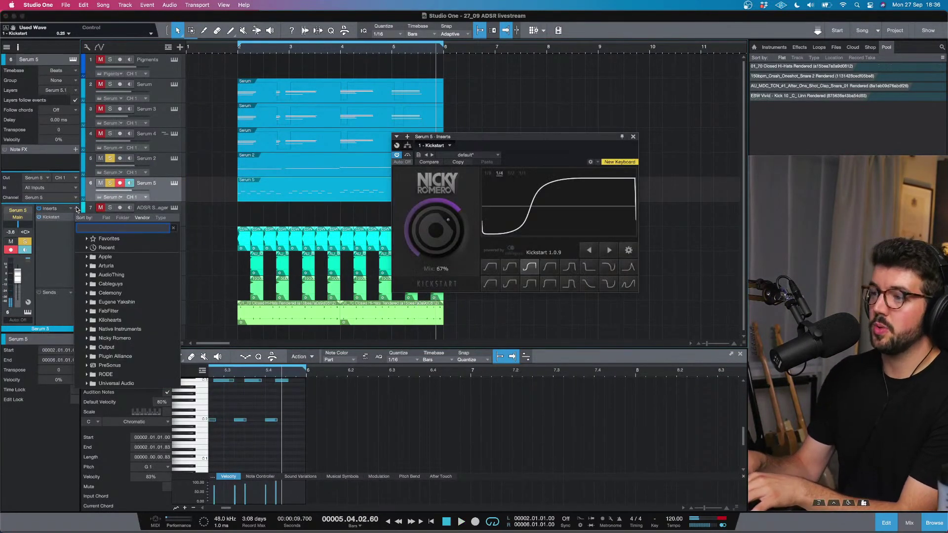
type("haas")
key("Return")
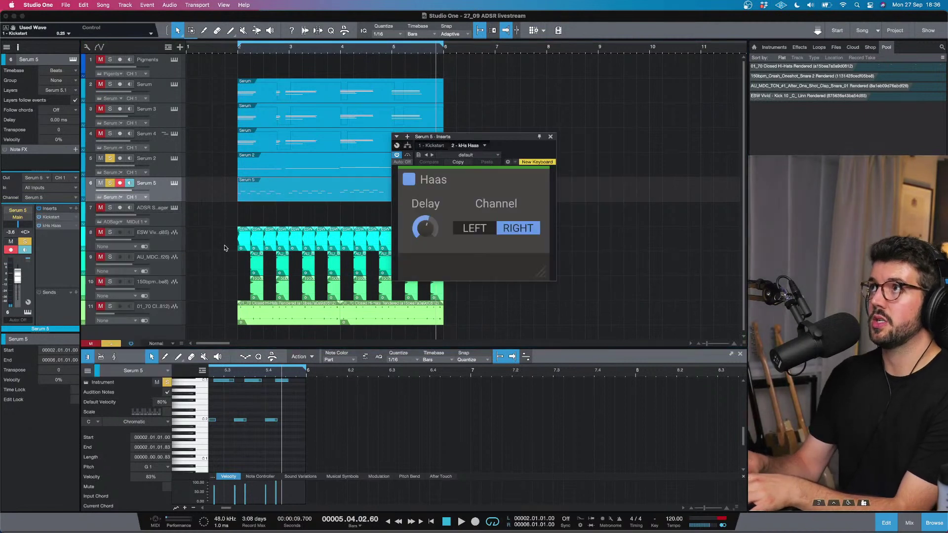
mouse_move(415, 229)
left_mouse_down()
mouse_move(414, 217)
mouse_move(430, 230)
left_mouse_up()
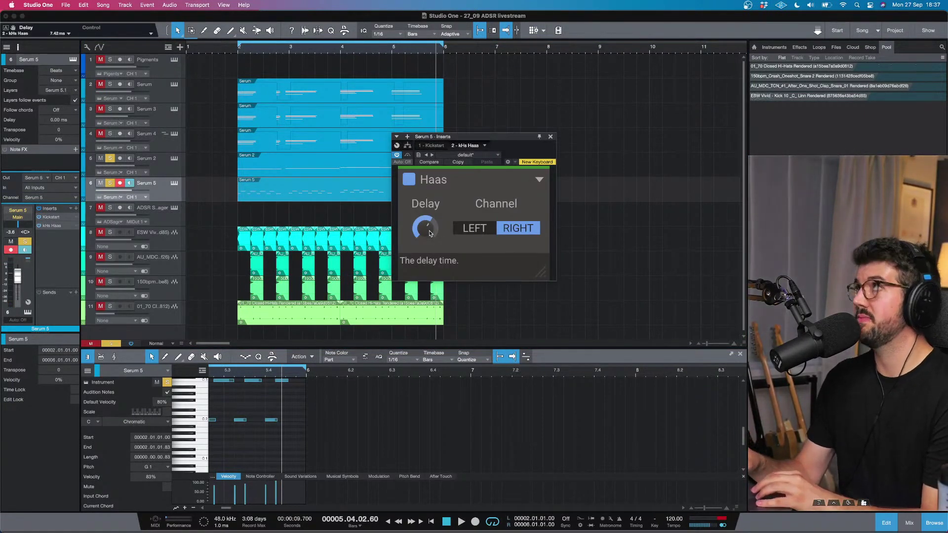
left_click_drag(430, 234, 430, 218)
key("space")
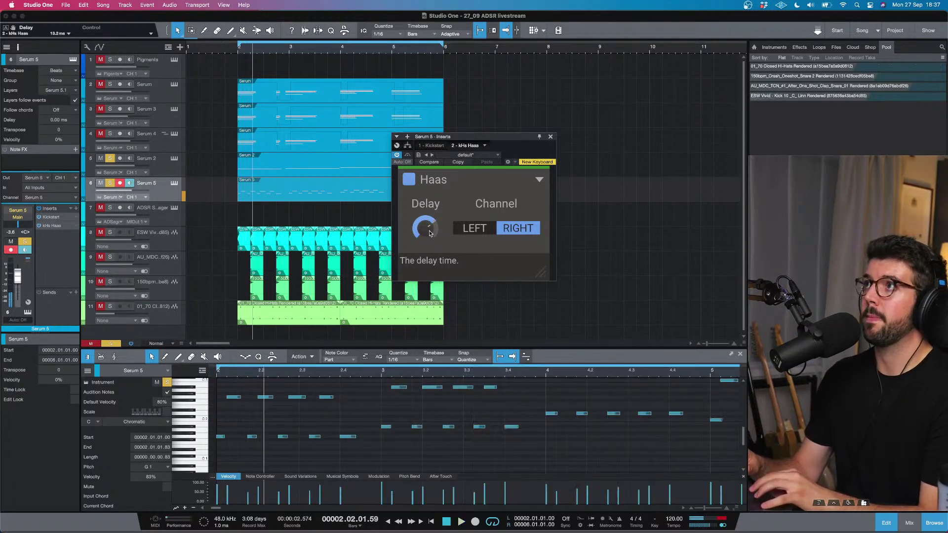
left_click_drag(424, 227, 425, 227)
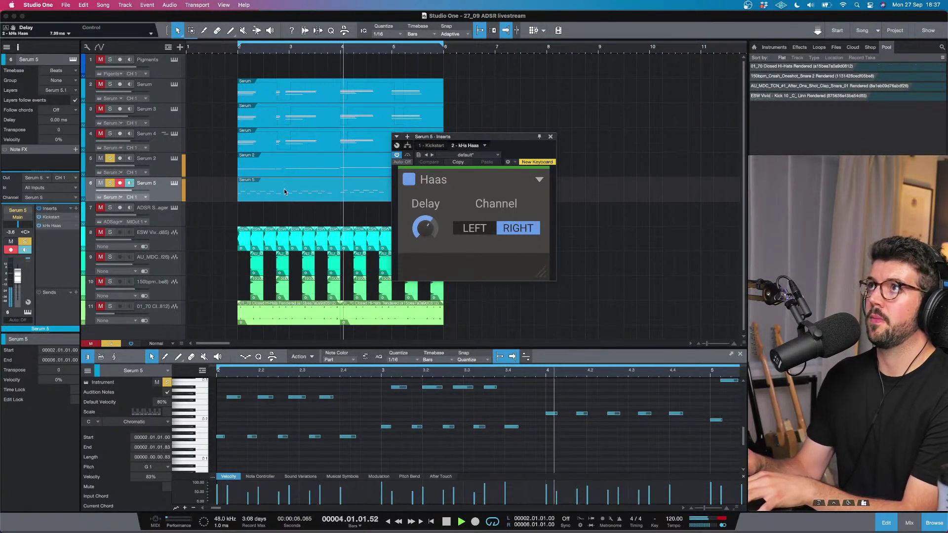
Step: Lower the Serum 5 volume to about -6.1 dB, disarm the track and unsolo both Serum 5 and Serum 2
left_click_drag(143, 193, 134, 194)
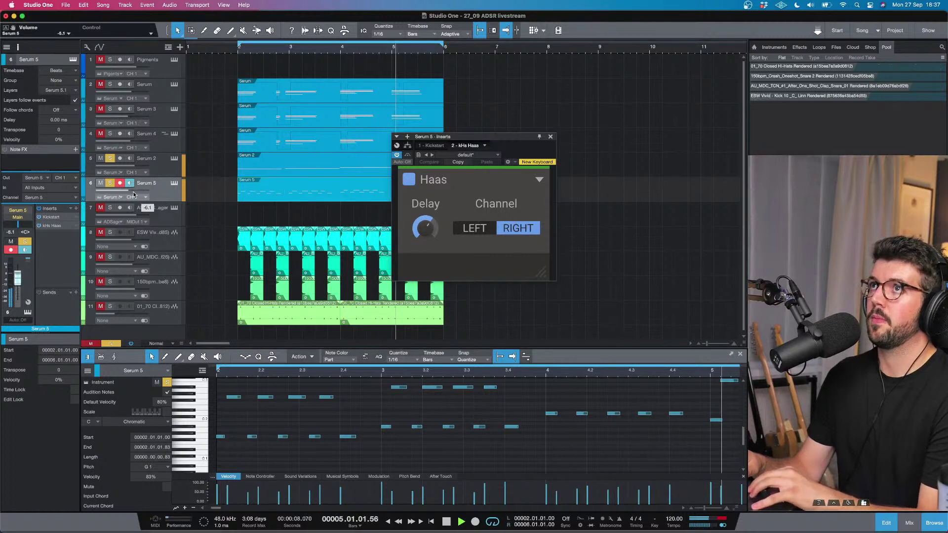
left_click(120, 183)
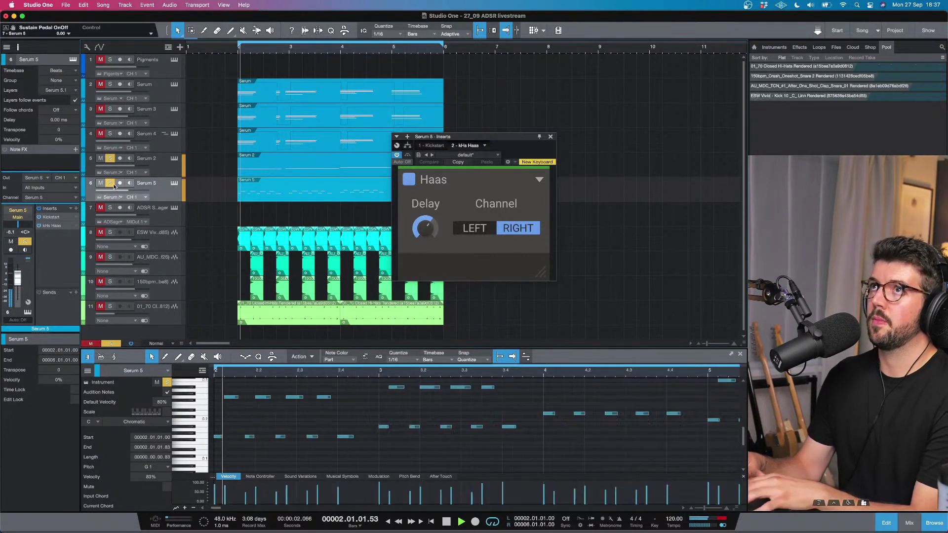
left_click(113, 185)
left_click(110, 159)
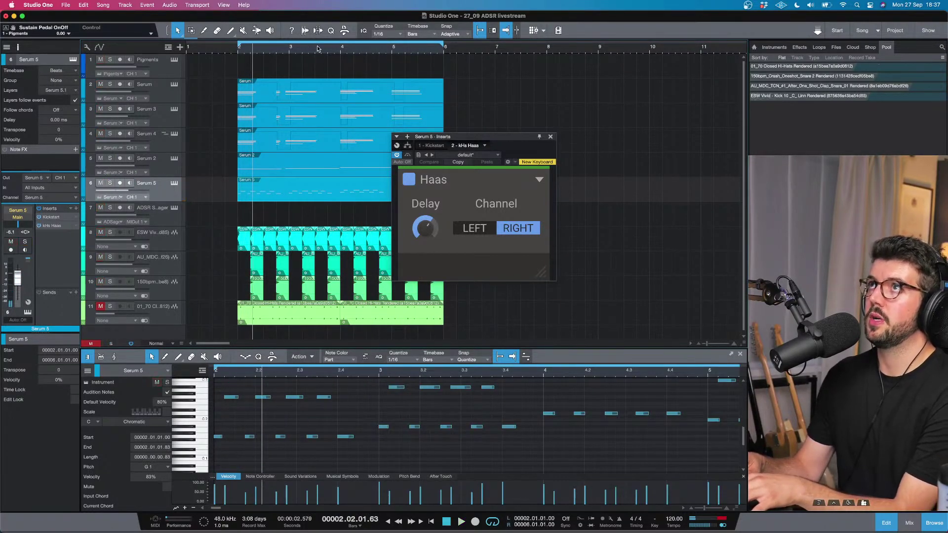
Step: Close the effect window, play the full arrangement and rebalance the Serum 3 and Serum tracks, setting Serum to about -3.5 dB
key("space")
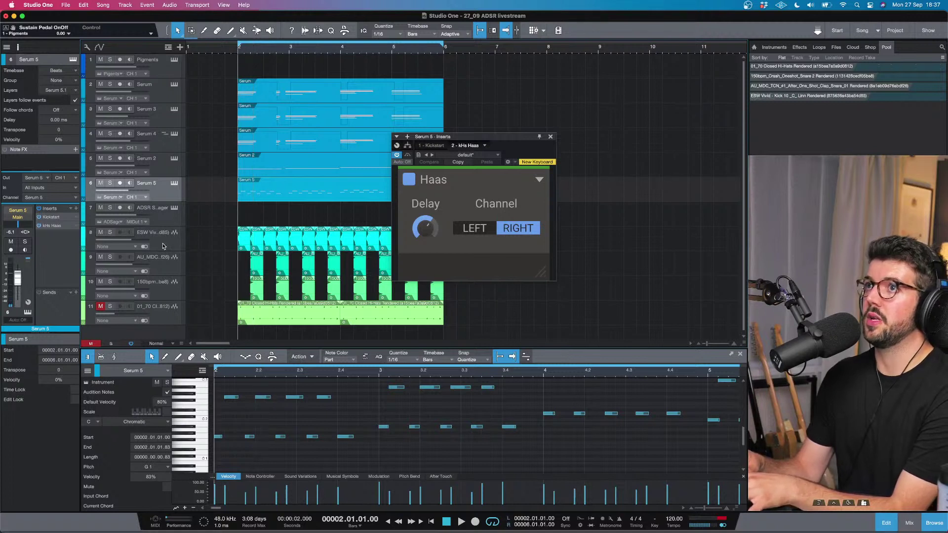
left_click(551, 137)
key("space")
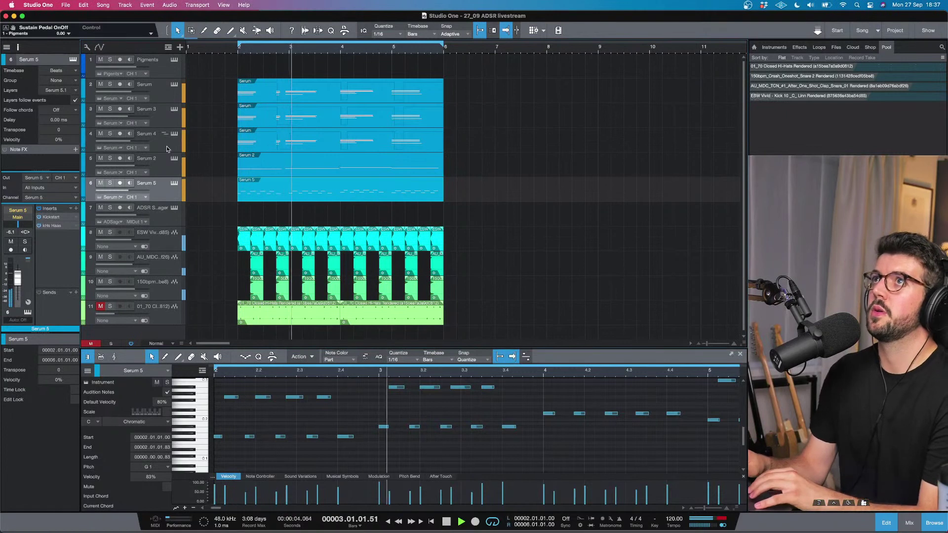
left_click_drag(131, 92, 131, 94)
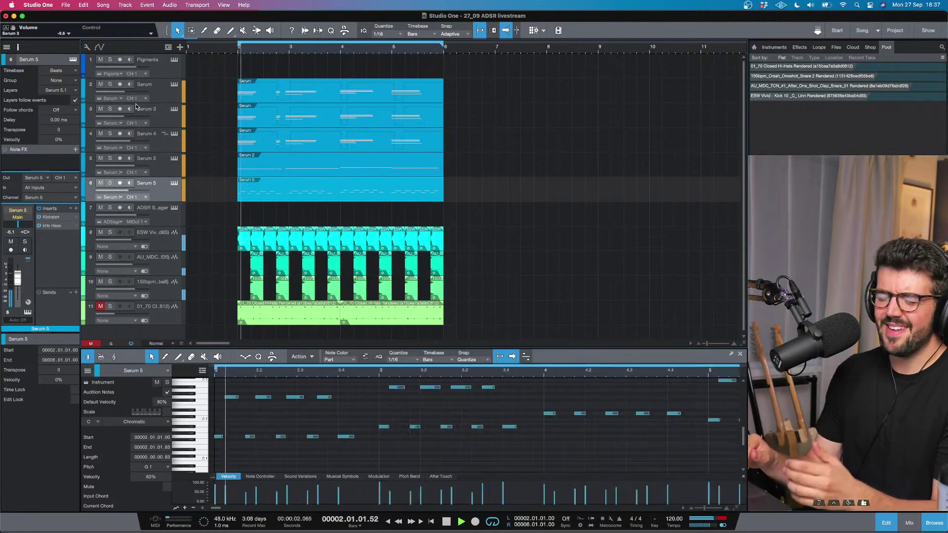
left_click(135, 88)
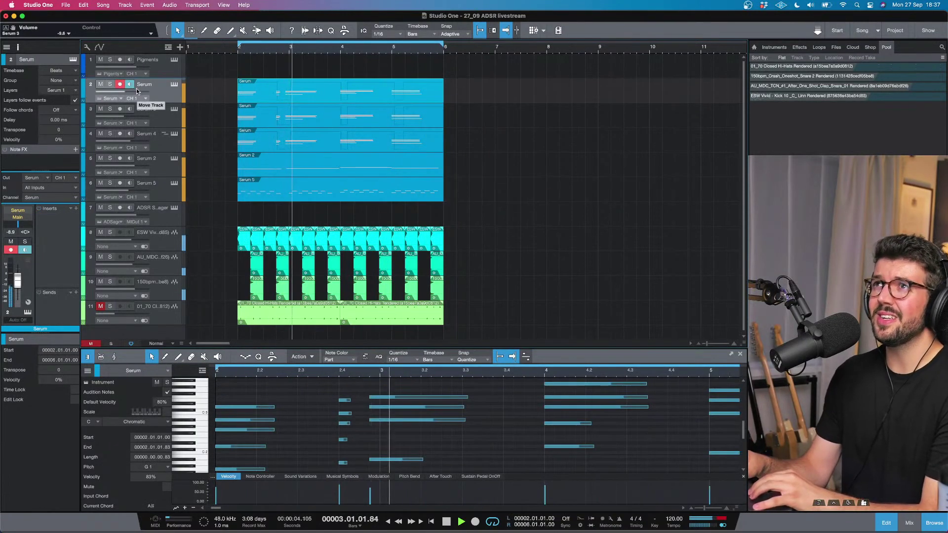
left_click_drag(129, 90, 151, 97)
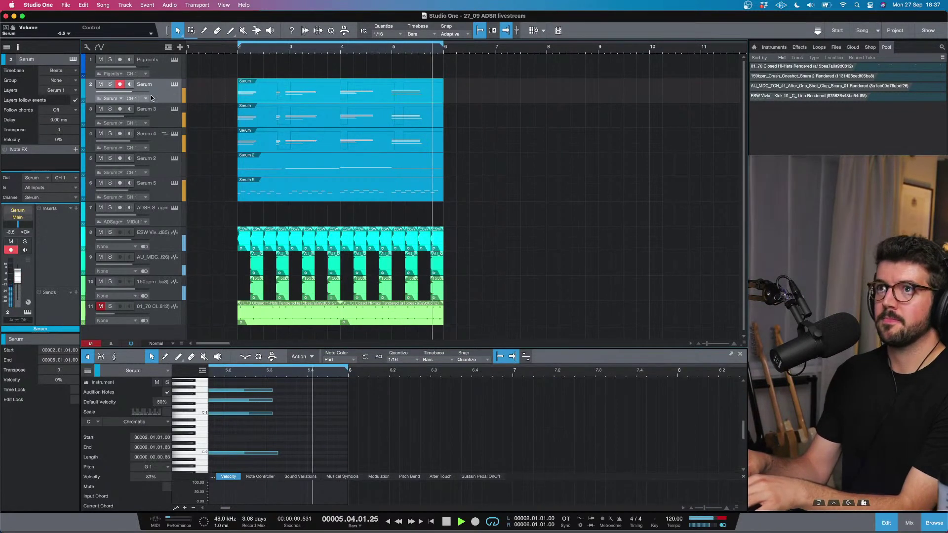
Step: Open the Serum track's synth to review its patch, stop playback and close the window
left_click(175, 86)
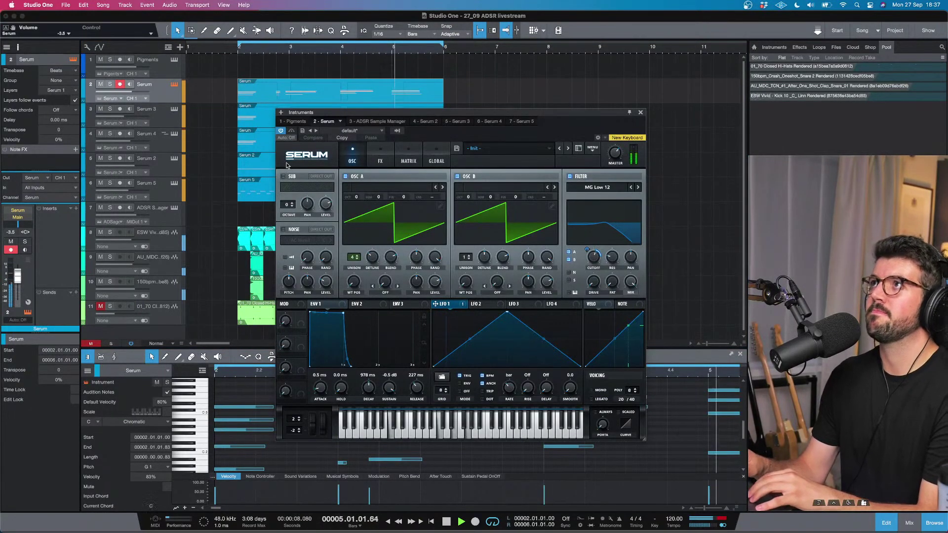
key("space")
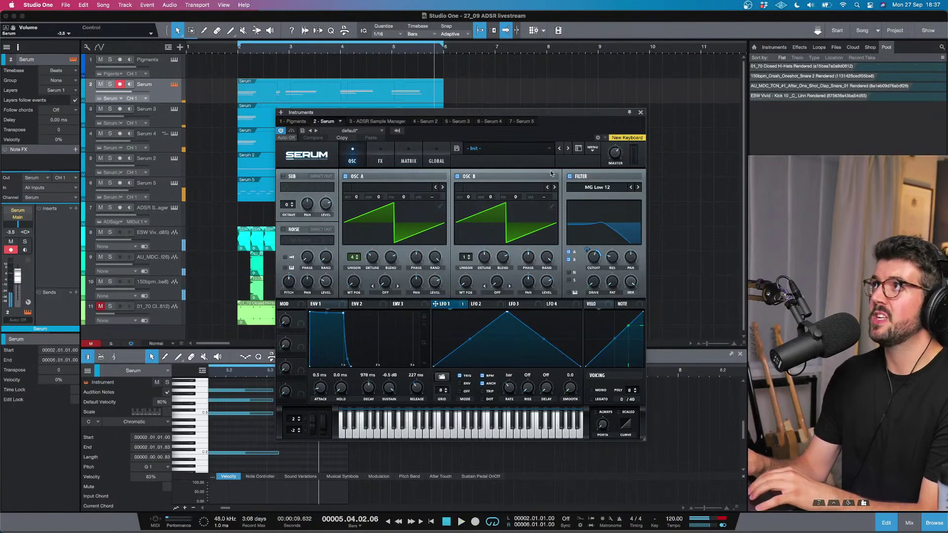
left_click(641, 112)
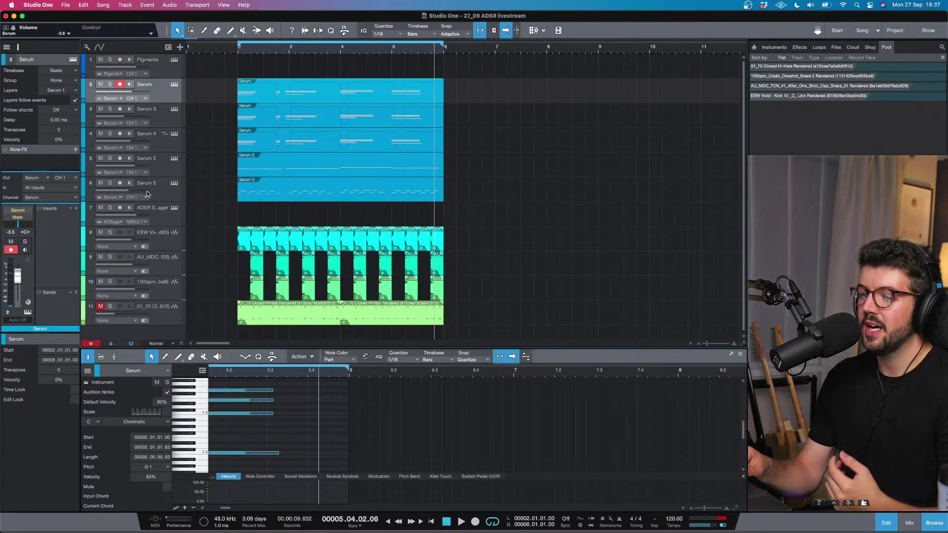
Step: Make a complete duplicate of the Serum 5 track, delete the copied part and return the playhead to bar 2
left_click(166, 196)
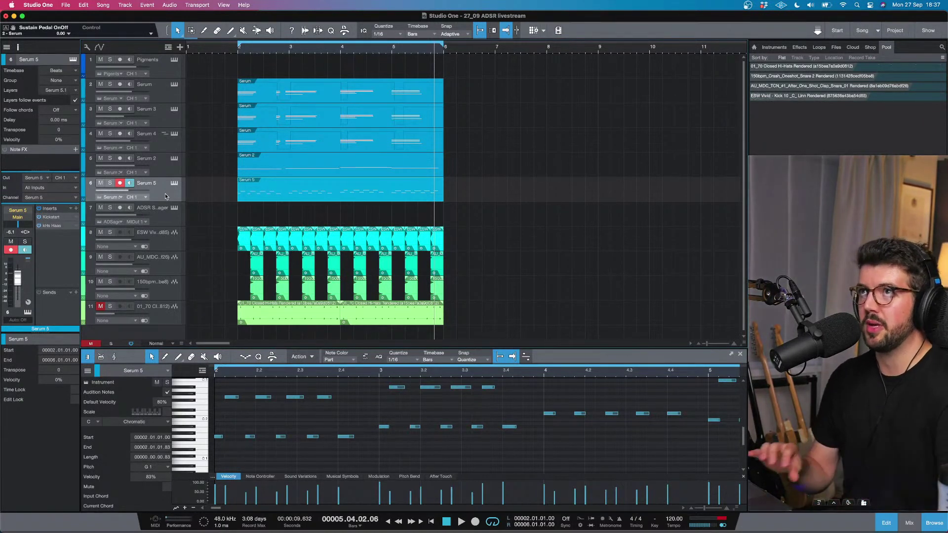
right_click(166, 196)
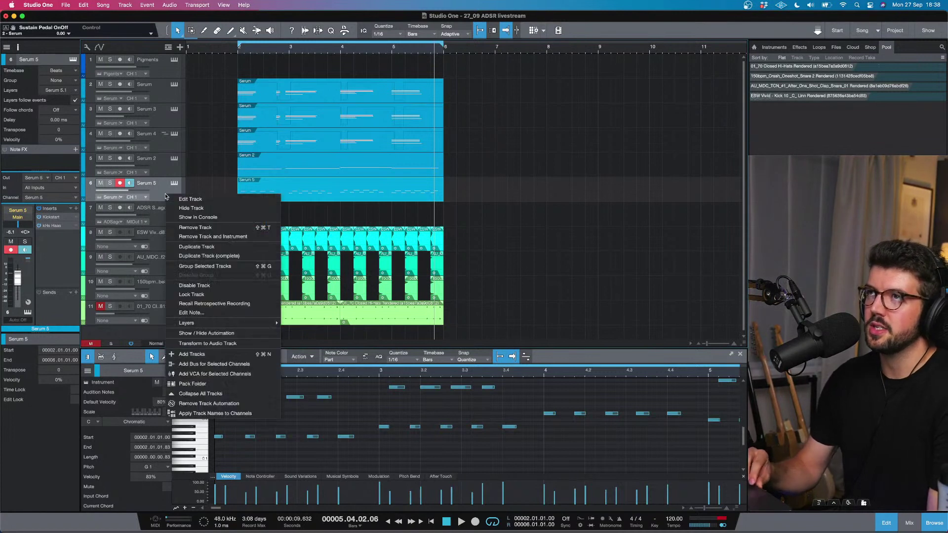
left_click(245, 252)
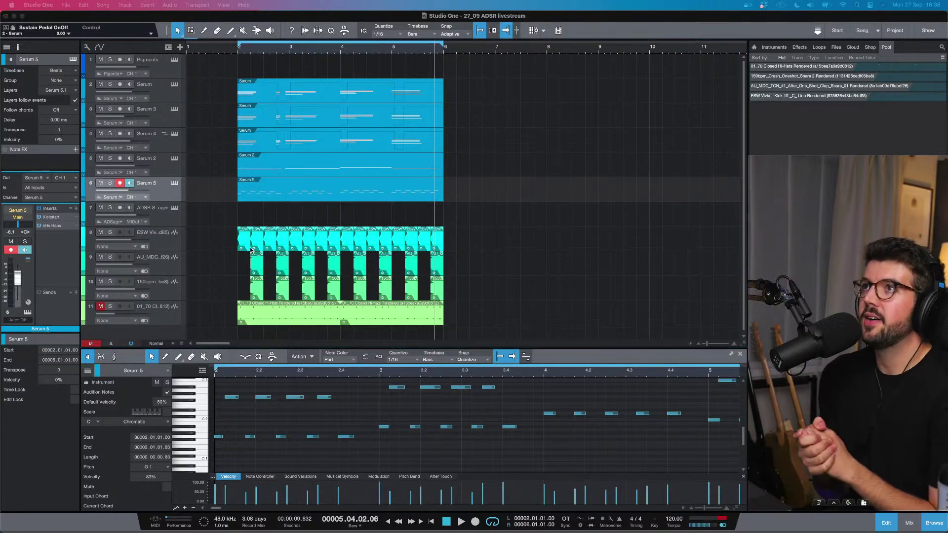
key("shift+d")
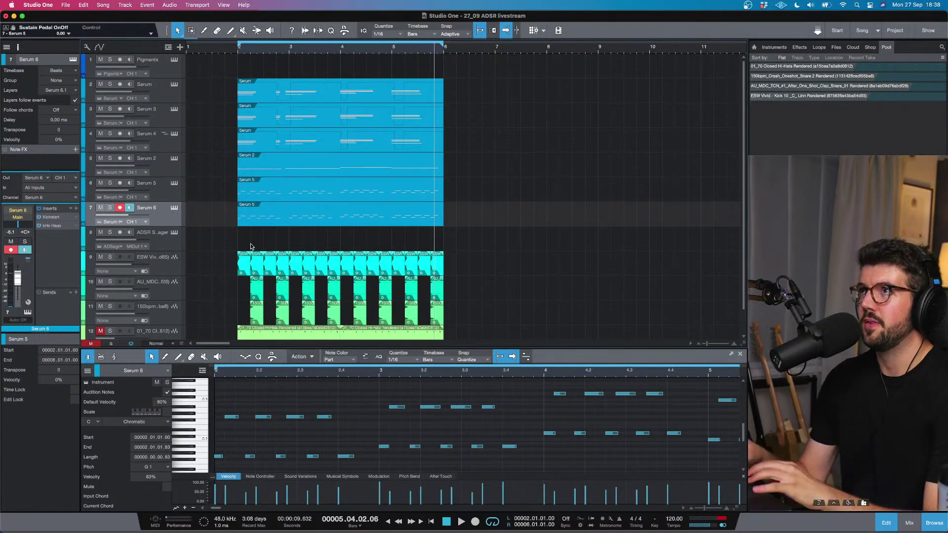
key("Delete")
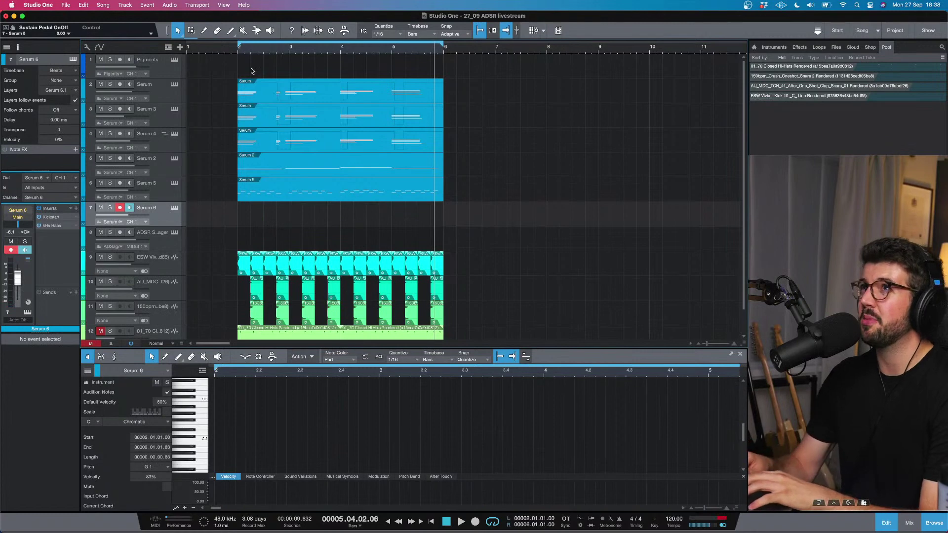
left_click(238, 52)
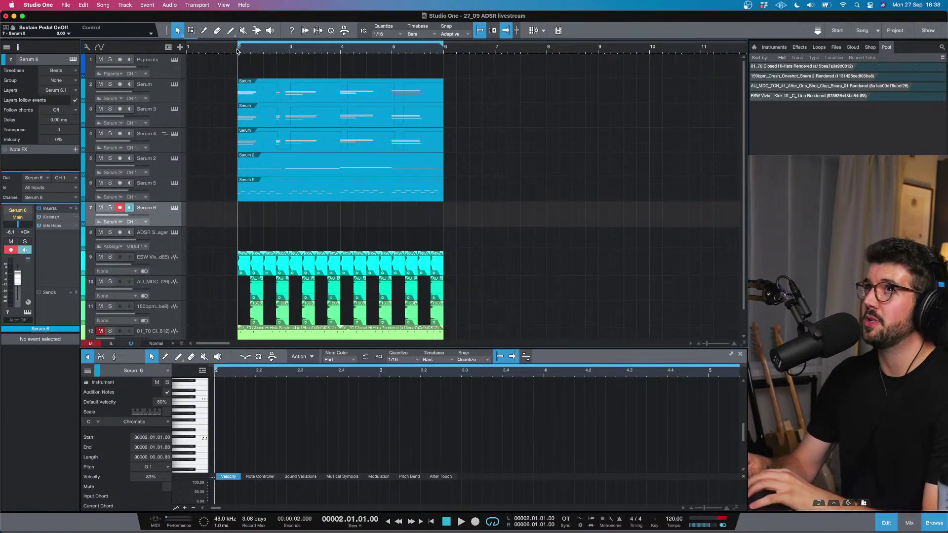
Step: Open the synth of the duplicated Serum 6 track
left_click(175, 209)
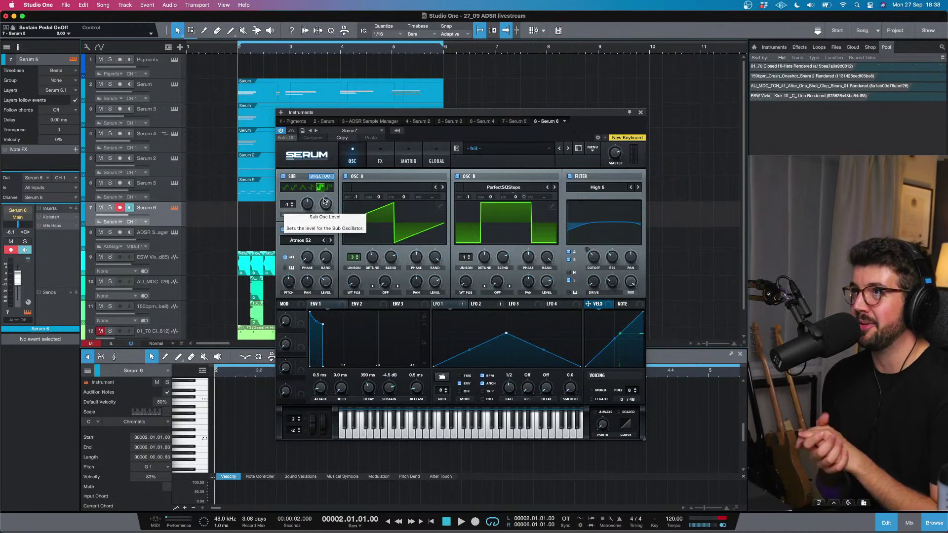
left_click(283, 176)
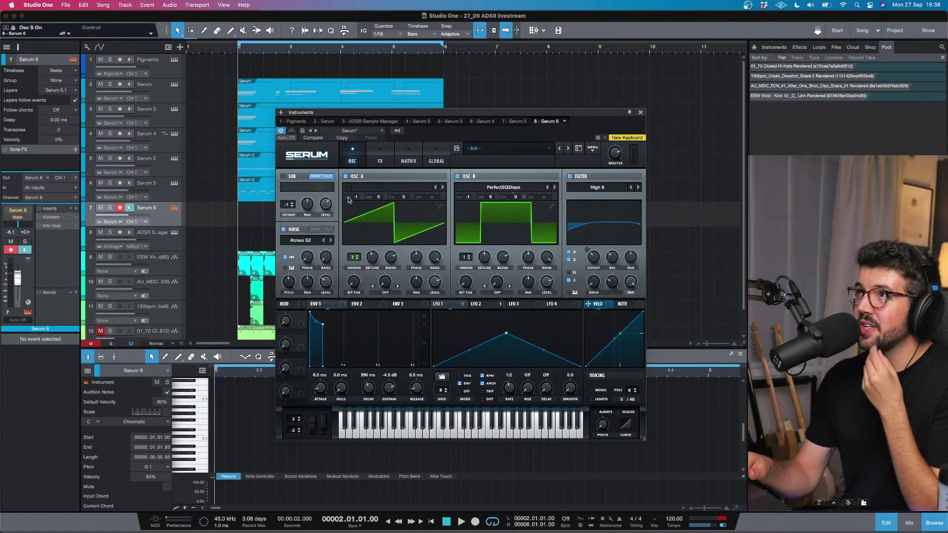
left_click_drag(355, 197, 356, 191)
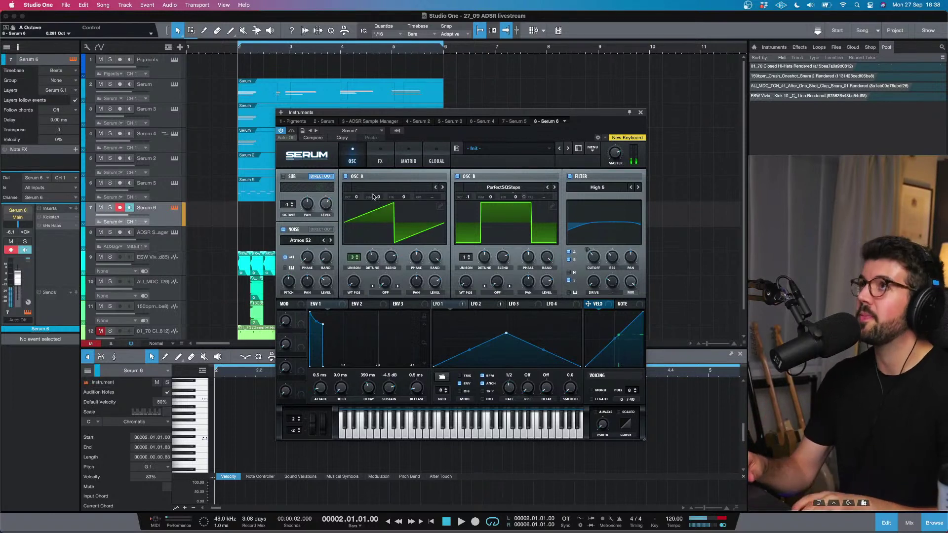
left_click_drag(355, 197, 360, 185)
left_click_drag(468, 197, 471, 181)
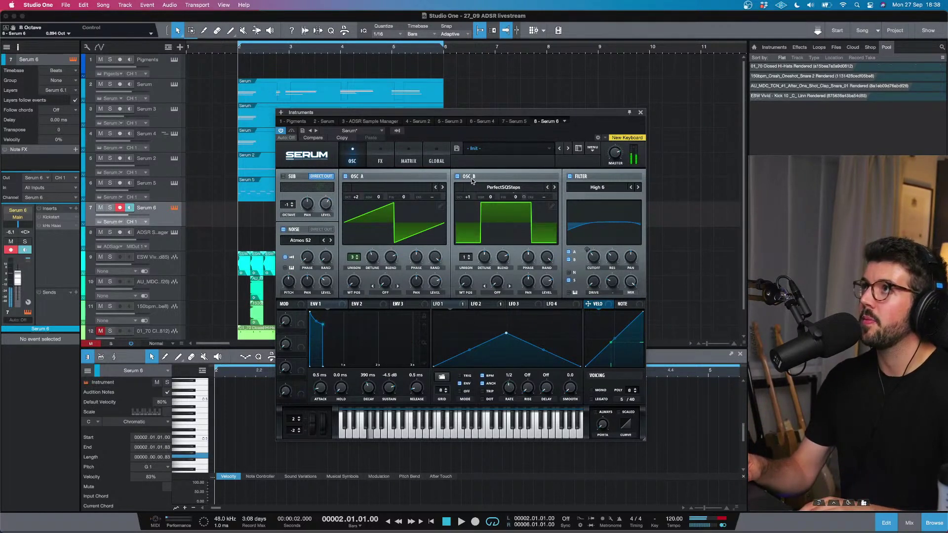
Step: Initialise the Serum 6 patch, enable oscillator B and give it 6 unison voices with detune at about 0.07
left_click(592, 150)
left_click(627, 199)
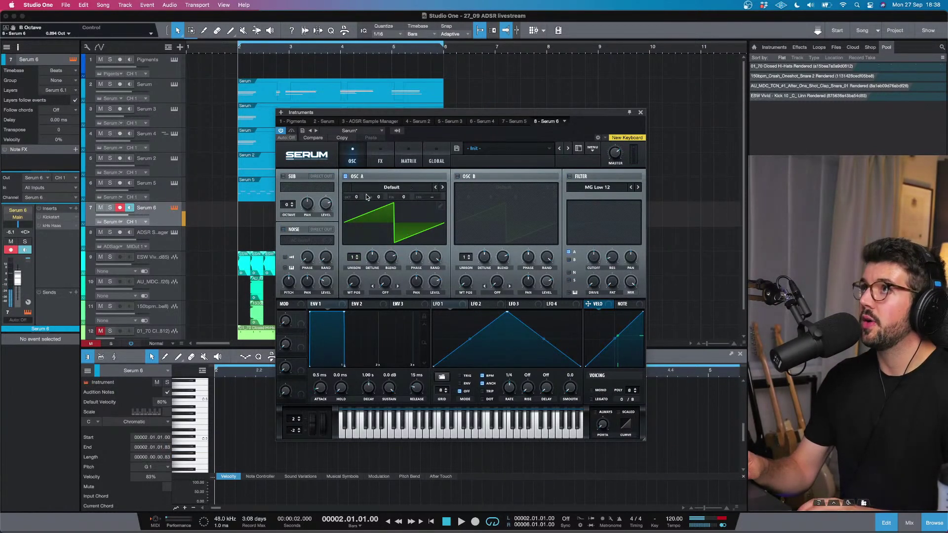
left_click(457, 176)
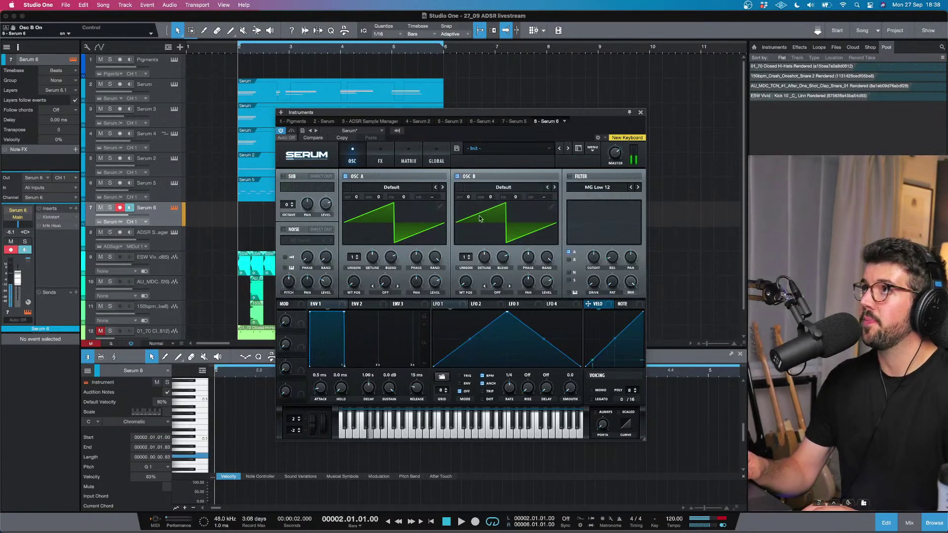
mouse_move(466, 258)
left_mouse_down()
mouse_move(477, 249)
mouse_move(485, 261)
left_mouse_up()
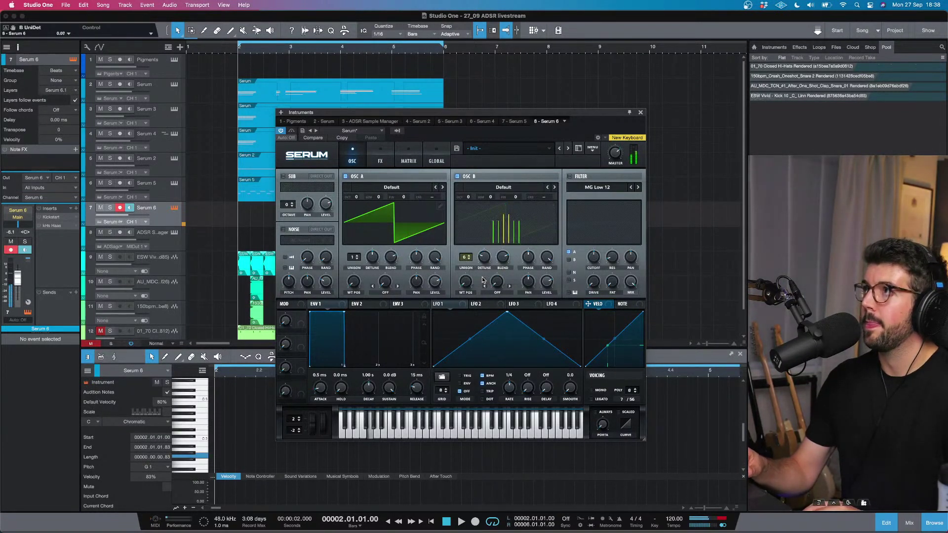
Step: Raise oscillator B to +1 octave and oscillator A to +2 octaves
left_click_drag(468, 198, 468, 193)
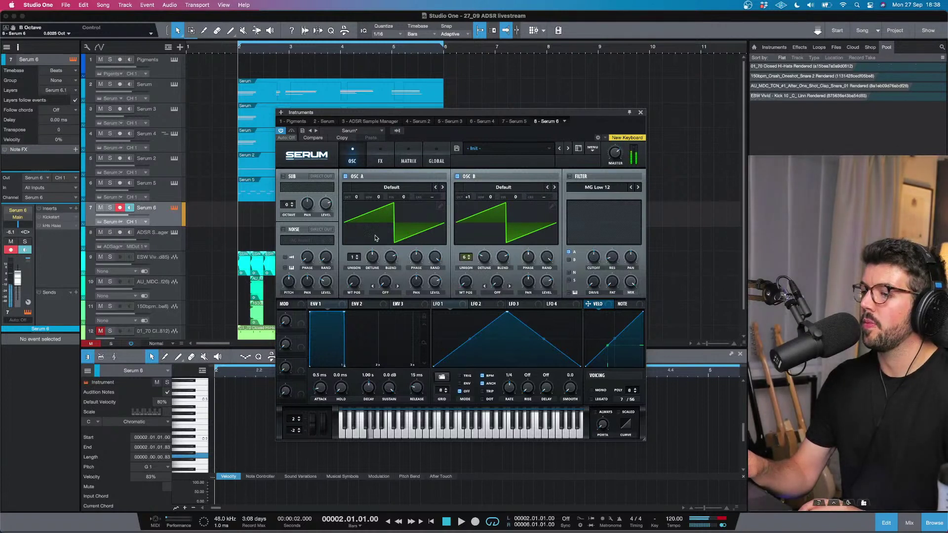
left_click(358, 191)
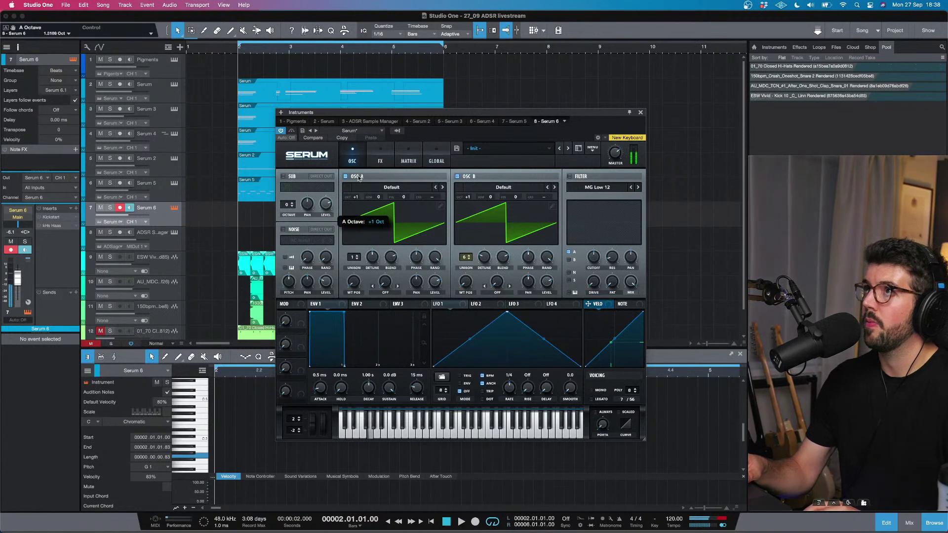
left_click_drag(359, 179, 359, 170)
Step: Set envelope 1 to a 21 ms attack and 1.20 s release, and enable the MG Low 12 filter on both oscillators with about 23% resonance
left_click_drag(308, 362, 359, 365)
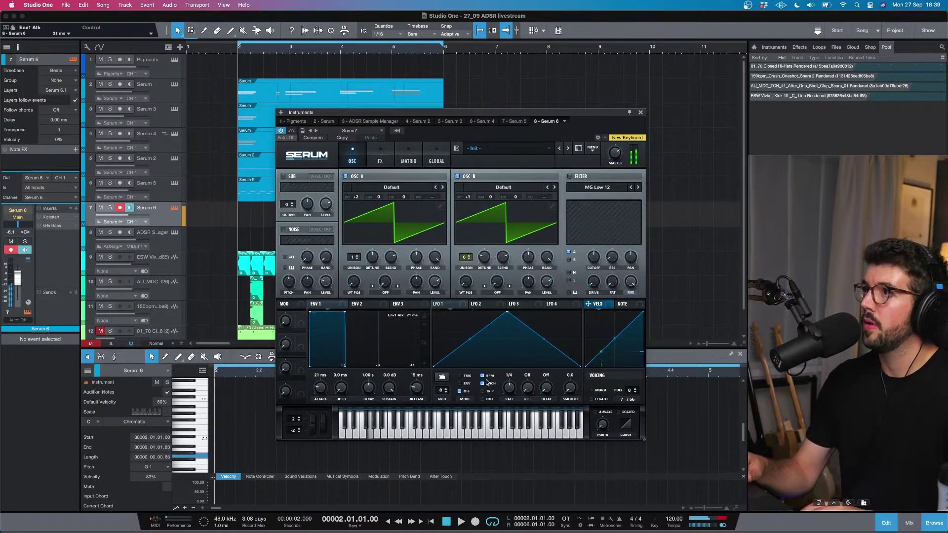
left_click_drag(418, 387, 355, 384)
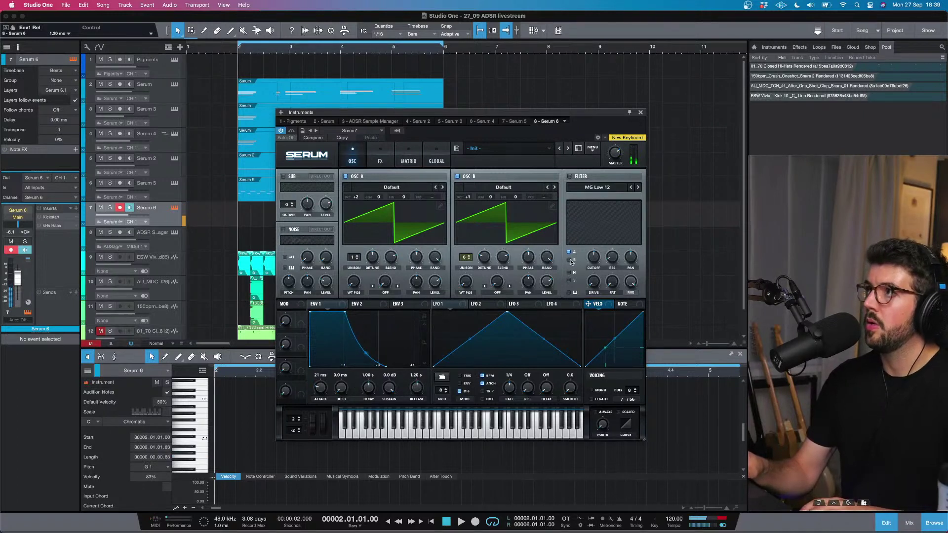
left_click_drag(612, 257, 610, 245)
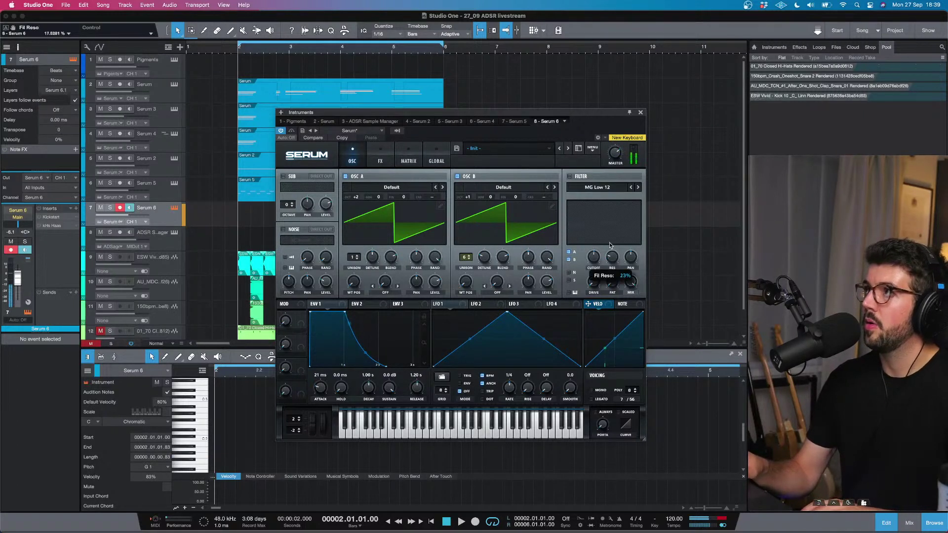
left_click(570, 177)
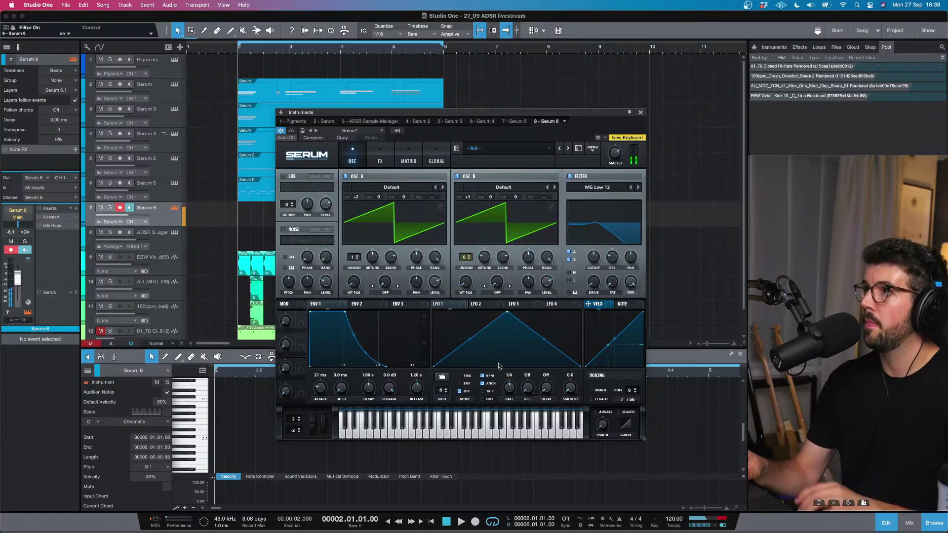
Step: Modulate the filter cutoff with LFO 1 in envelope mode by about 32, and set the filter's Fat to about 24%
left_click(442, 377)
left_click(516, 311)
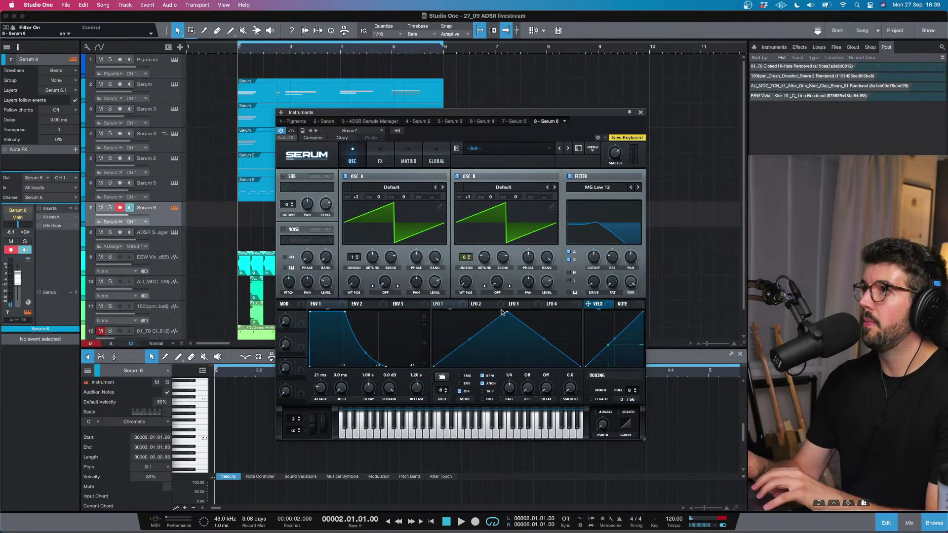
left_click_drag(464, 303, 594, 258)
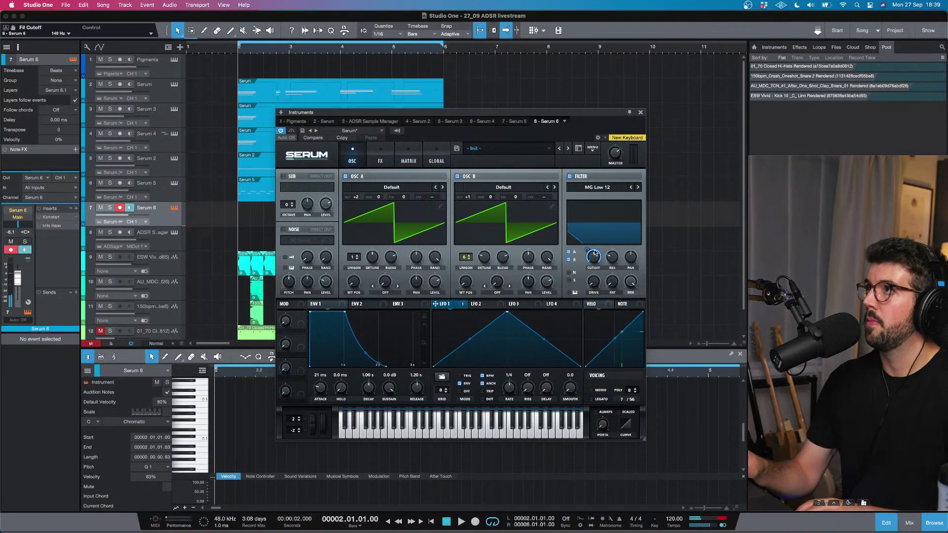
left_click_drag(594, 254, 594, 266)
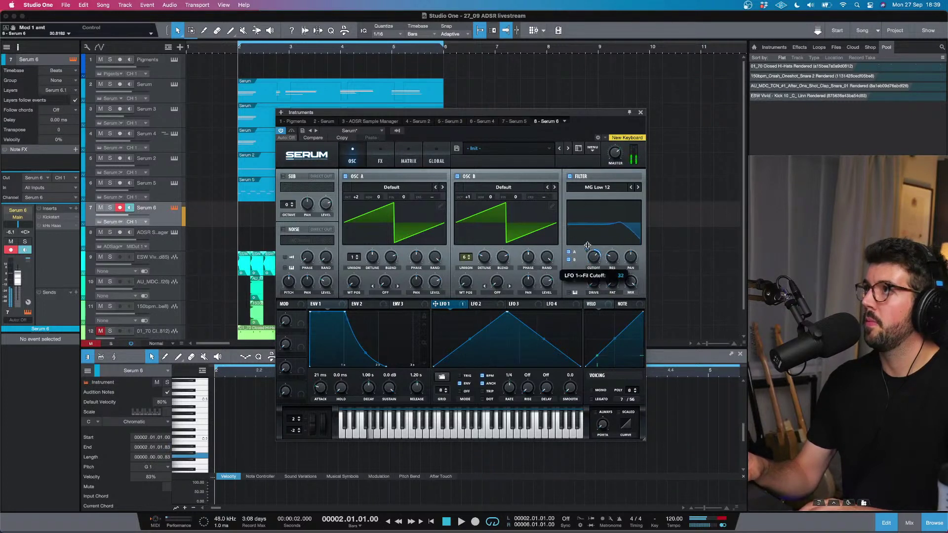
mouse_move(612, 256)
left_mouse_down()
mouse_move(612, 271)
mouse_move(612, 258)
left_mouse_up()
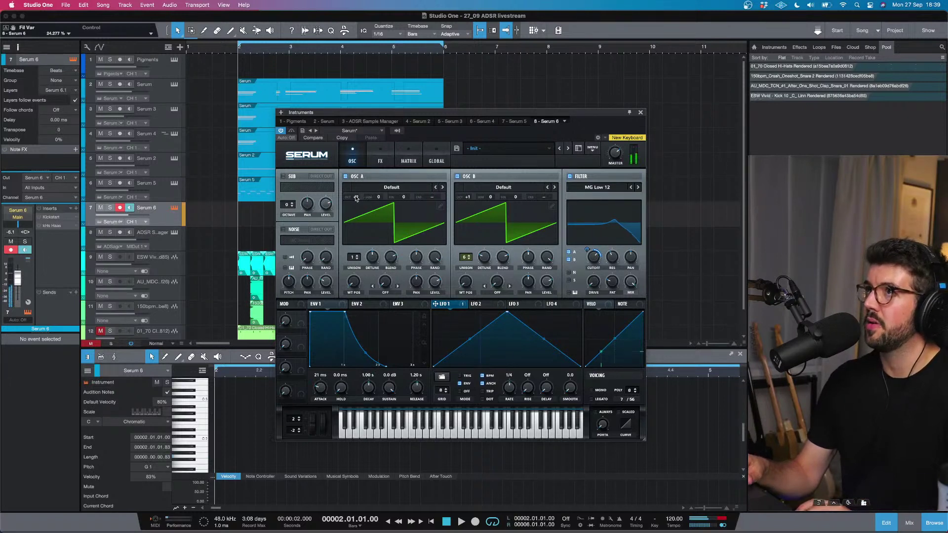
Step: Raise oscillator B to +2 octaves and oscillator A to +3 octaves
left_click_drag(467, 200, 467, 183)
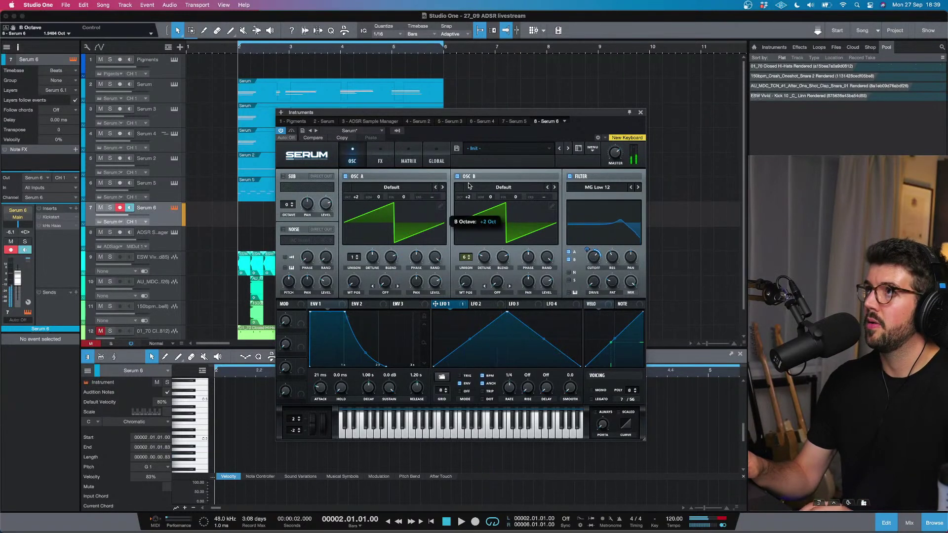
left_click_drag(357, 197, 357, 190)
right_click(355, 197)
key("Escape")
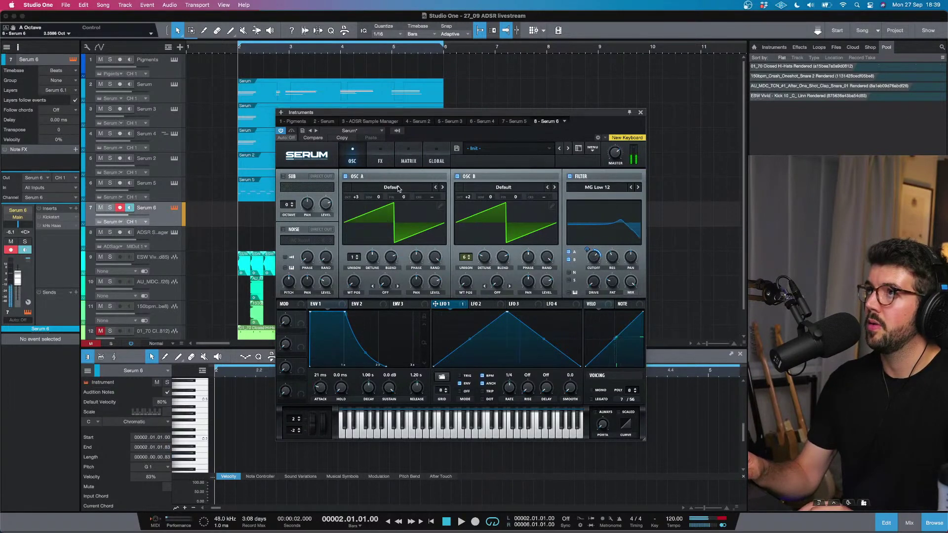
Step: Change oscillator A's wavetable to Basic Shapes and set its wavetable position to 3
right_click(356, 195)
mouse_move(405, 200)
left_click(449, 199)
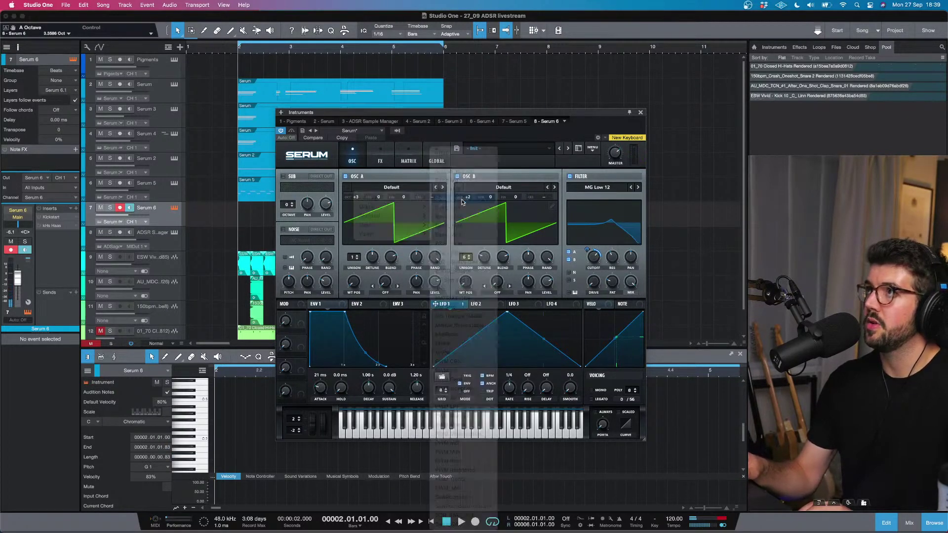
left_click(442, 187)
left_click(435, 187)
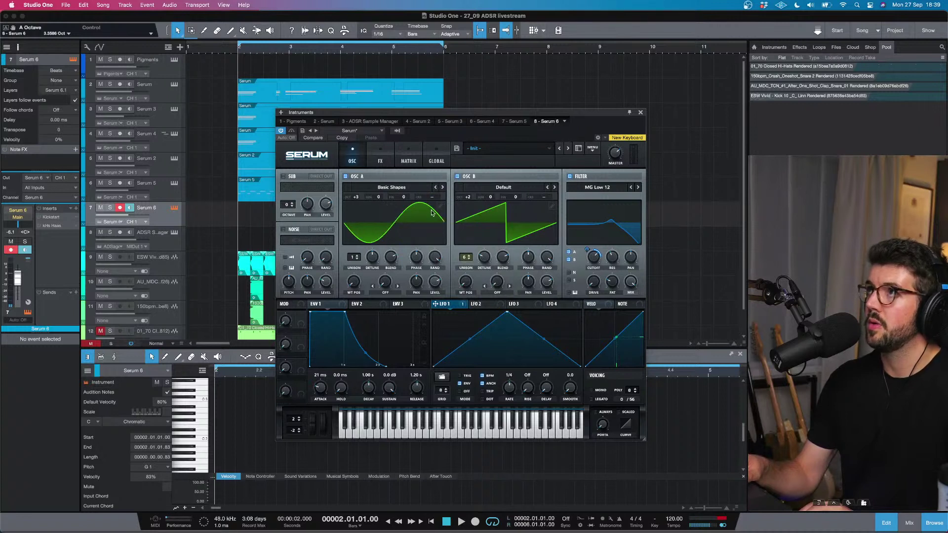
left_click_drag(347, 271, 348, 266)
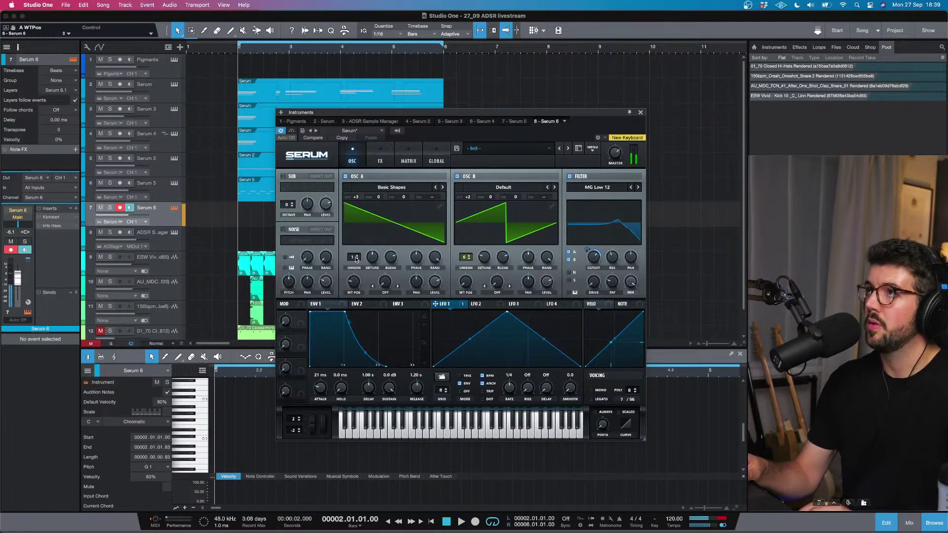
Step: Try oscillator A at +2 octaves and return it to +3
mouse_move(358, 198)
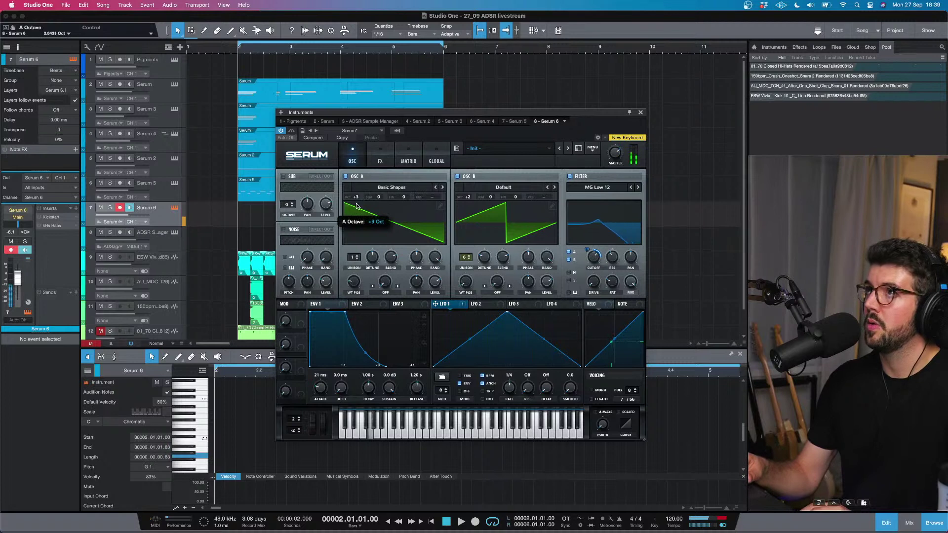
left_click_drag(356, 213, 356, 214)
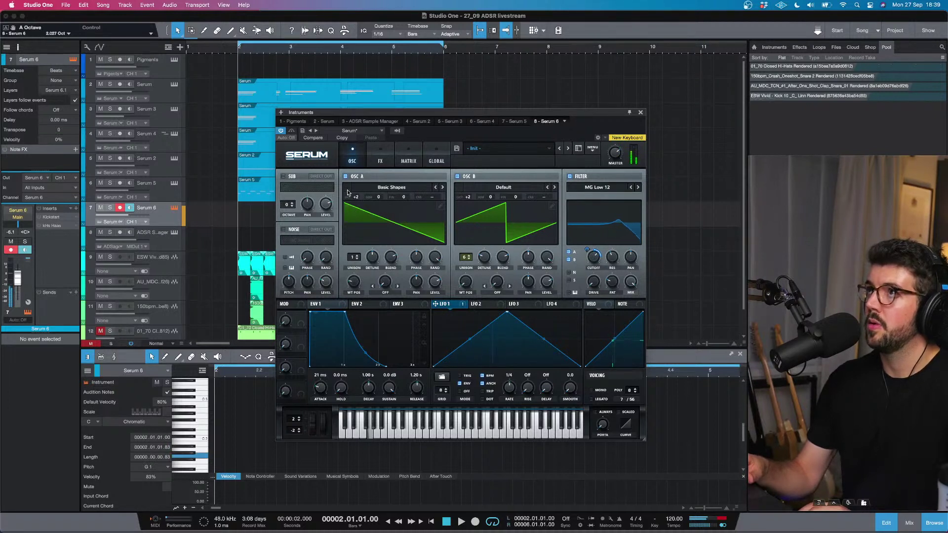
mouse_move(358, 199)
left_click_drag(358, 193, 359, 193)
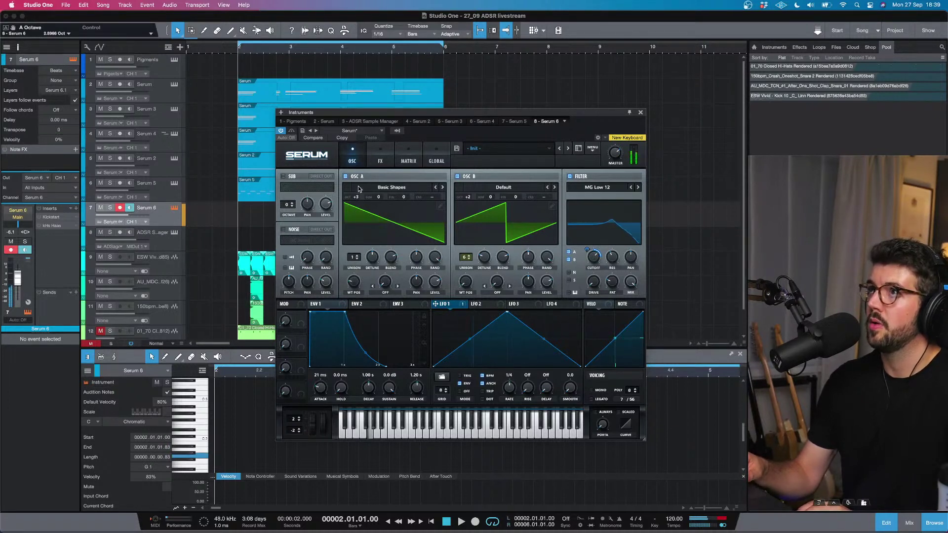
Step: Try layering in the AC hum1 noise oscillator with pitch tracking, adjusting its pitch and level
left_click(284, 230)
left_click(284, 267)
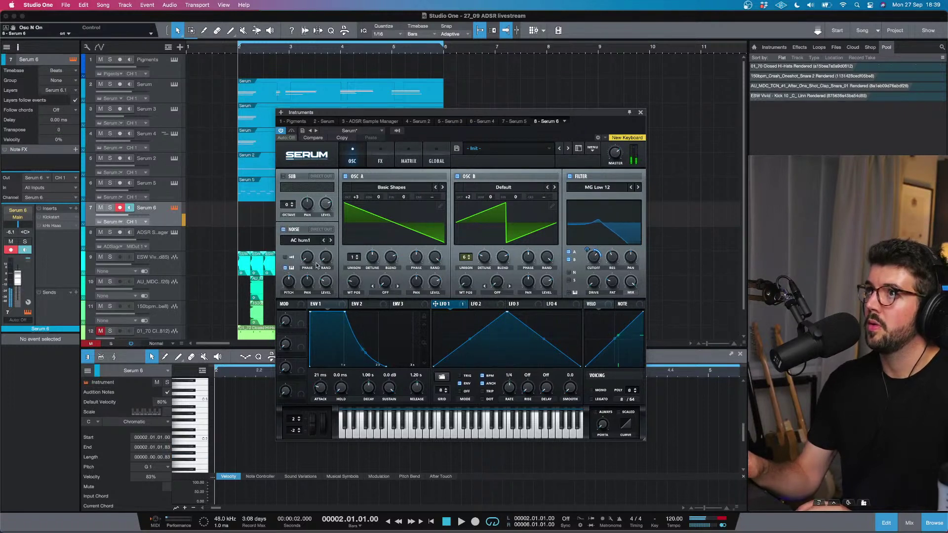
left_click_drag(289, 282, 330, 281)
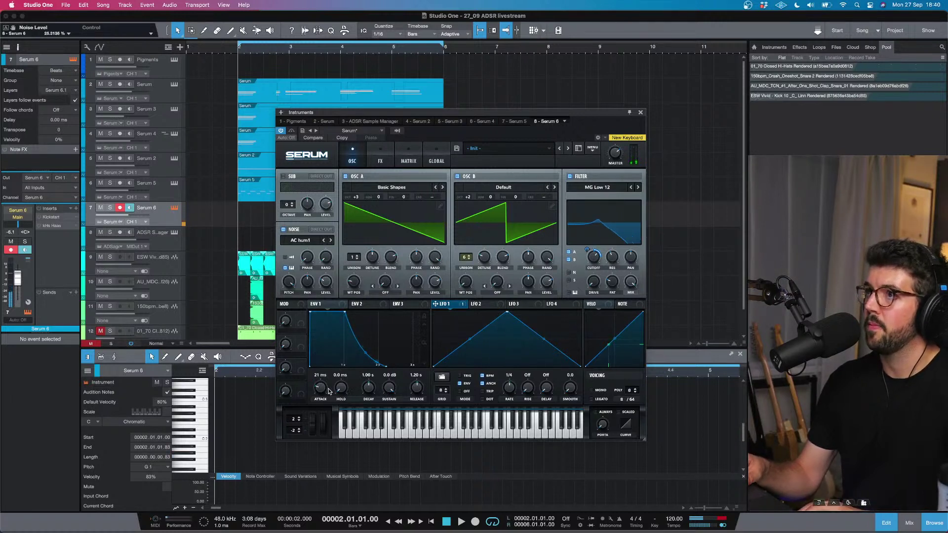
Step: Shape envelope 1 into a short pluck with 1.2 ms attack, 5.5 ms decay, lowered sustain and 214 ms release
left_click_drag(321, 393, 322, 403)
left_click_drag(389, 390, 368, 401)
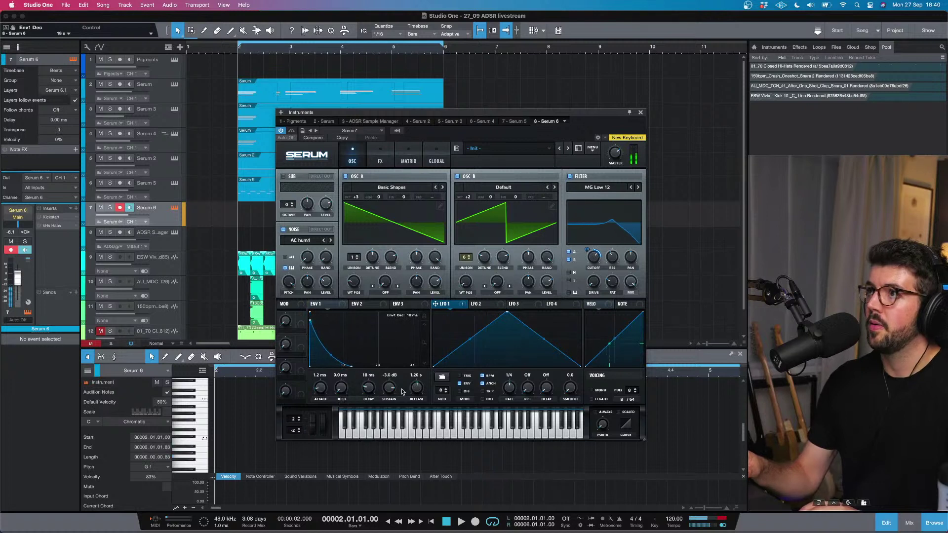
left_click_drag(351, 366, 385, 356)
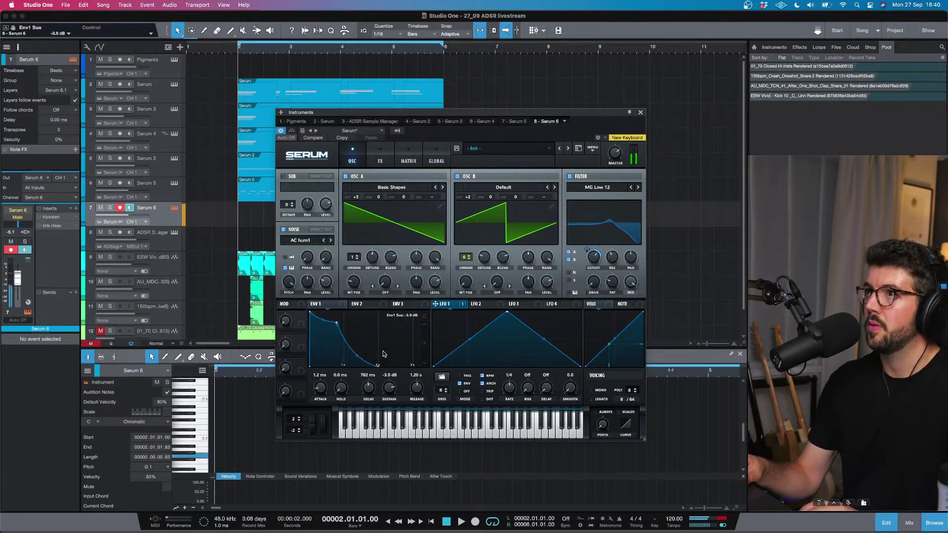
left_click_drag(368, 389, 406, 399)
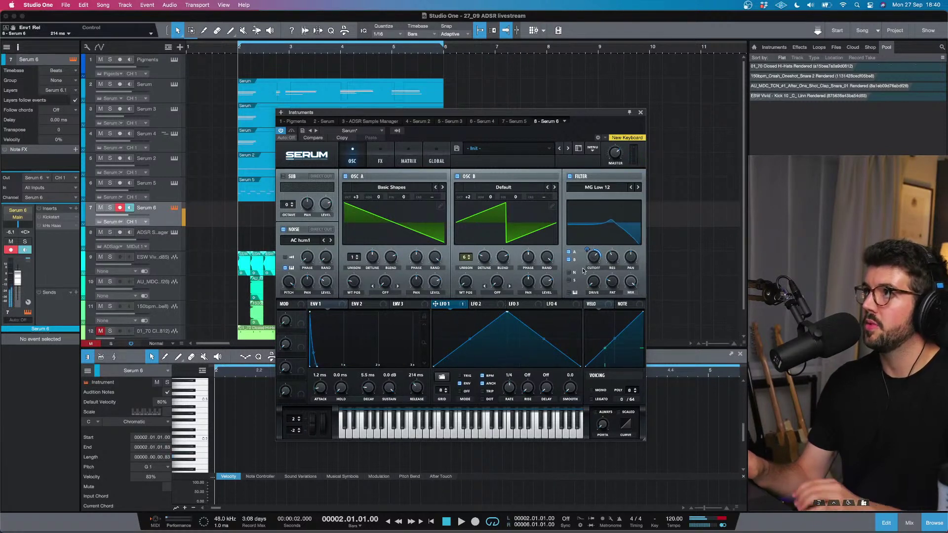
Step: Increase LFO 1's cutoff modulation to about 41 at a 1/16 rate, and switch off the noise oscillator
left_click_drag(592, 263, 591, 246)
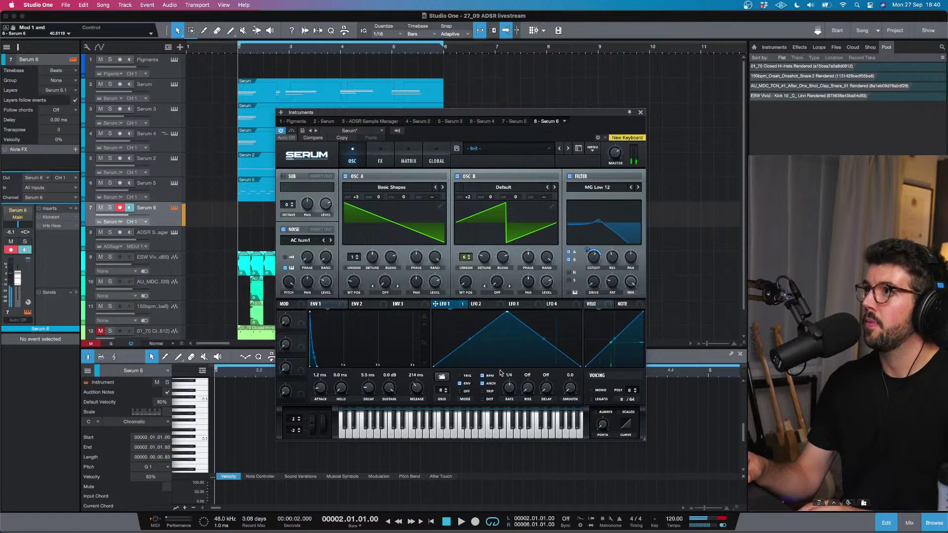
left_click_drag(509, 392, 509, 378)
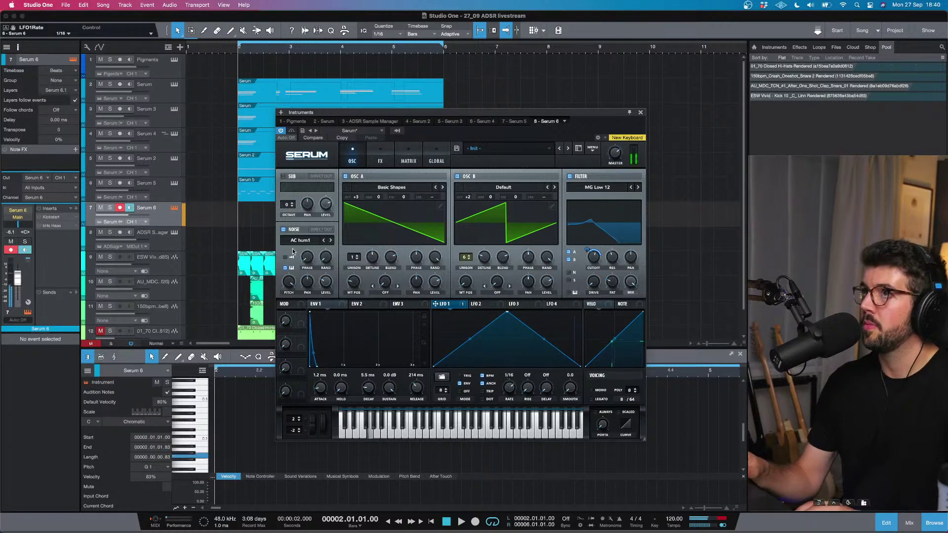
left_click(283, 230)
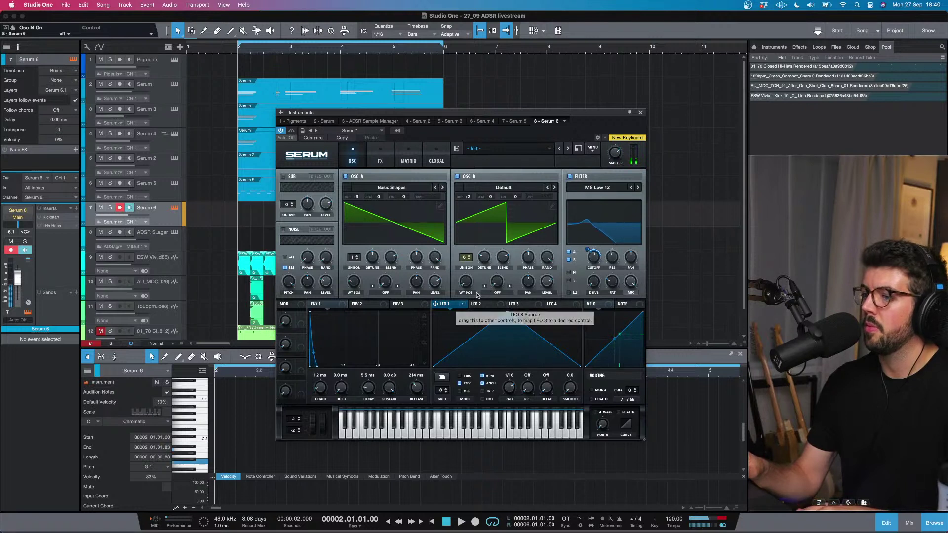
Step: Lengthen envelope 1 to 645 ms decay, -0.3 dB sustain and 1.31 s release, and slow LFO 1's rate to 1/2
left_click_drag(416, 387, 416, 375)
left_click_drag(363, 393, 421, 385)
left_click(393, 390)
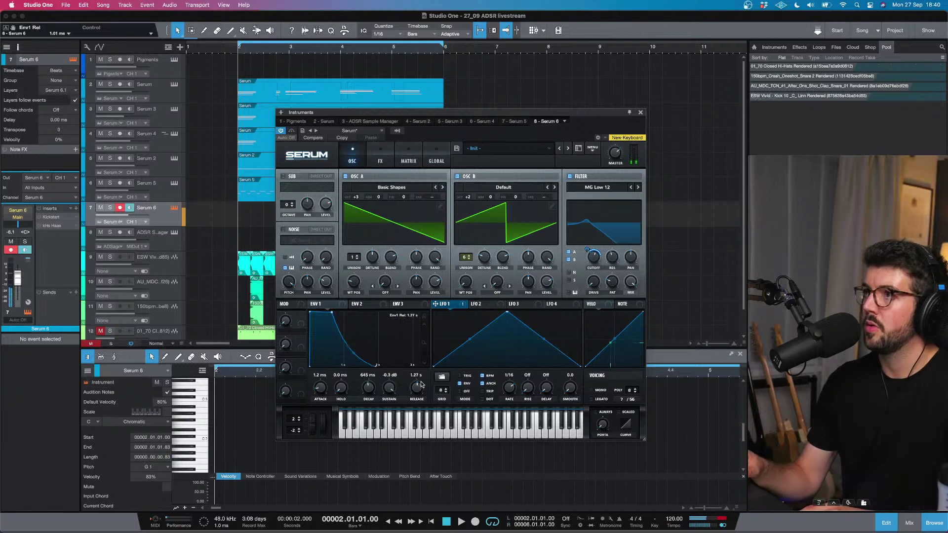
left_click_drag(510, 387, 509, 422)
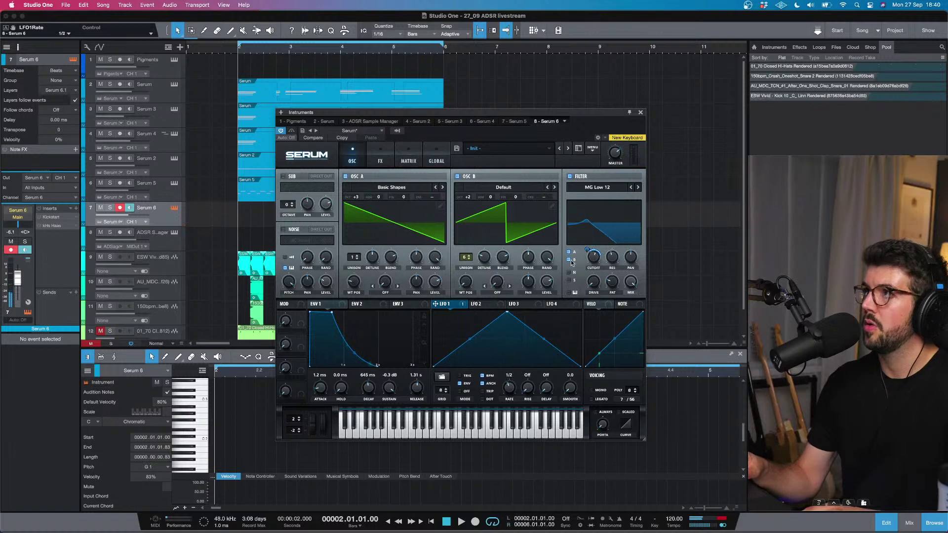
Step: Set the filter cutoff to about 1179 Hz and LFO 1's rate to 1/4, with the noise oscillator switched back on
left_click_drag(595, 262, 595, 269)
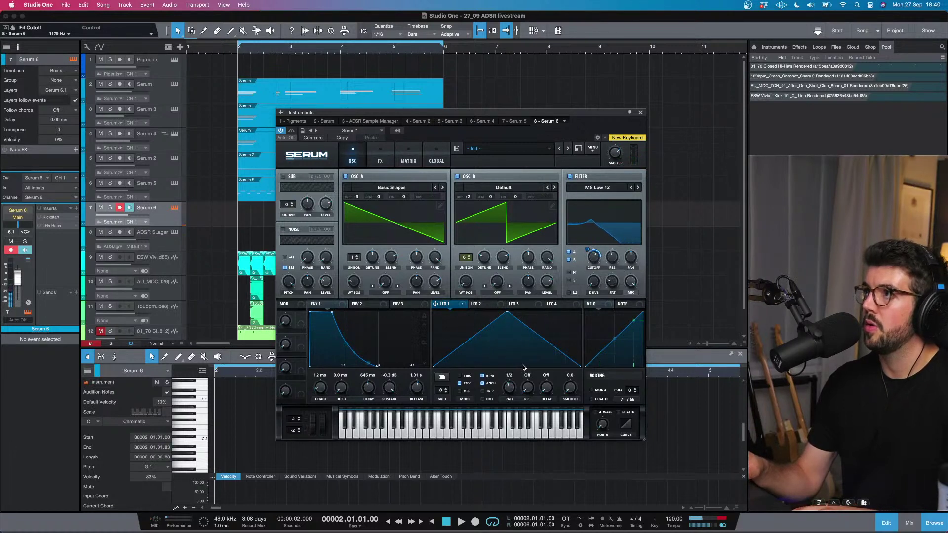
left_click(513, 383)
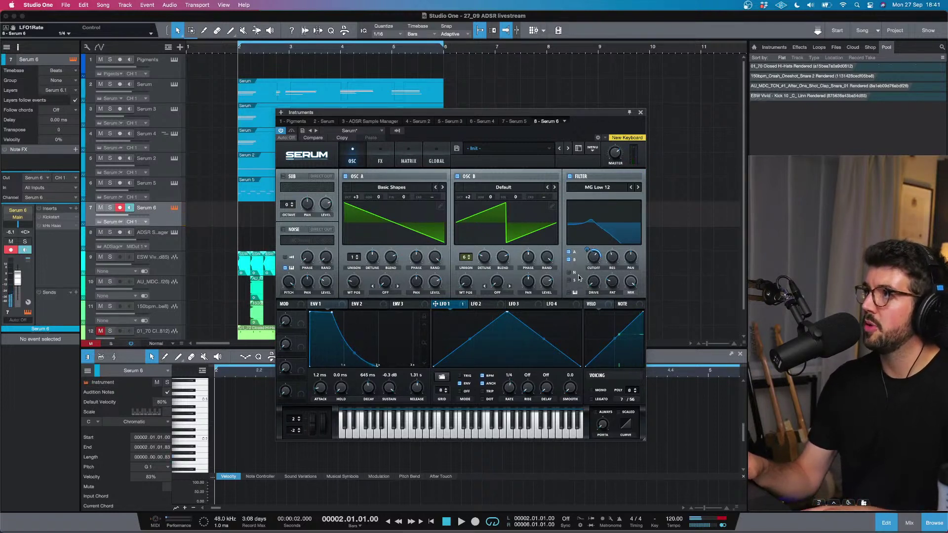
Step: Add the Hyper/Dimension effect with the dimension mix at about 28%, and enable the chorus
left_click(381, 157)
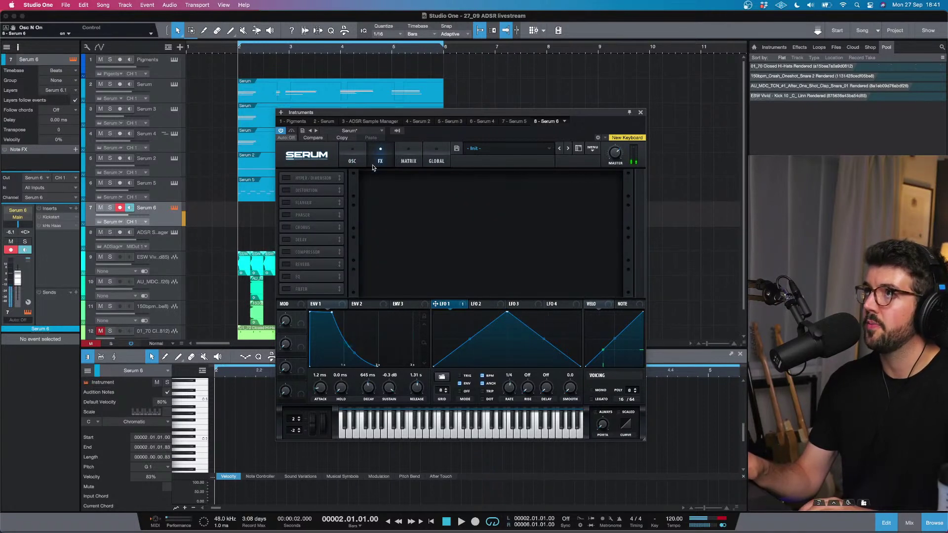
left_click(286, 178)
left_click(507, 193)
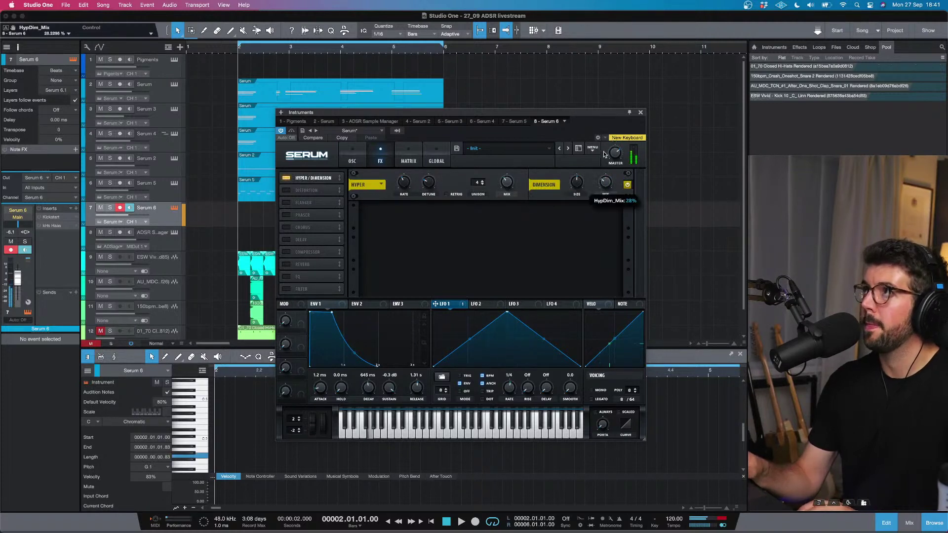
left_click_drag(604, 154, 604, 152)
left_click(286, 227)
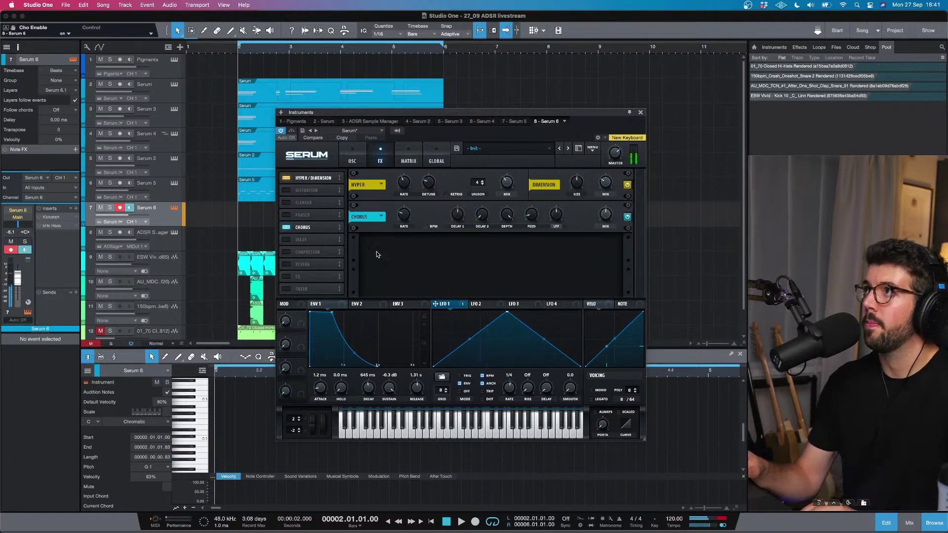
Step: Enable the compressor in multiband mode with its mix at about 63% and the high-band gain at about 164%
left_click(288, 253)
left_click_drag(605, 246, 603, 286)
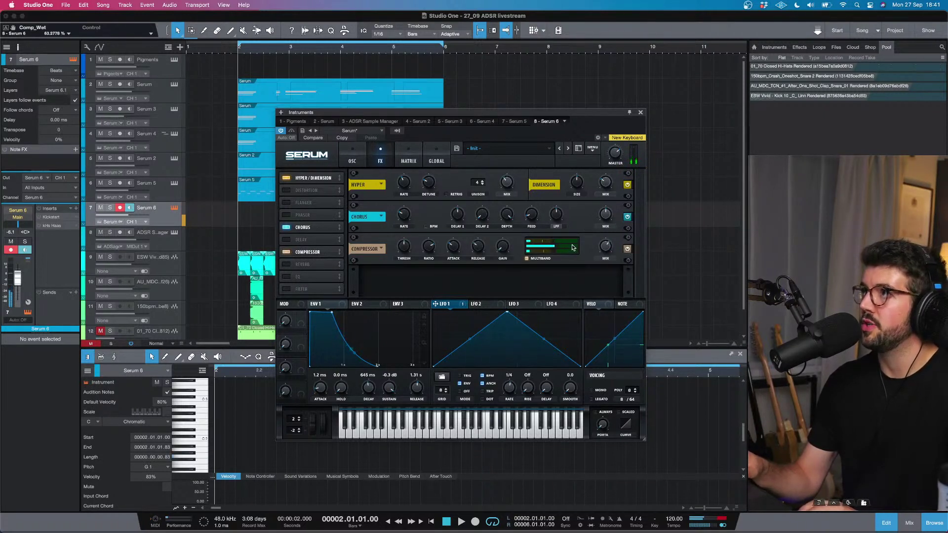
left_click_drag(562, 253, 543, 253)
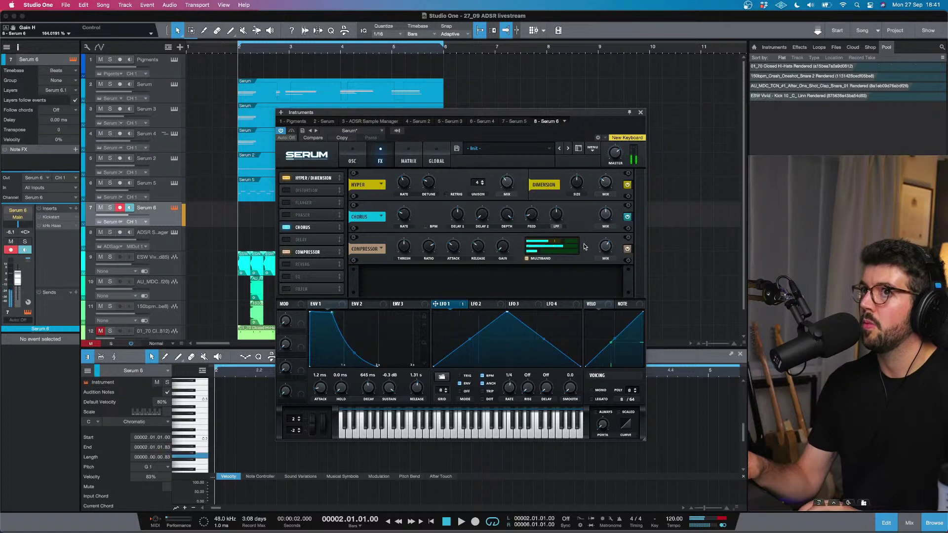
Step: Add a hall reverb at about 31% wet, set the master volume to about 71%, and close the synth
left_click(287, 264)
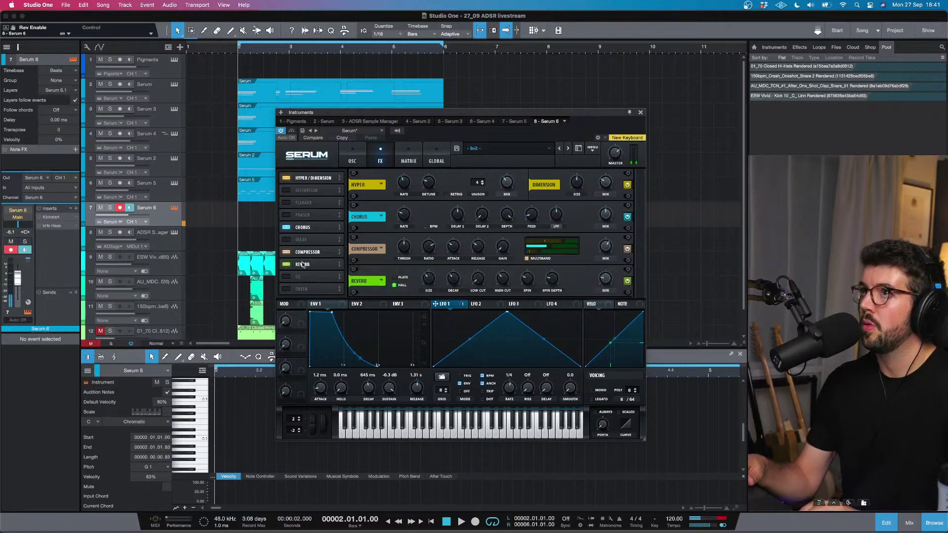
left_click_drag(608, 277, 609, 268)
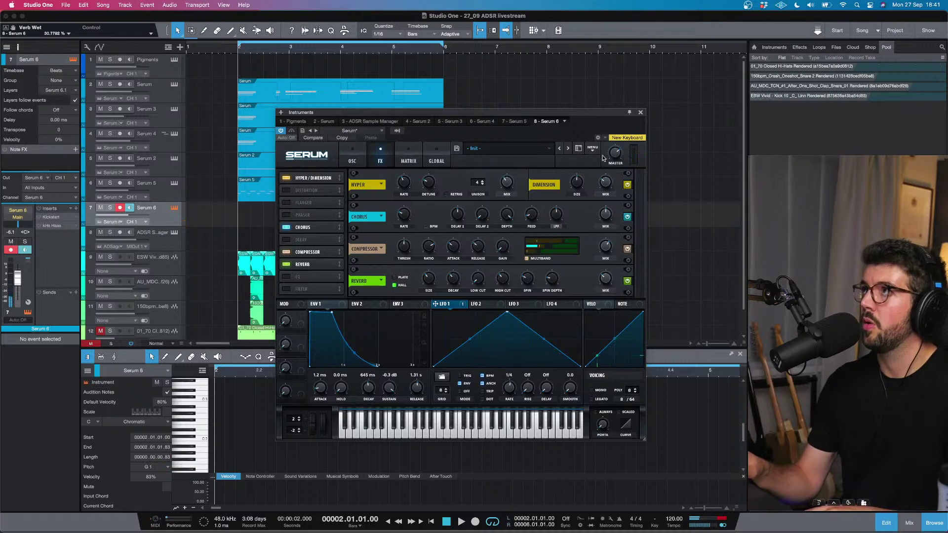
mouse_move(620, 158)
left_click(640, 113)
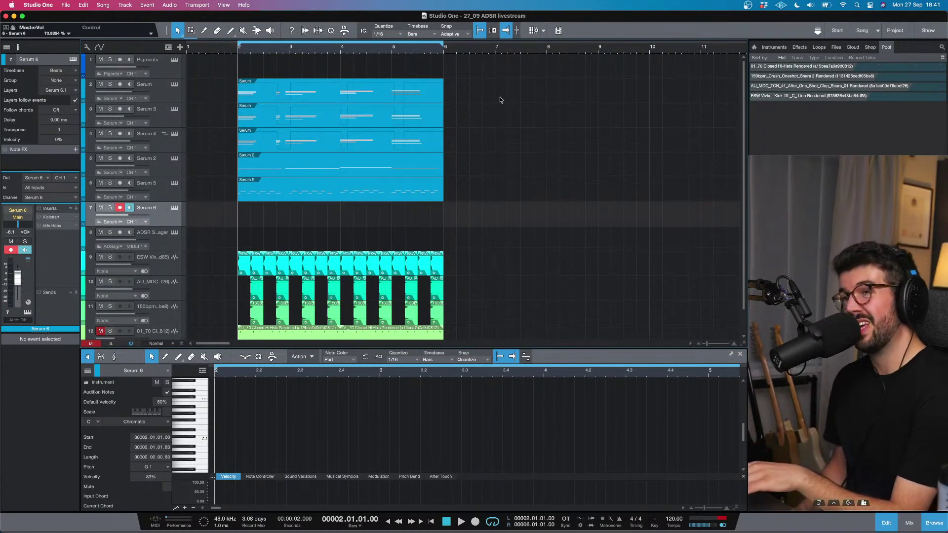
Step: Balance the track levels during playback, setting Serum 4's volume to -4.3 and Serum 6's to -4.2
key("space")
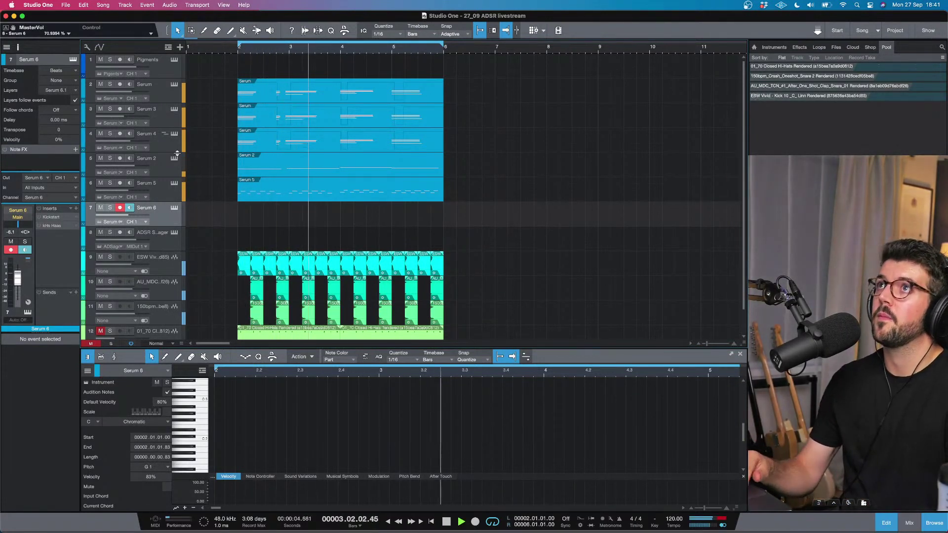
left_click(134, 140)
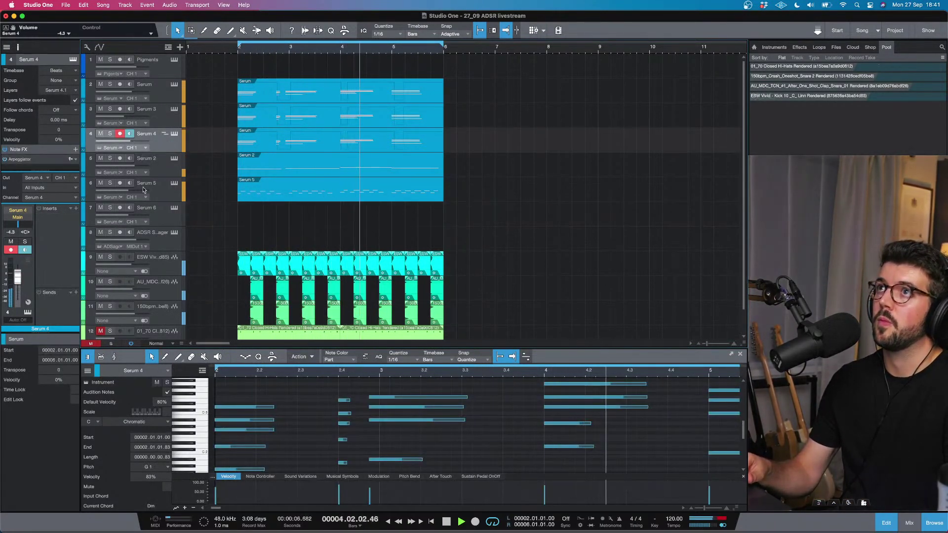
left_click(162, 222)
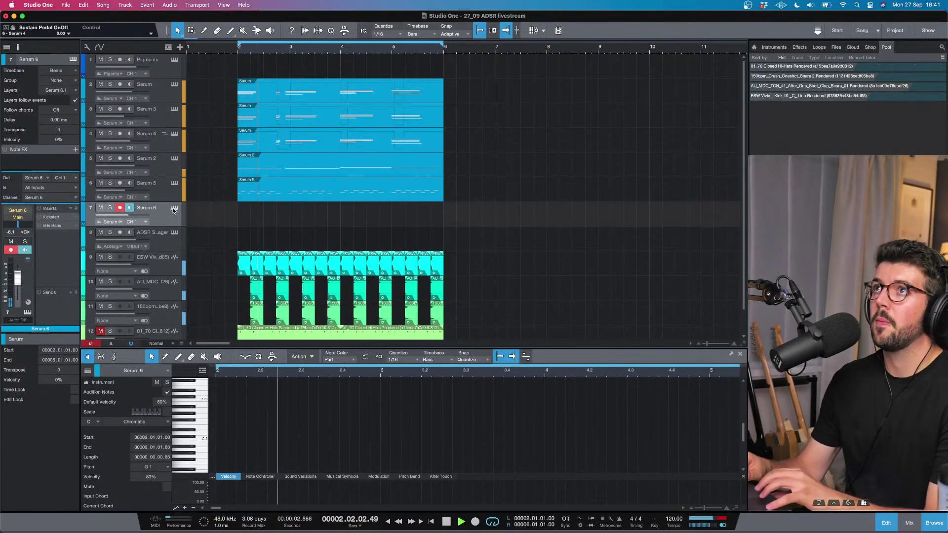
left_click_drag(123, 218, 132, 217)
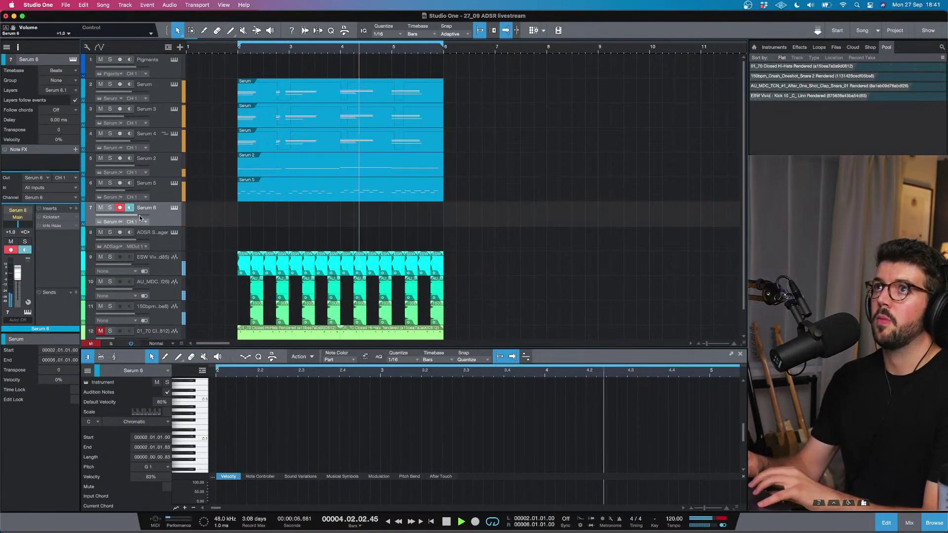
Step: Set Serum 6's envelope 1 attack to 0.0 ms, LFO 1's rate to 1/8, and oscillator A's octave to +2
left_click(173, 208)
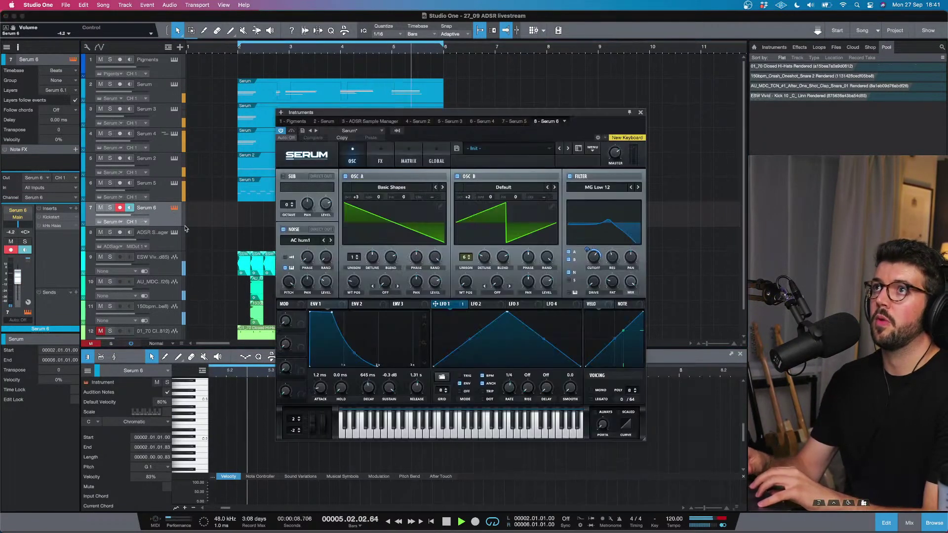
left_click_drag(314, 392, 316, 409)
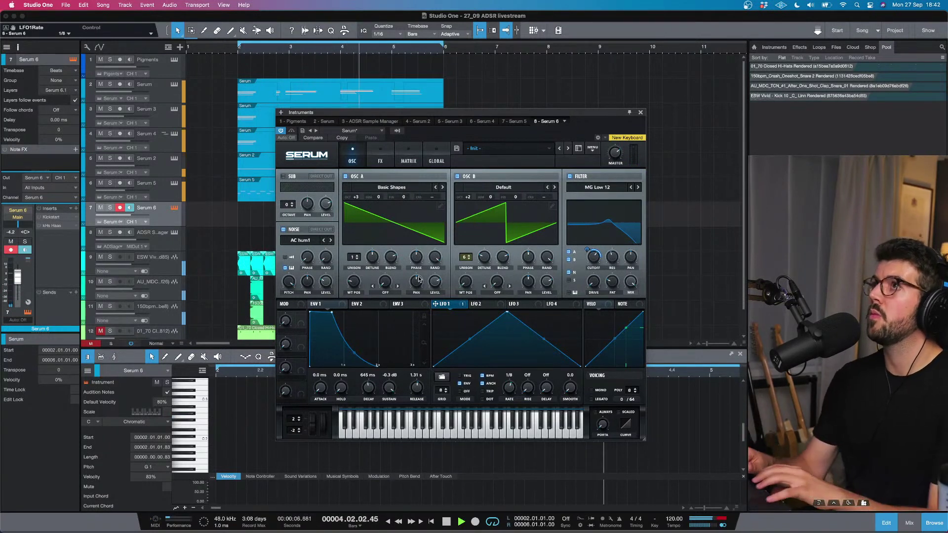
left_click_drag(356, 198, 356, 207)
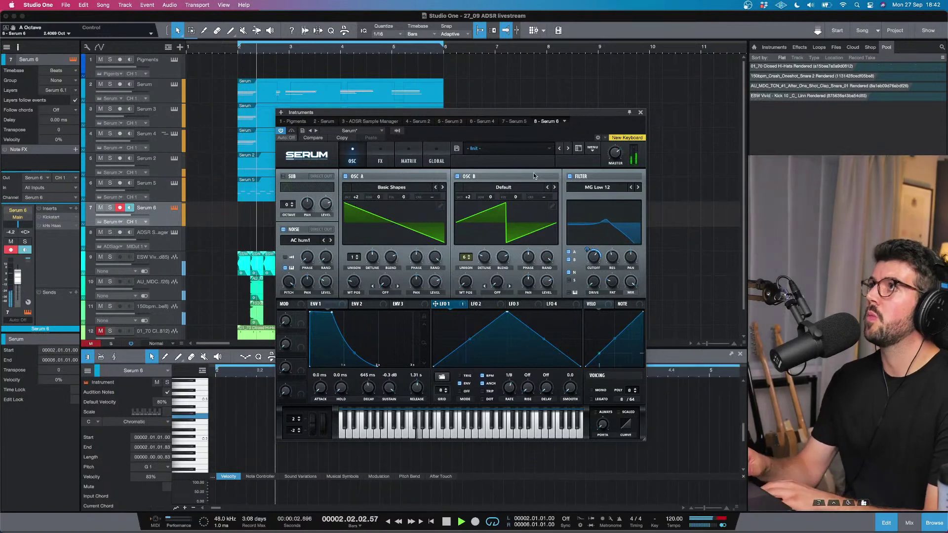
Step: Set Serum 6's filter drive to 13% and its master volume to about 66%, and close the synth
mouse_move(616, 154)
left_click_drag(616, 153, 616, 150)
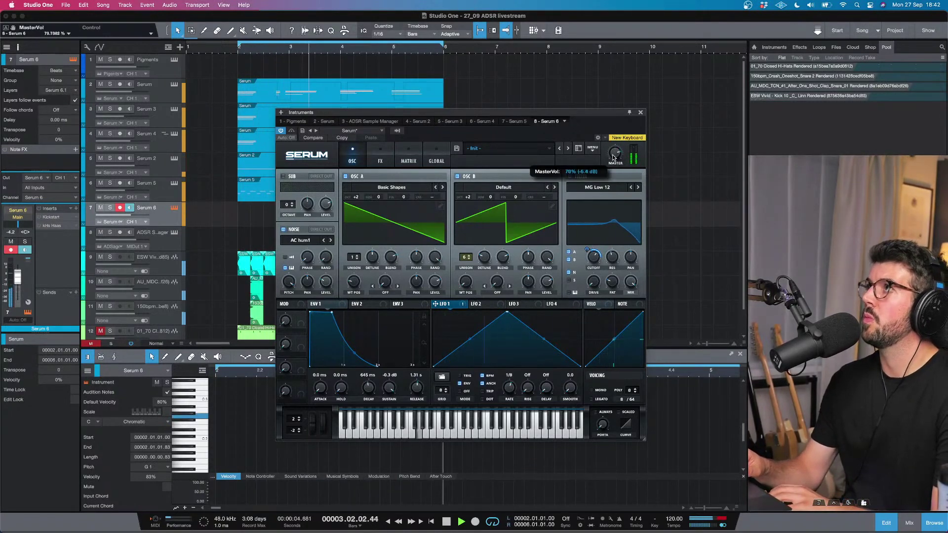
left_click(465, 197)
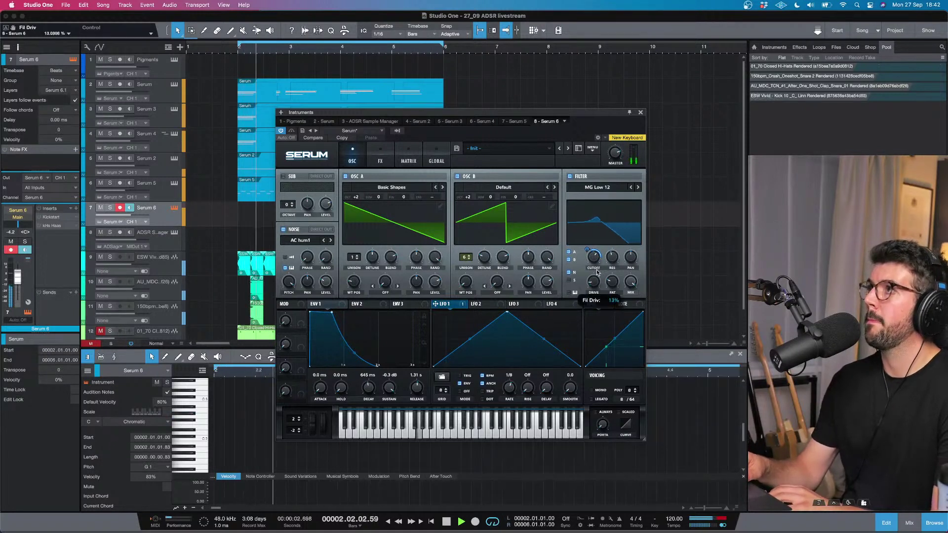
left_click(615, 163)
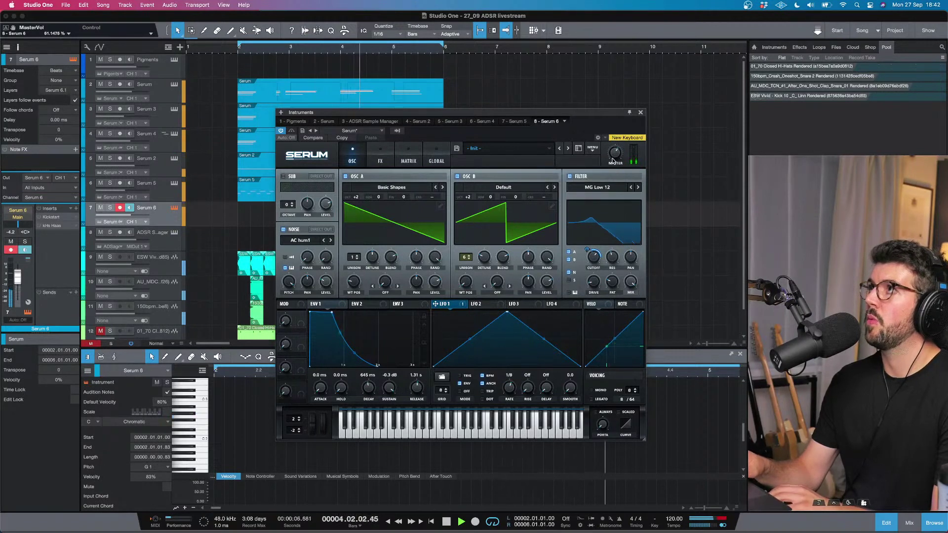
left_click_drag(613, 165, 613, 154)
left_click(641, 112)
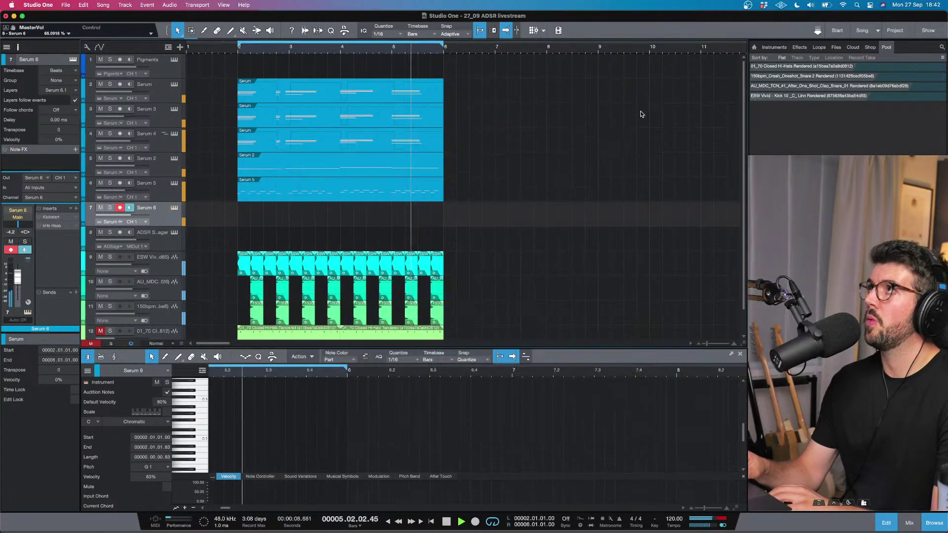
Step: Rebalance the drum tracks, setting the kick's volume to -6.3 and the 150bpm snare's to -4.2
mouse_move(134, 166)
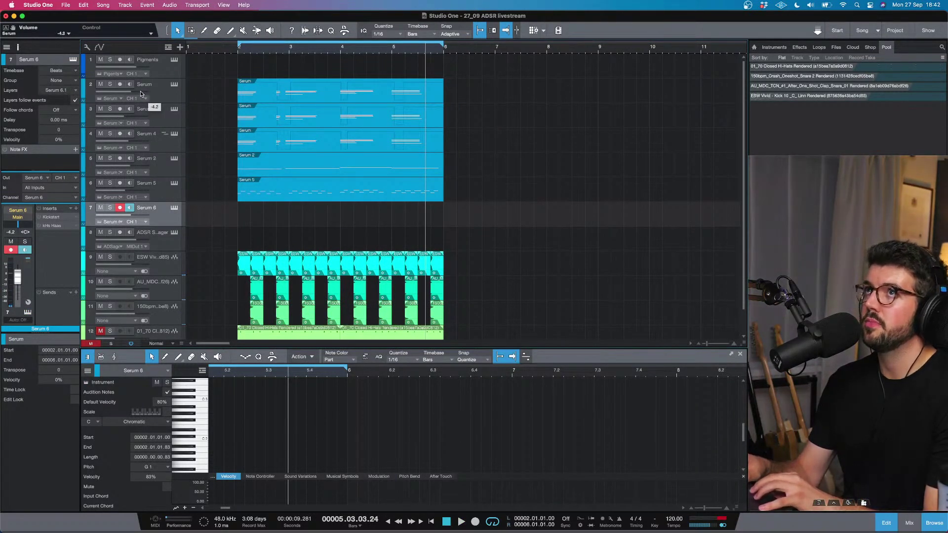
left_click(142, 263)
left_click_drag(138, 263, 148, 322)
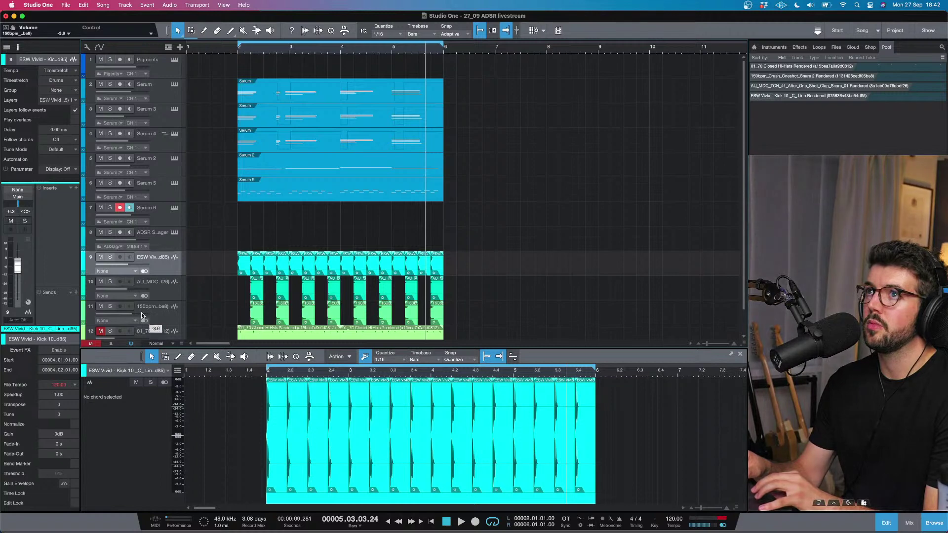
Step: Play the arrangement to check the mix, set the Serum 6 track's volume to -3.9, and stop playback
key("space")
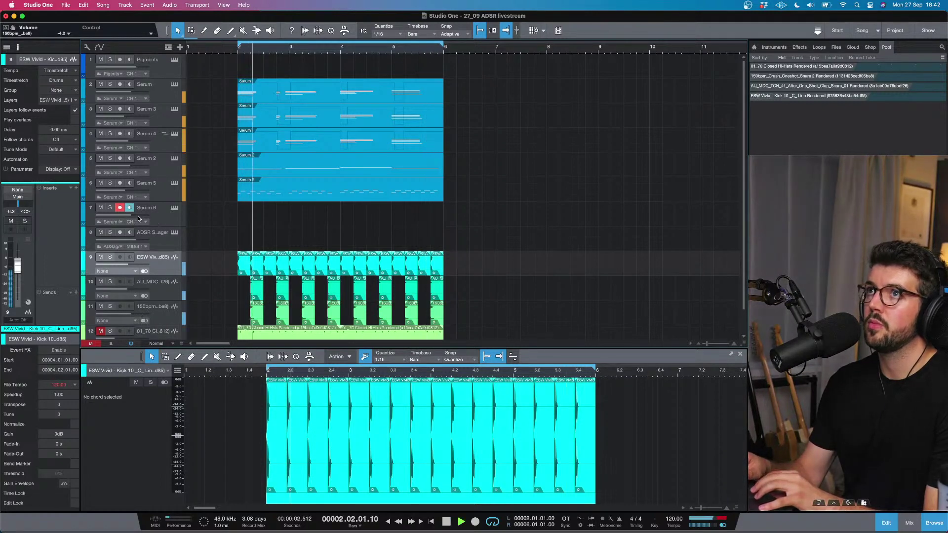
left_click(153, 206)
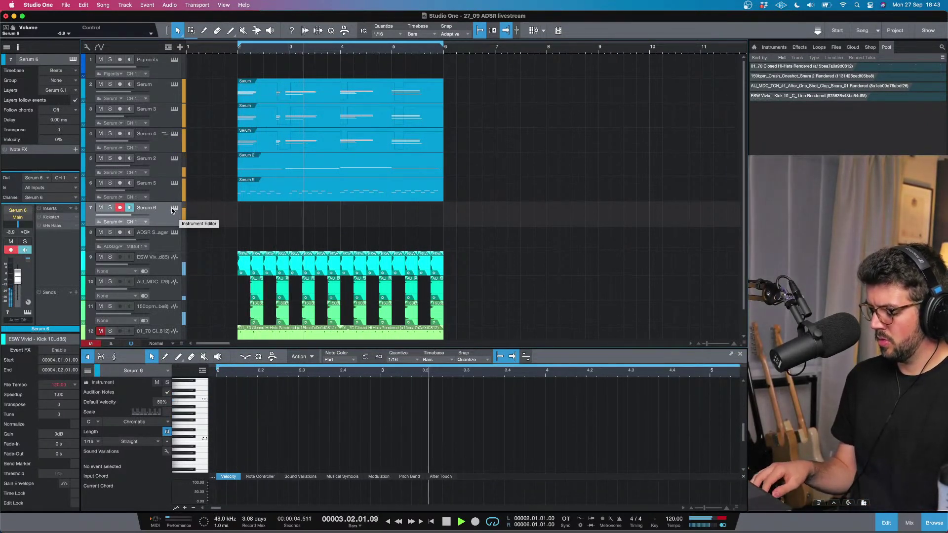
key("space")
Step: Set Serum 6's envelope 1 to 216 ms decay, 0.0 dB sustain and 952 ms release, and raise the filter cutoff
left_click(173, 209)
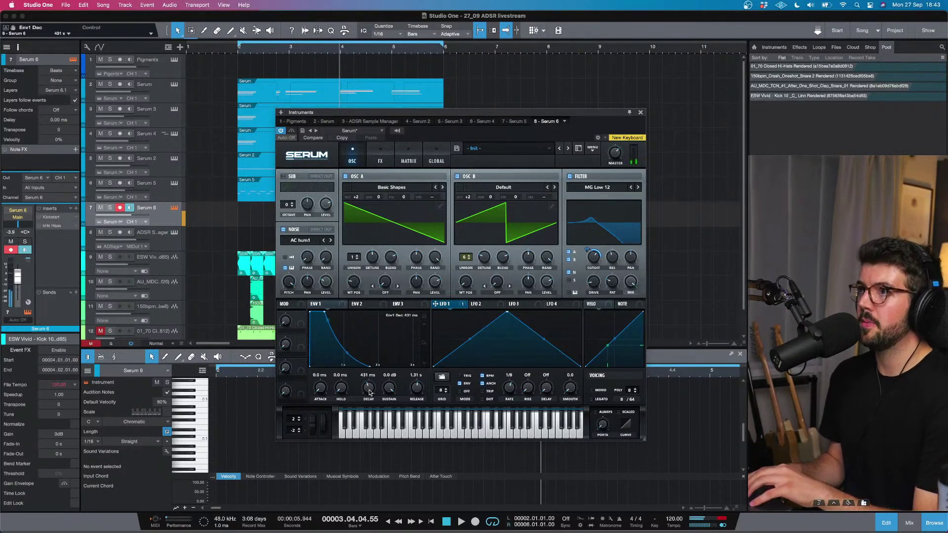
left_click_drag(419, 392, 419, 388)
mouse_move(596, 255)
left_mouse_down()
mouse_move(592, 243)
mouse_move(592, 256)
left_mouse_up()
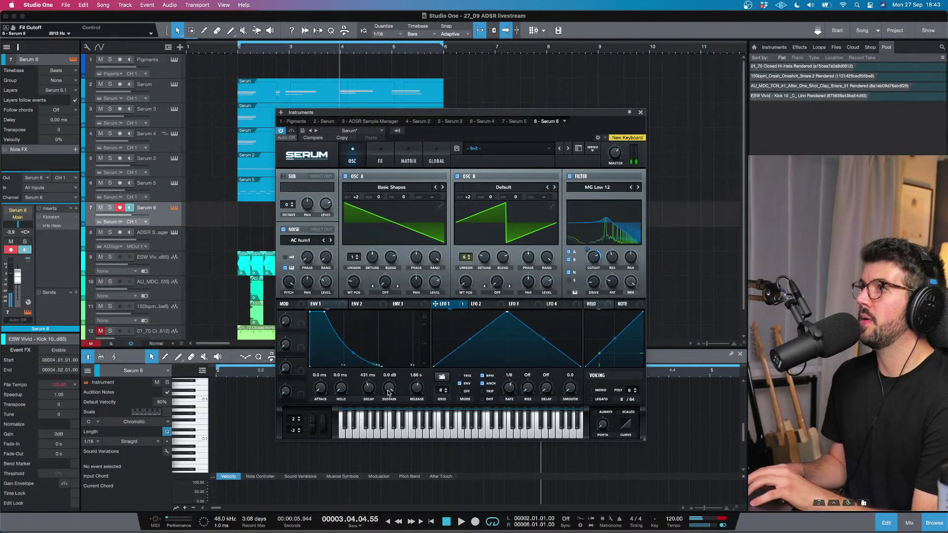
left_click_drag(412, 393, 373, 394)
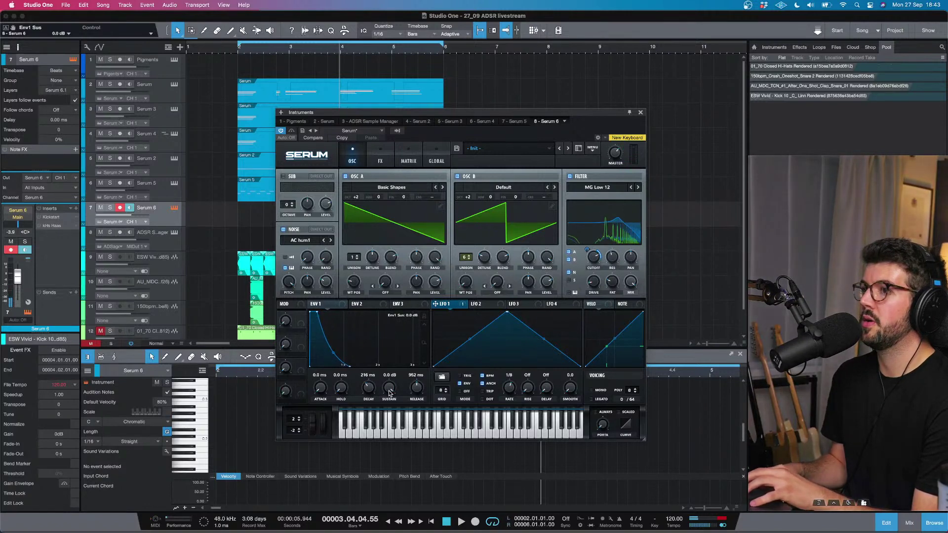
left_click(641, 113)
Step: Rehearse the Serum 6 melody over looped playback, and return to bar 1 with looping switched off
key("space")
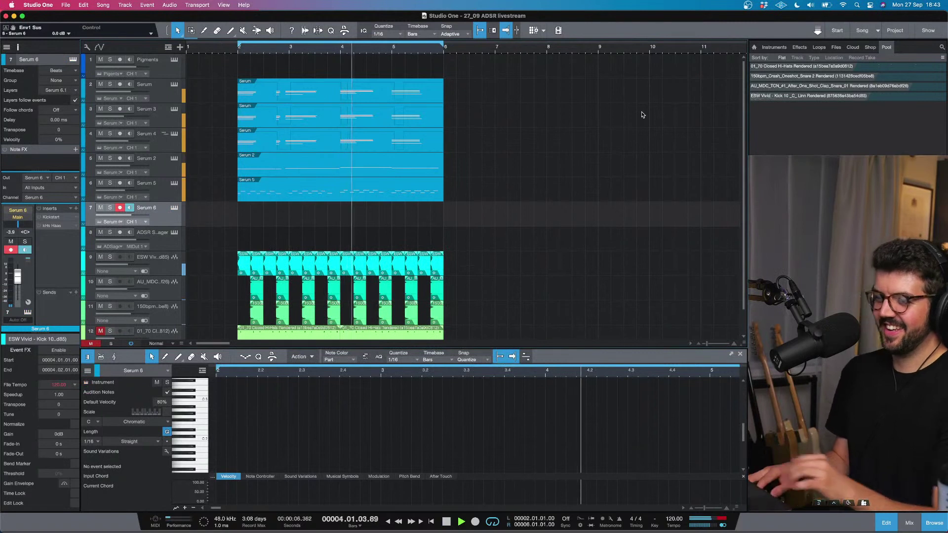
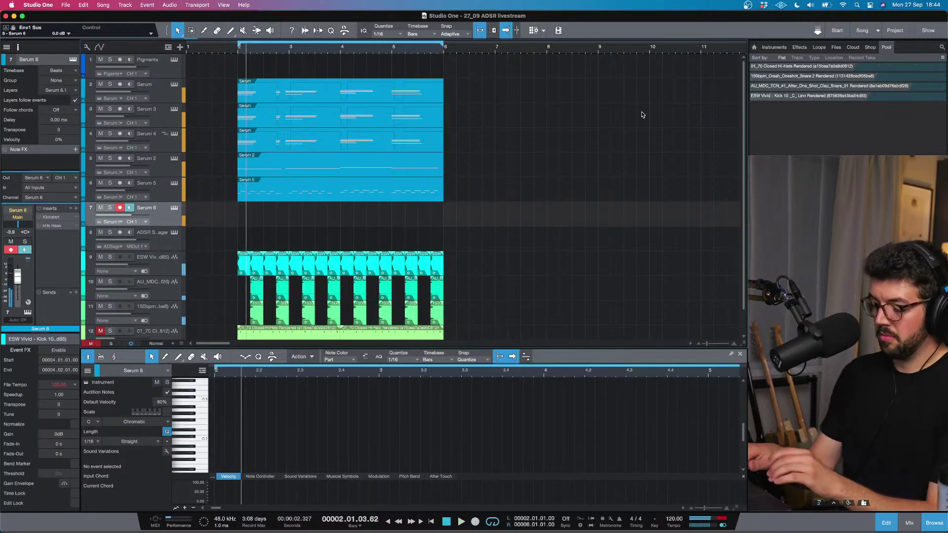
key("space")
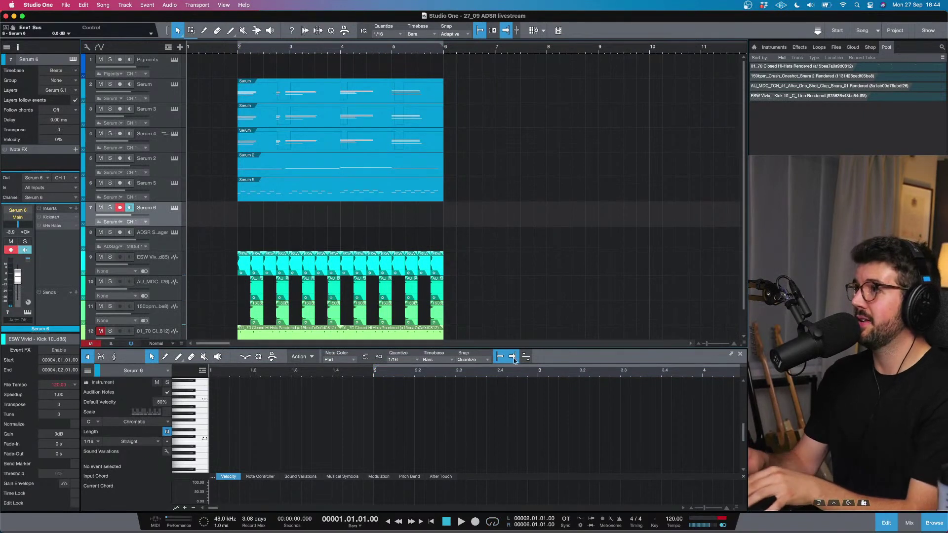
Step: Record the melody on the Serum 6 track from bar 1 to the end of bar 5, discarding a false first take
left_click(477, 524)
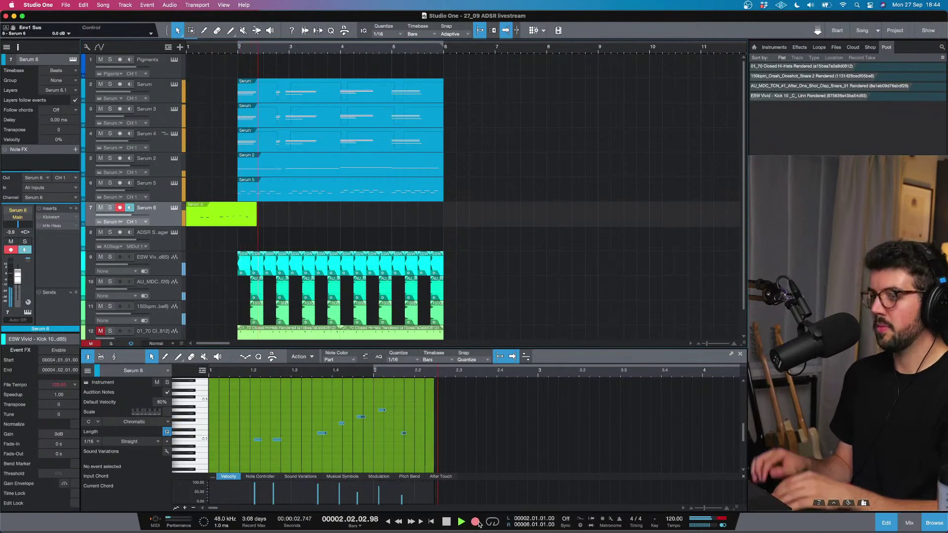
key("space")
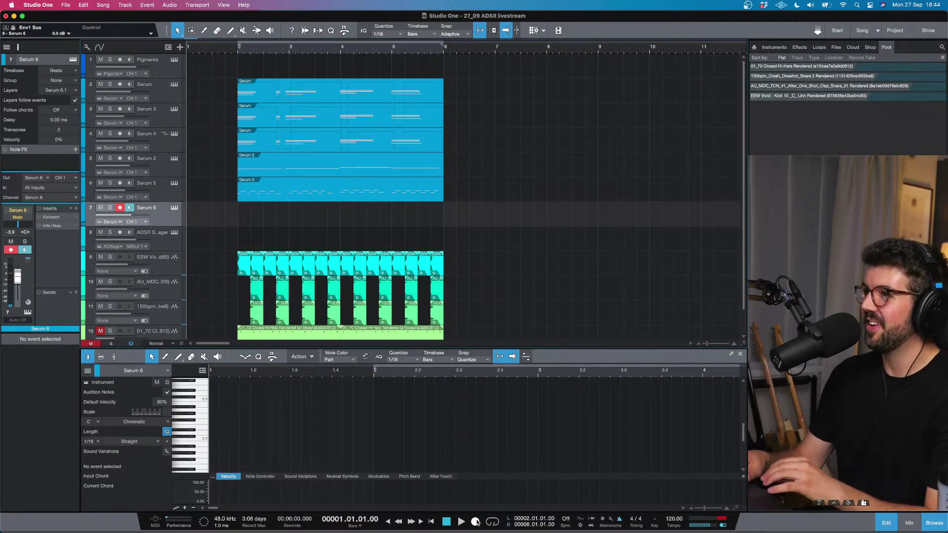
left_click(476, 523)
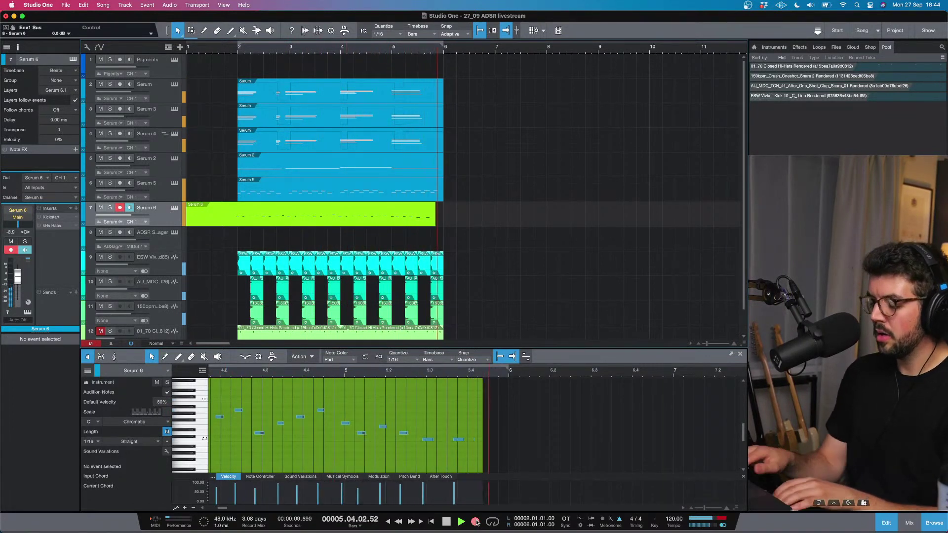
key("space")
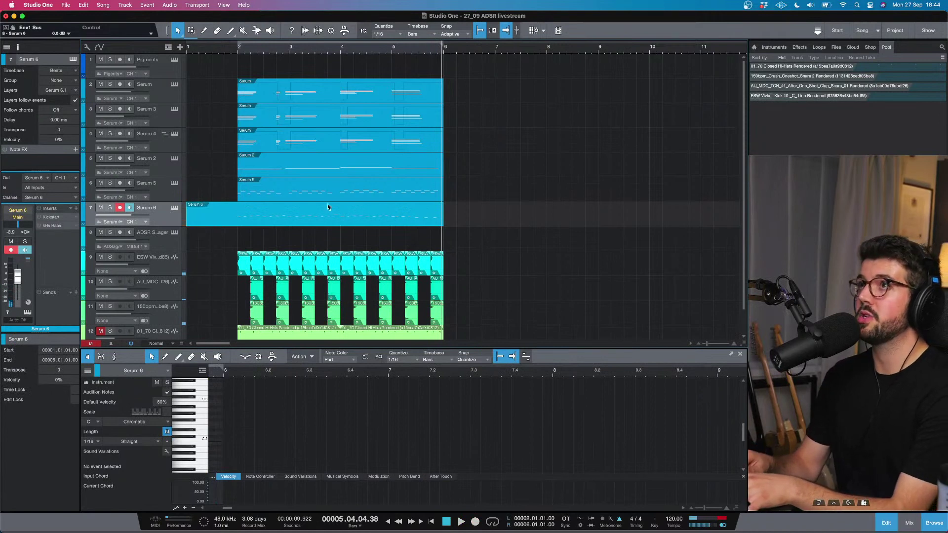
Step: Place the playhead just before bar 2, switch looping on and play the arrangement with the Serum 6 track disarmed
left_click(234, 51)
key("slash")
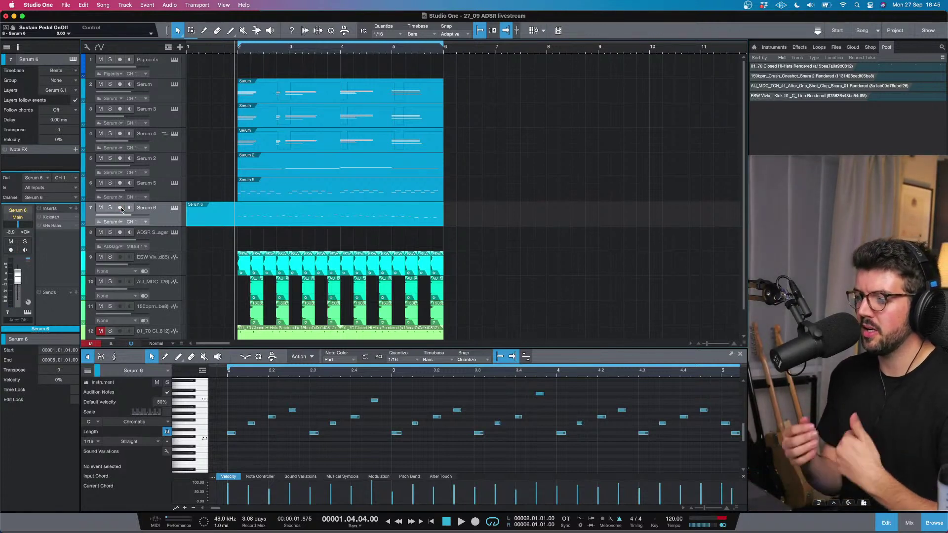
key("space")
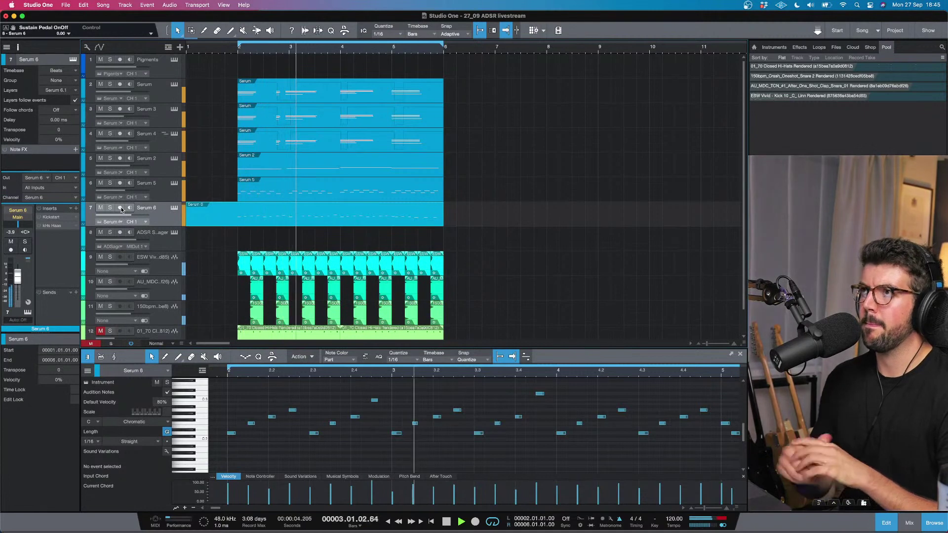
Step: Set Serum 6's LFO 1 rate to 1/32 and fine-tune its filter while the loop plays
left_click(174, 210)
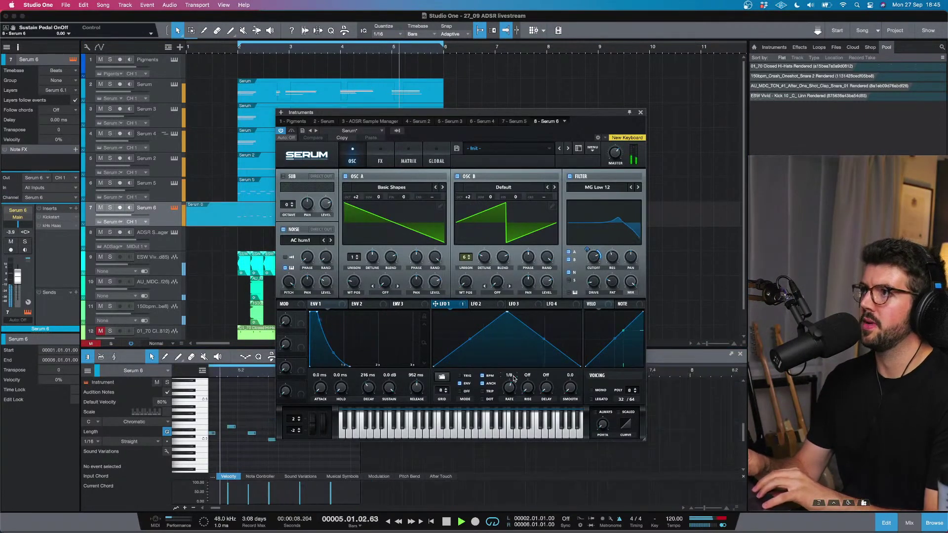
left_click_drag(509, 388, 515, 375)
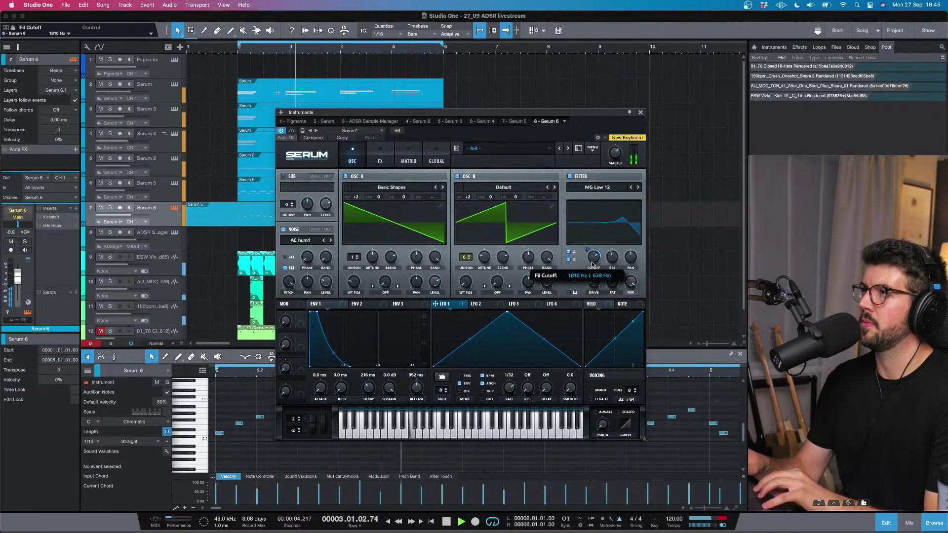
left_click(611, 257)
left_click(616, 153)
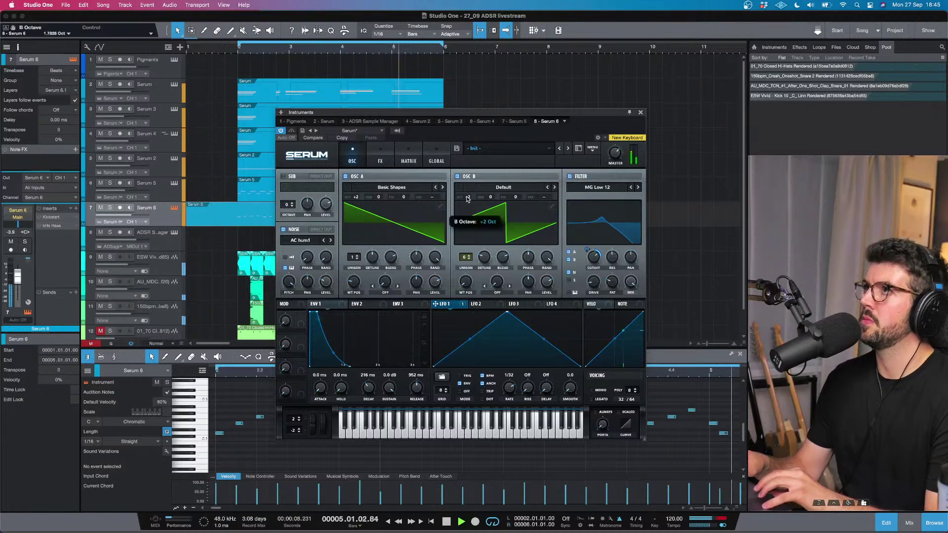
Step: Try different octaves for Serum 6's oscillators, settling on +1 for oscillator A and +2 for oscillator B, and close the instrument
left_click_drag(468, 197, 468, 207)
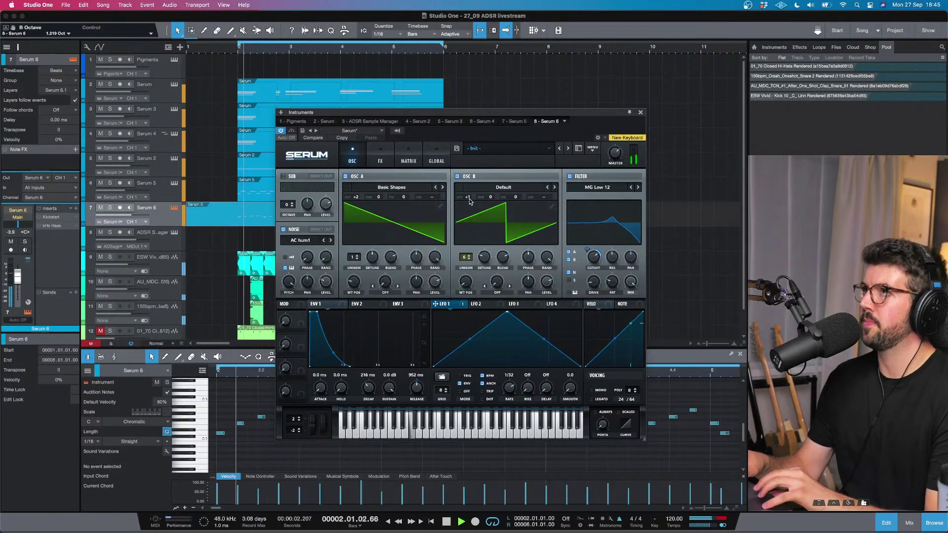
mouse_move(470, 198)
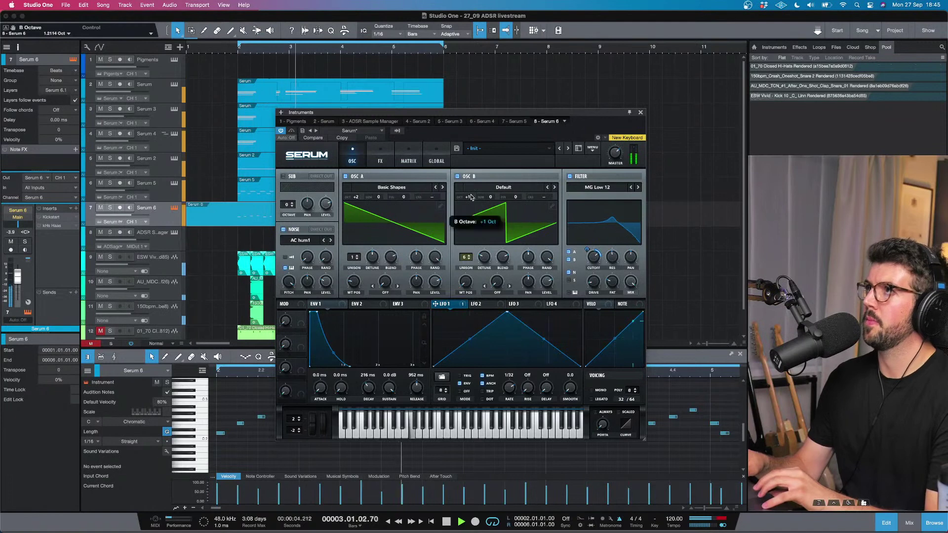
left_click_drag(470, 191, 476, 176)
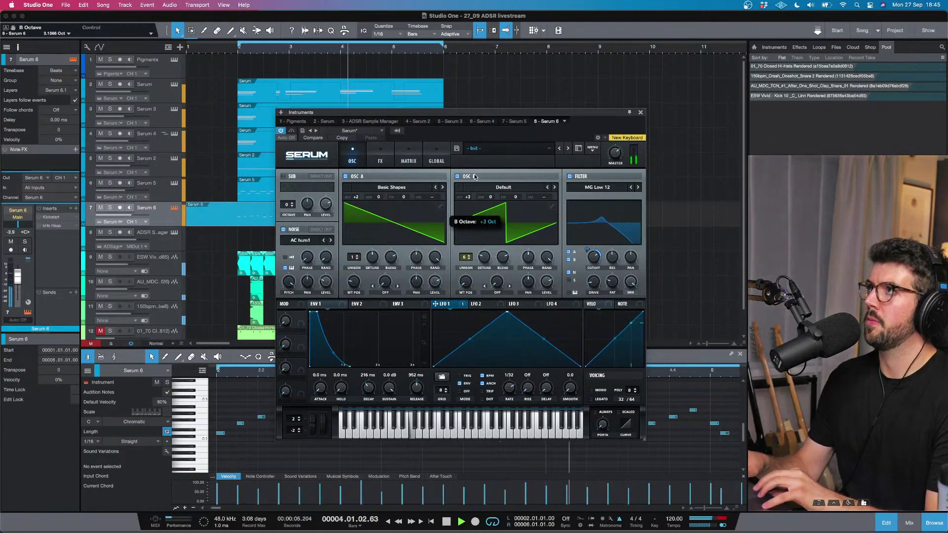
left_click_drag(357, 198, 357, 192)
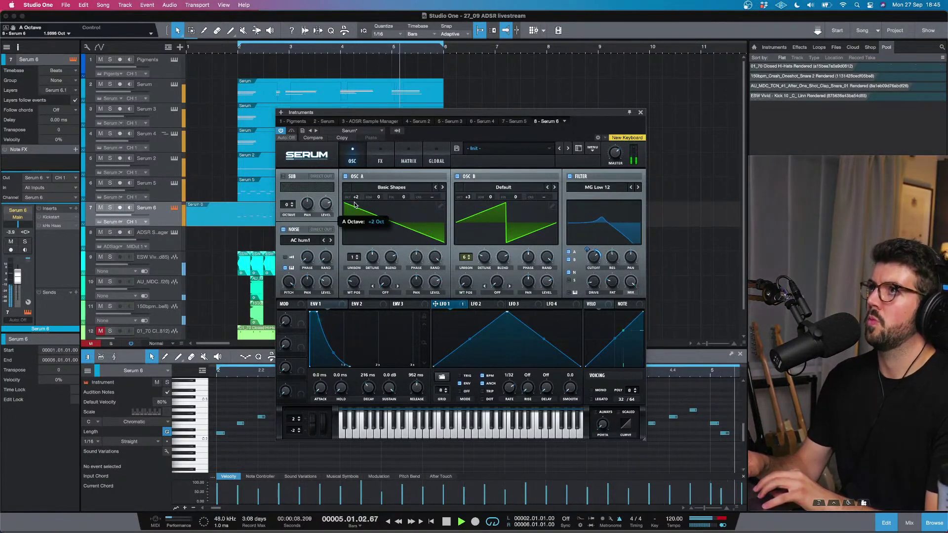
left_click_drag(434, 283, 433, 279)
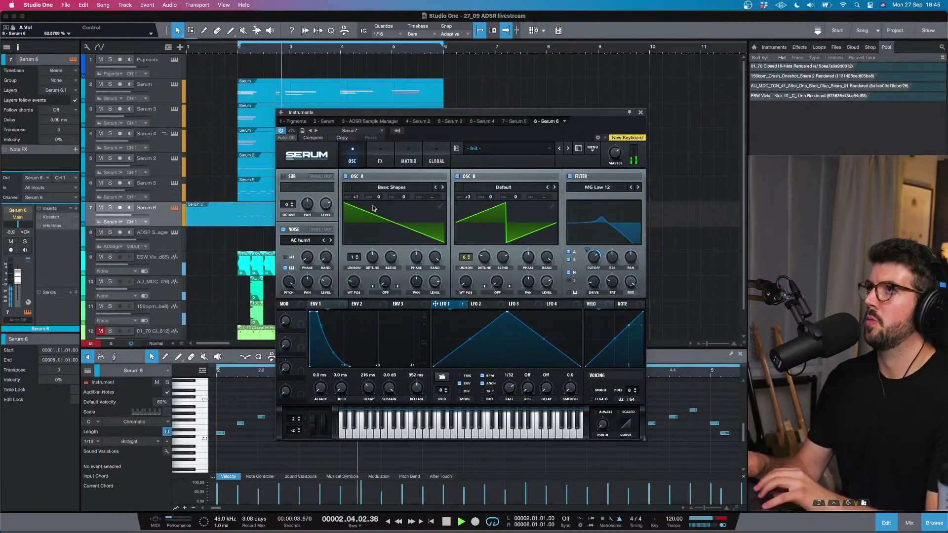
left_click(468, 198)
left_click_drag(468, 198, 469, 208)
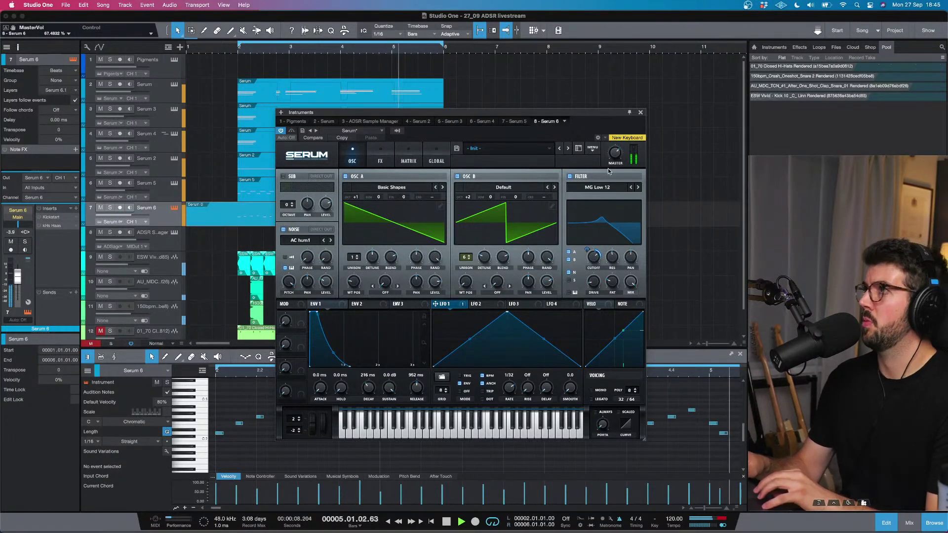
left_click(641, 113)
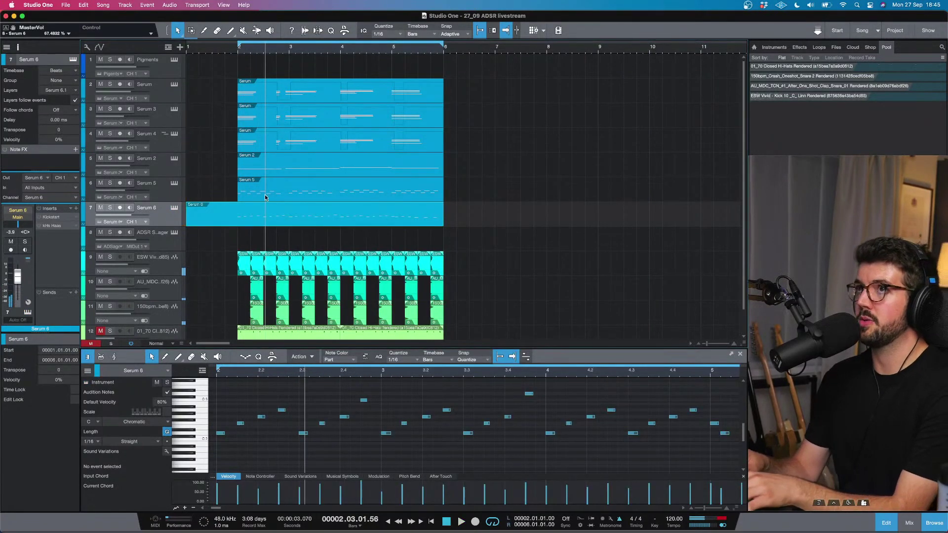
Step: Duplicate the Serum 6 track complete with its instrument, and delete the copied event from the new track
right_click(164, 220)
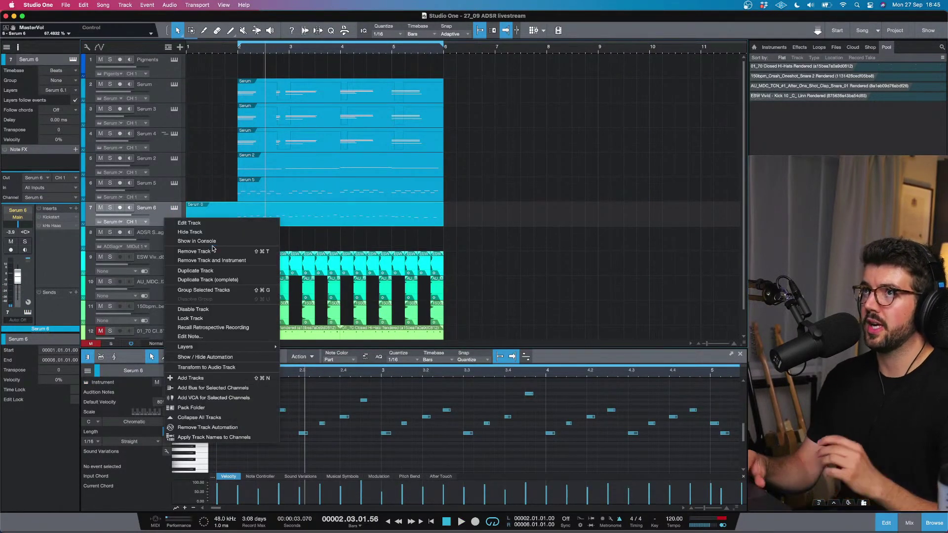
left_click(208, 280)
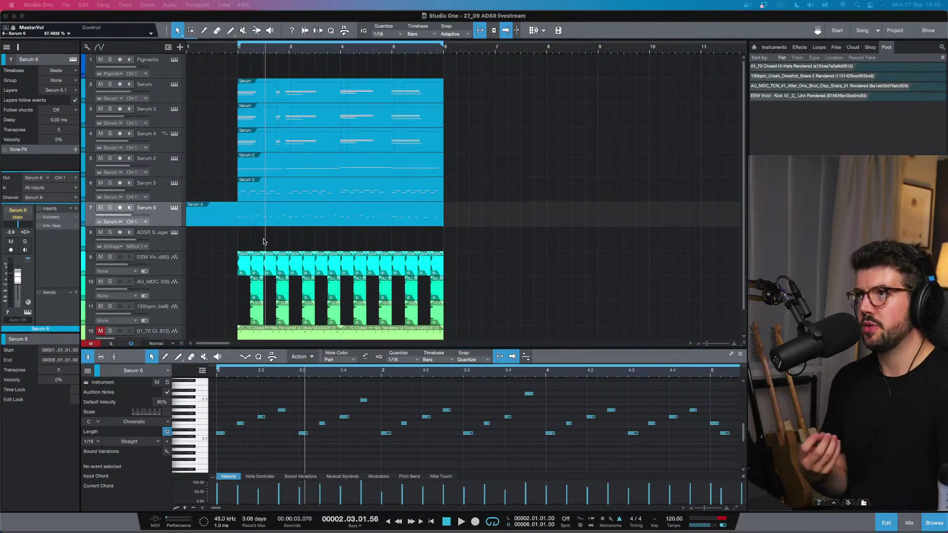
left_click(249, 229)
key("Delete")
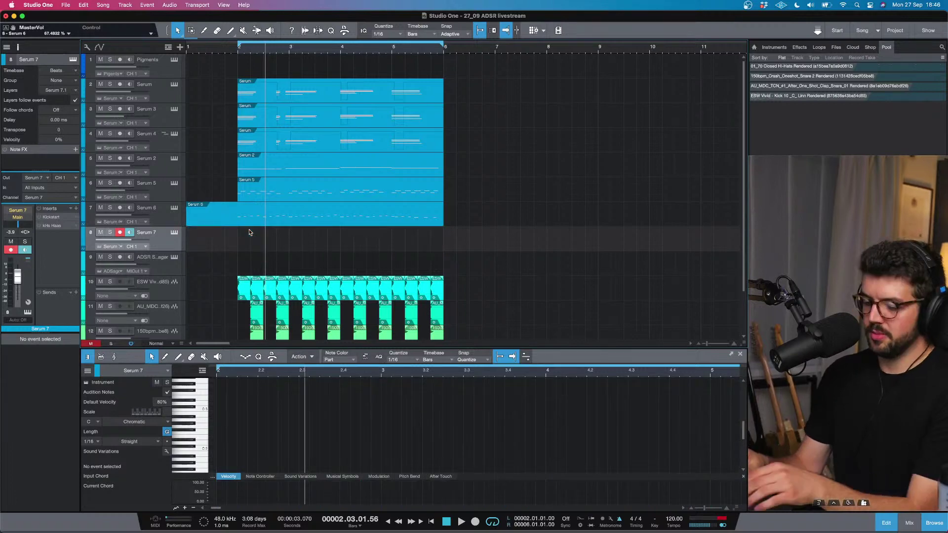
Step: Set Serum 7's envelope 1 to 999 ms decay and -4.6 dB sustain, and adjust the panning of oscillators A and B
left_click(176, 233)
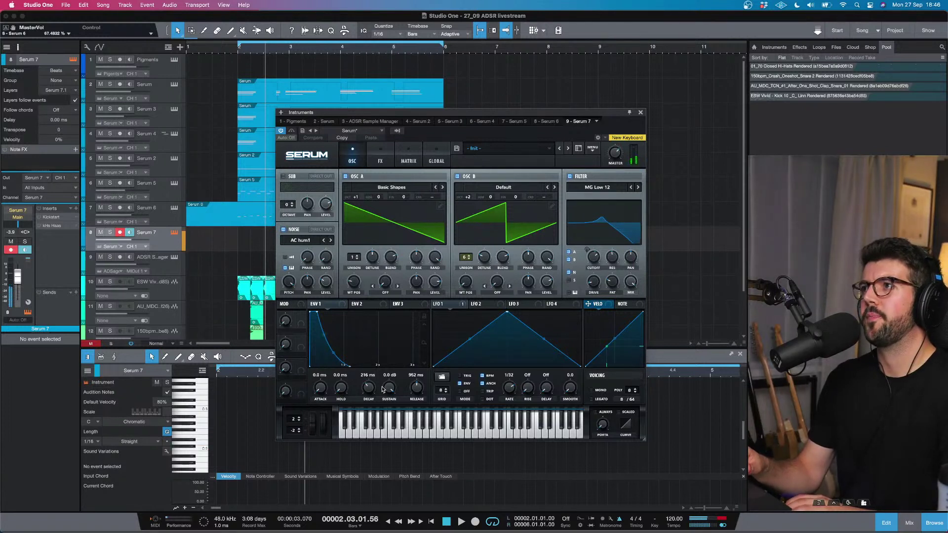
mouse_move(370, 392)
left_mouse_down()
mouse_move(374, 383)
mouse_move(386, 393)
left_mouse_up()
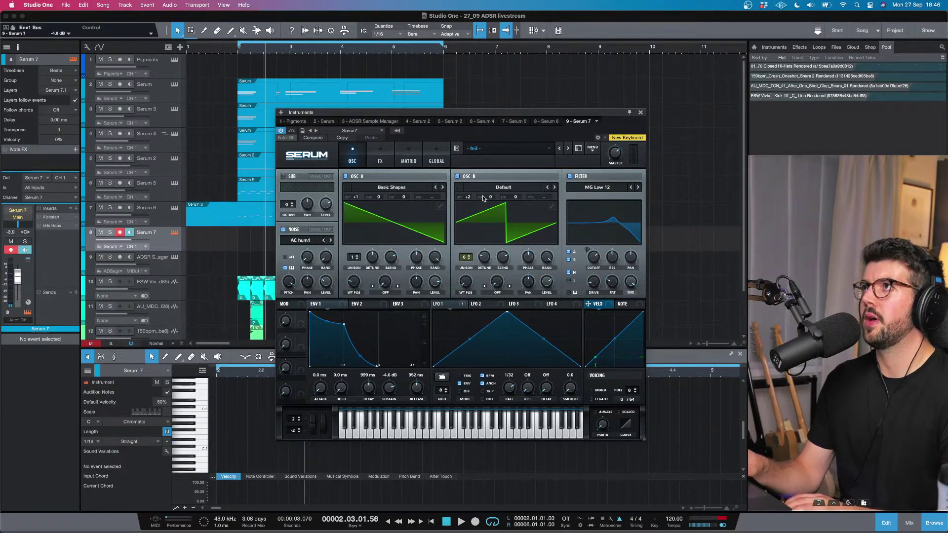
left_click_drag(416, 288, 416, 285)
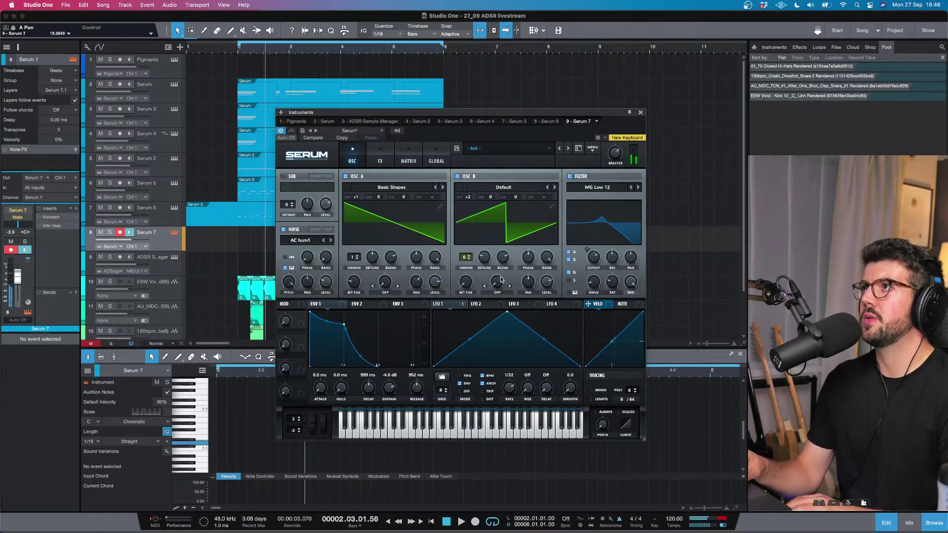
left_click_drag(523, 281, 527, 267)
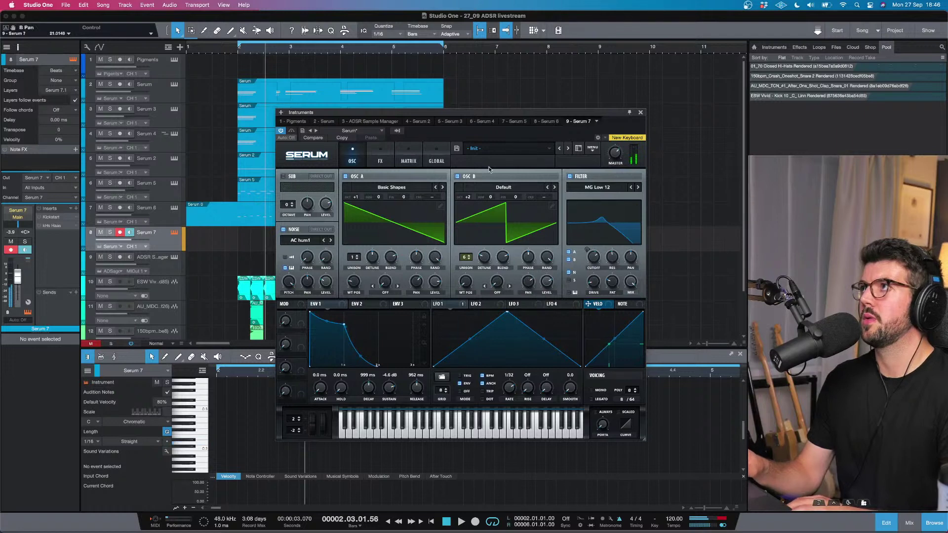
Step: Lower the Serum 7 track's volume to -4.5 and adjust the mix of its reverb effect
scroll(139, 238, "down", 2)
left_click(380, 155)
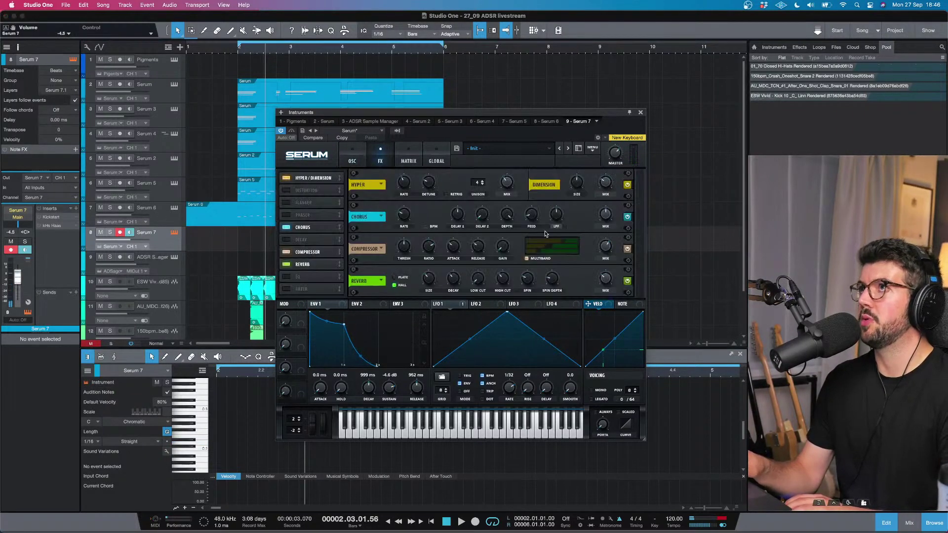
left_click(606, 279)
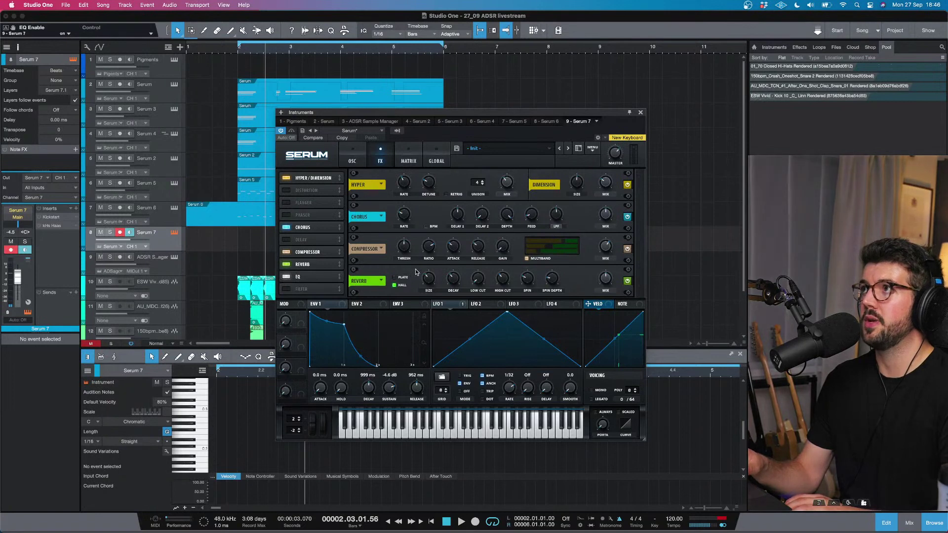
Step: Put an EQ first in Serum 7's effects chain, with a low cut on its low band, and tune both bands
left_click_drag(316, 276, 321, 177)
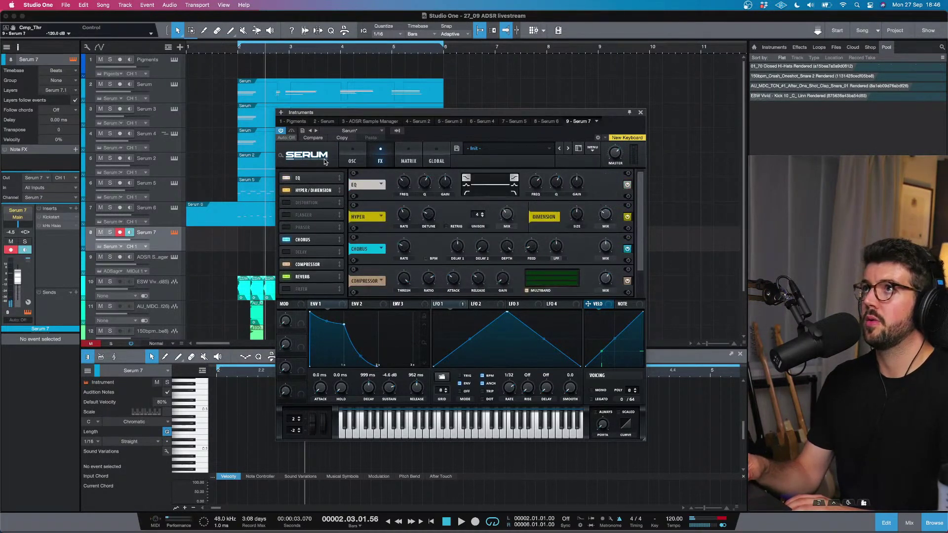
left_click(467, 192)
left_click_drag(411, 190, 412, 163)
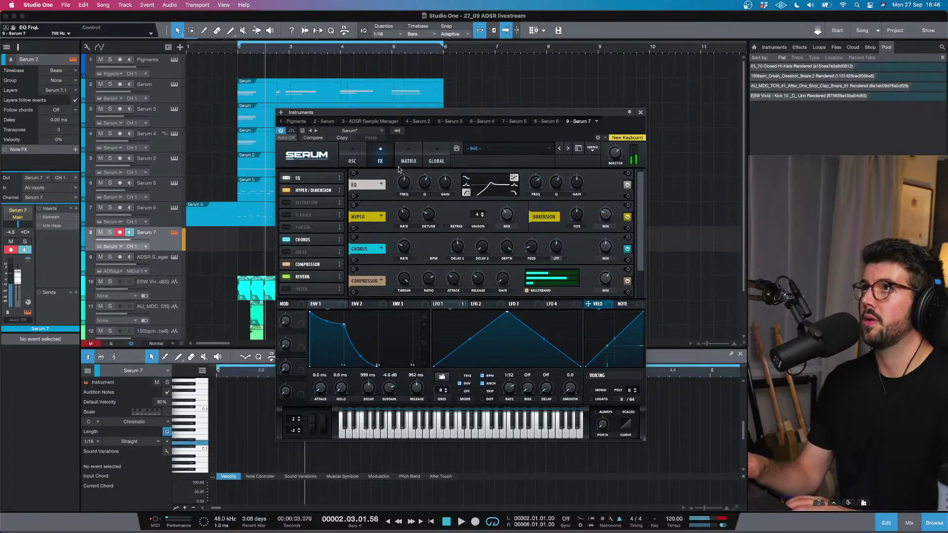
left_click_drag(538, 191, 538, 189)
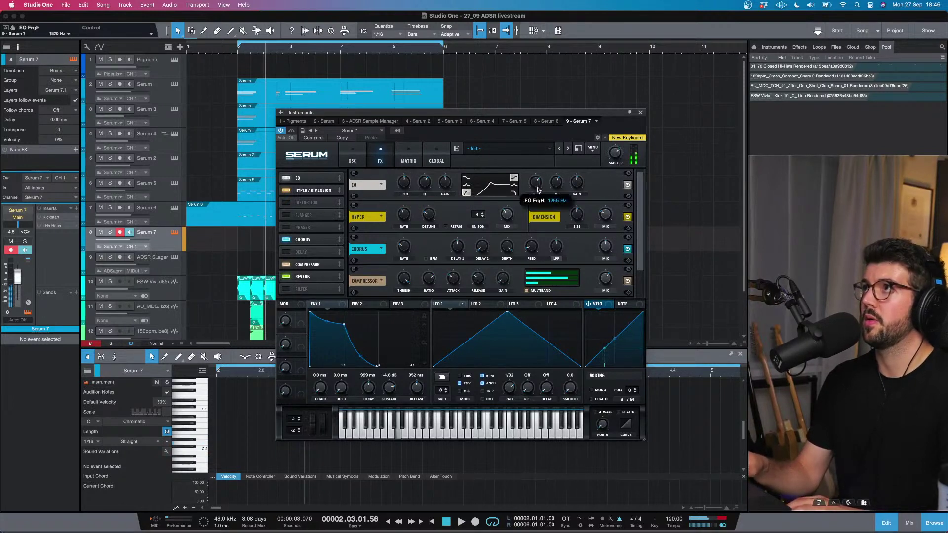
mouse_move(432, 191)
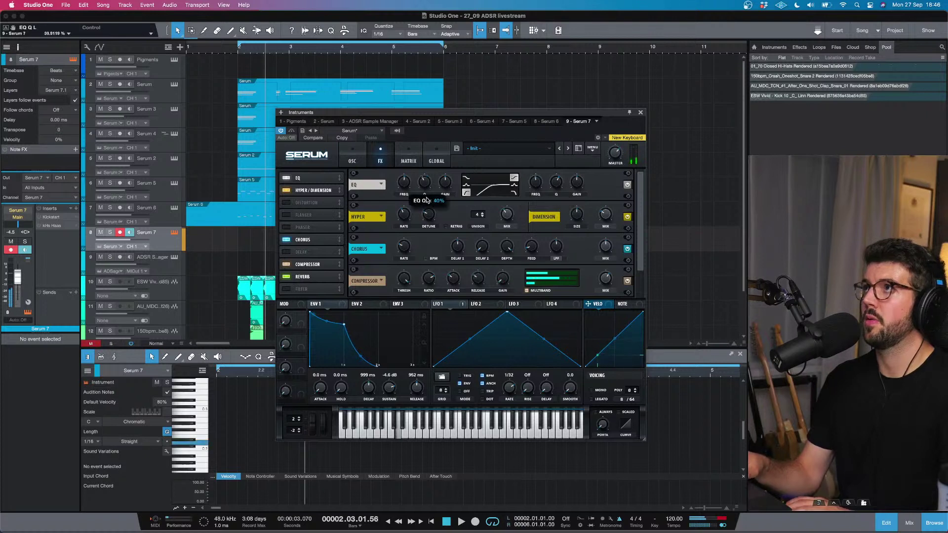
left_click_drag(407, 188, 408, 194)
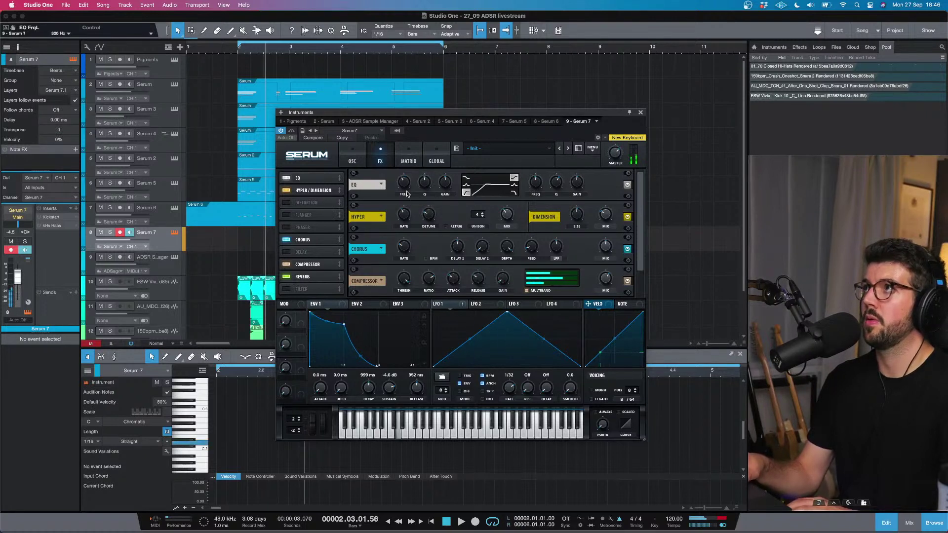
left_click_drag(513, 192, 568, 183)
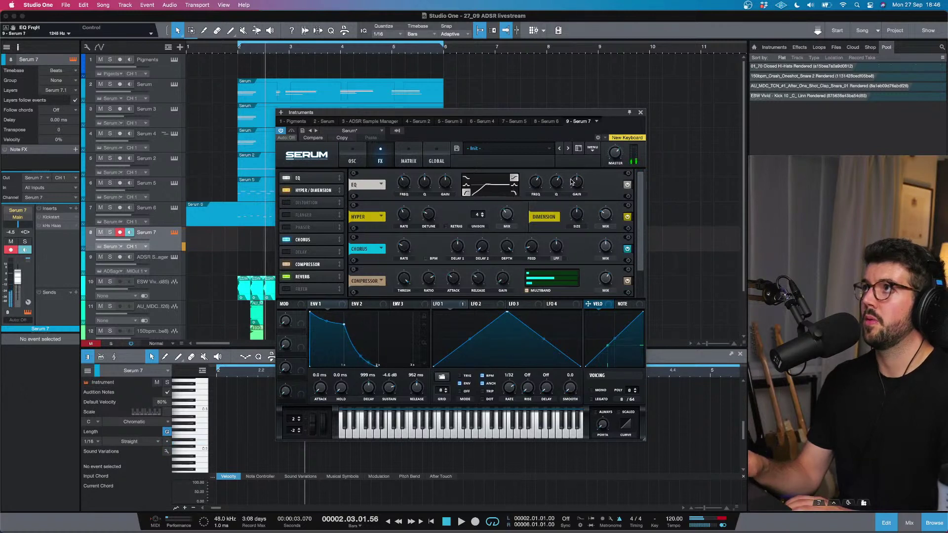
mouse_move(573, 180)
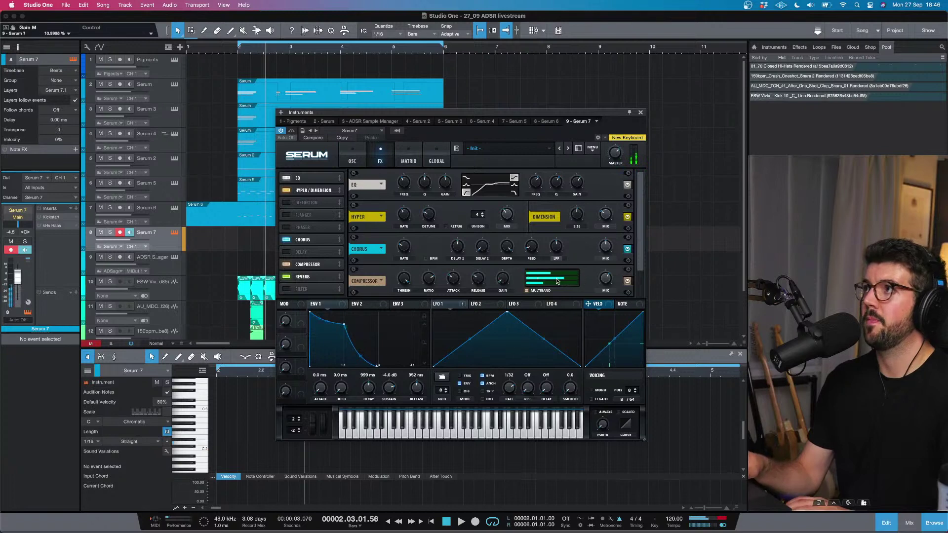
Step: Reduce the mix of Serum 7's multiband compressor to about 42%
mouse_move(598, 280)
left_click_drag(600, 301, 600, 304)
Step: Set Serum 7's oscillator A to +2 octaves, trying oscillator B at +3 and returning it to +2
left_click(352, 157)
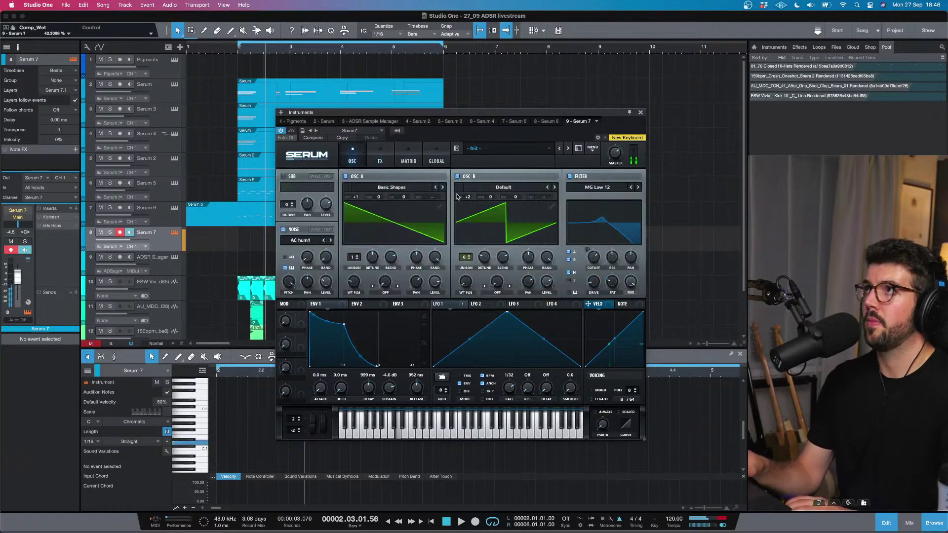
mouse_move(469, 199)
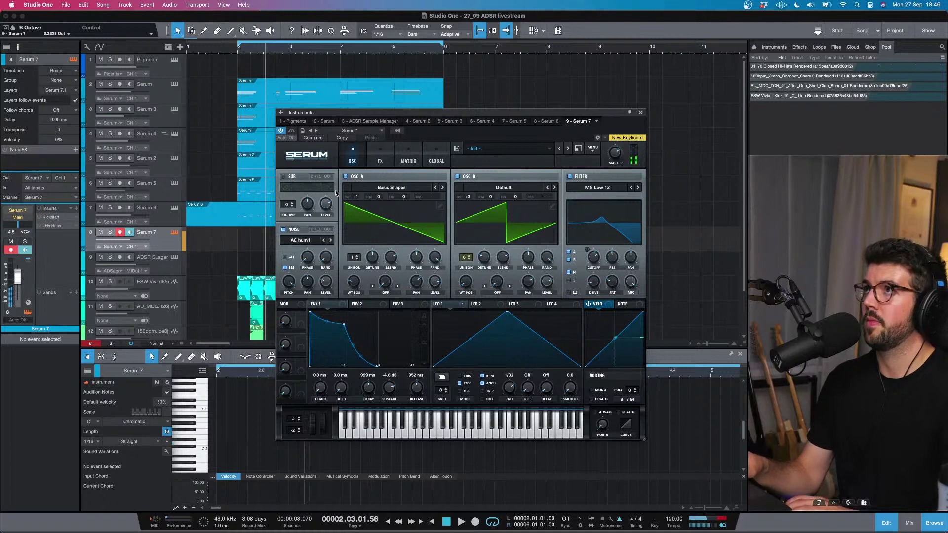
mouse_move(358, 193)
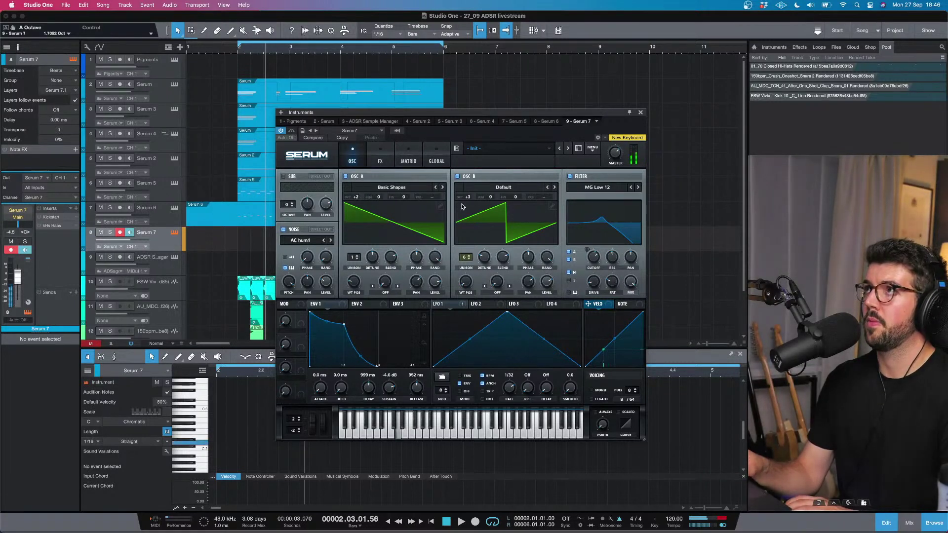
left_click_drag(469, 195, 470, 204)
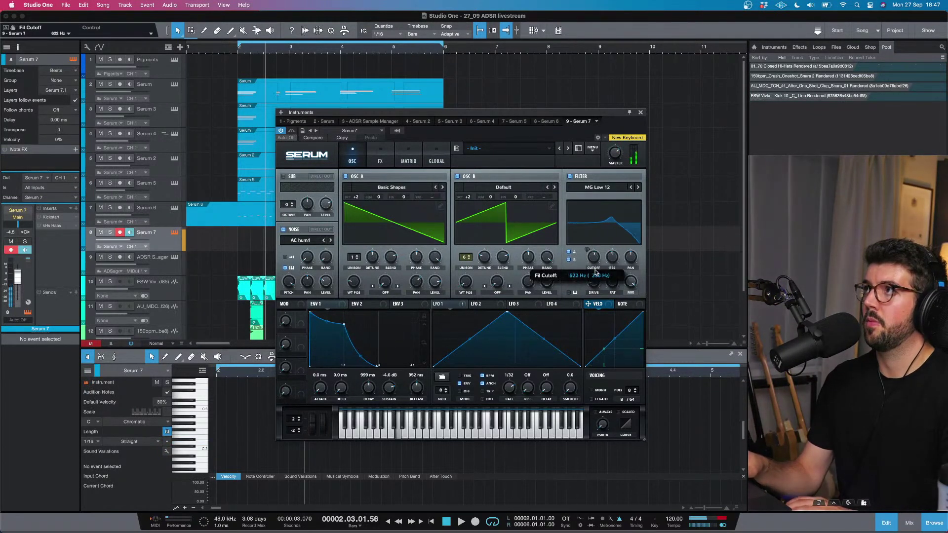
Step: Change Serum 7's filter type to Cmb + and reduce the filter mix to about 58%
left_click(612, 188)
mouse_move(593, 197)
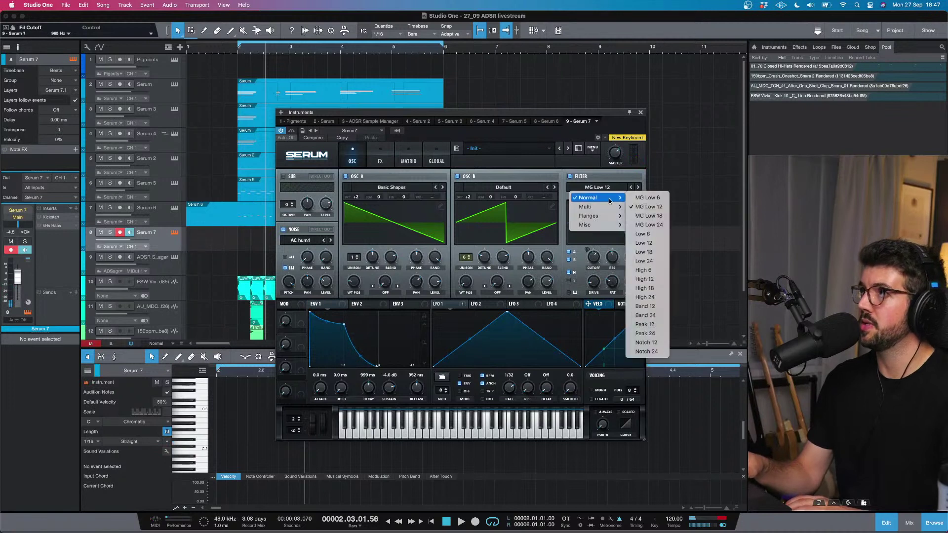
mouse_move(608, 211)
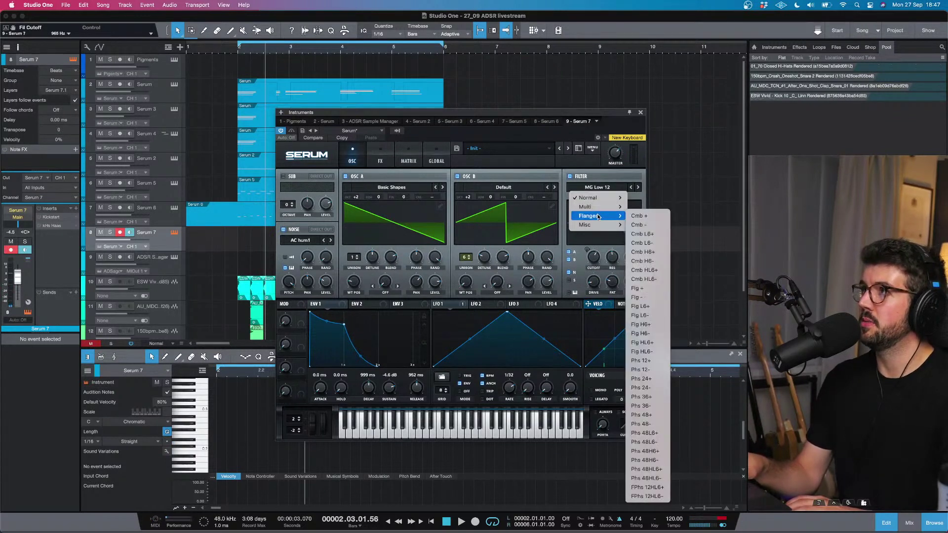
left_click(664, 221)
left_click(623, 186)
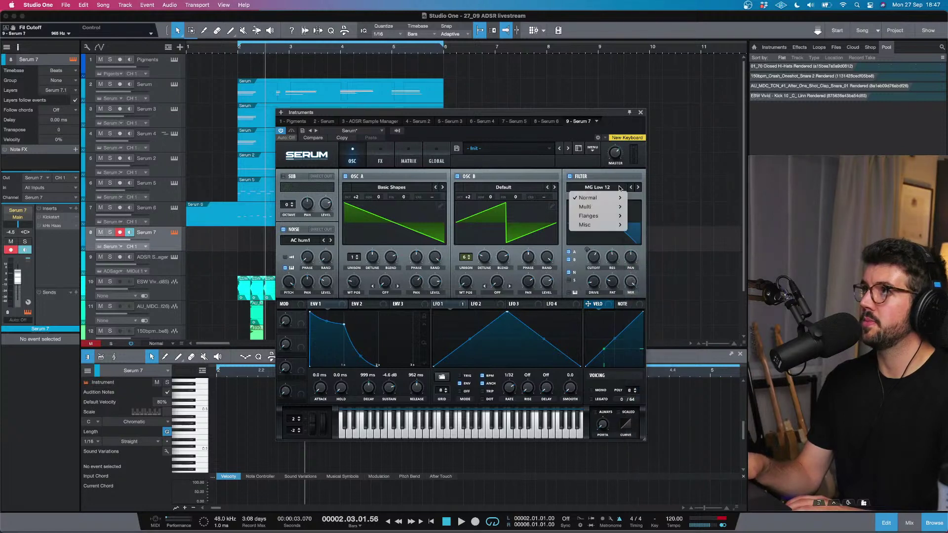
mouse_move(603, 214)
left_click(645, 213)
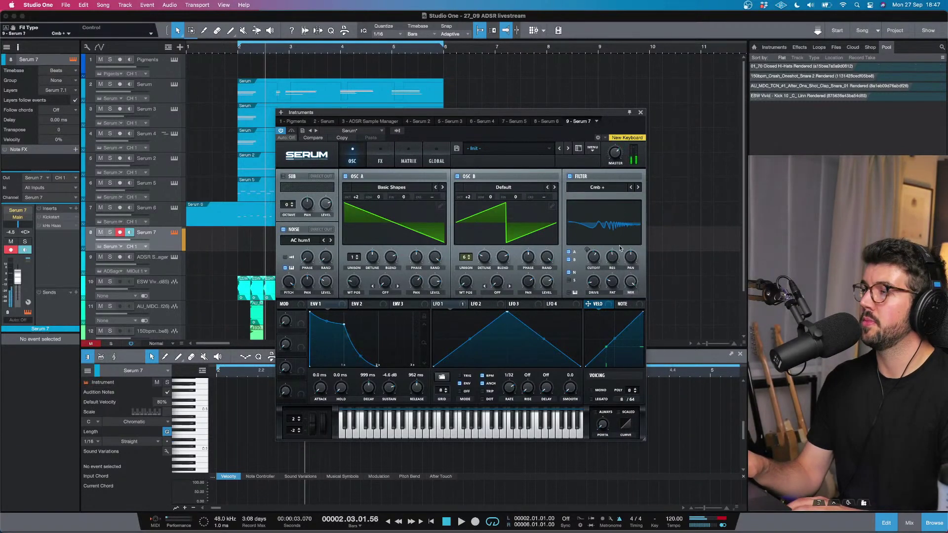
mouse_move(630, 279)
left_mouse_down()
mouse_move(631, 320)
mouse_move(628, 295)
left_mouse_up()
left_click(641, 113)
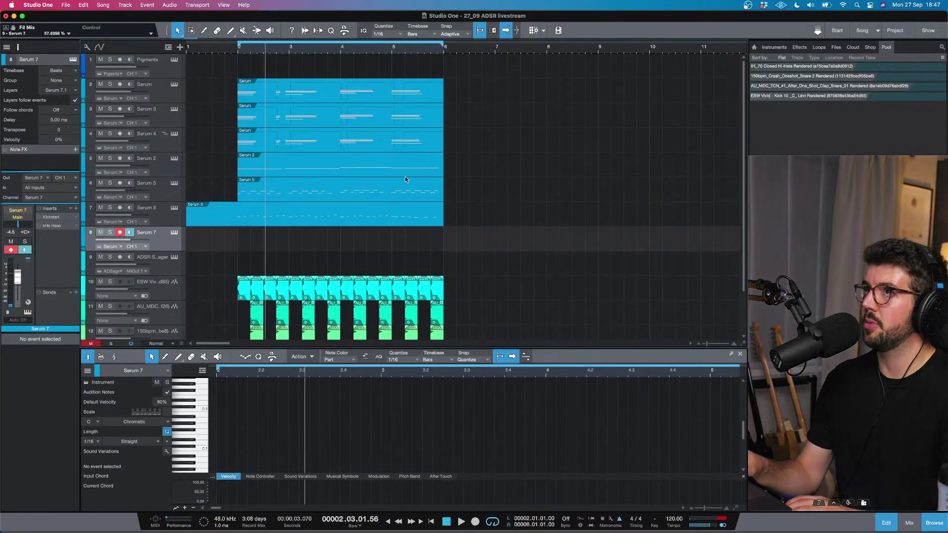
Step: Audition the Serum 6 clip on the Serum 7 track with the arrangement, and return it to the Serum 6 track
left_click_drag(342, 219, 337, 234)
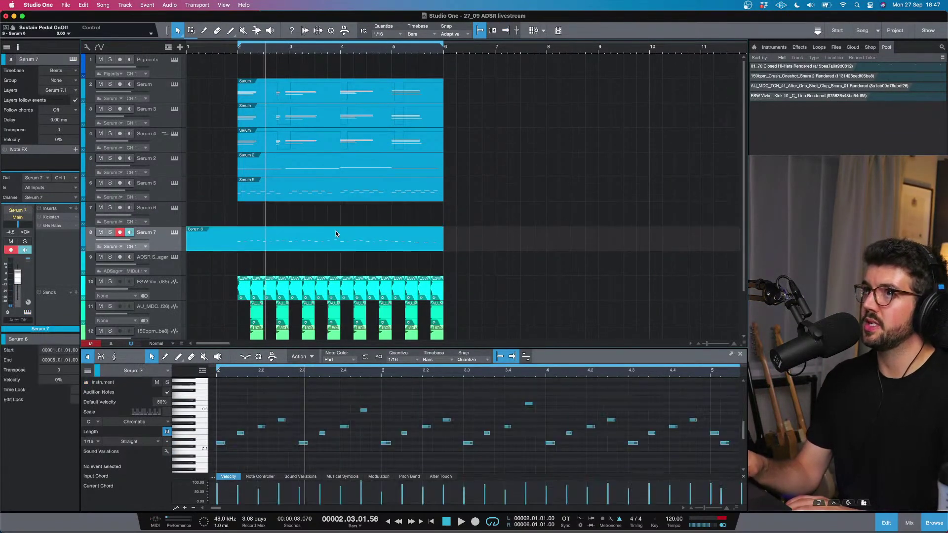
key("space")
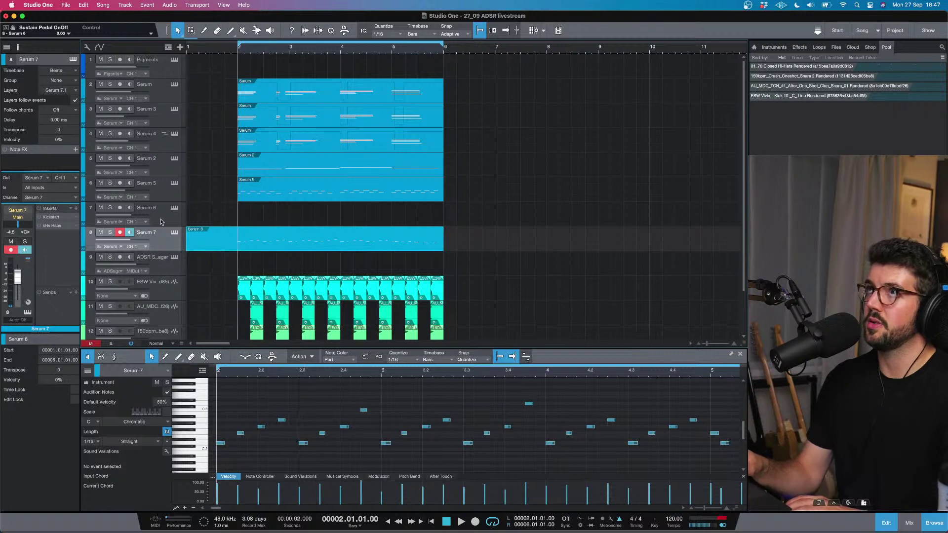
left_click(122, 233)
key("space")
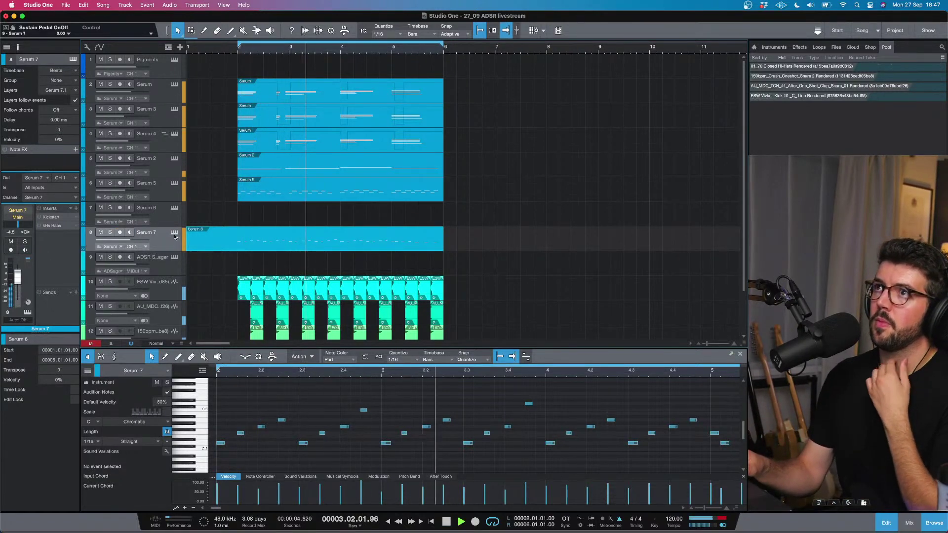
key("space")
key("Up")
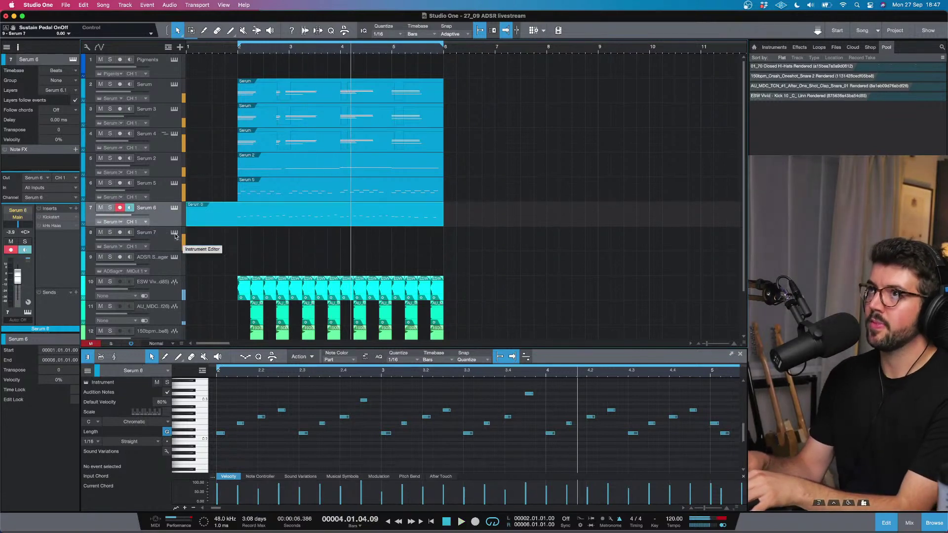
Step: Solo the Serum 6 track, set its filter type to Cmb + and turn off its noise oscillator during playback
left_click(175, 208)
key("s")
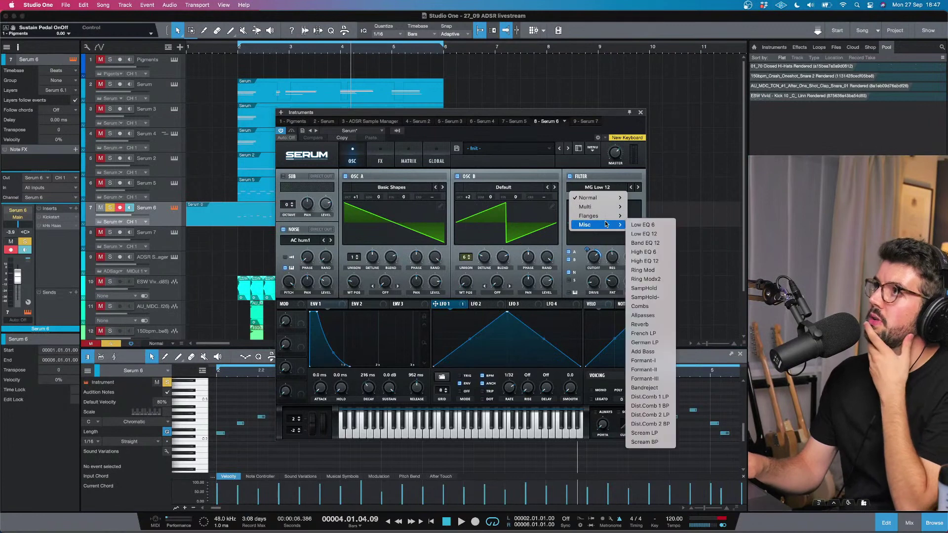
mouse_move(609, 217)
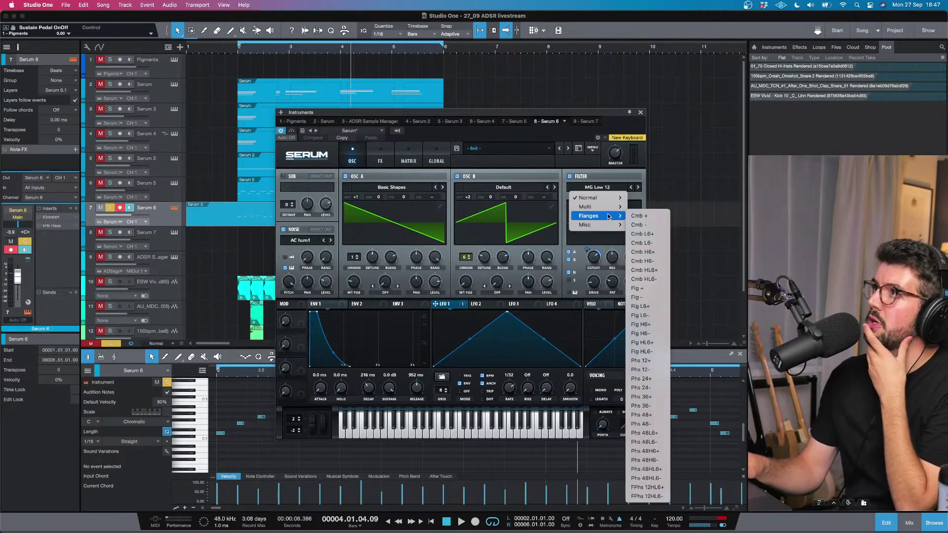
left_click(637, 216)
left_click(237, 61)
key("space")
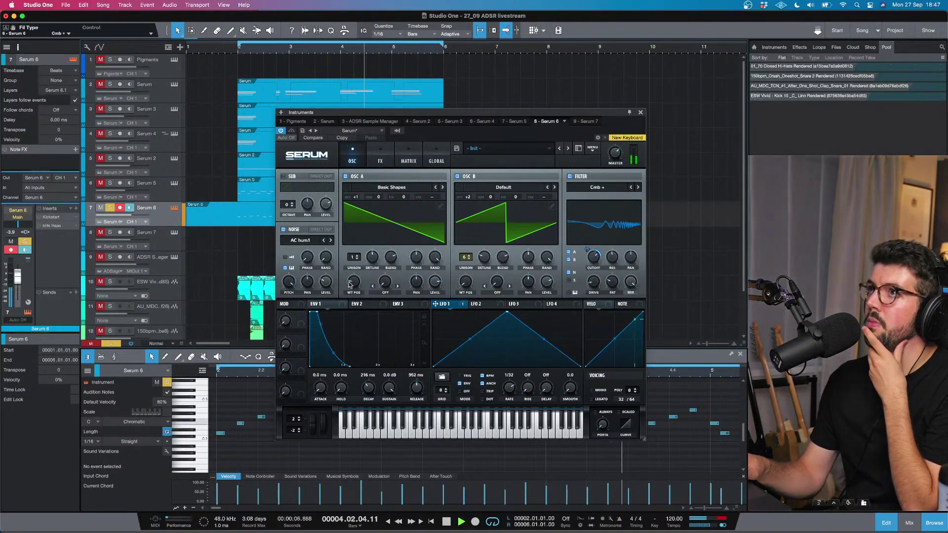
left_click(283, 229)
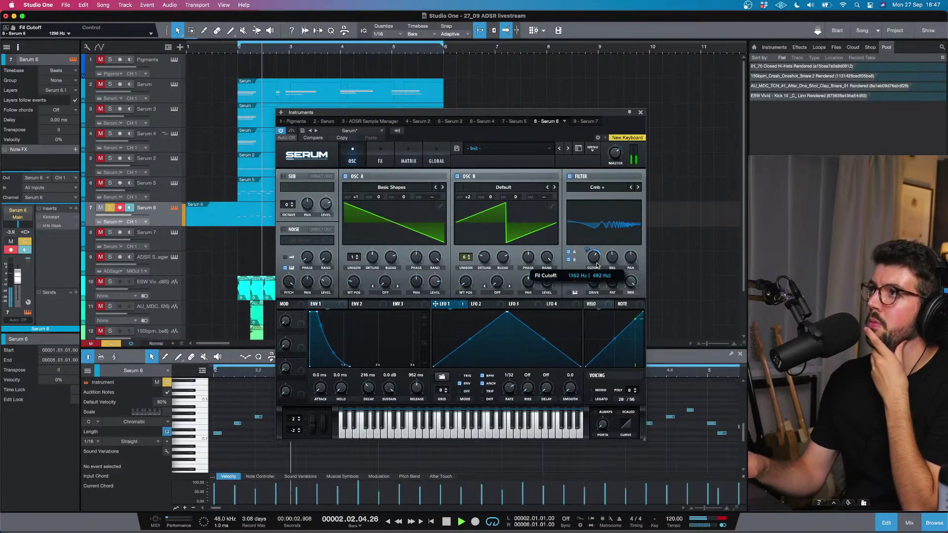
Step: Compare other comb filter types on Serum 6, including Cmb HL6+ and Cmb -, and return to Cmb +
left_click(630, 189)
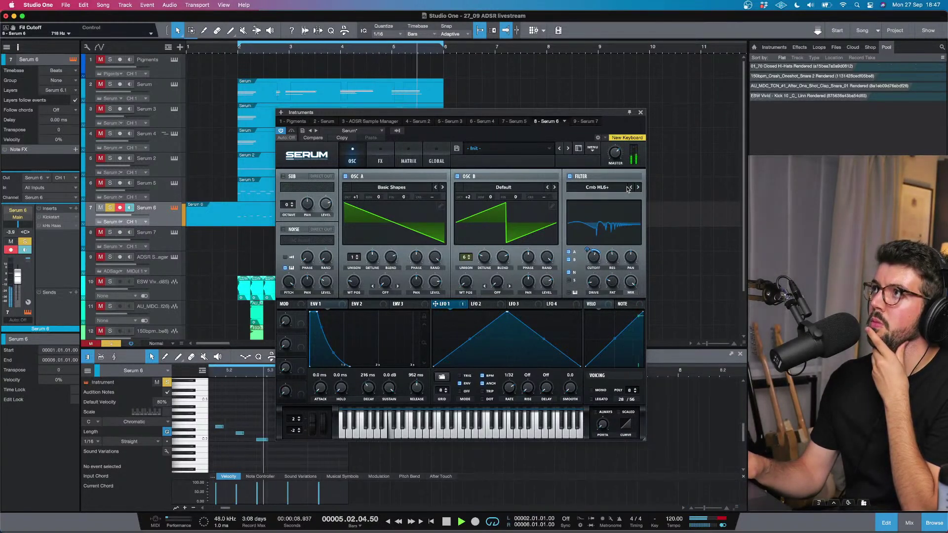
left_click(629, 189)
left_click(629, 190)
left_click(630, 189)
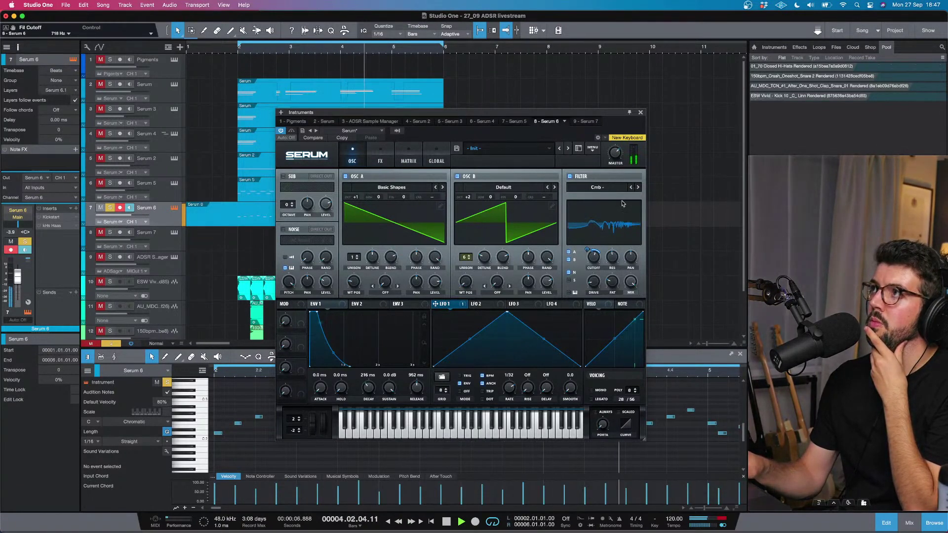
left_click(631, 188)
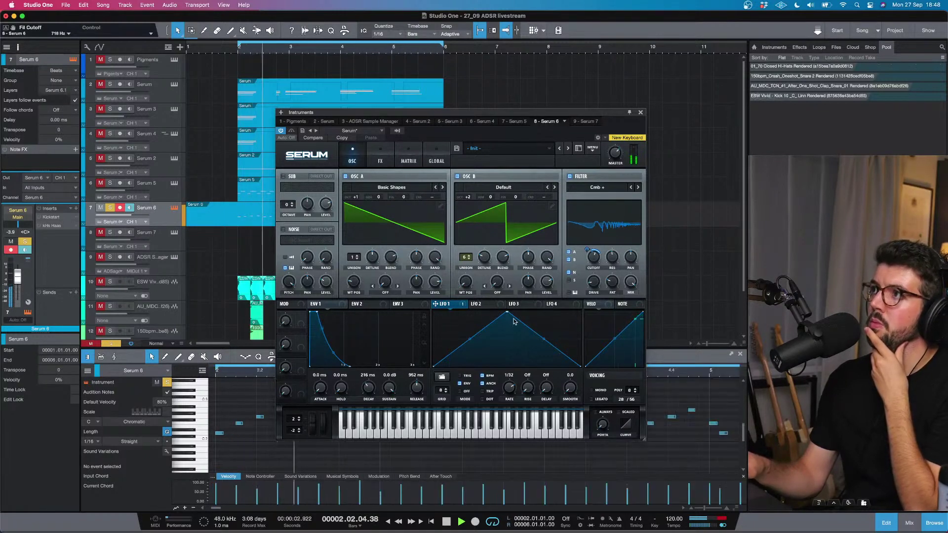
Step: Set Serum 6's LFO 1 rate to 1/16 and play the track unsoloed with the full arrangement
mouse_move(506, 312)
left_mouse_down()
mouse_move(506, 341)
mouse_move(509, 312)
left_mouse_up()
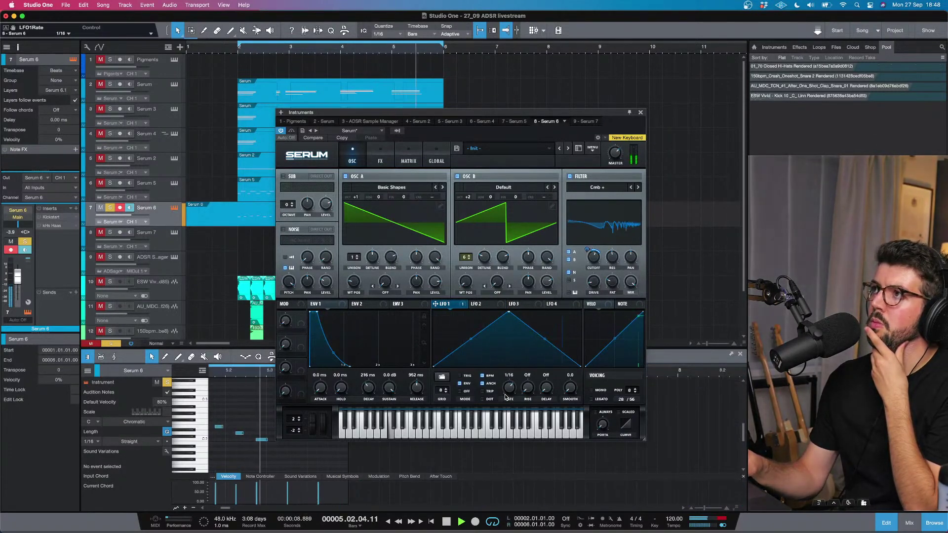
key("space")
left_click(110, 207)
key("space")
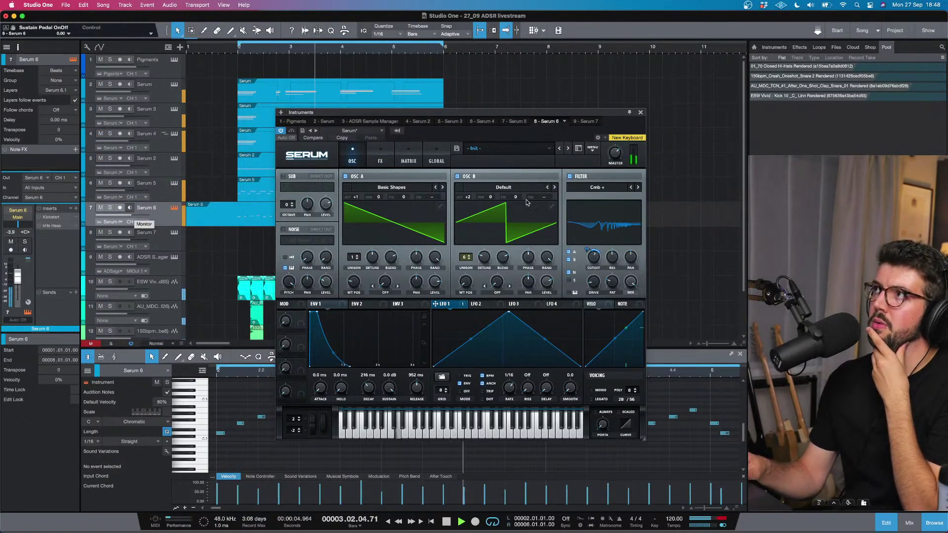
Step: Switch Serum 6's filter to Cmb L6- and shorten envelope 1's release to 278 ms
left_click(639, 187)
left_click(639, 187)
left_click(639, 188)
left_click(638, 188)
left_click(638, 188)
key("space")
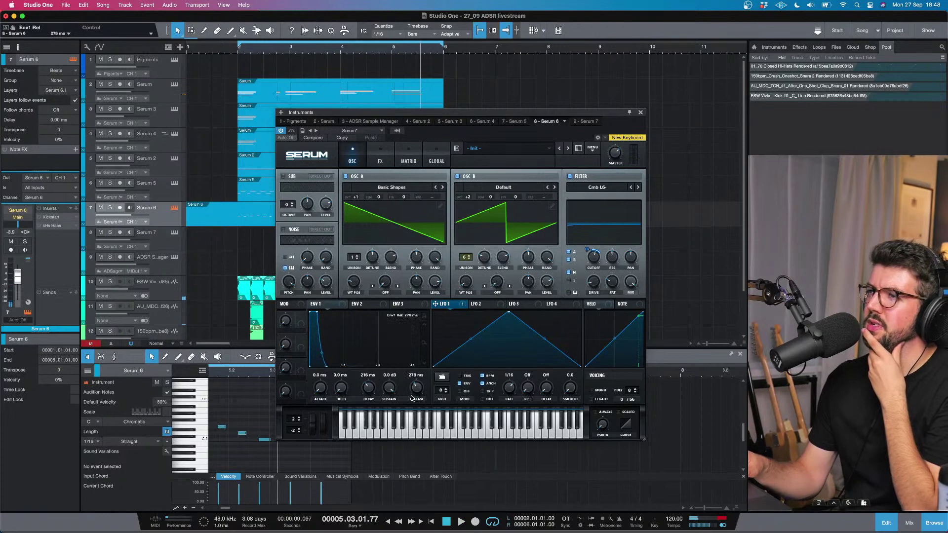
Step: Solo Serum 6, lower its filter cutoff to about 224 Hz, set the filter mix to 100% and adjust the resonance
left_click(109, 208)
key("space")
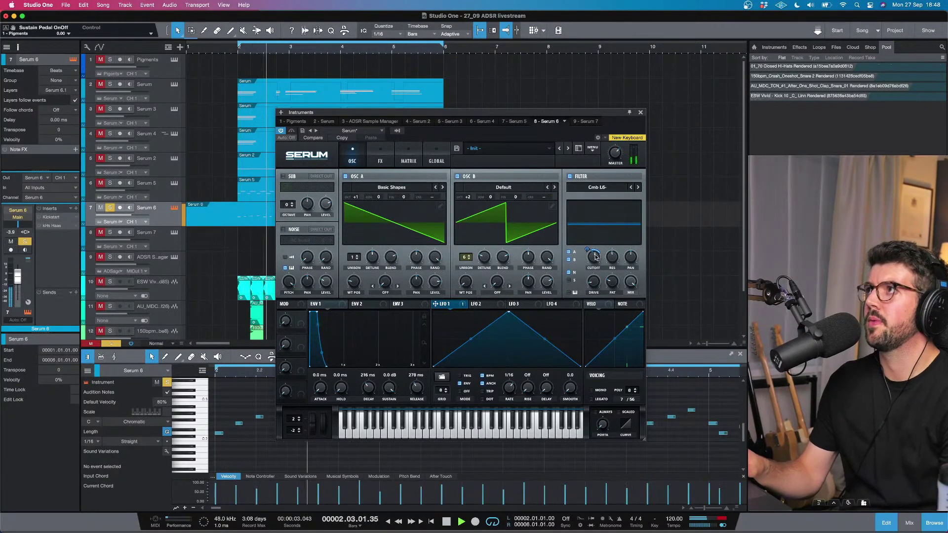
left_click_drag(588, 250, 593, 275)
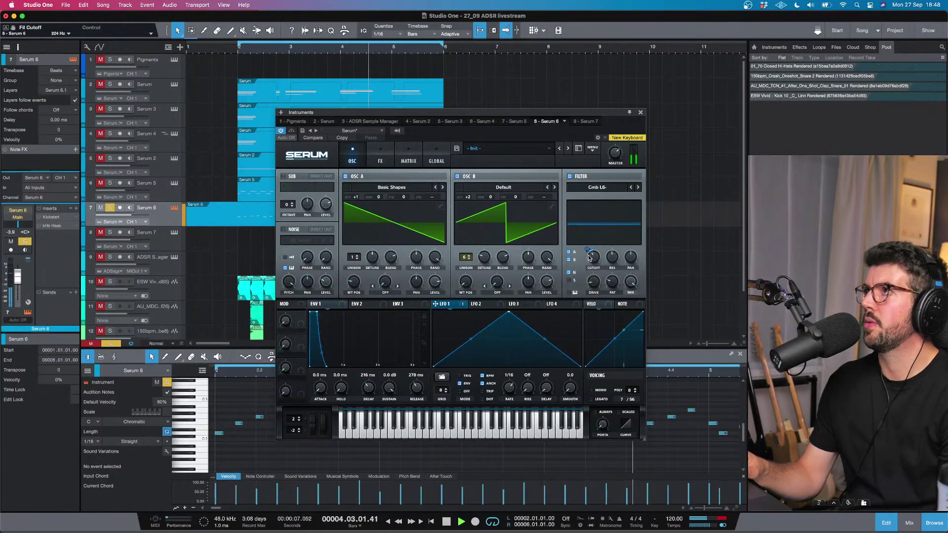
left_click(633, 282)
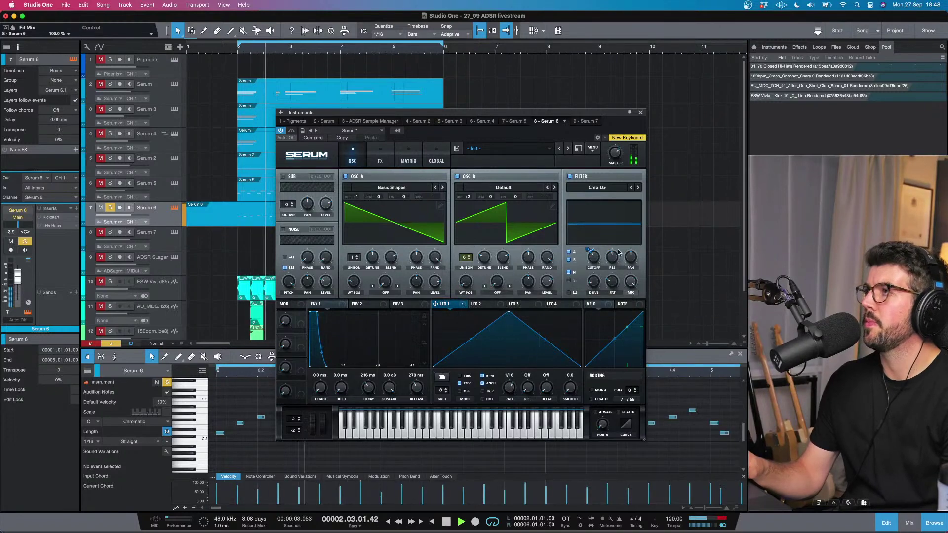
left_click(614, 274)
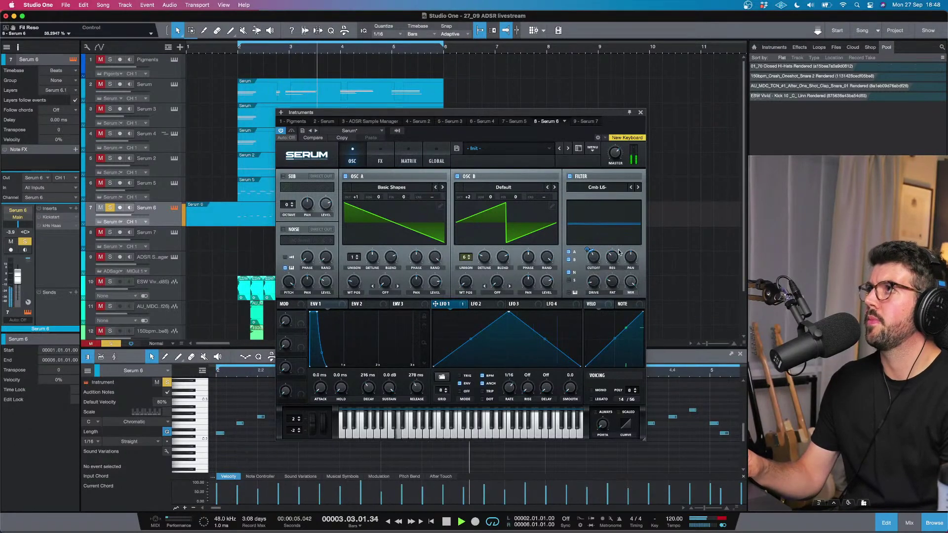
Step: Step through Serum 6's flanger and phaser filter types and choose Phs 24+
left_click(638, 188)
left_click(638, 187)
left_click(638, 187)
left_click(638, 188)
left_click(638, 188)
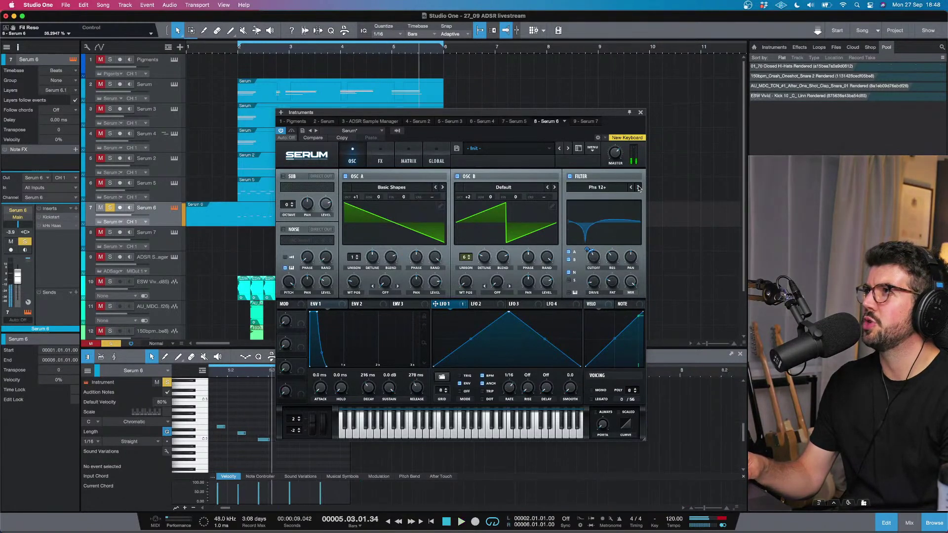
key("space")
left_click(622, 189)
mouse_move(604, 231)
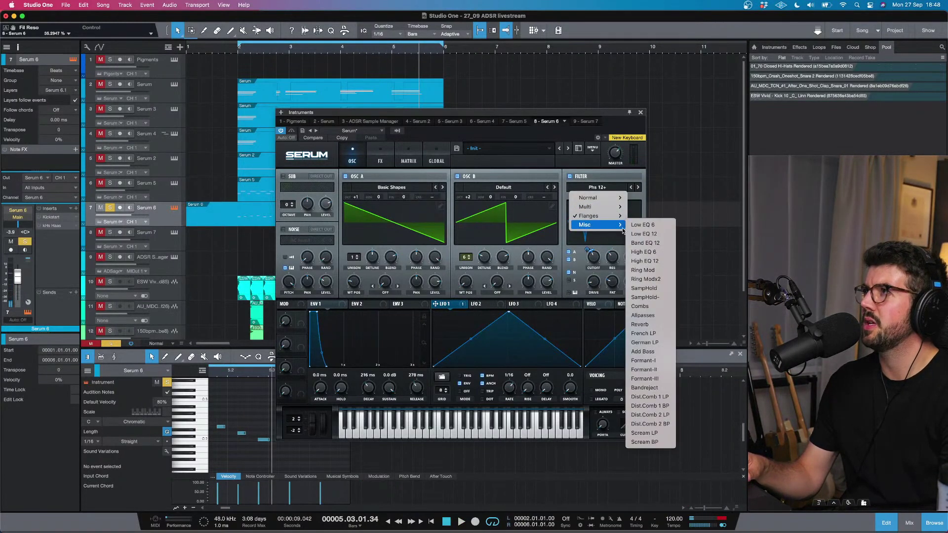
mouse_move(603, 211)
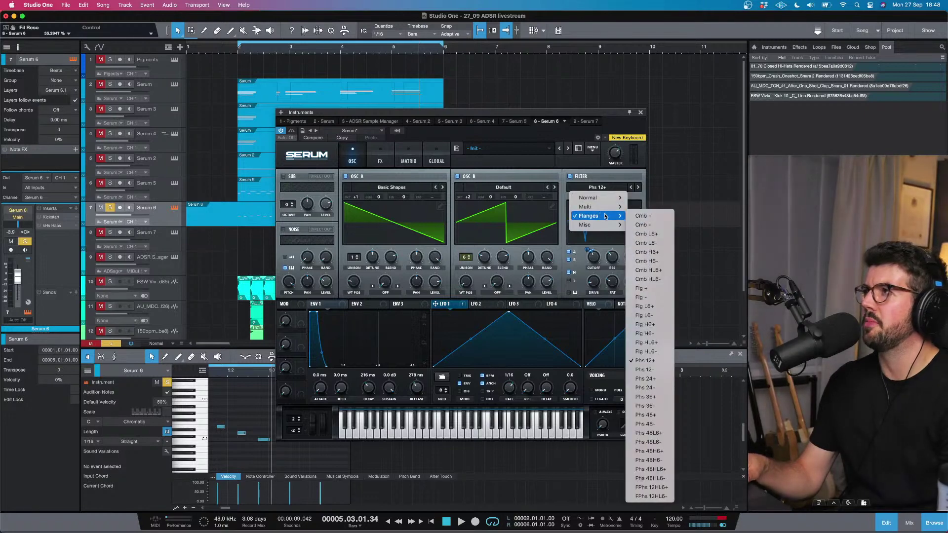
left_click(642, 378)
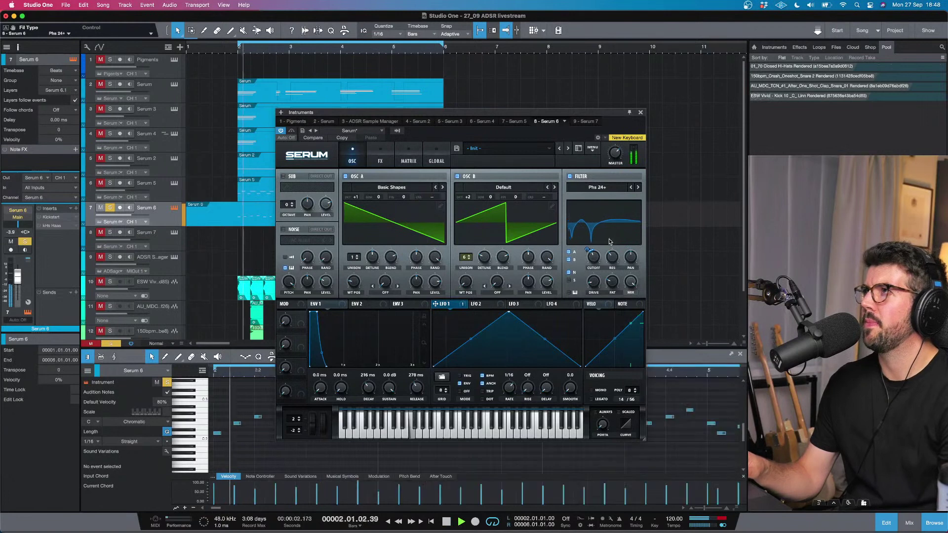
Step: Lower Serum 6's filter cutoff to about 24 Hz, adjust its LFO 1 modulation amount and set the LFO rate to 1/4
left_click_drag(598, 257, 595, 271)
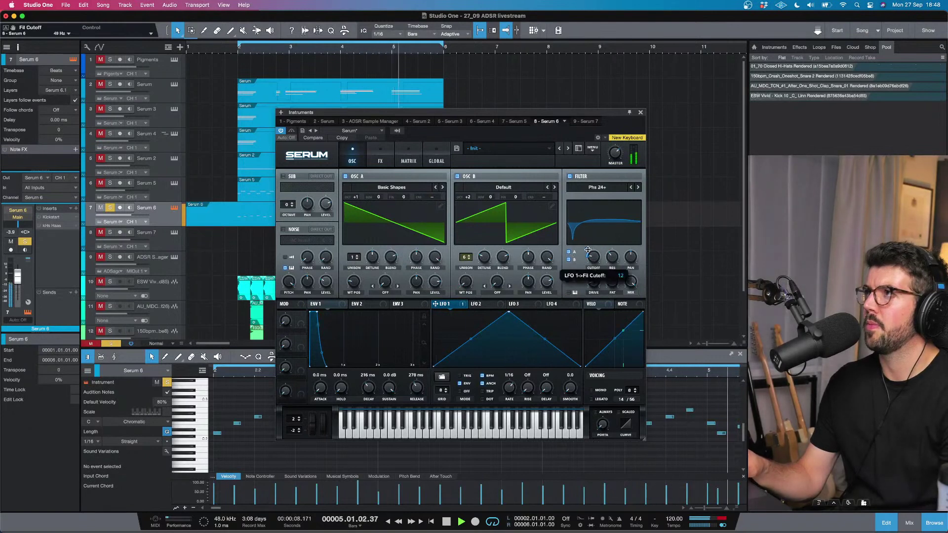
left_click_drag(586, 248, 592, 264)
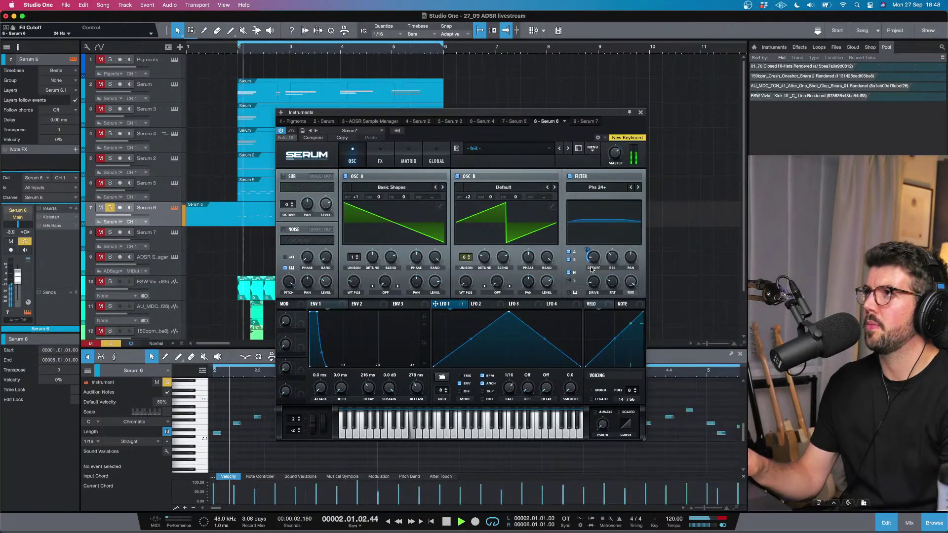
left_click_drag(509, 388, 509, 396)
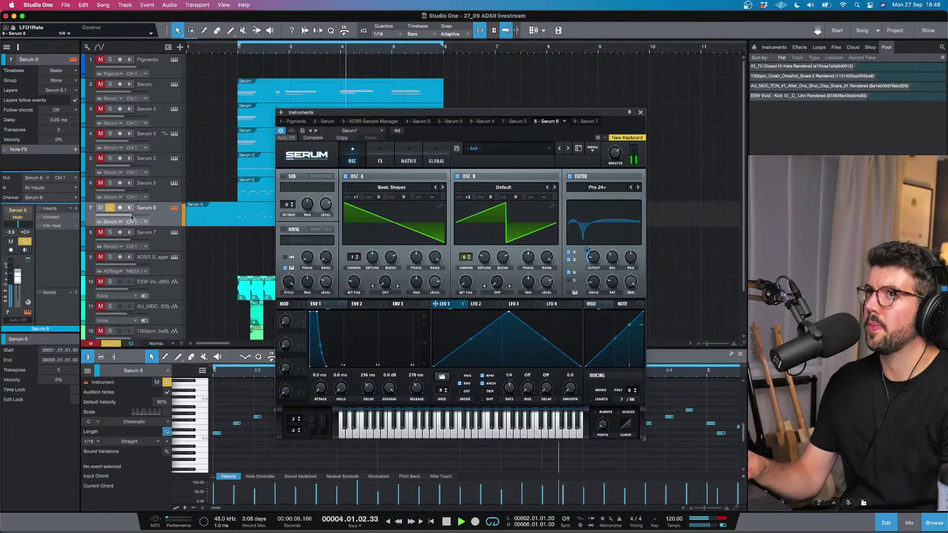
Step: Enable Serum 6's EQ effect, move it to the start of the effects chain and apply a low-pass shape to its high band
left_click(381, 158)
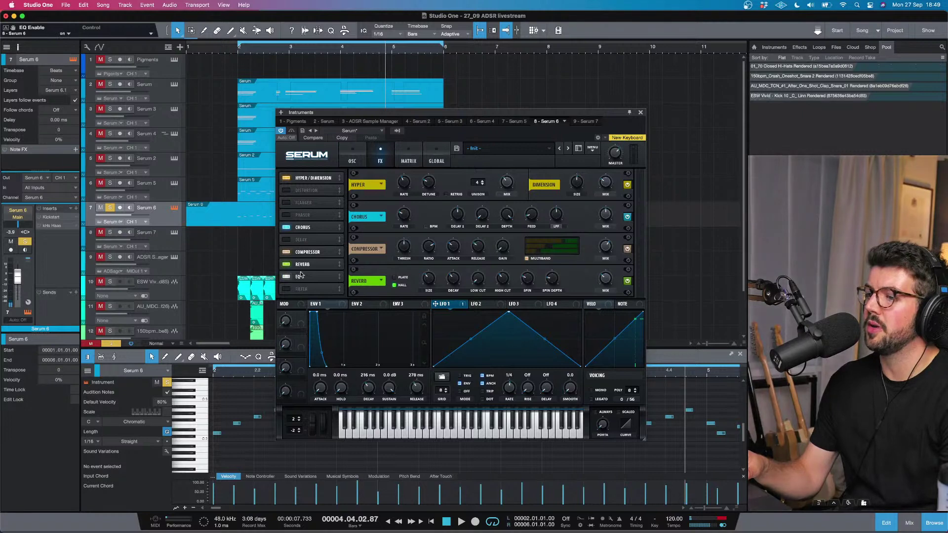
left_click(319, 275)
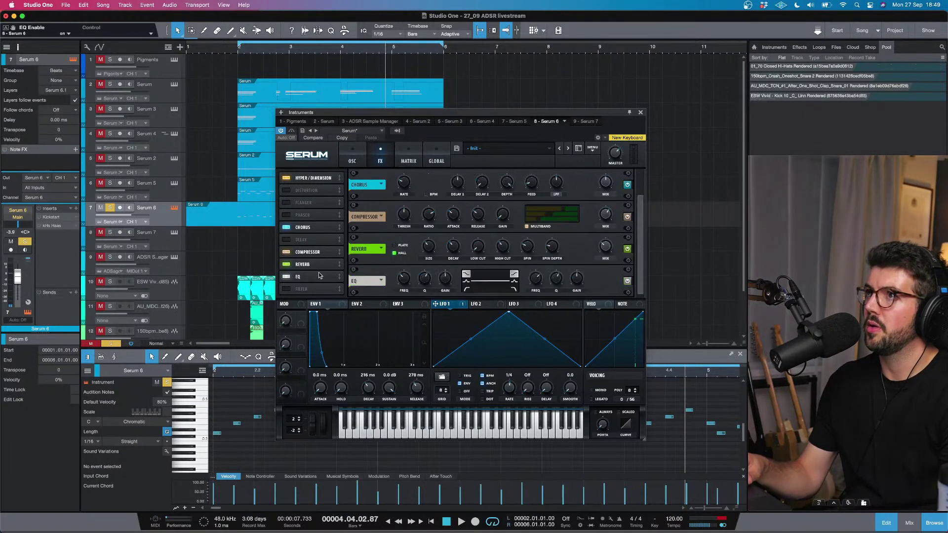
left_click_drag(321, 276, 316, 179)
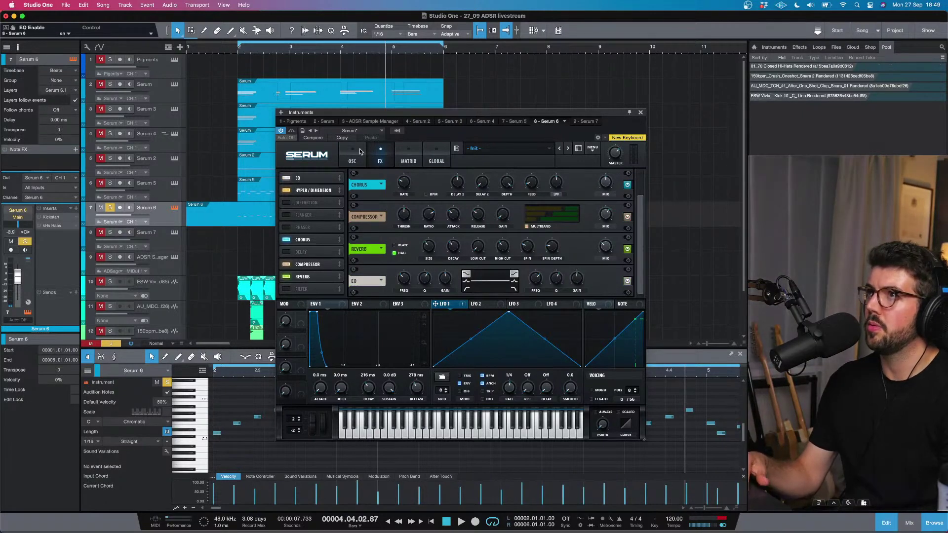
left_click(380, 152)
left_click_drag(535, 186, 535, 184)
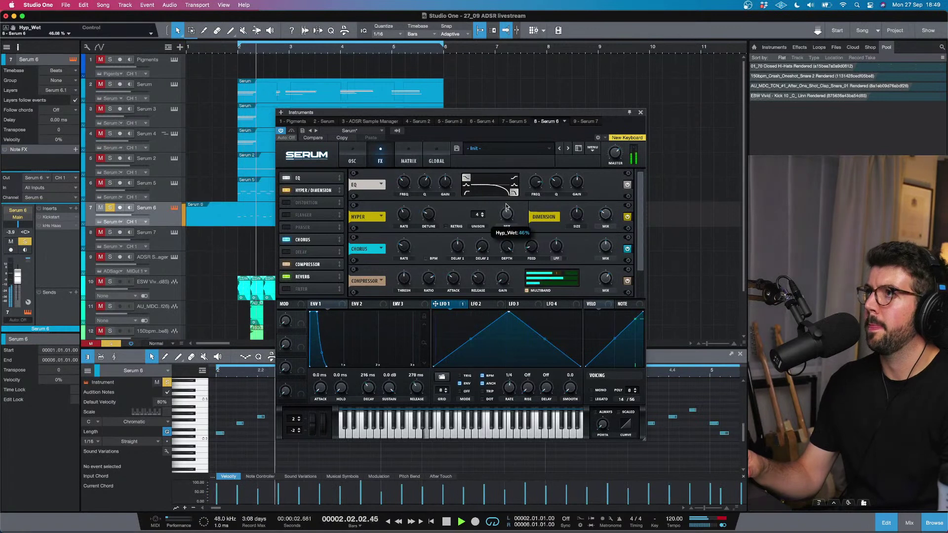
Step: Set Serum 6's hyper detune to 31% and dimension size to 46%, and unsolo the track
mouse_move(431, 211)
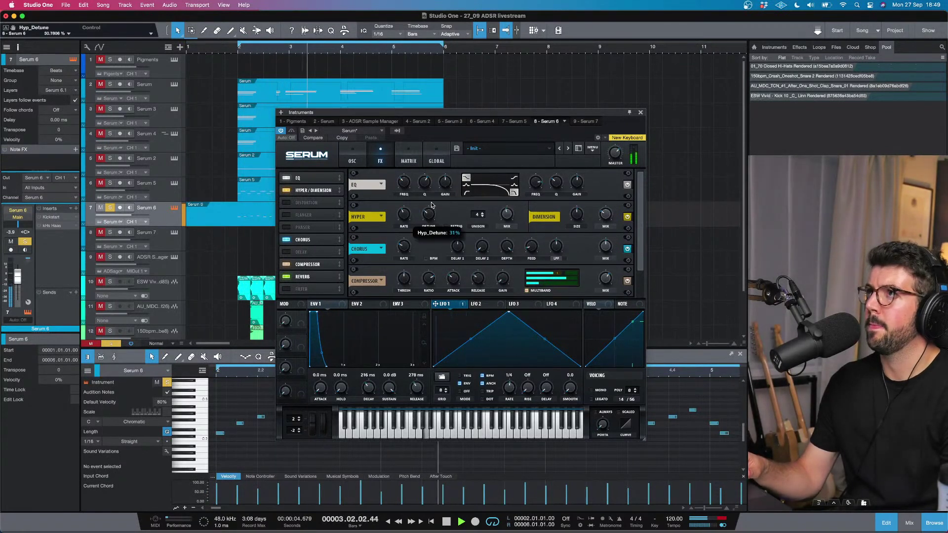
mouse_move(611, 206)
mouse_move(572, 217)
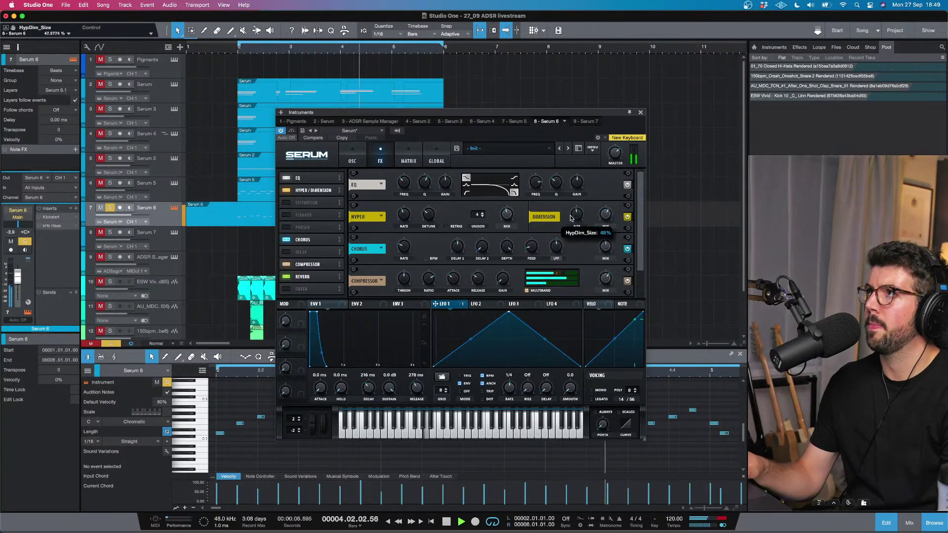
key("space")
left_click(111, 207)
key("space")
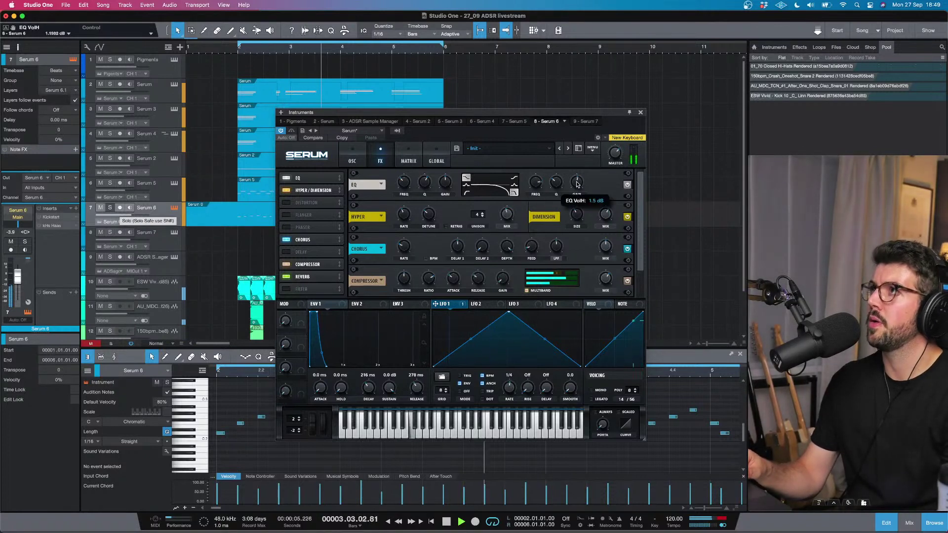
Step: Adjust the high-band frequency of Serum 6's EQ and set its reverb mix to about 40%
mouse_move(543, 184)
left_click_drag(545, 175, 502, 267)
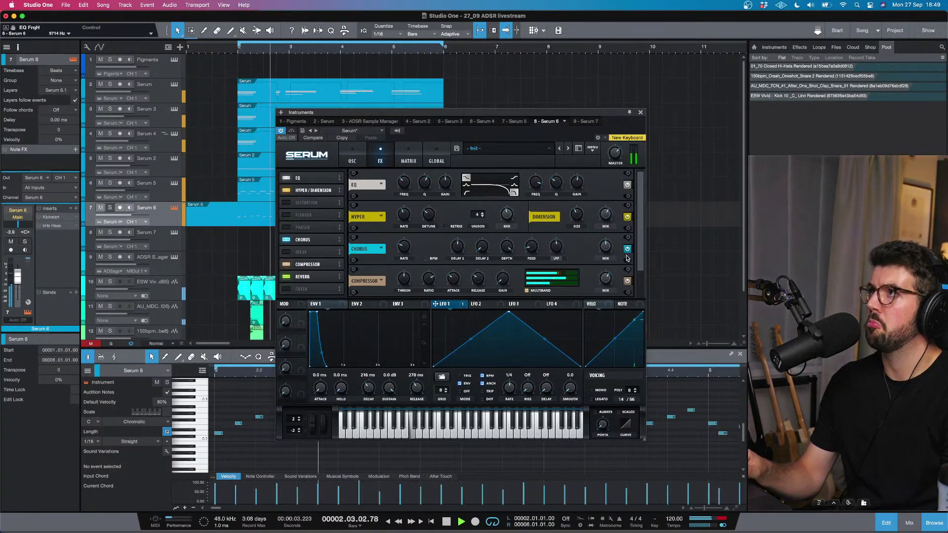
left_click_drag(641, 256, 637, 300)
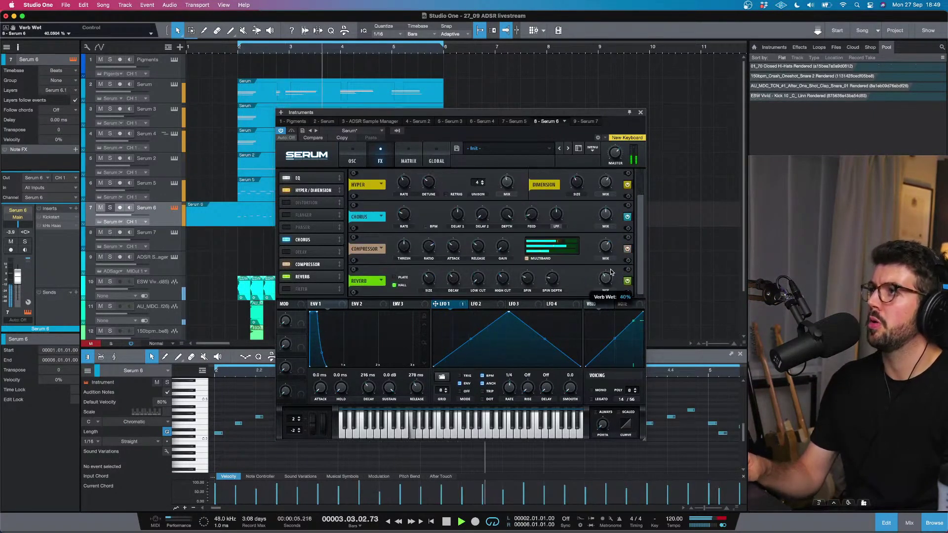
mouse_move(603, 286)
scroll(604, 286, "down", 3)
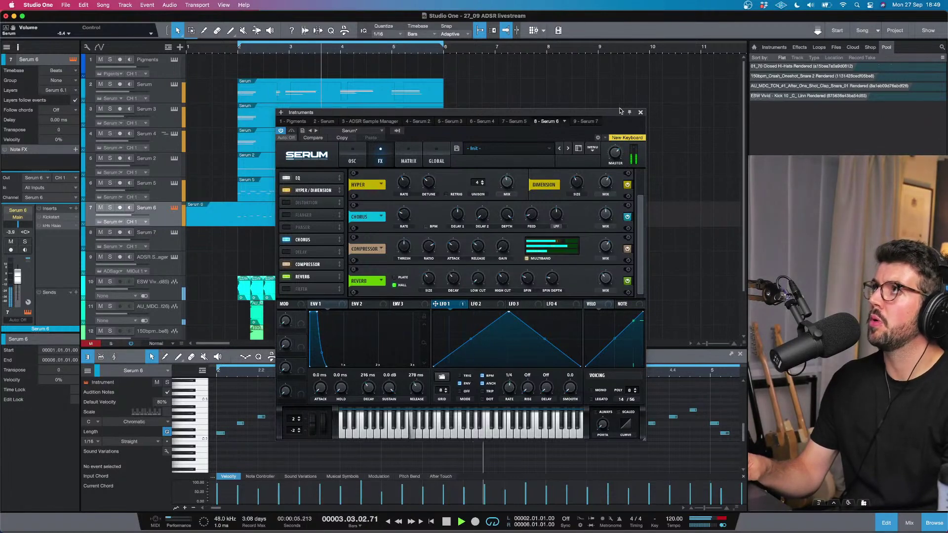
Step: Switch Serum 7's filter to MG Low 6, step it on to Low 6 and audition the sound with the arrangement
left_click(163, 235)
key("space")
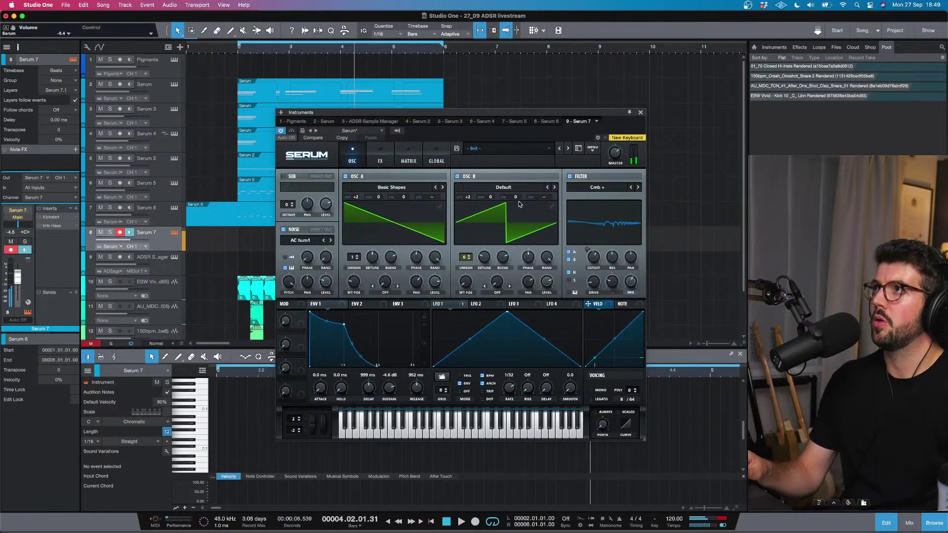
left_click(616, 183)
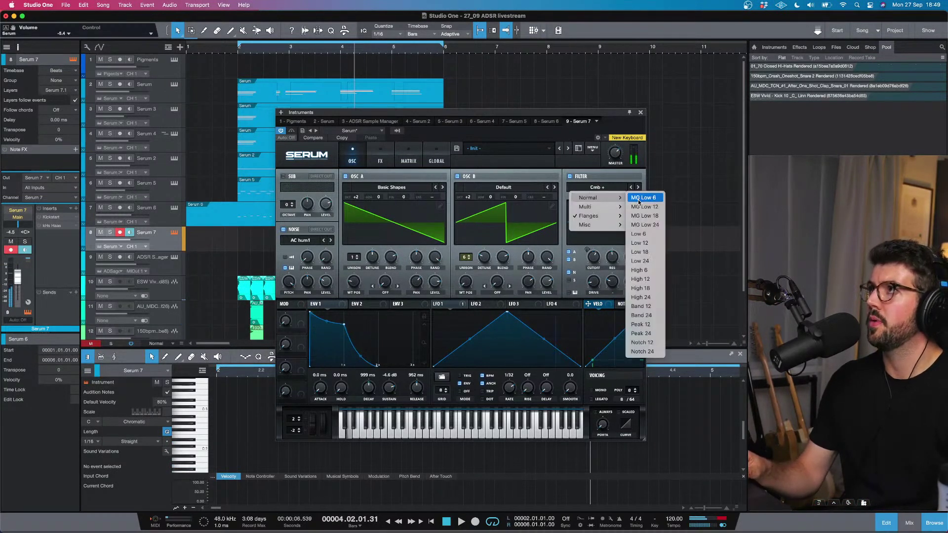
left_click(638, 200)
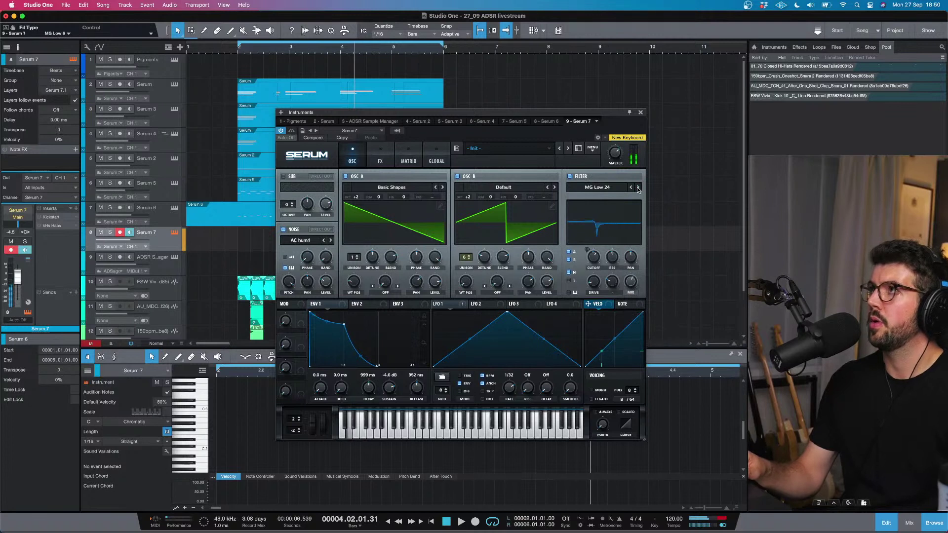
left_click(638, 188)
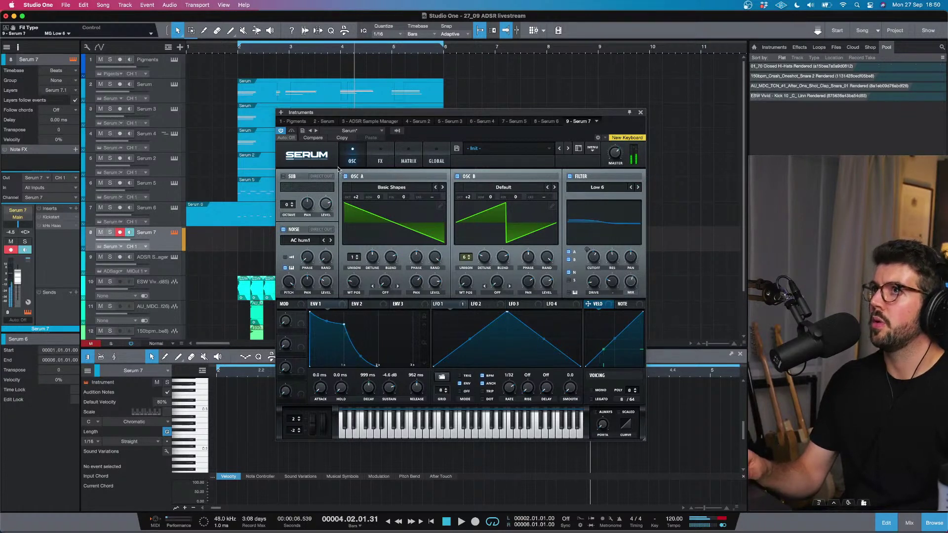
left_click(223, 53)
key("space")
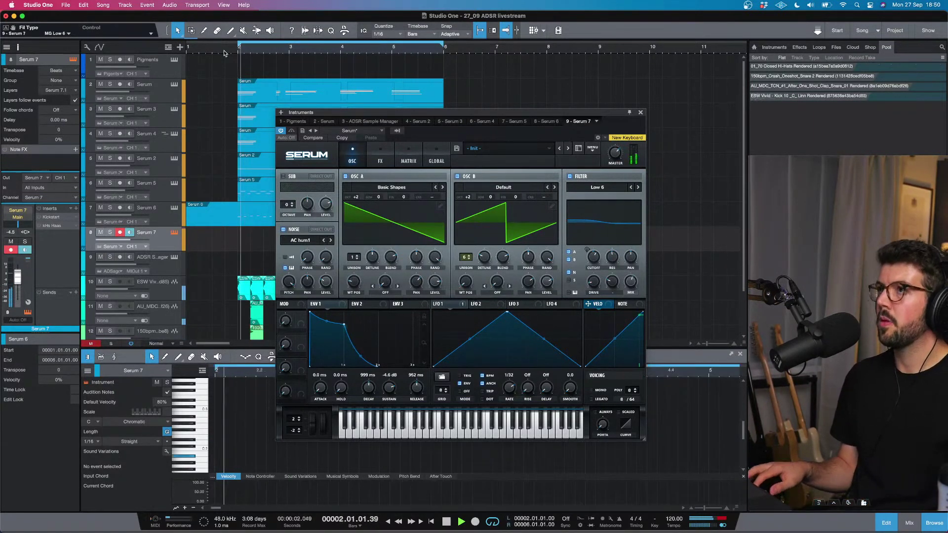
key("space")
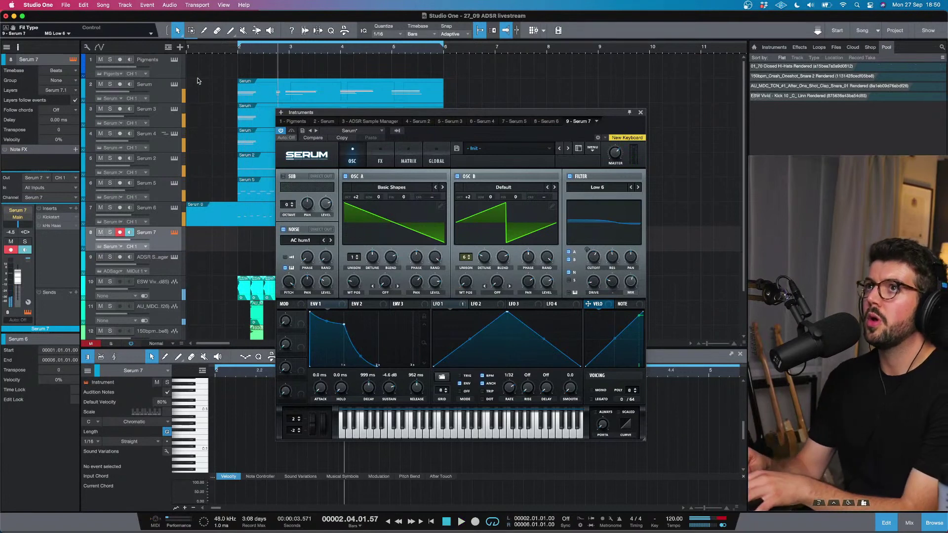
Step: Pan Serum 7 to R66, try High 12 as its filter type and settle on MG Low 6
left_click(155, 211)
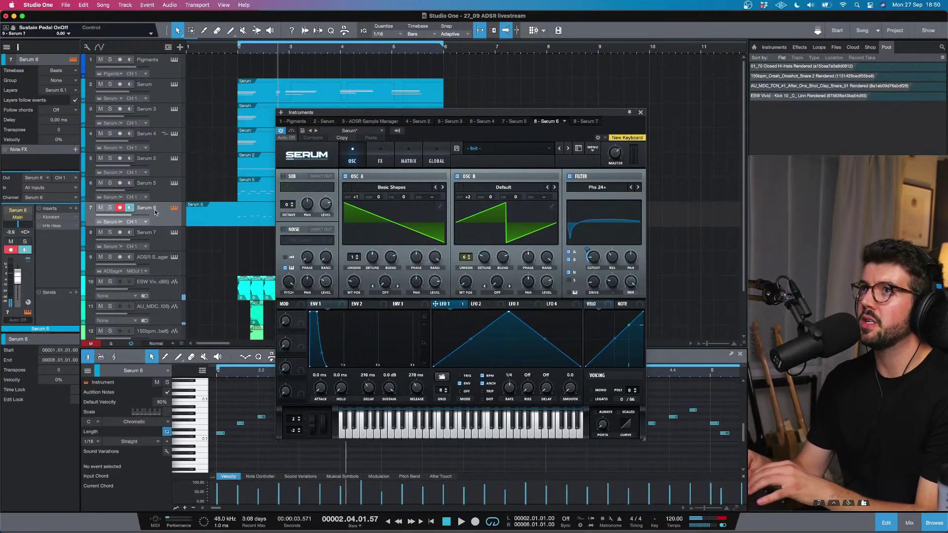
left_click(155, 239)
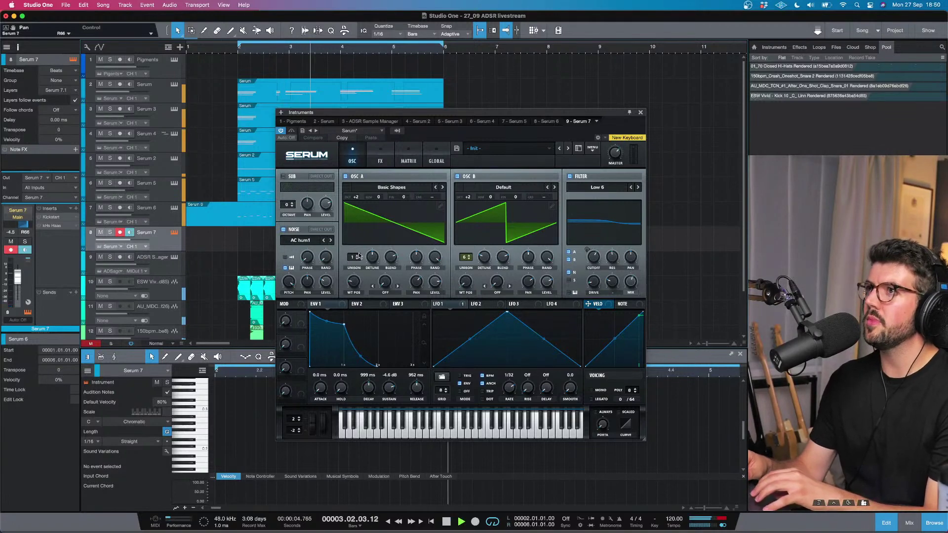
left_click(578, 188)
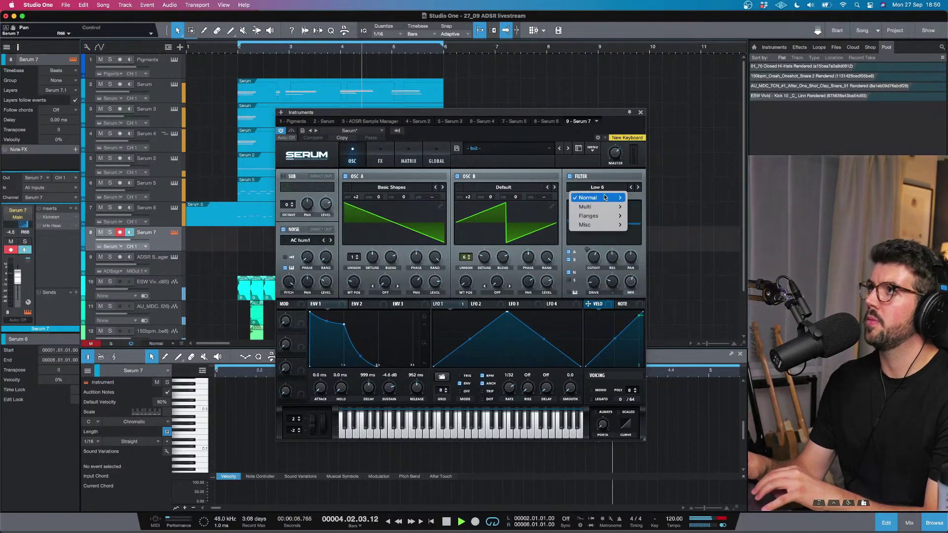
mouse_move(600, 198)
left_click(644, 279)
left_click(622, 187)
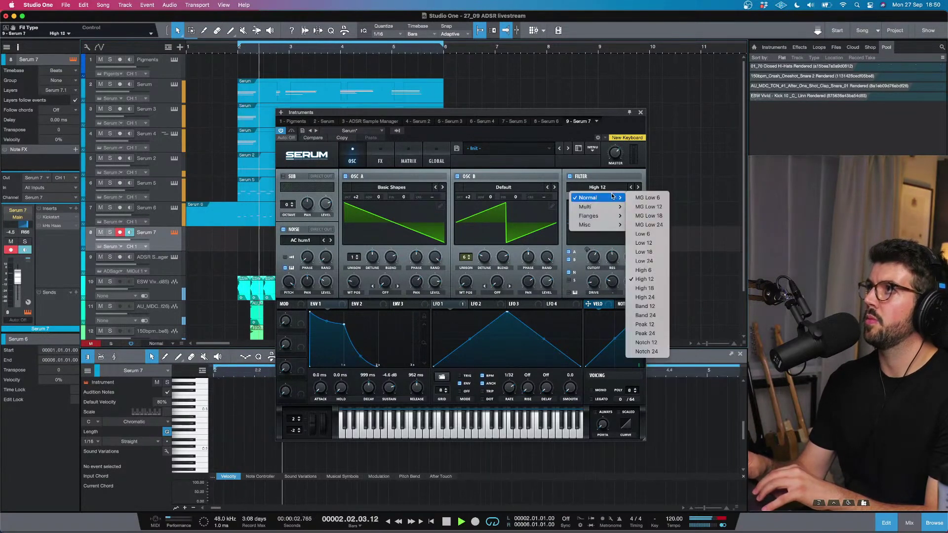
left_click(639, 197)
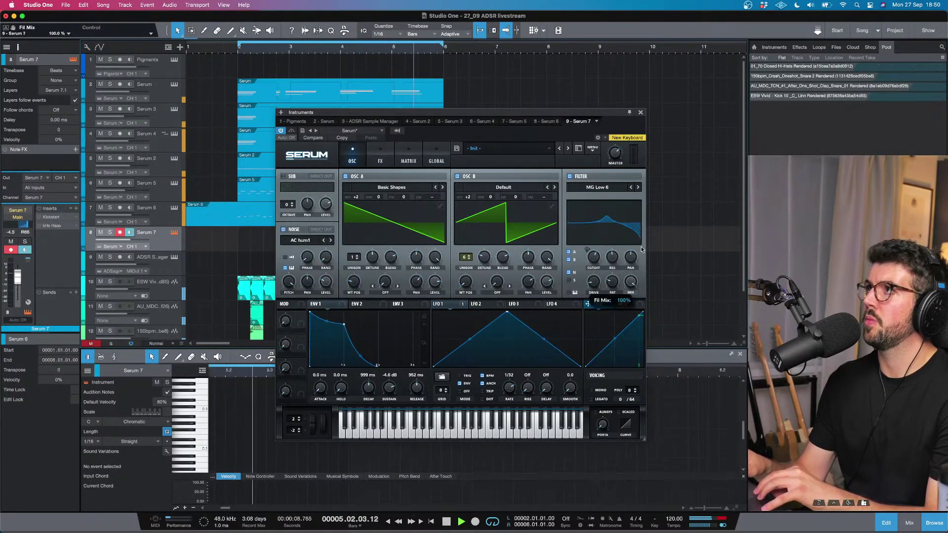
Step: Adjust Serum 7's filter resonance and mix, and set oscillator A's pan and its octave to +1
left_click_drag(613, 259, 612, 268)
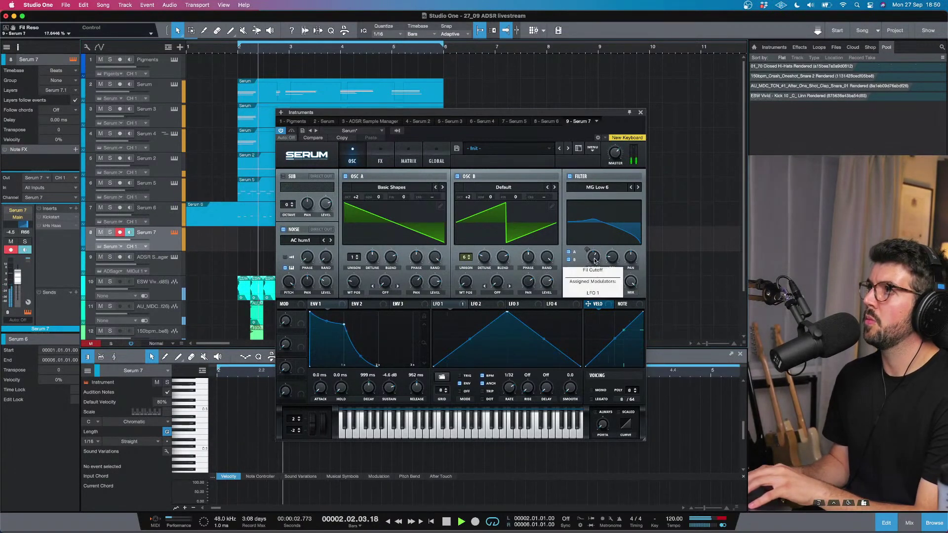
left_click_drag(631, 281, 626, 306)
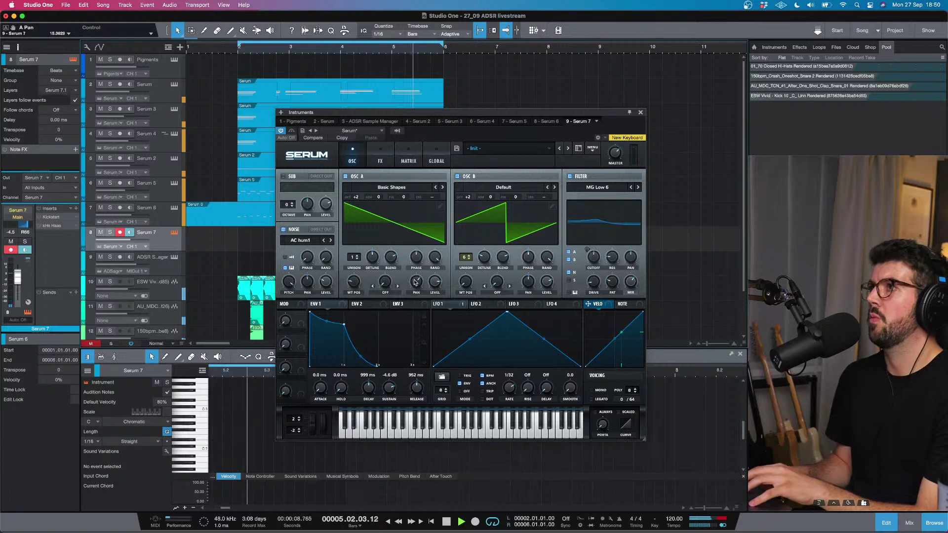
left_click_drag(415, 282, 411, 292)
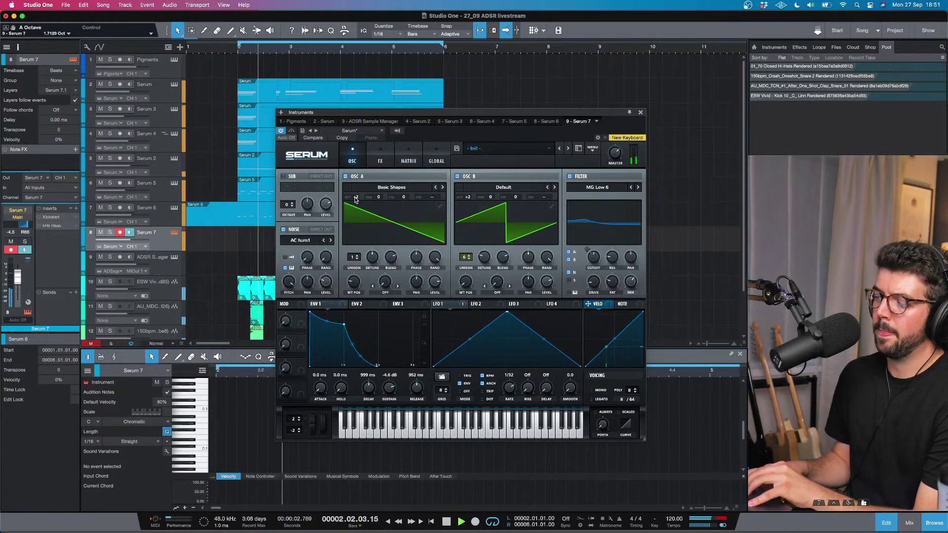
left_click_drag(355, 198, 355, 193)
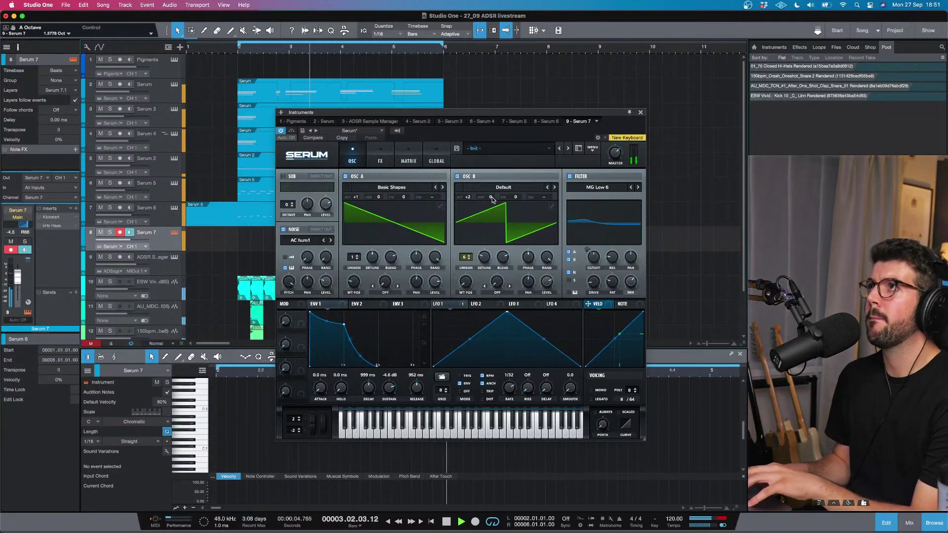
Step: Set the compressor mix in Serum 7's effects to about 91%
left_click(378, 159)
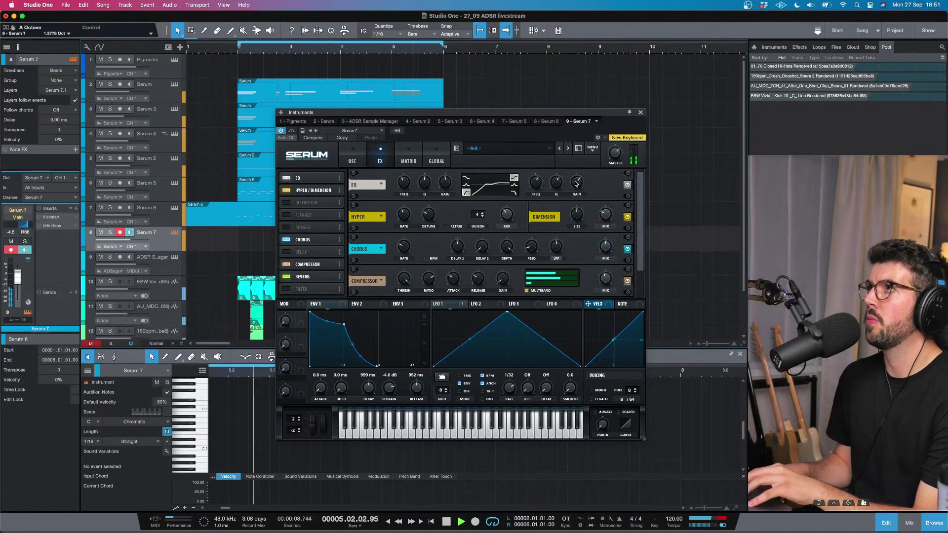
key("space")
left_click_drag(568, 273, 608, 276)
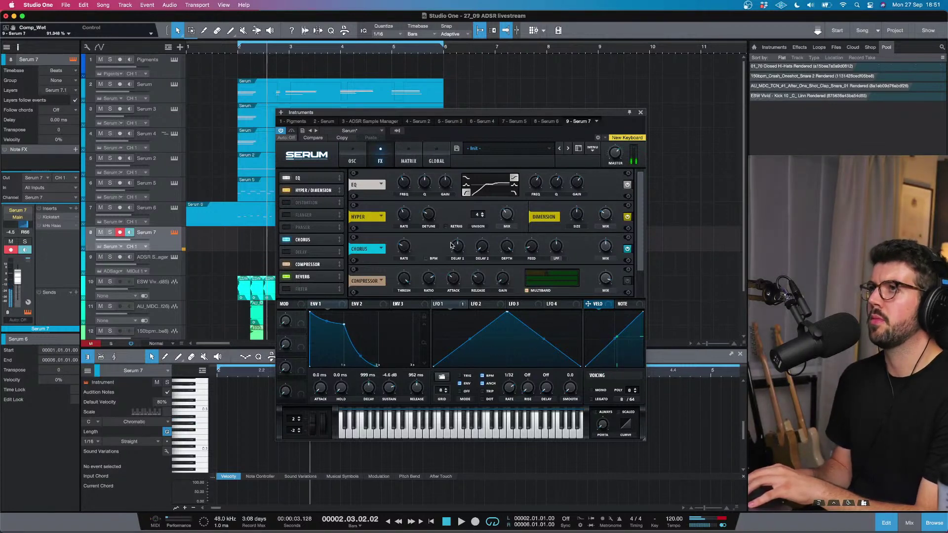
Step: Close the instrument window and trim the start of Serum 6's clip to bar 2
left_click(641, 112)
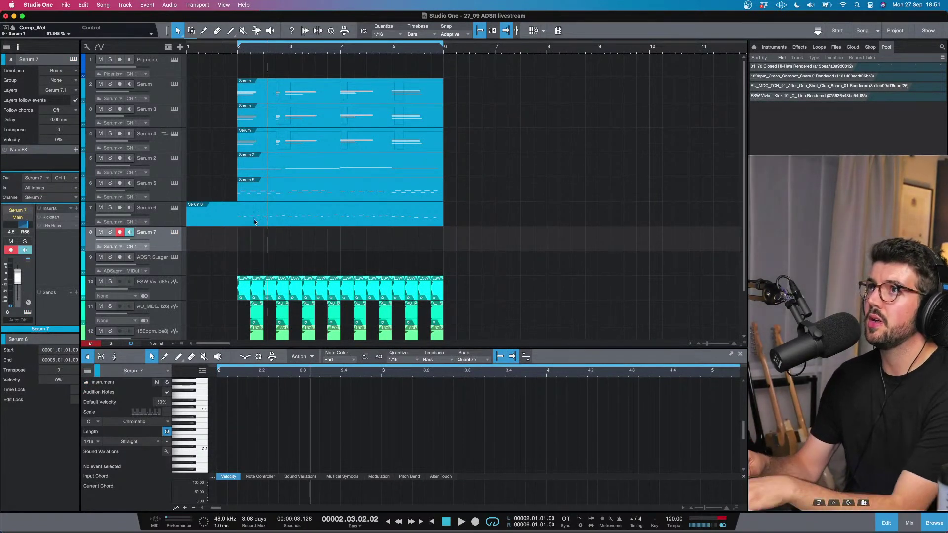
left_click(235, 214)
left_click_drag(187, 212, 239, 221)
Step: Duplicate all the clips in bars 2 to 6 so they repeat from bar 6, and extend the loop range to bar 10
scroll(297, 218, "down", 2)
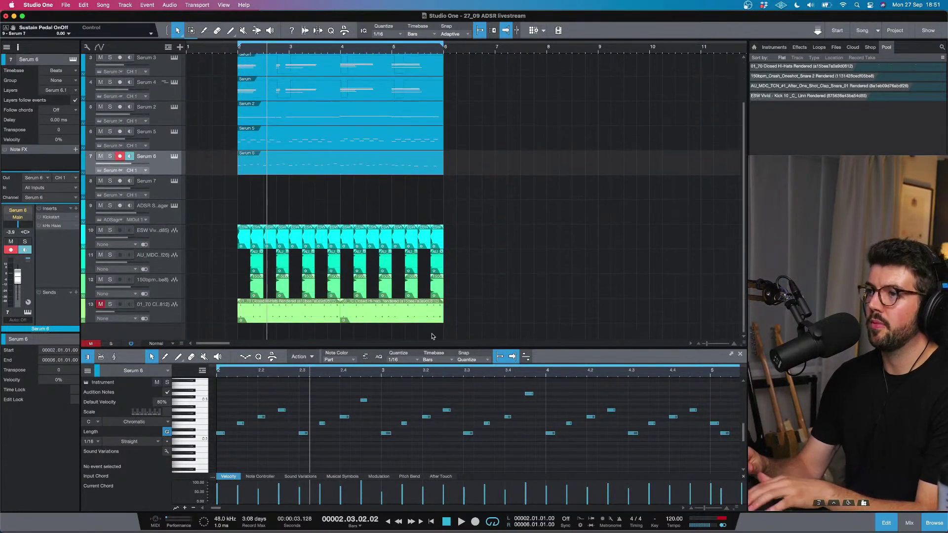
key("shift+w")
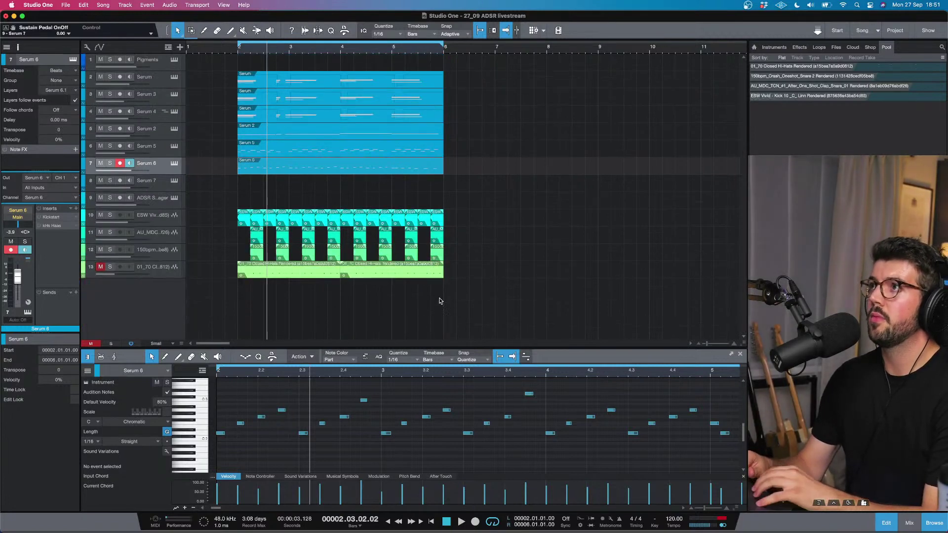
left_click_drag(440, 313, 240, 87)
key("d")
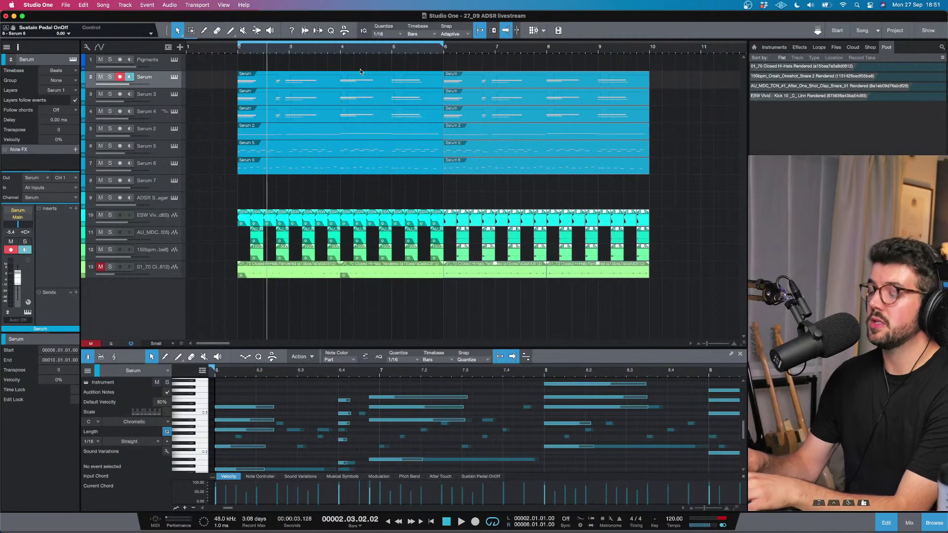
left_click_drag(442, 45, 651, 46)
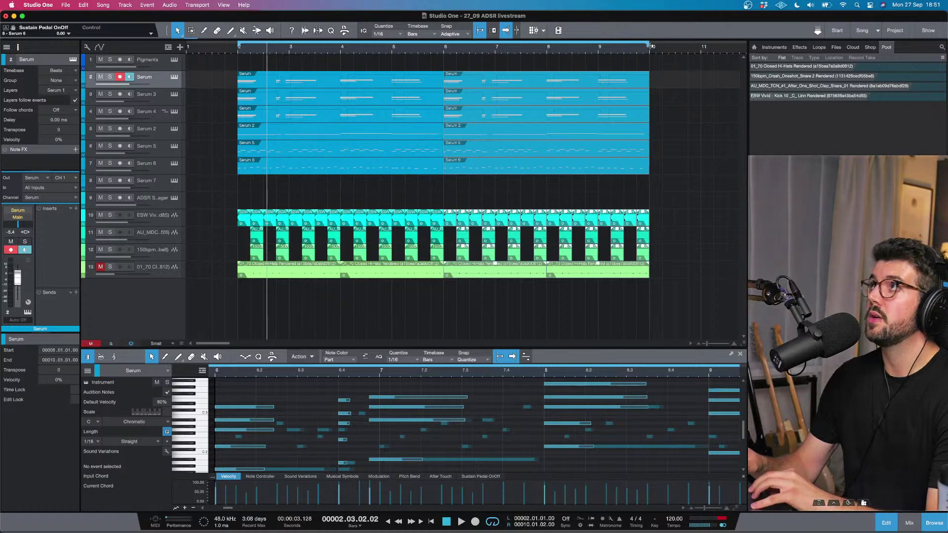
Step: Delete Serum 6's first clip at bar 2 and reset Serum 7's pan to centre
left_click(354, 168)
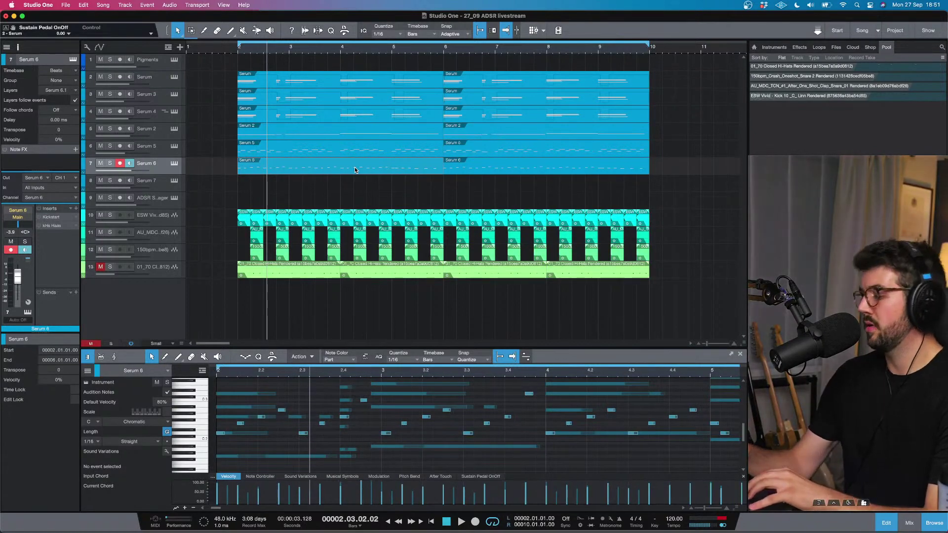
key("Delete")
left_click(158, 187)
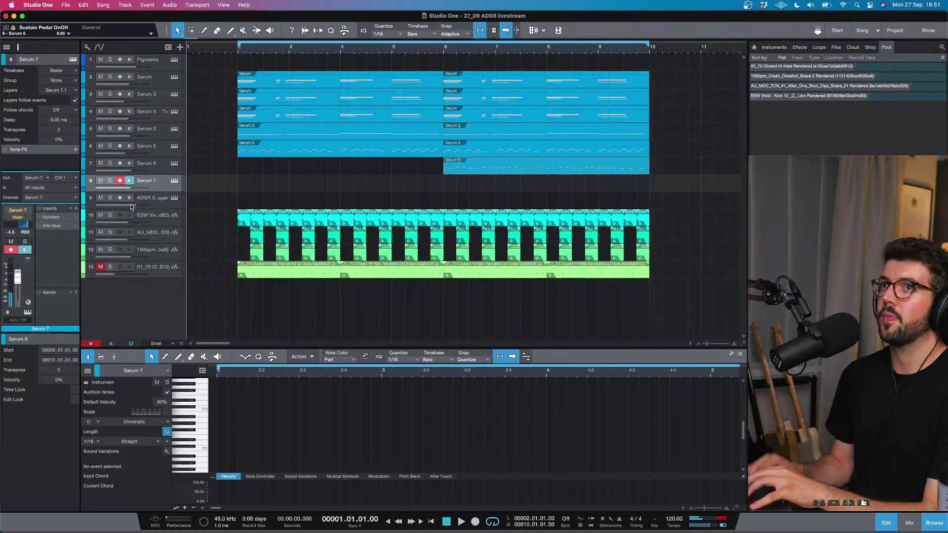
left_click(24, 226, "alt")
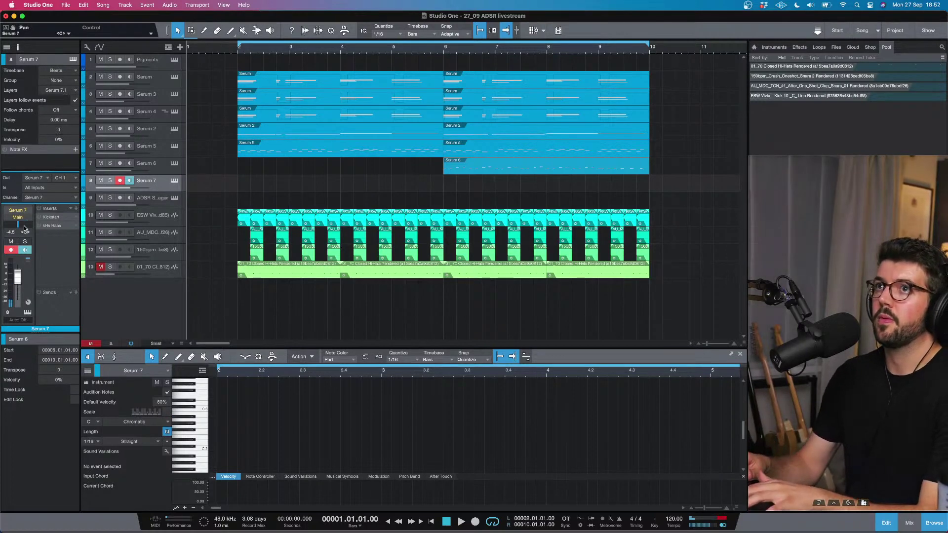
Step: Open Serum 7's instrument and set its filter mix to about 94%
left_click(172, 183)
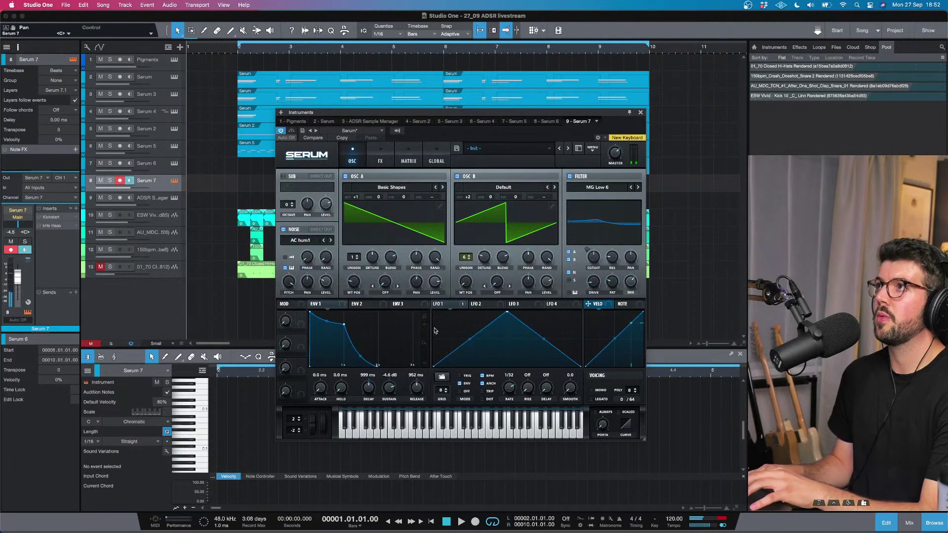
left_click_drag(631, 280, 632, 284)
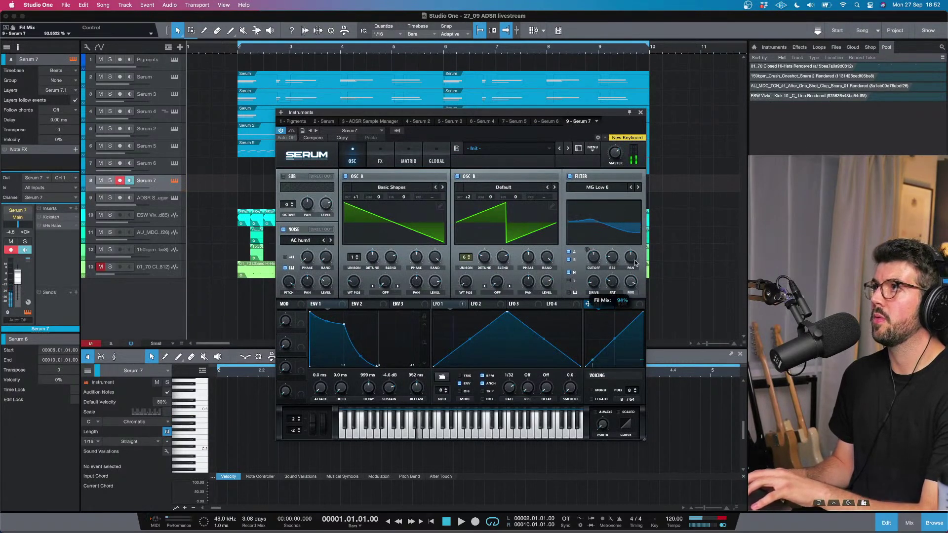
left_click_drag(632, 282, 631, 279)
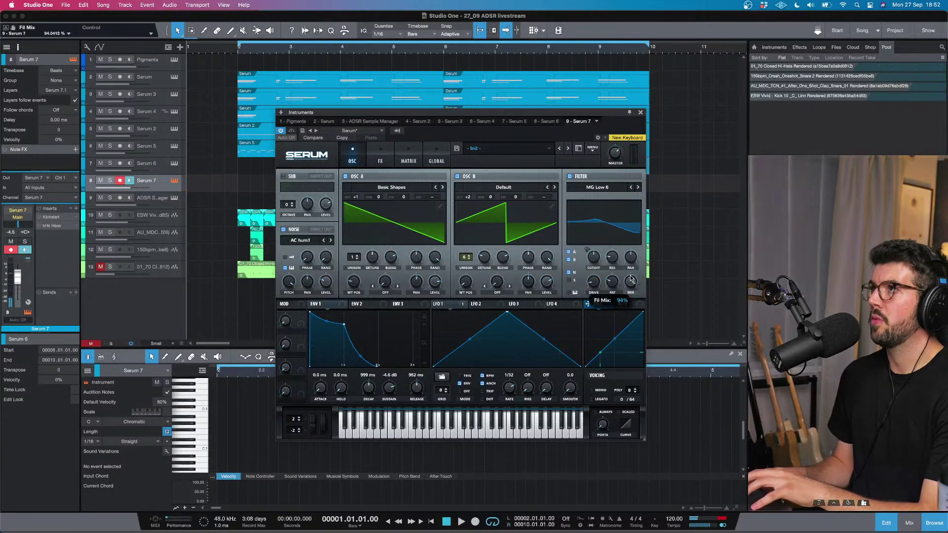
Step: Try the Chalice shape from the Misc presets on Serum 7's LFO 1
left_click(442, 379)
mouse_move(469, 386)
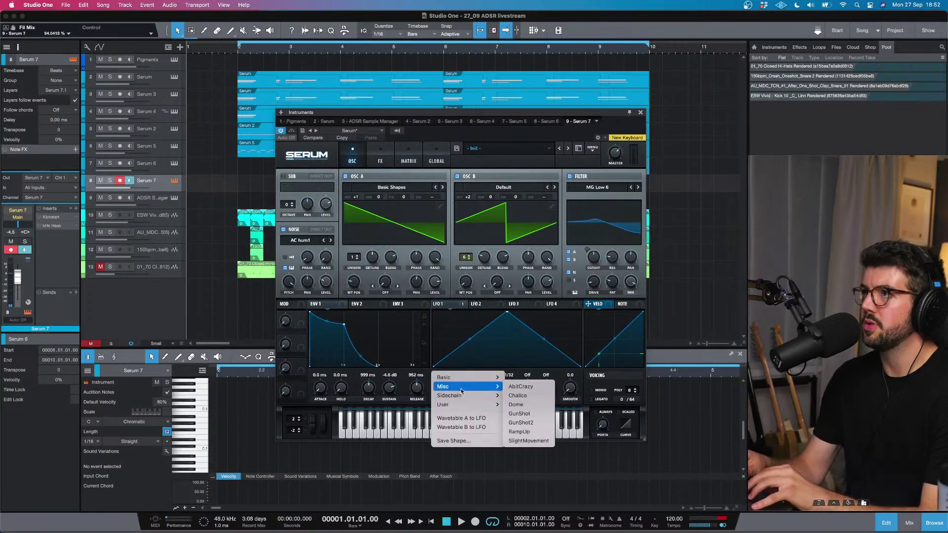
left_click(519, 395)
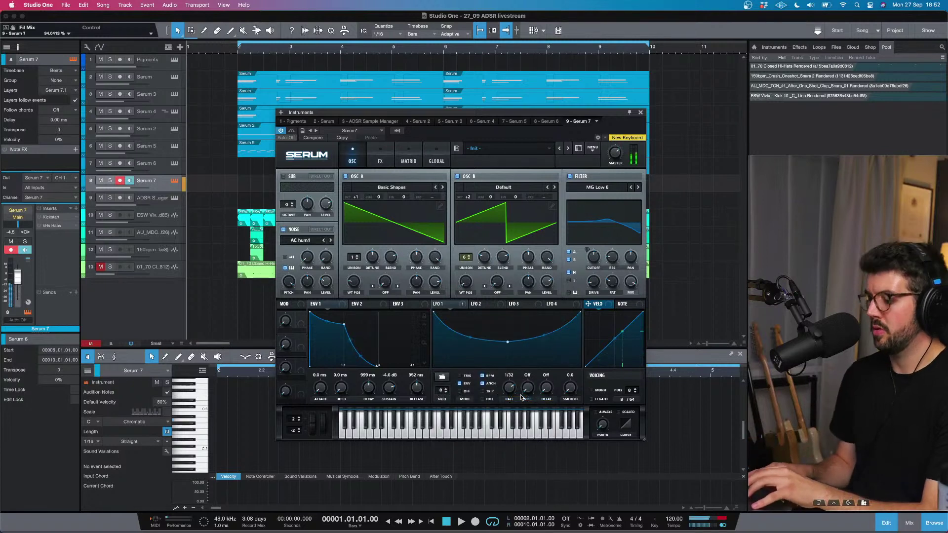
Step: Load the SC1 sidechain shape into Serum 7's LFO 1 and set its rate to 1/8
left_click(442, 379)
mouse_move(474, 396)
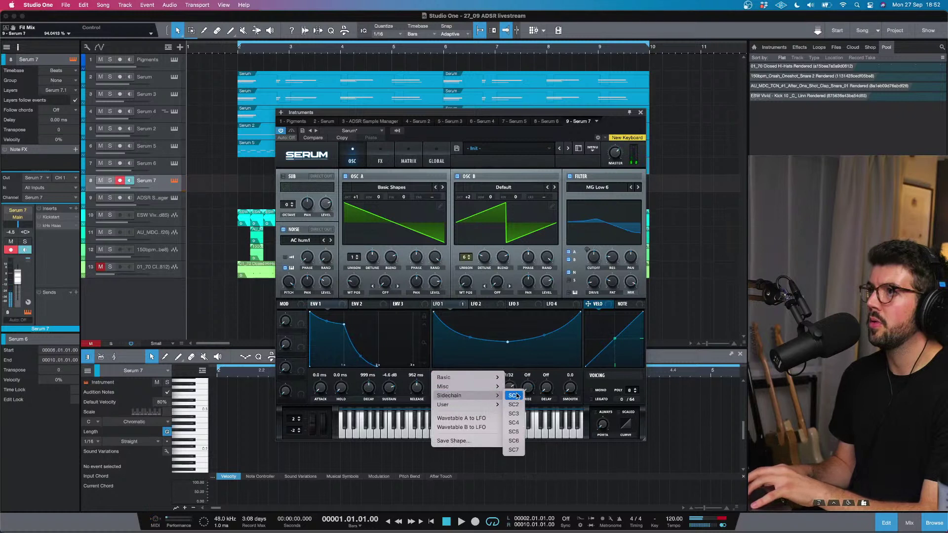
left_click(514, 395)
left_click_drag(509, 388, 510, 396)
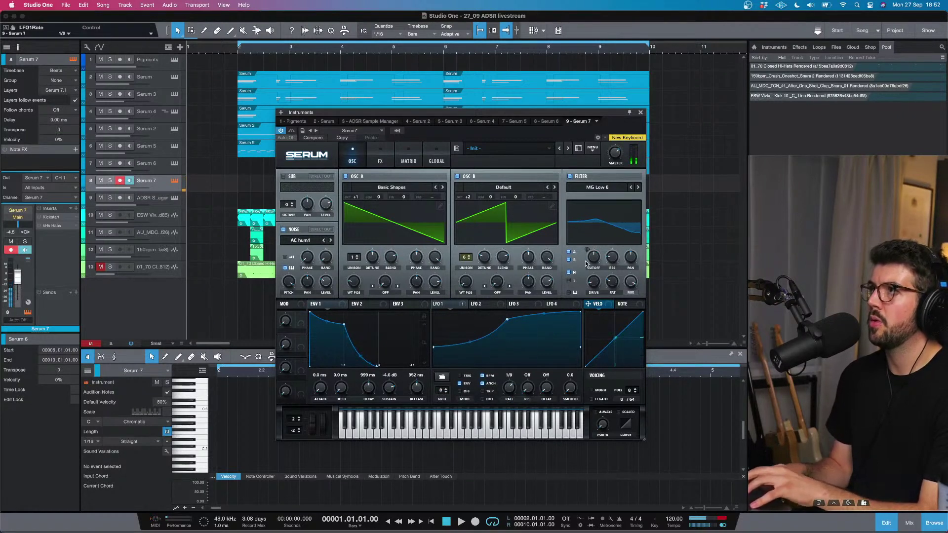
Step: Set Serum 7's filter cutoff to about 427 Hz, LFO 1's rate to 1/16 and oscillator B's octave to +1
scroll(592, 259, "down", 3)
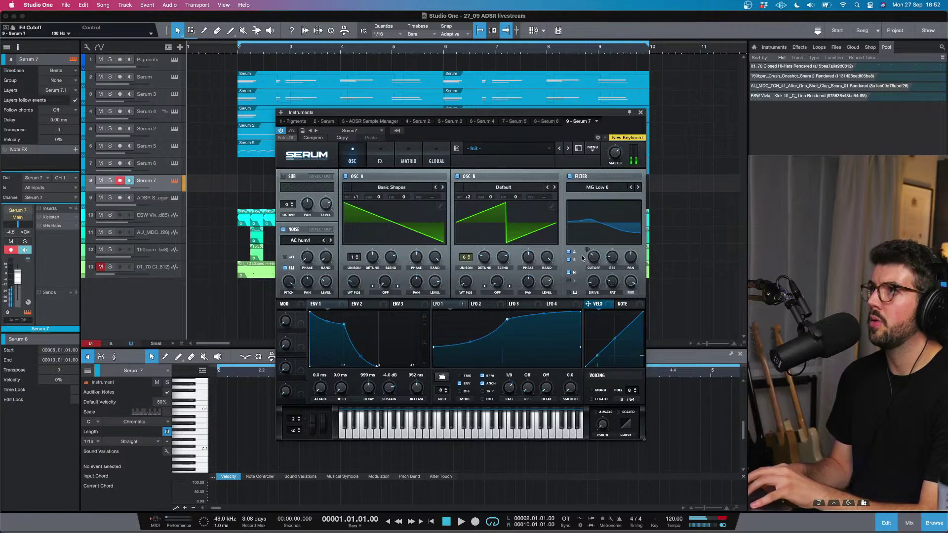
scroll(612, 256, "up", 2)
scroll(614, 252, "down", 1)
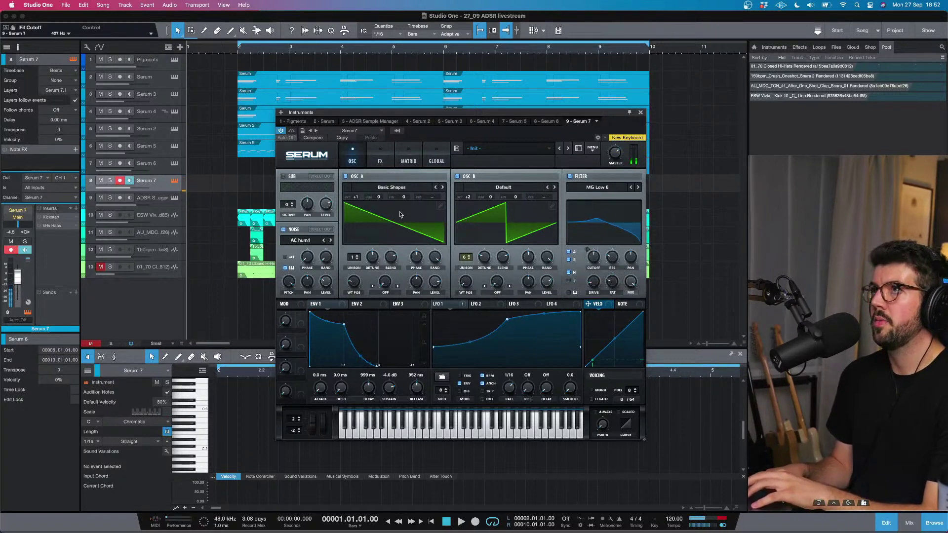
mouse_move(467, 203)
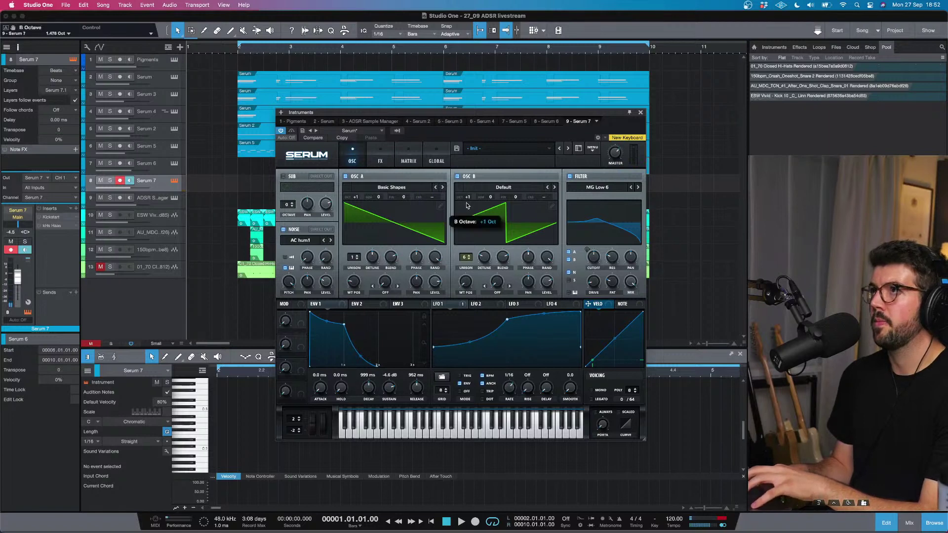
left_click(640, 113)
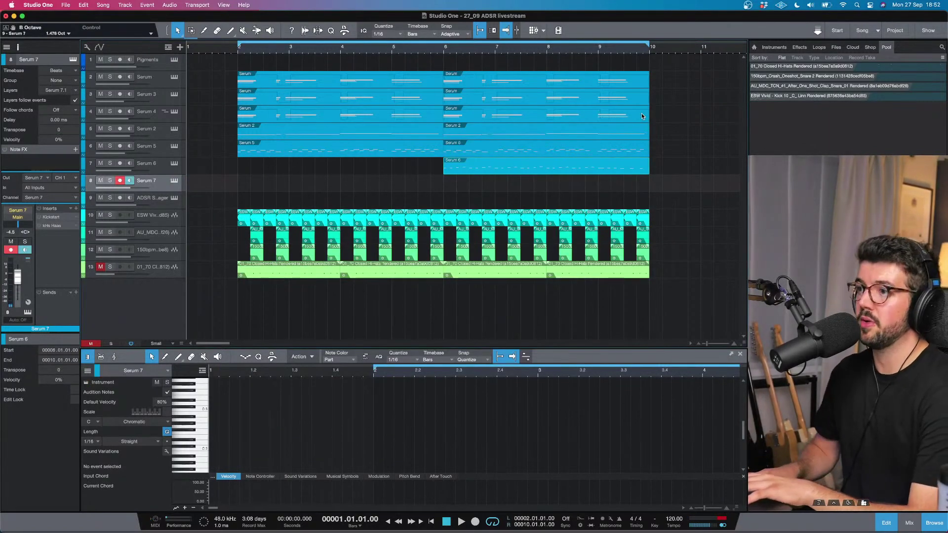
Step: Audition the arrangement and delete Serum 6's clip at bar 6
key("space")
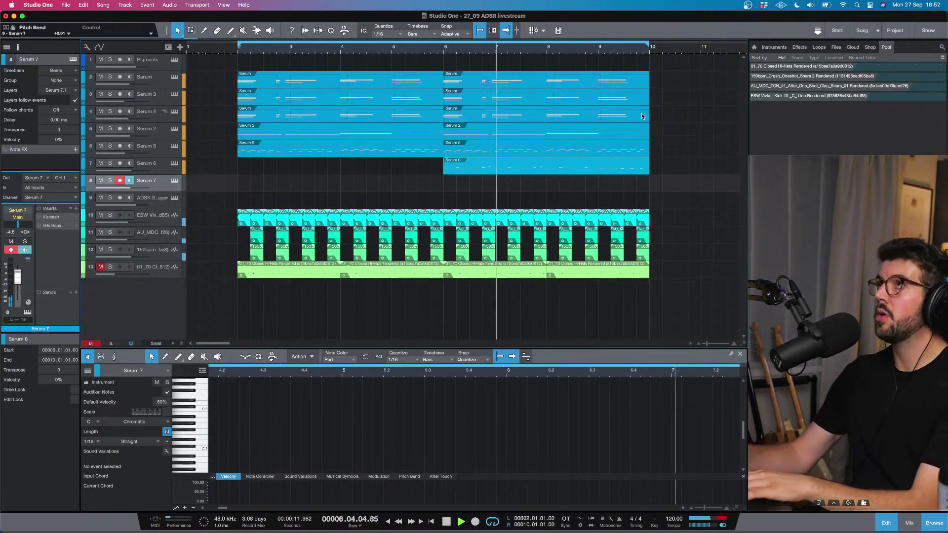
key("space")
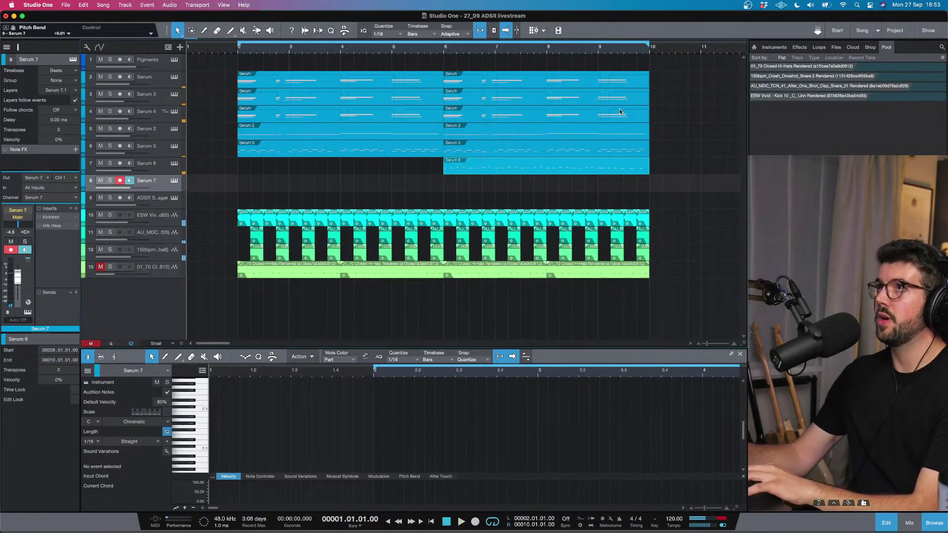
left_click(583, 167)
key("Delete")
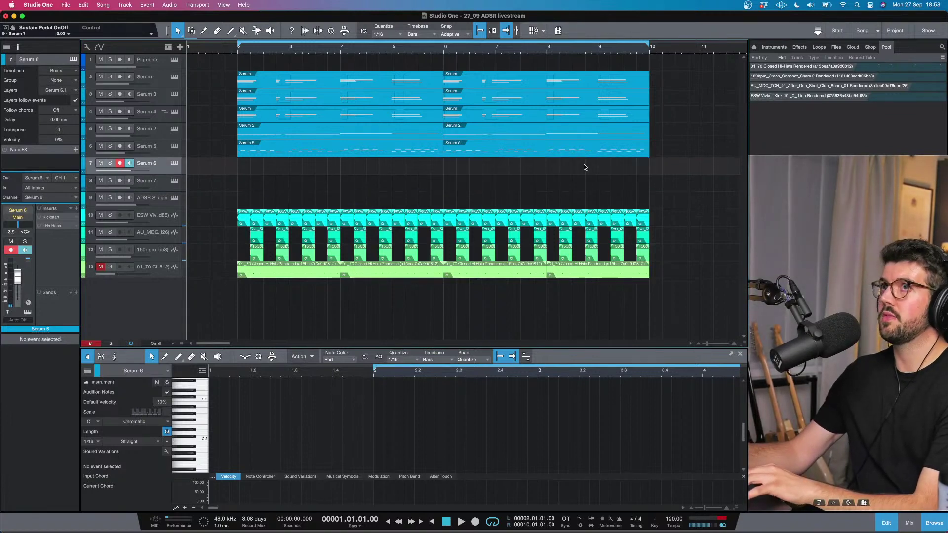
Step: Shorten Serum 7's envelope 1, setting its decay to 344 ms and its release to about 283 ms
left_click(166, 187)
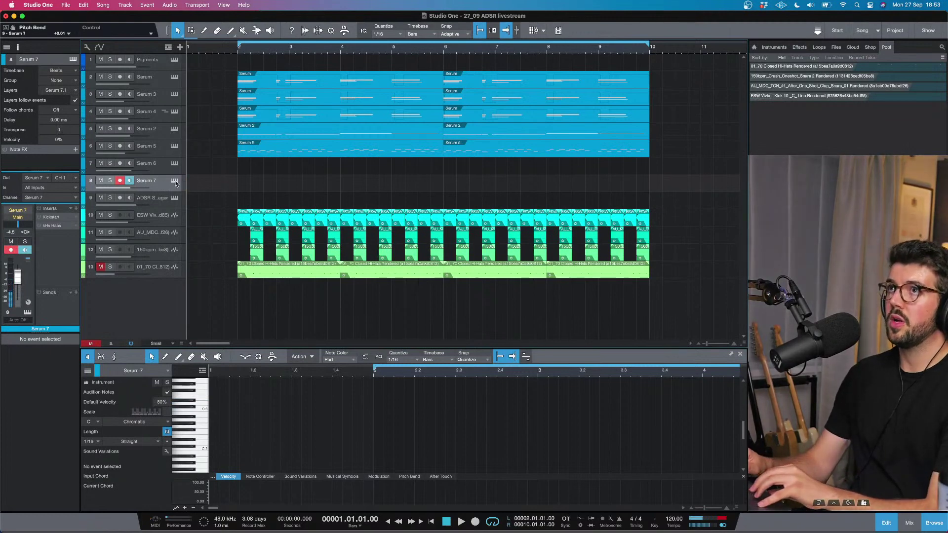
left_click(174, 180)
left_click_drag(368, 393, 364, 400)
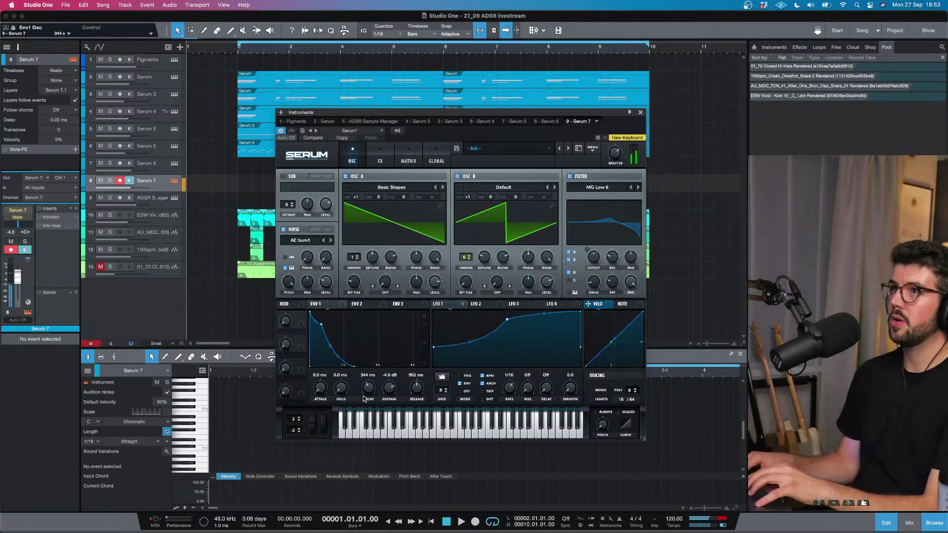
left_click_drag(416, 392, 415, 401)
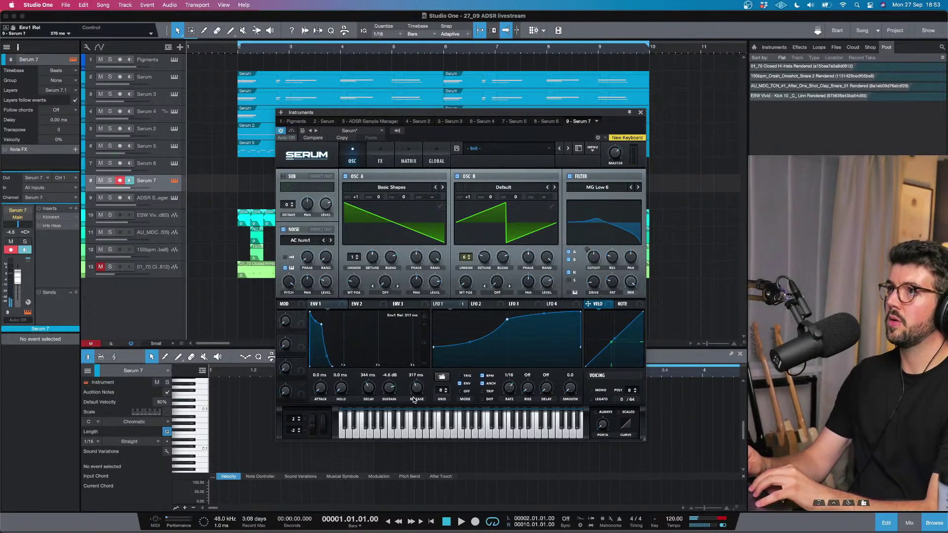
Step: Adjust the reverb in Serum 7's effects, with the mix at about 42% and the pre-delay at about 5 ms
left_click(381, 157)
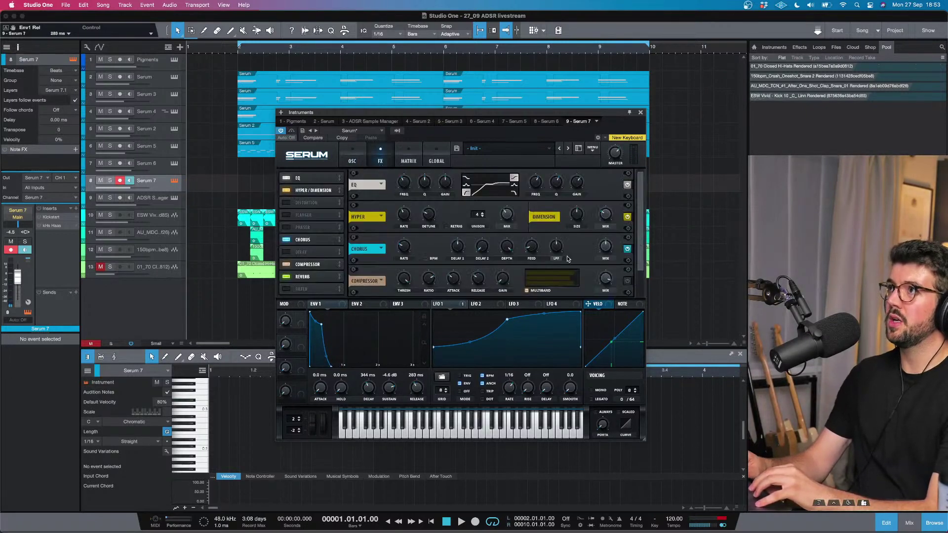
scroll(638, 262, "down", 2)
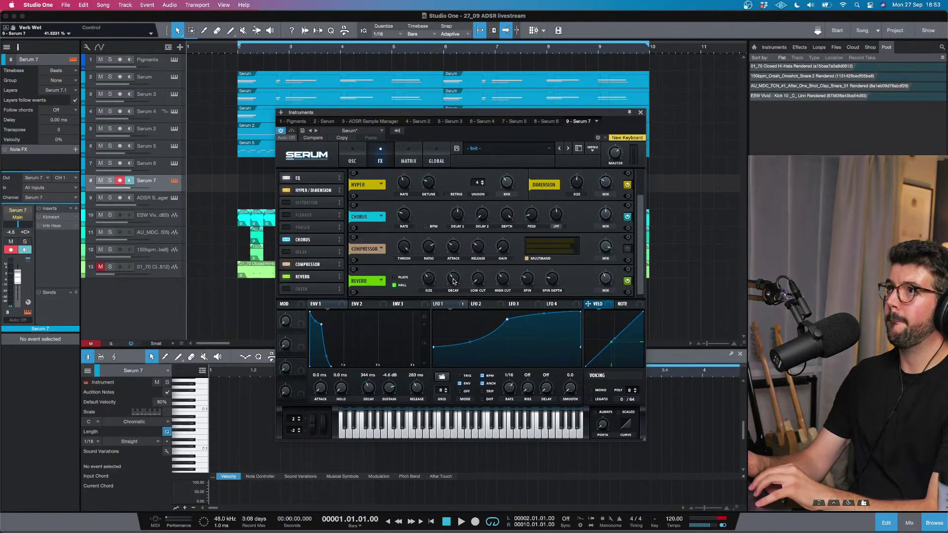
mouse_move(458, 284)
left_click_drag(455, 293, 456, 294)
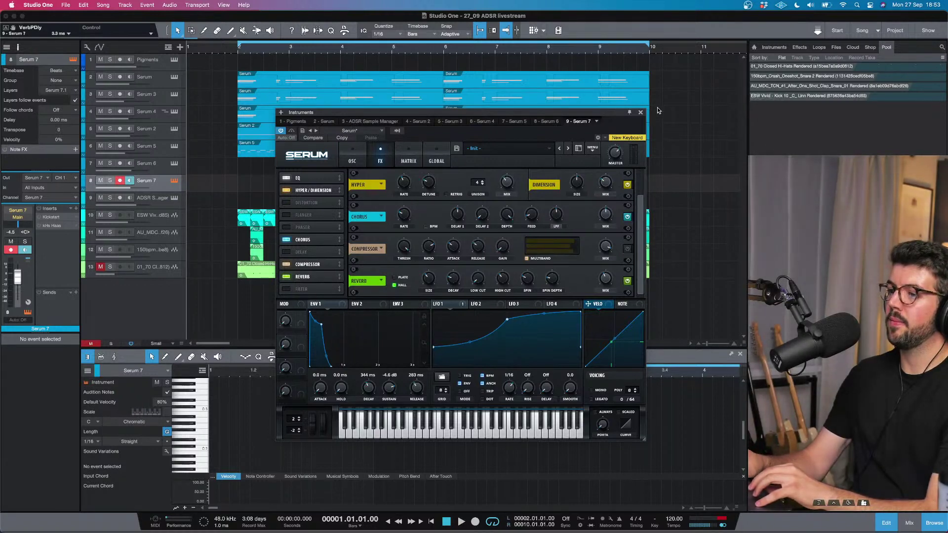
Step: Close the instrument window and record a melody on Serum 7 up to bar 6
left_click(641, 113)
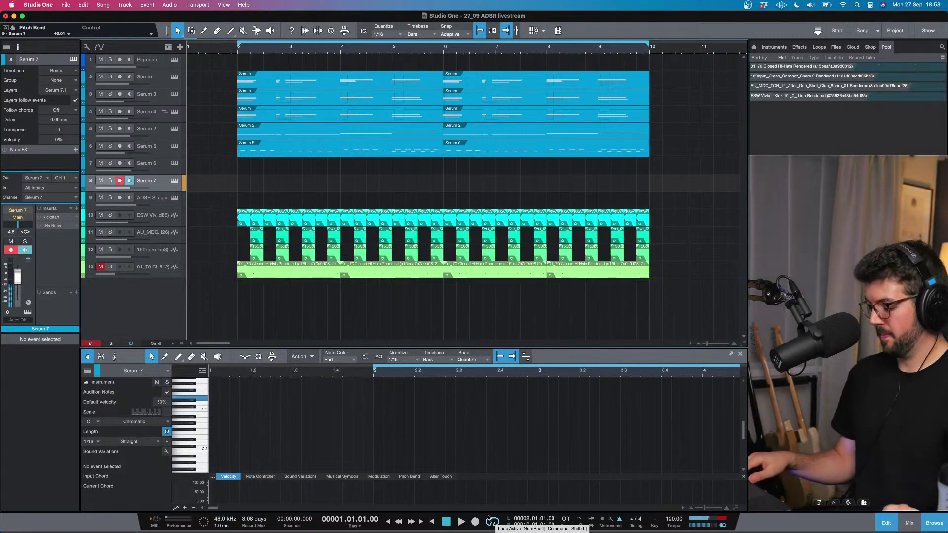
left_click(474, 522)
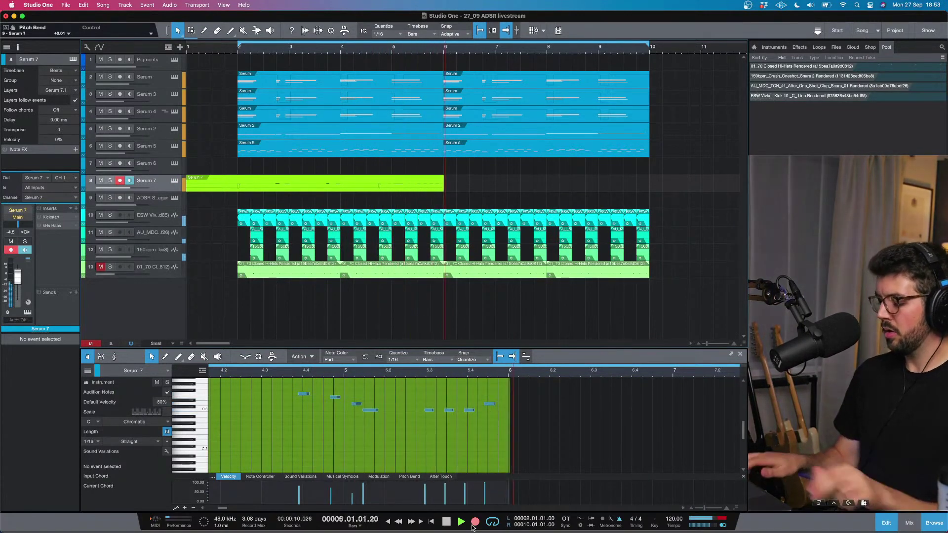
key("space")
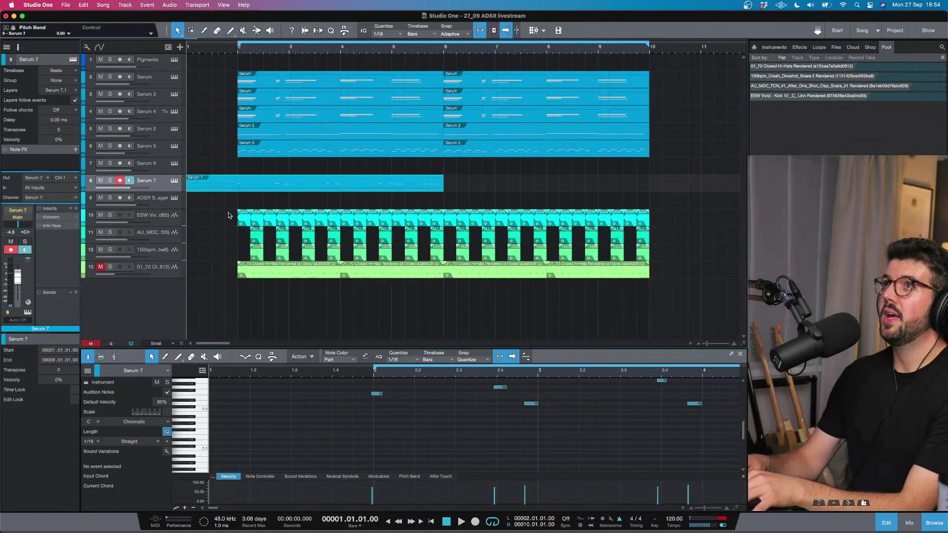
Step: During playback, set Serum 7's envelope 1 decay to 763 ms, release to 448 ms and filter cutoff to about 365 Hz, and disarm the track
left_click(176, 181)
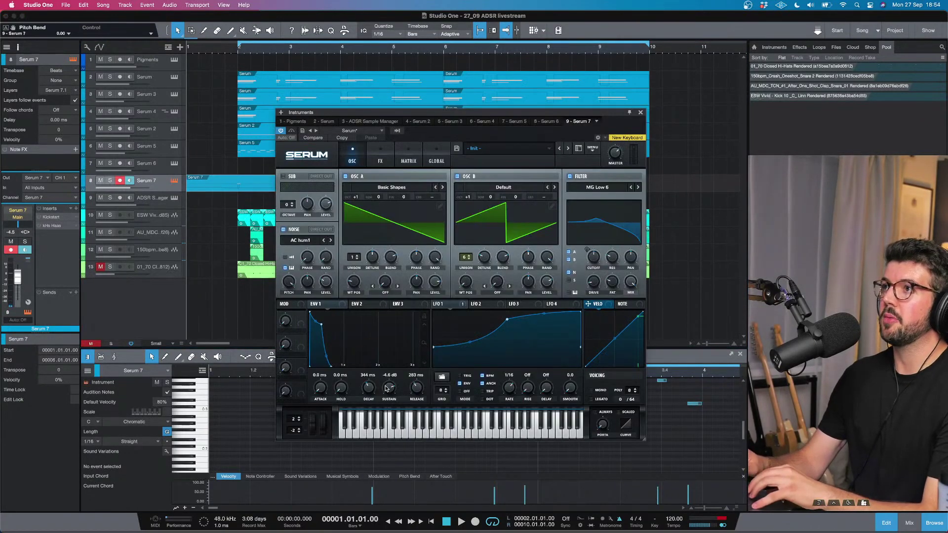
left_click_drag(374, 388, 375, 381)
key("space")
left_click(120, 181)
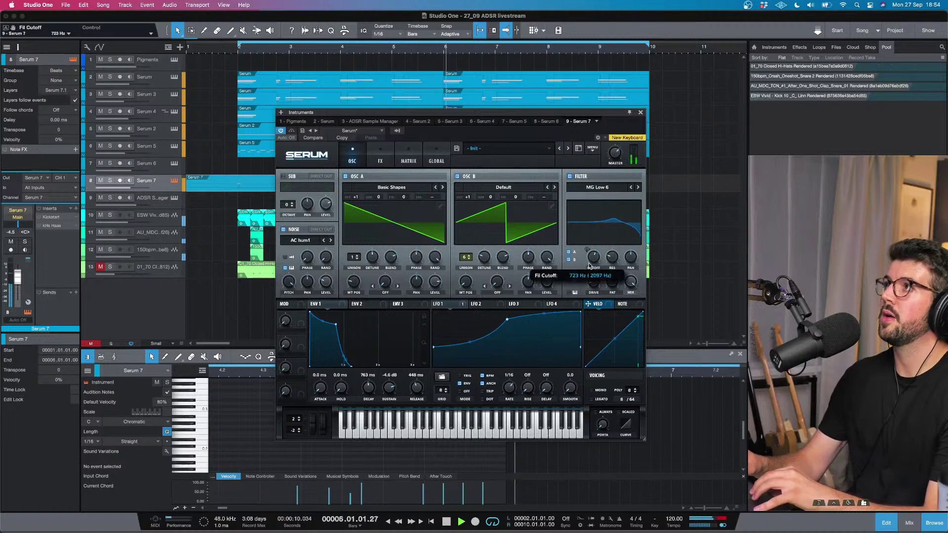
left_click(640, 113)
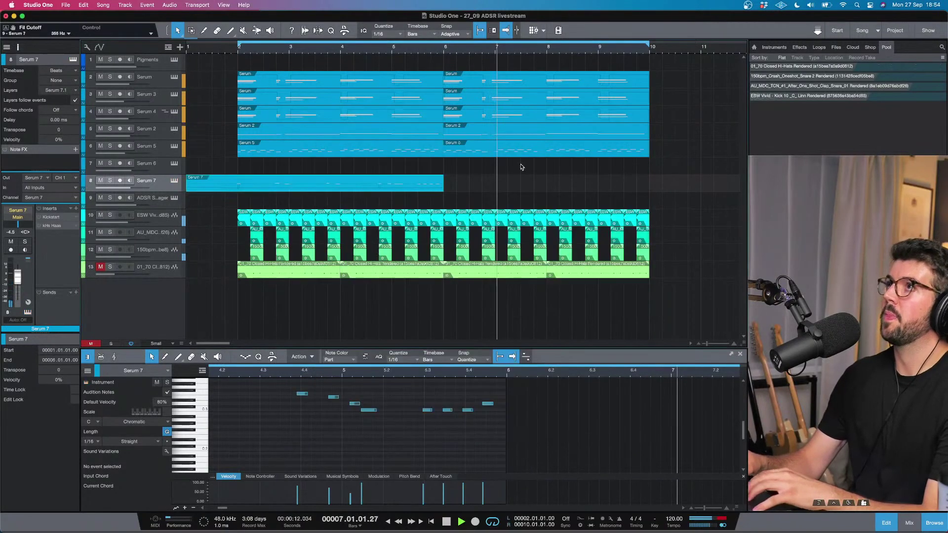
key("space")
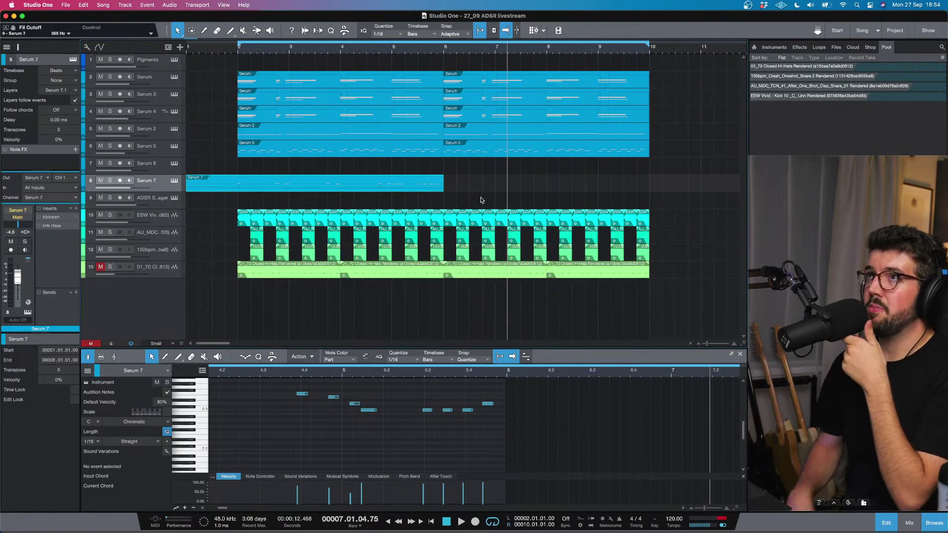
Step: Solo the first Serum track and play it from bar 2
left_click(123, 81)
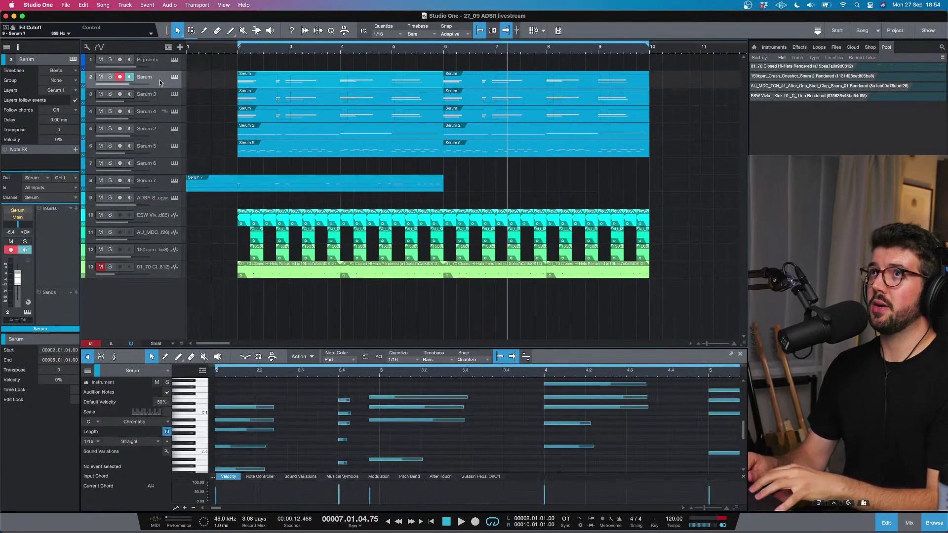
left_click(111, 77)
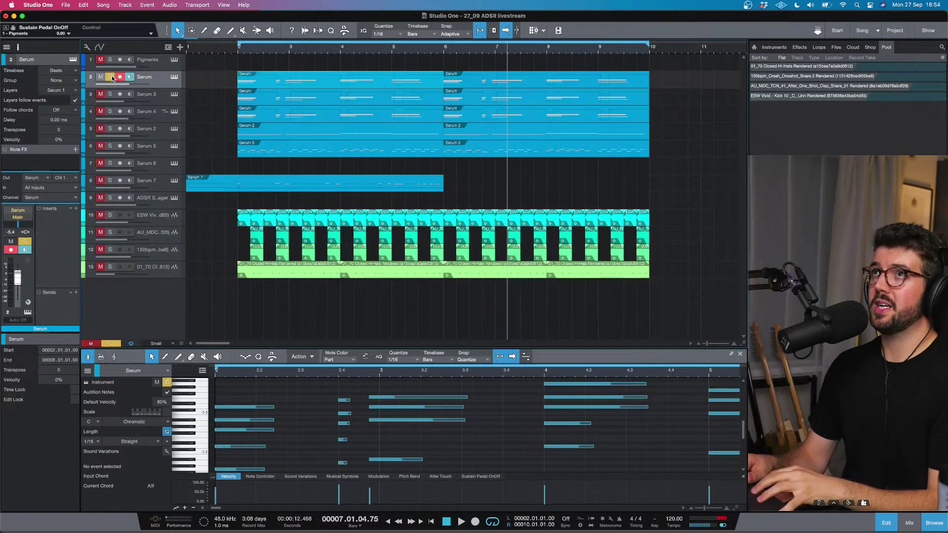
left_click(236, 51)
left_click(237, 51)
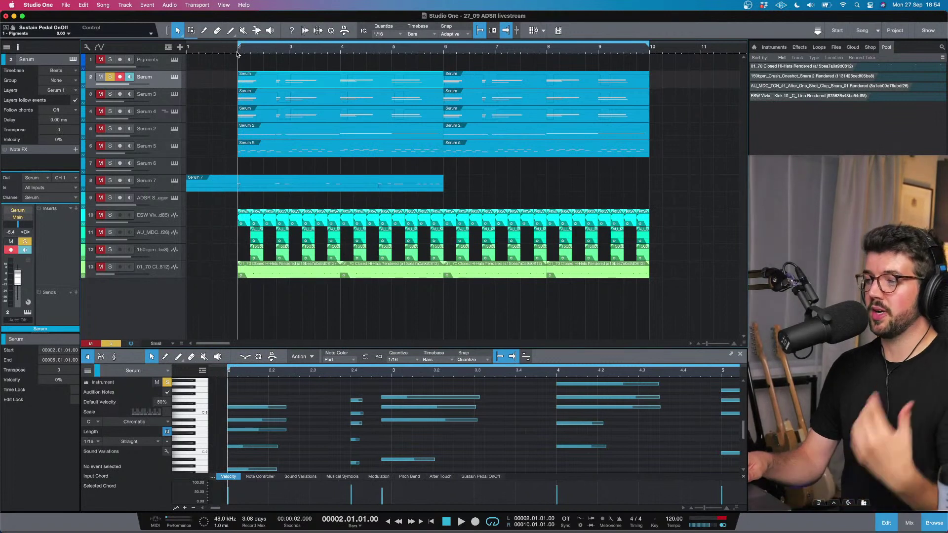
key("space")
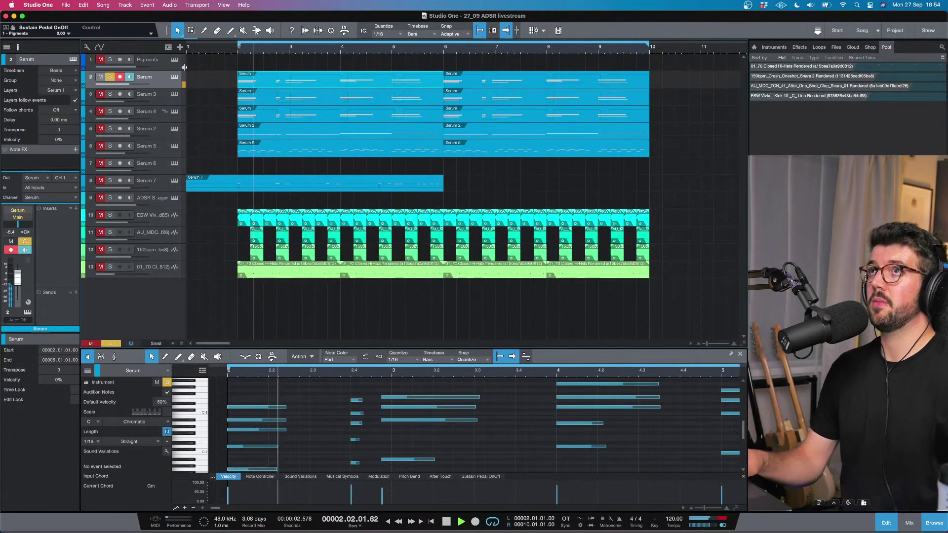
Step: Move the solo through Serum 3, Serum 4, Serum 2 and Serum 5 to hear each part alone
left_click(109, 94)
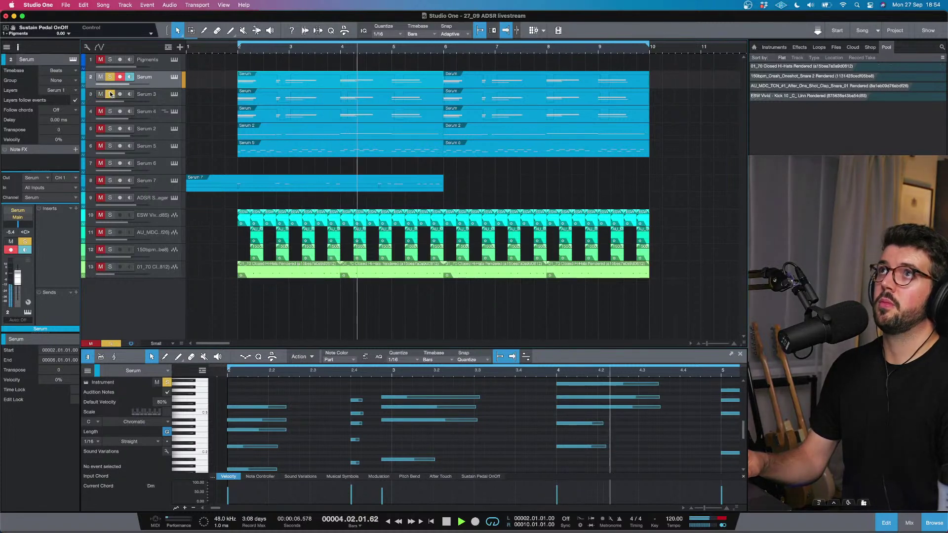
left_click(110, 77)
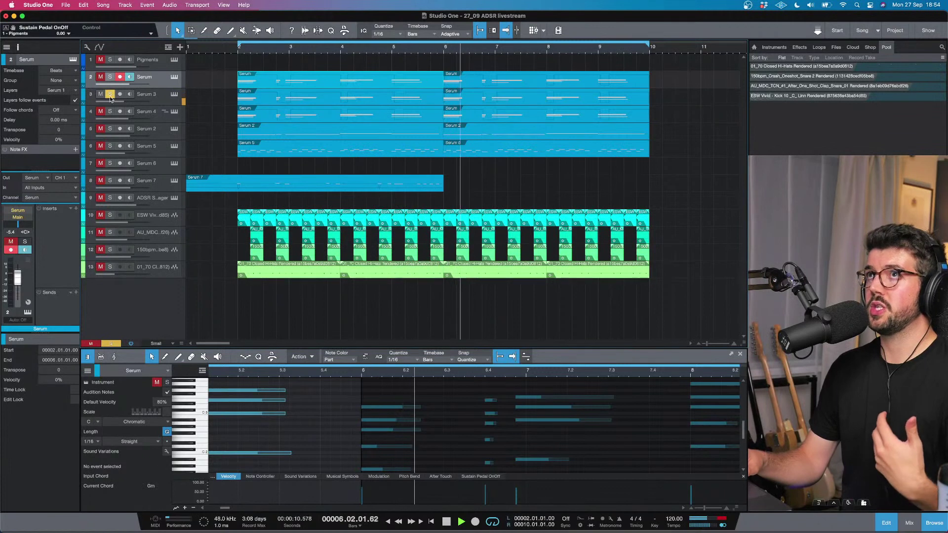
left_click(110, 112)
left_click(109, 94)
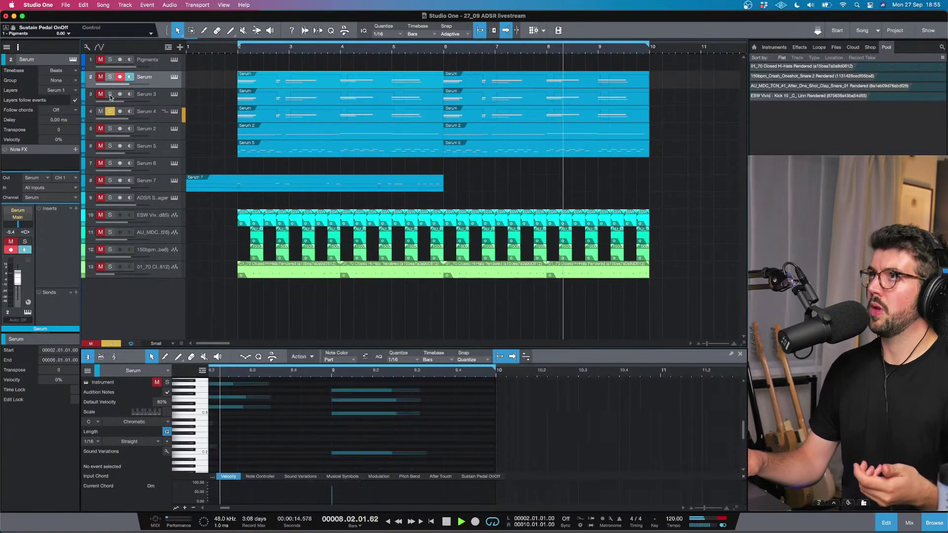
left_click(109, 127)
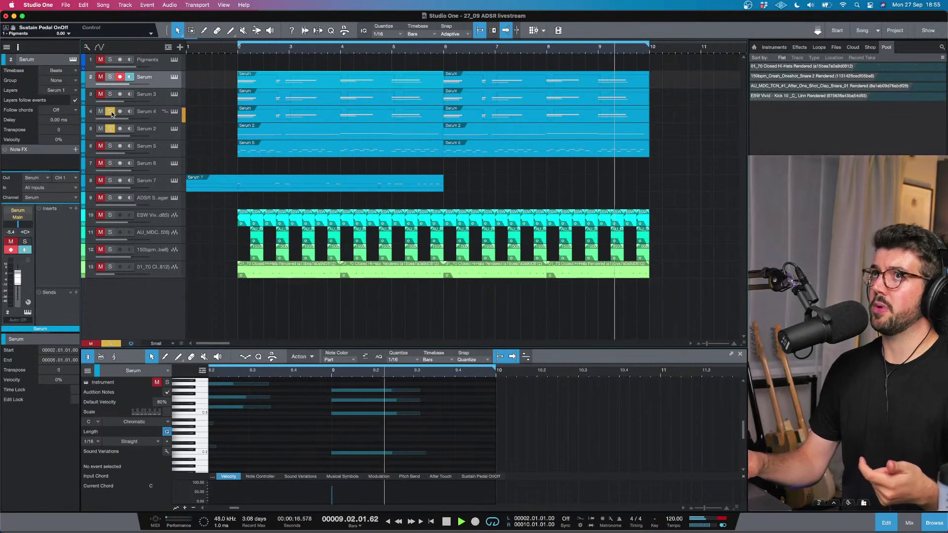
left_click(110, 112)
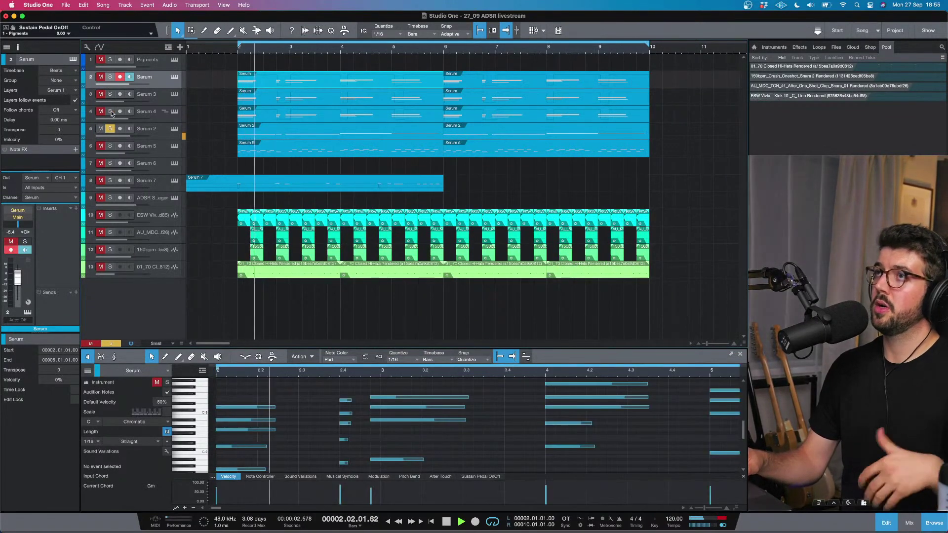
left_click(110, 130)
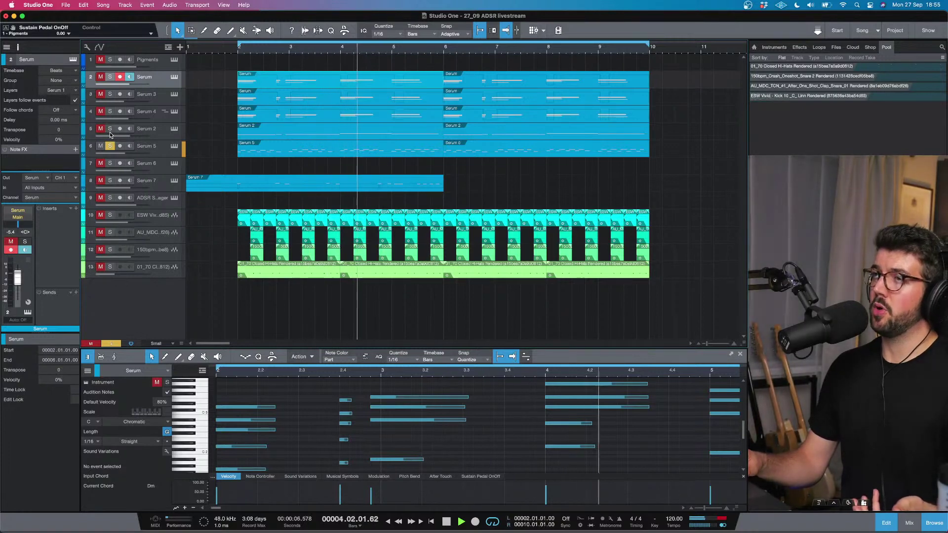
Step: Move the solo to Serum 7, listen to it again from bar 2 and stop playback
left_click(110, 180)
left_click(110, 146)
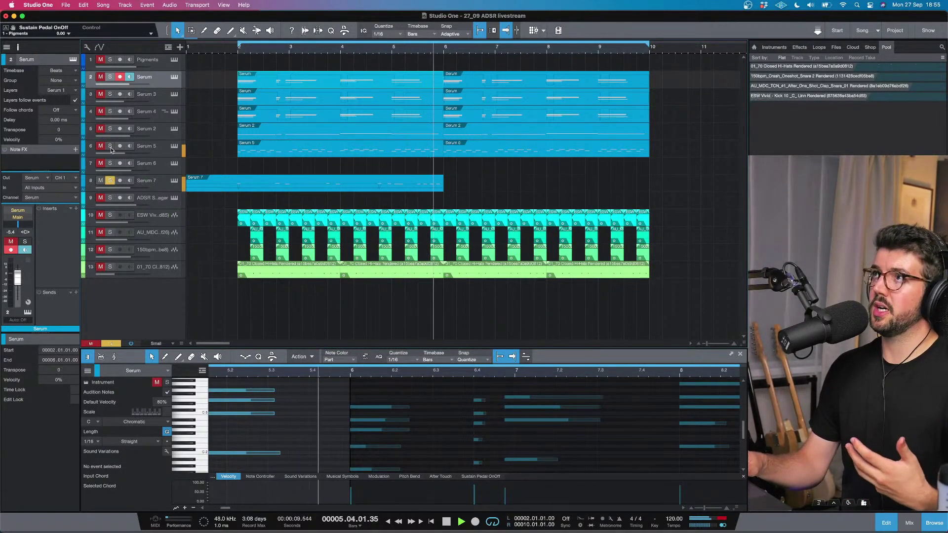
left_click(237, 53)
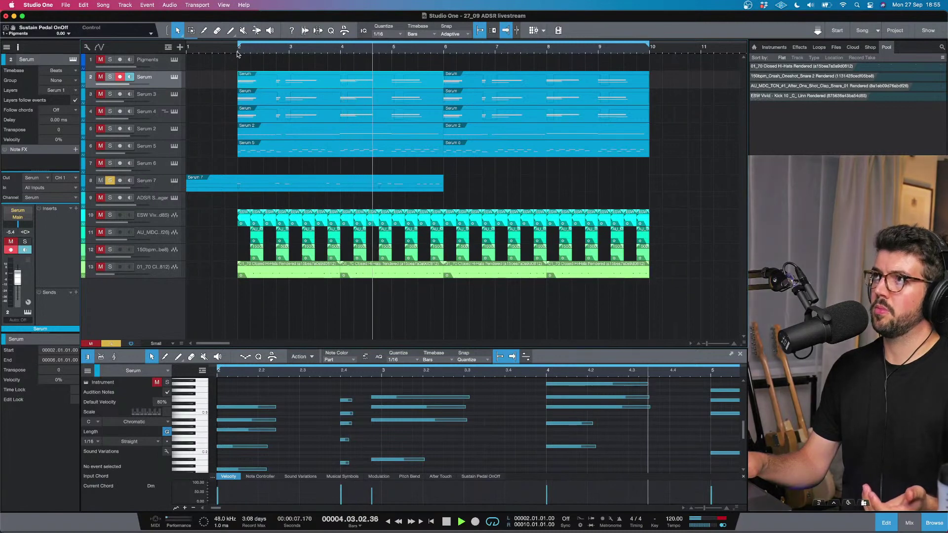
key("space")
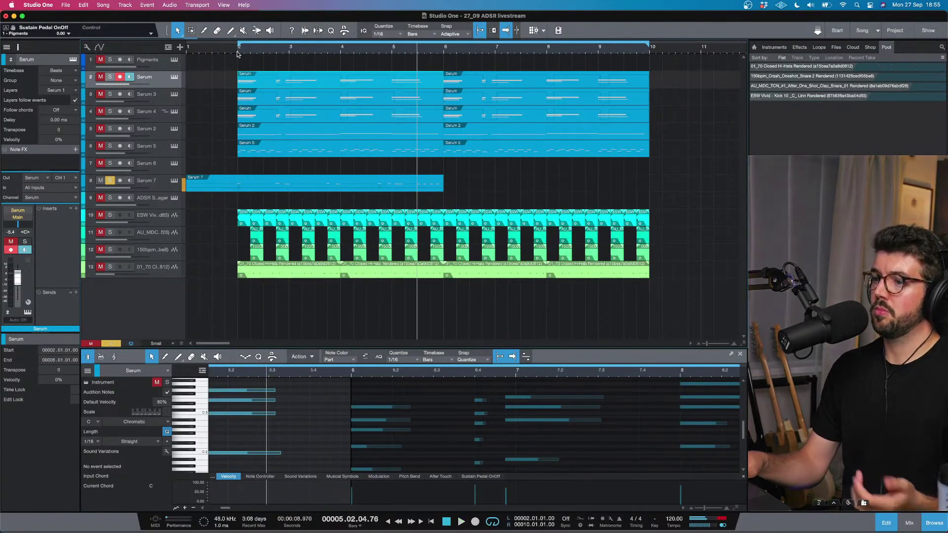